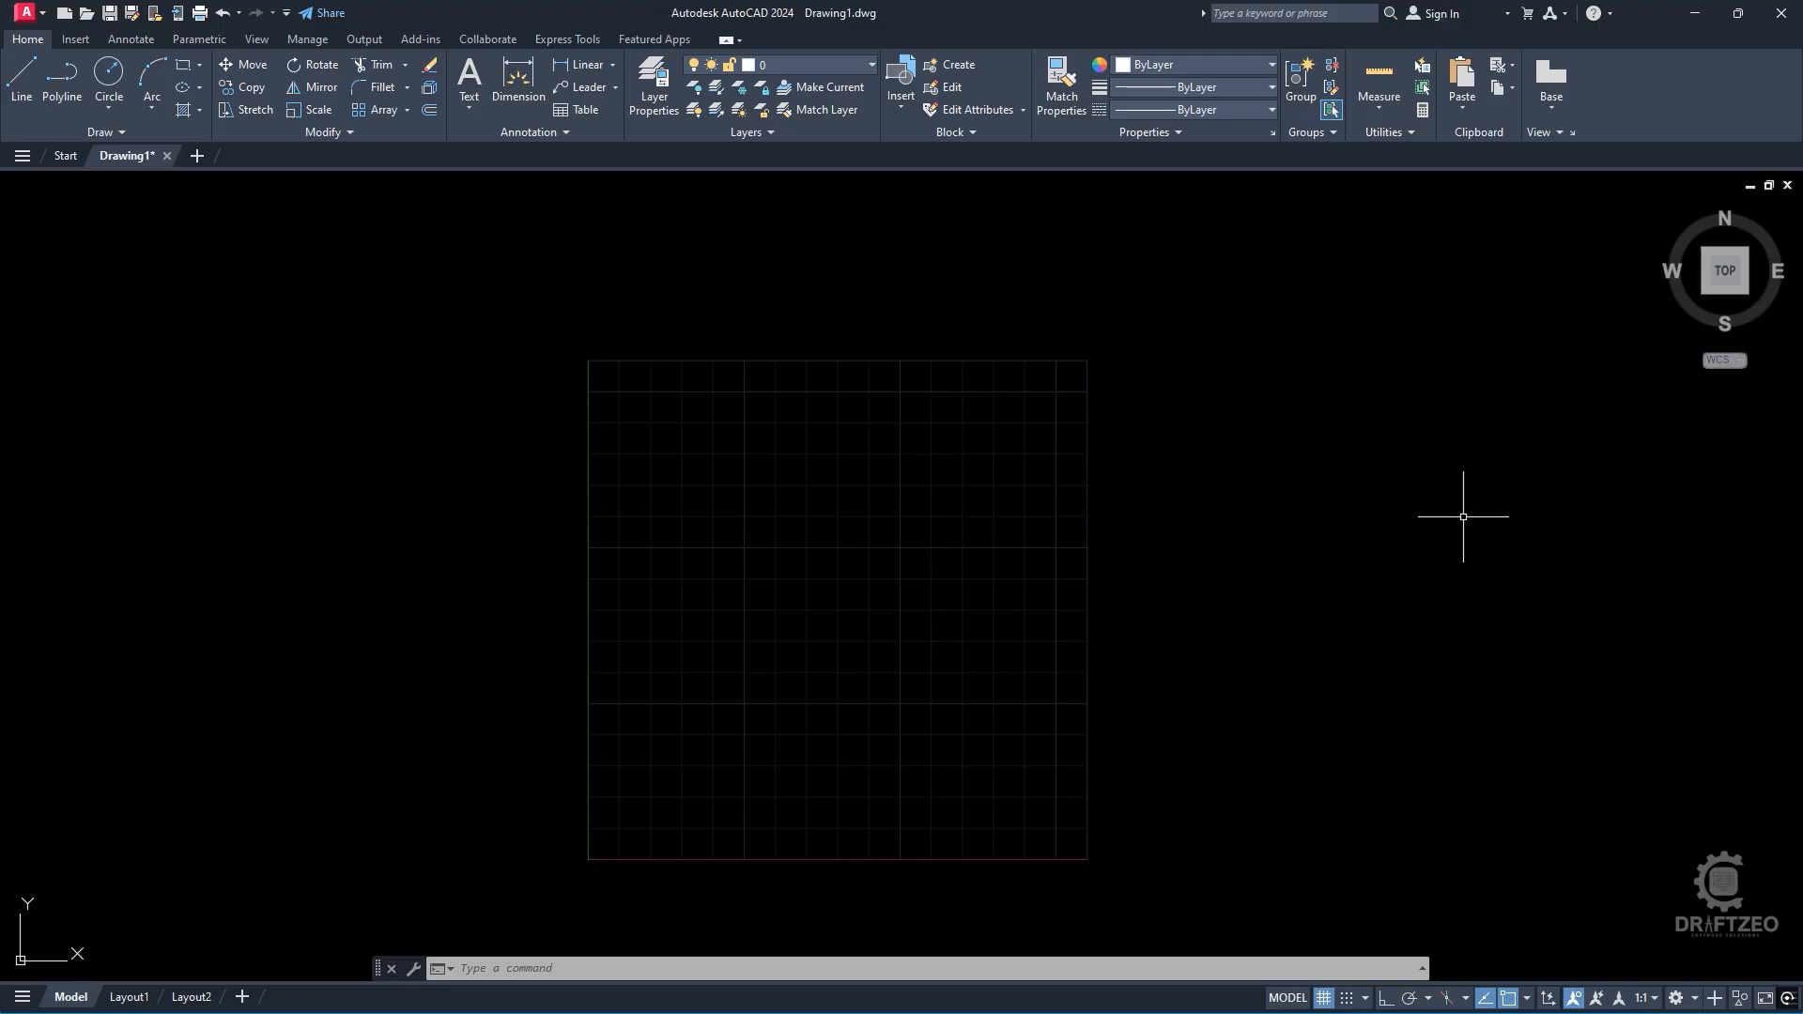
{"action": "mouse_move", "coordinate": [925, 615]}
{"action": "middle_mouse_down"}
{"action": "mouse_move", "coordinate": [1004, 626]}
{"action": "mouse_move", "coordinate": [981, 631]}
{"action": "middle_mouse_up"}
{"action": "middle_click_drag", "start_coordinate": [1044, 694], "coordinate": [1034, 693]}
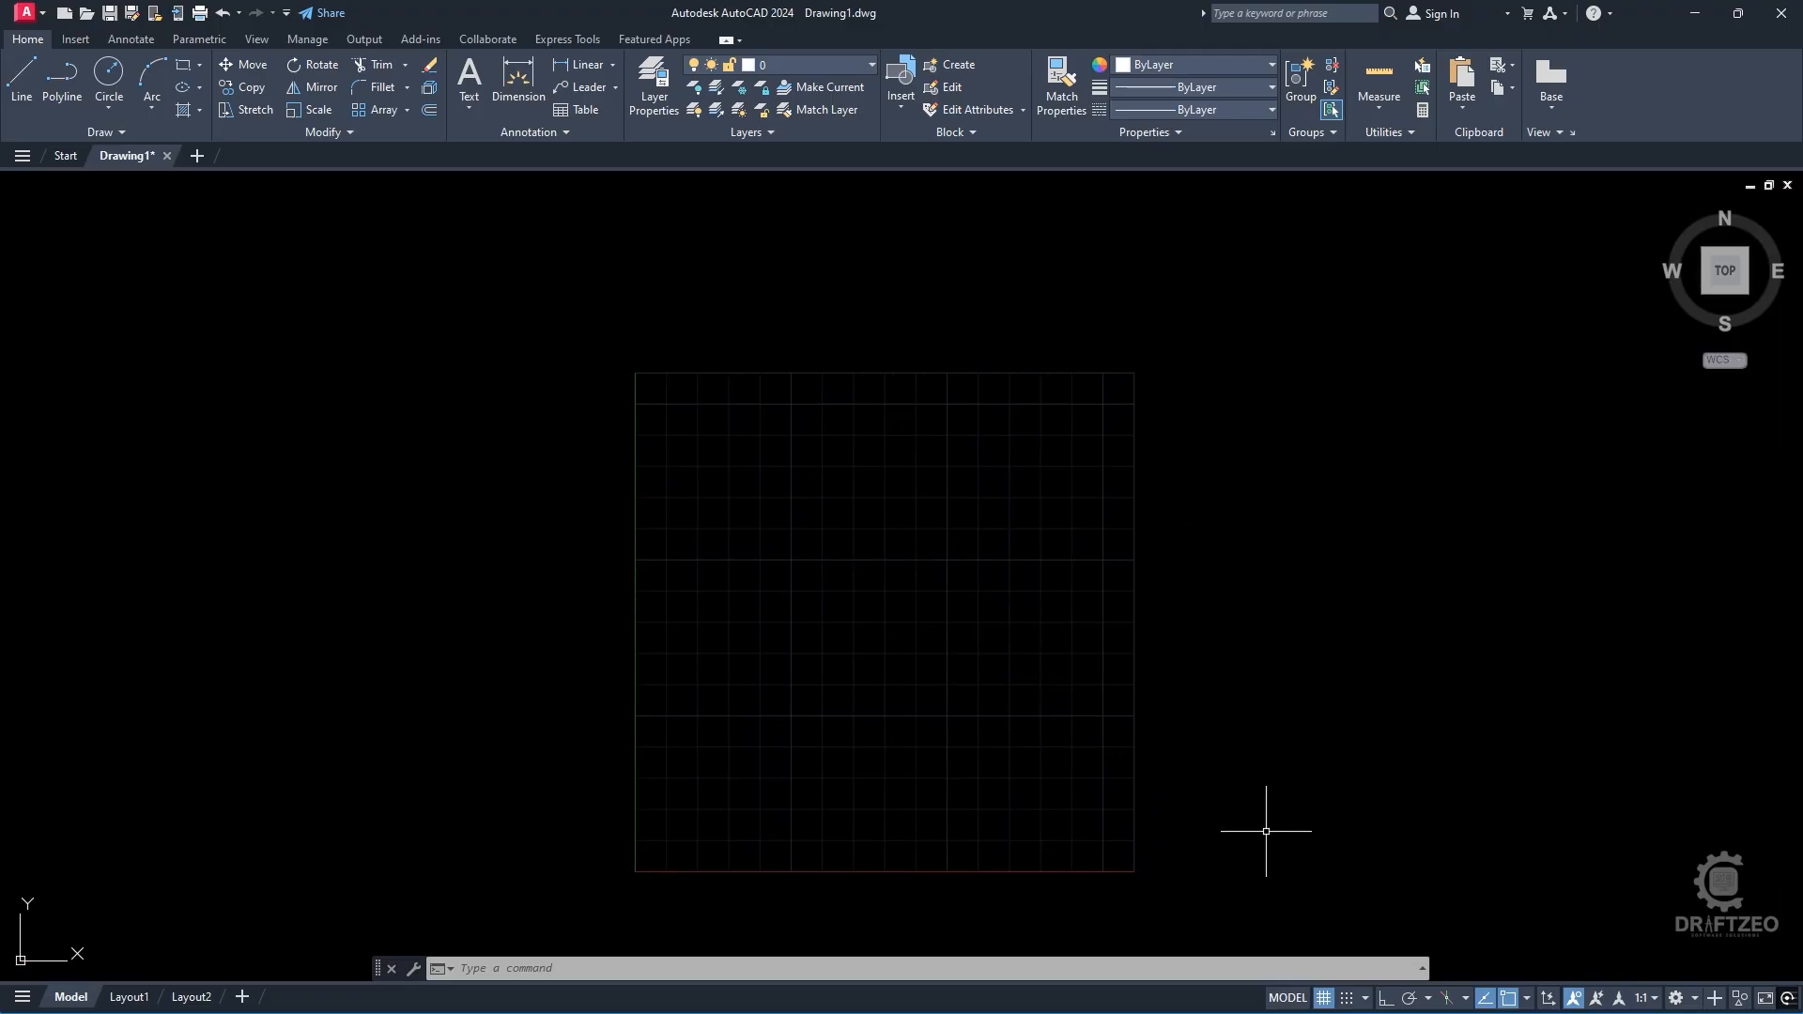
{"action": "middle_click_drag", "start_coordinate": [1002, 619], "coordinate": [963, 635]}
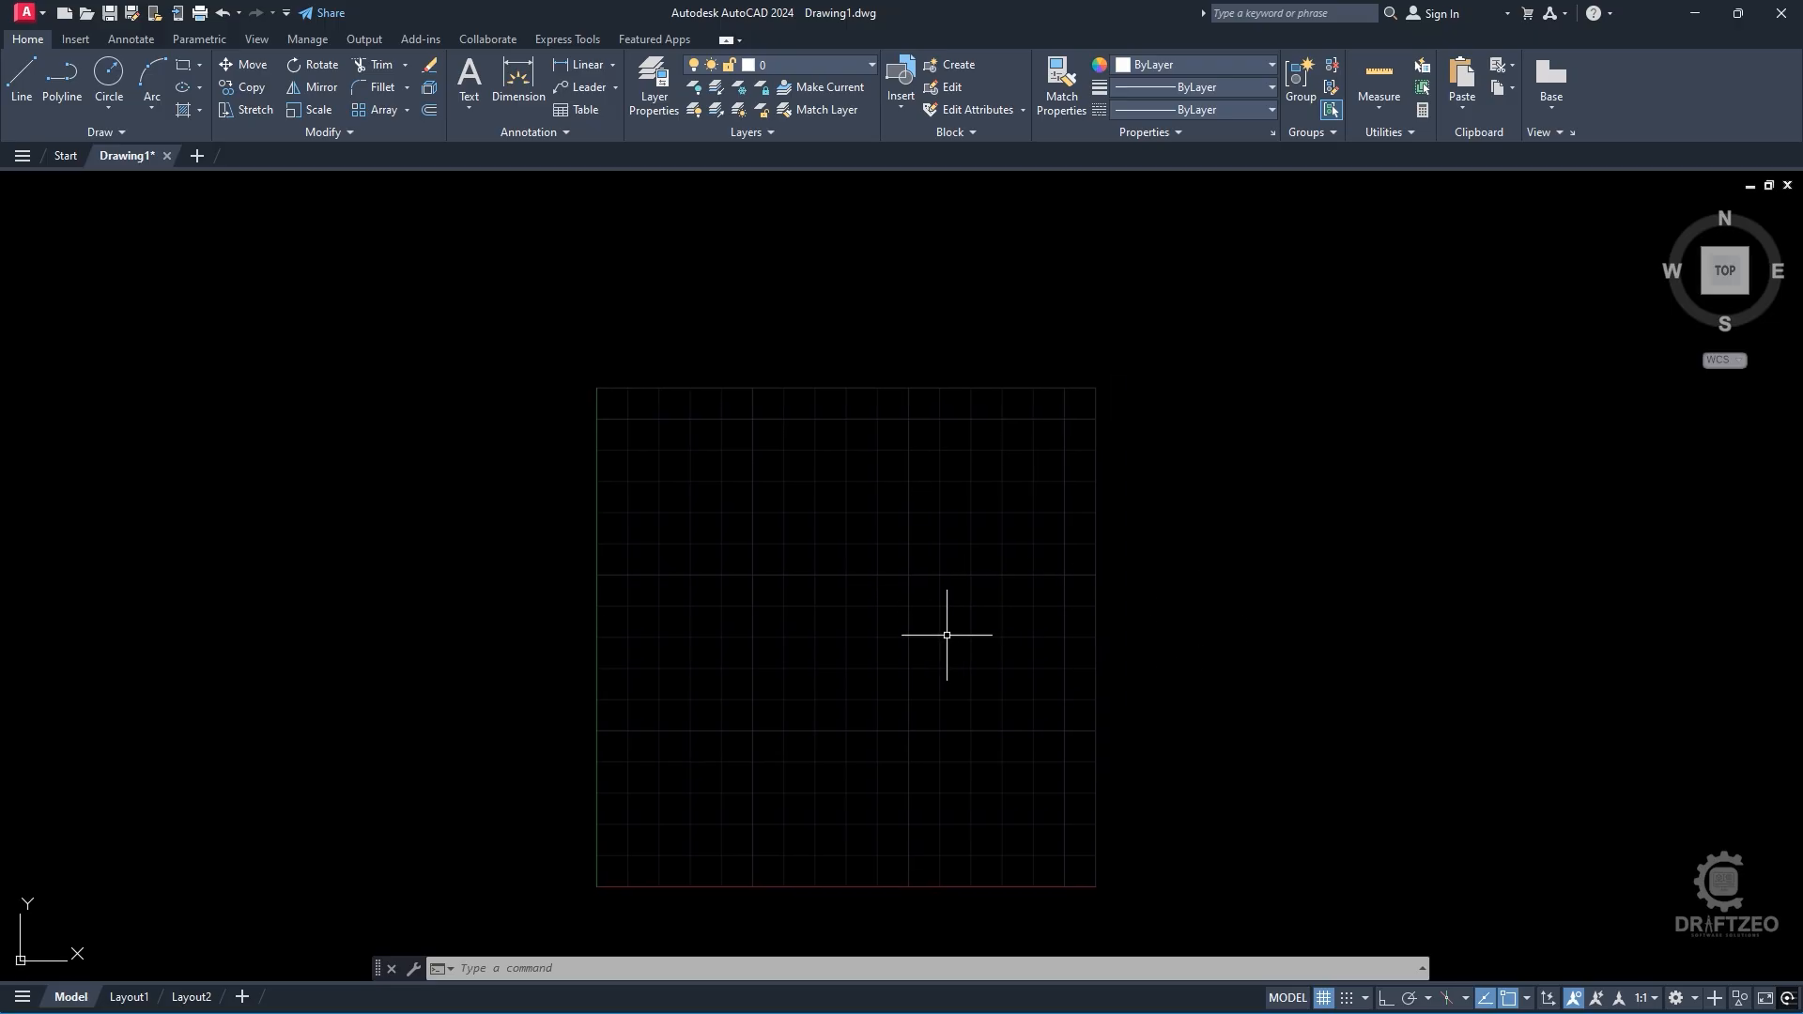
{"action": "middle_click_drag", "start_coordinate": [946, 635], "coordinate": [884, 616]}
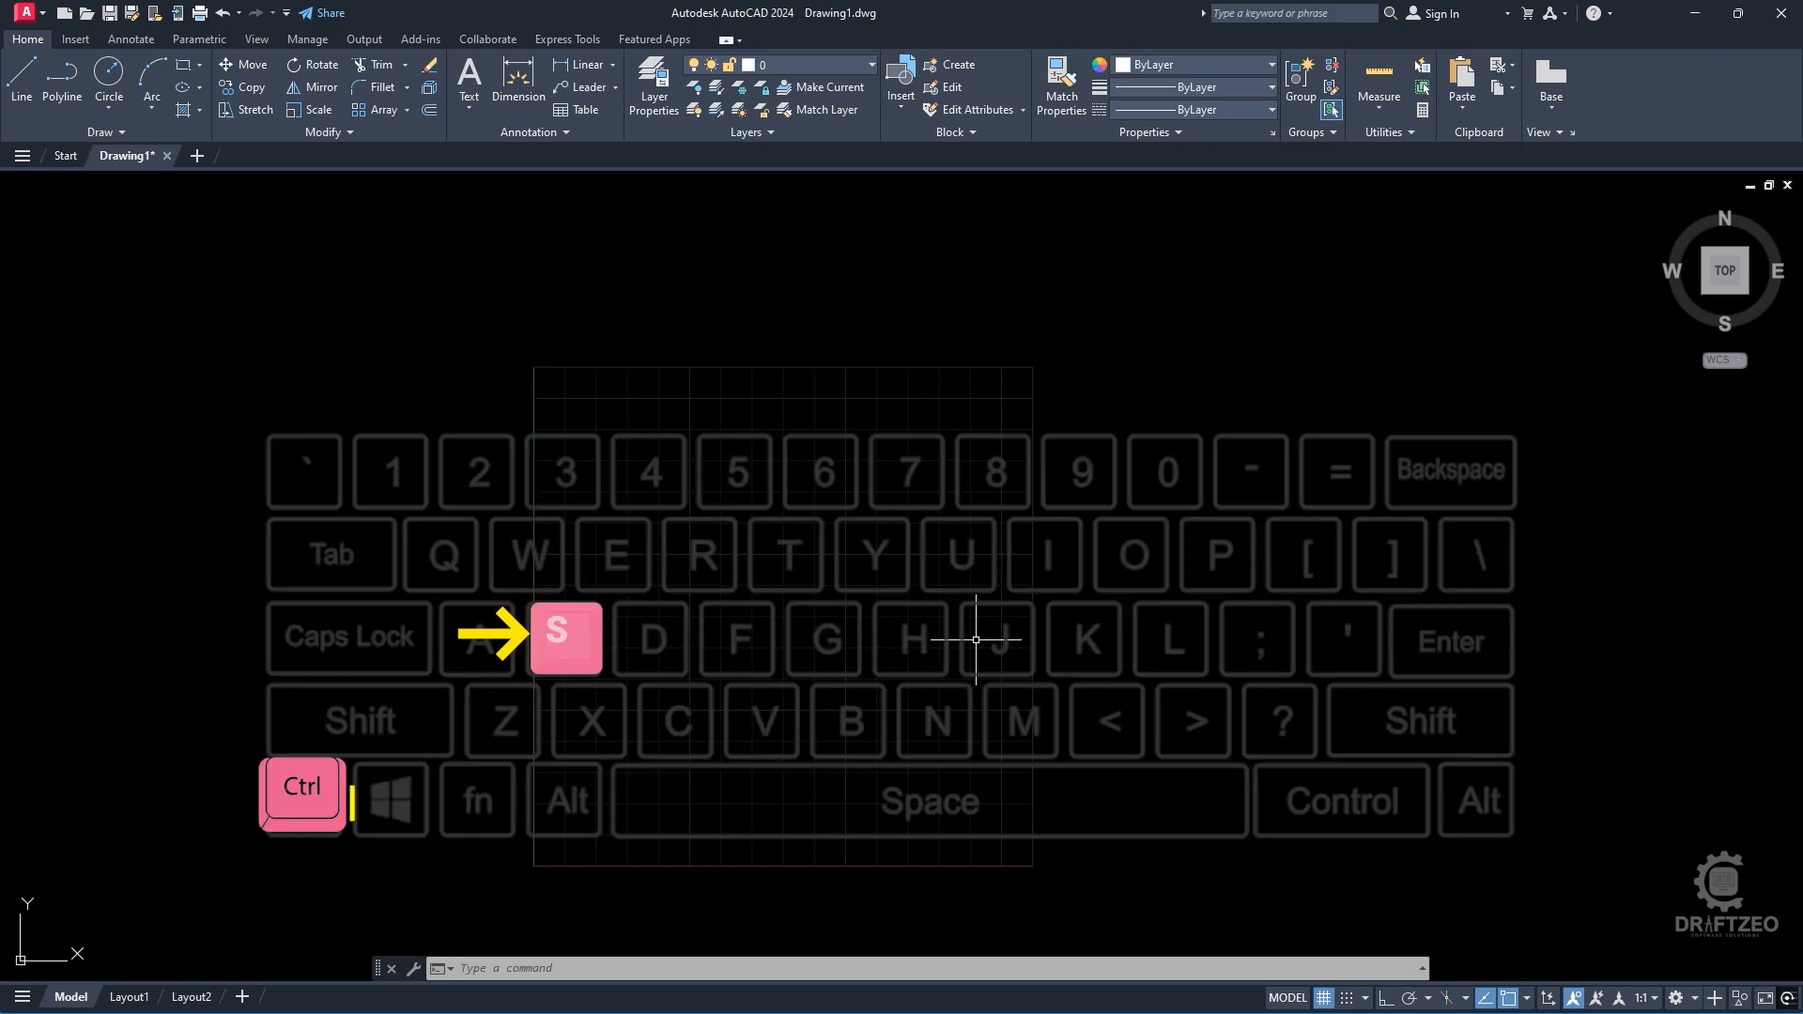
{"action": "key", "text": "ctrl+s"}
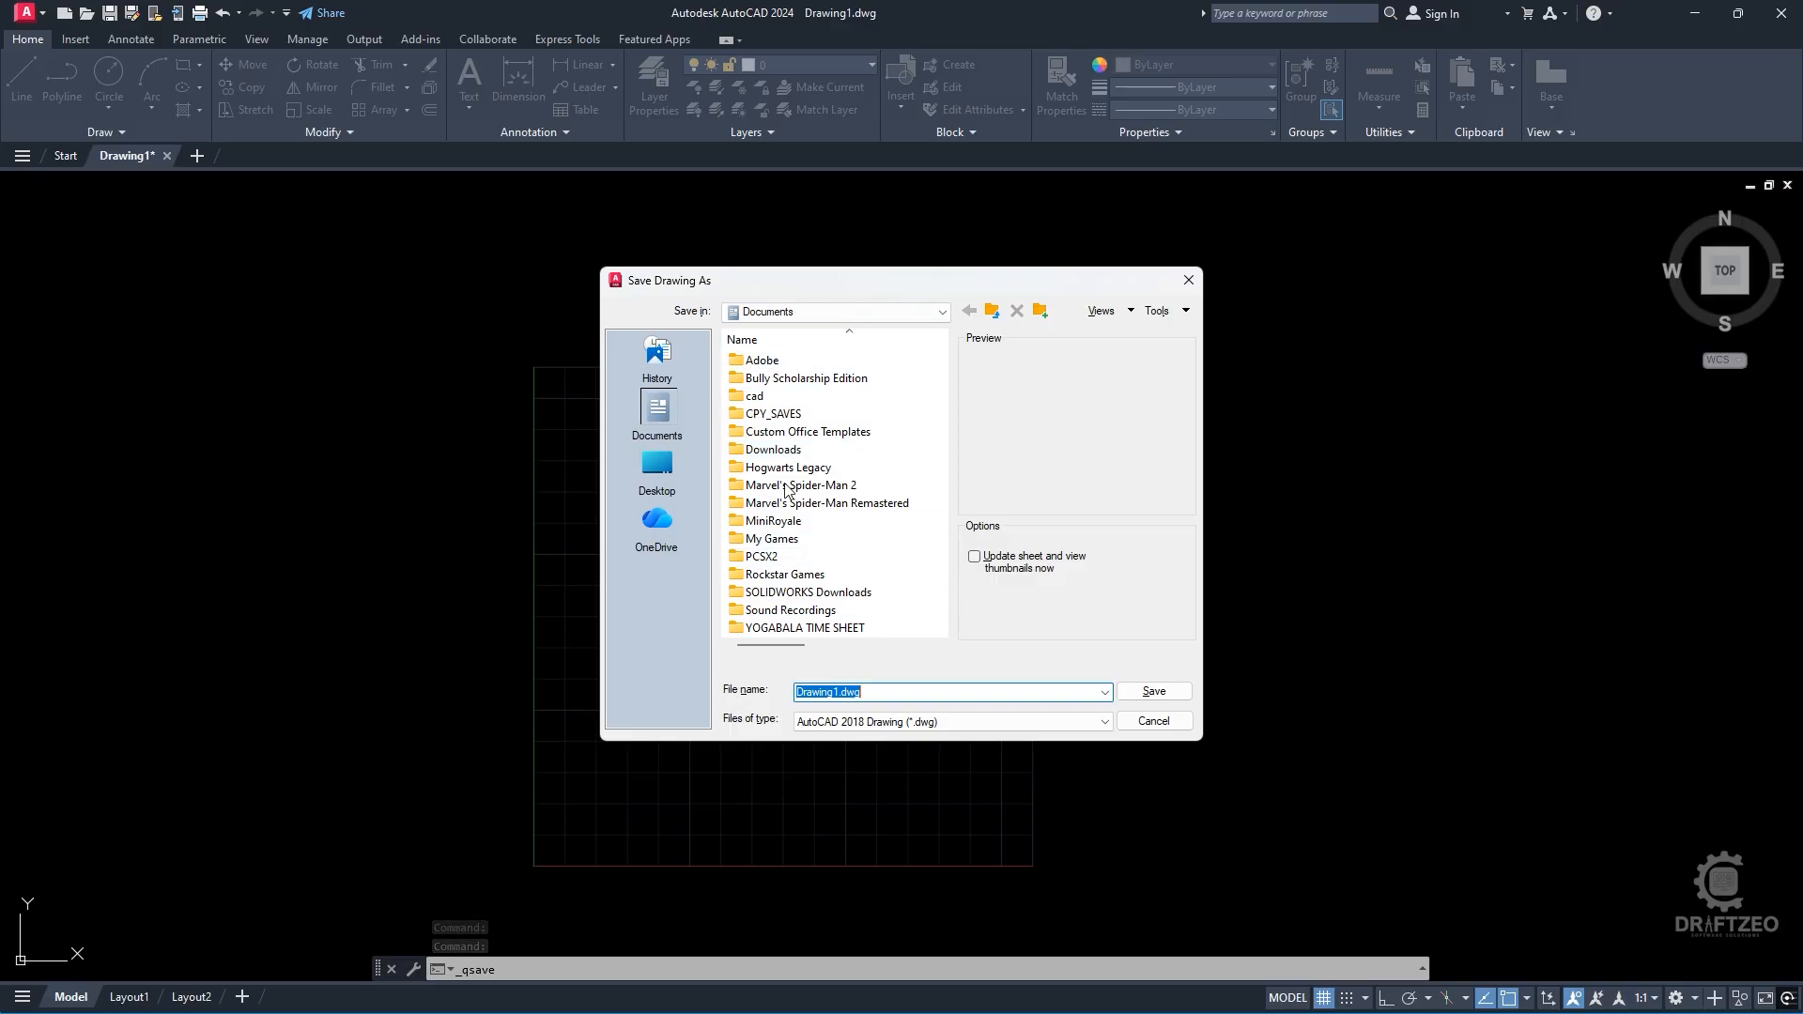
{"action": "left_click", "coordinate": [654, 467]}
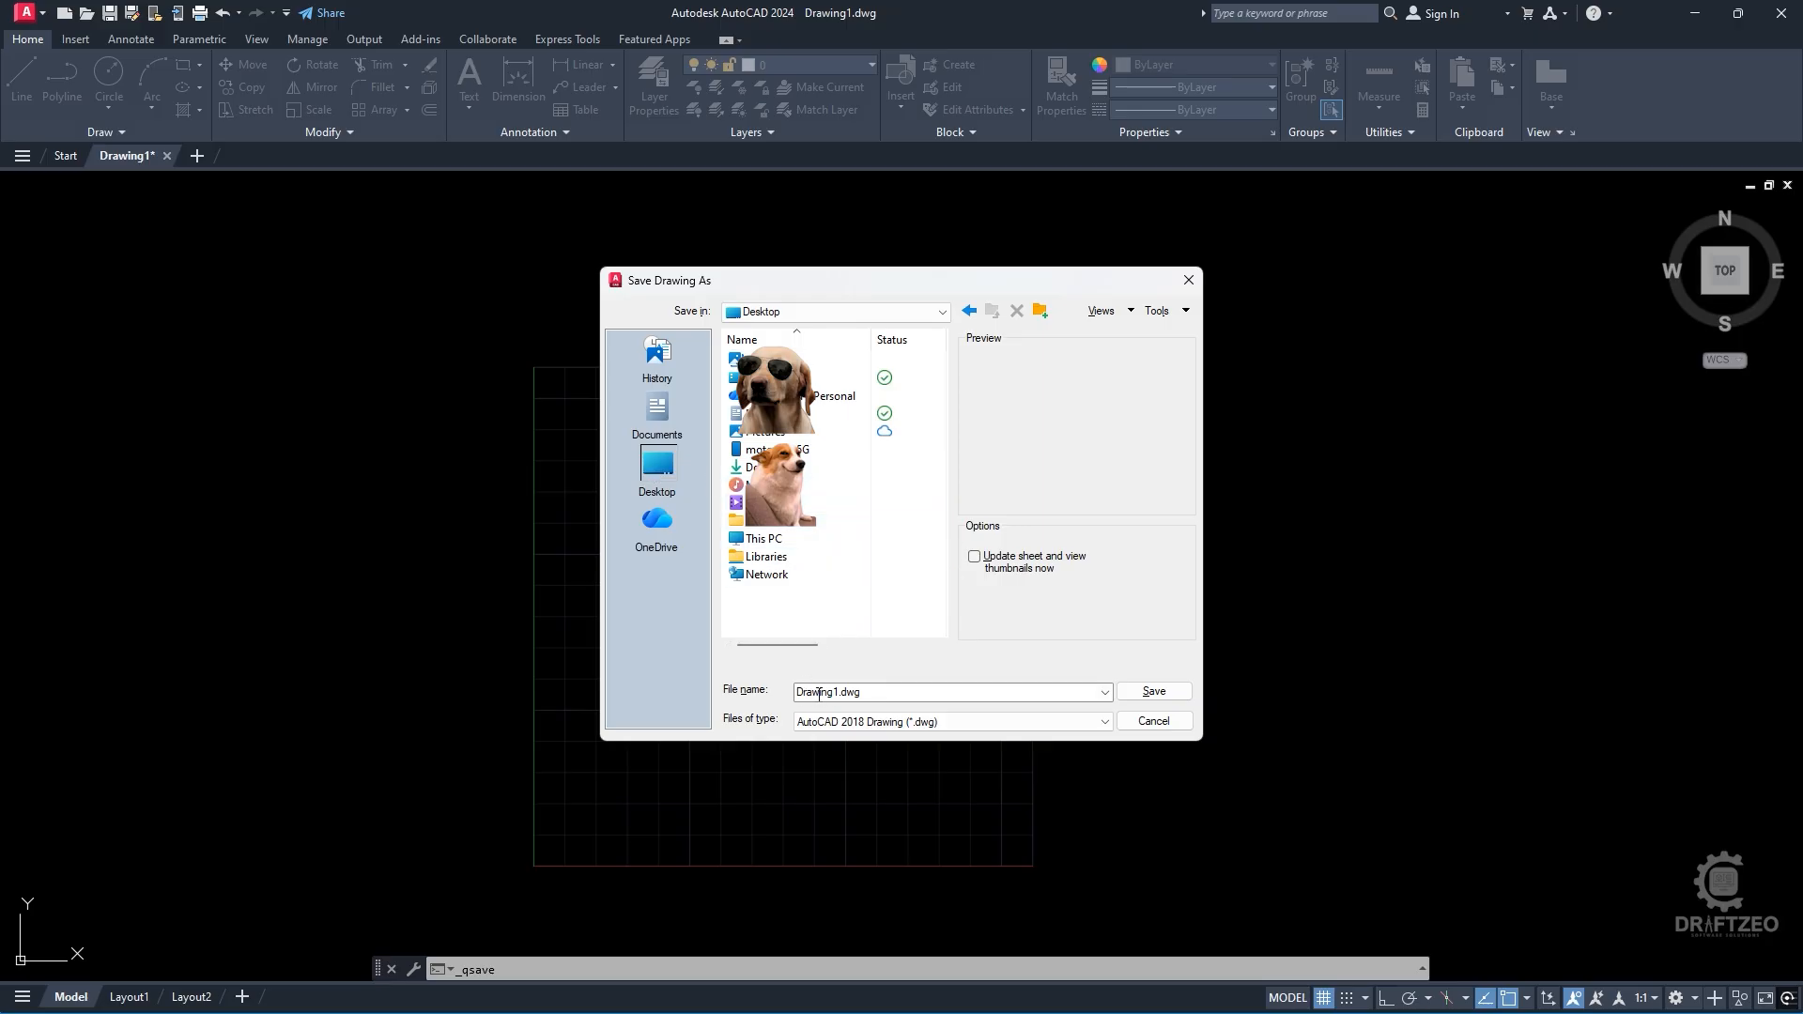
{"action": "left_click", "coordinate": [1188, 283]}
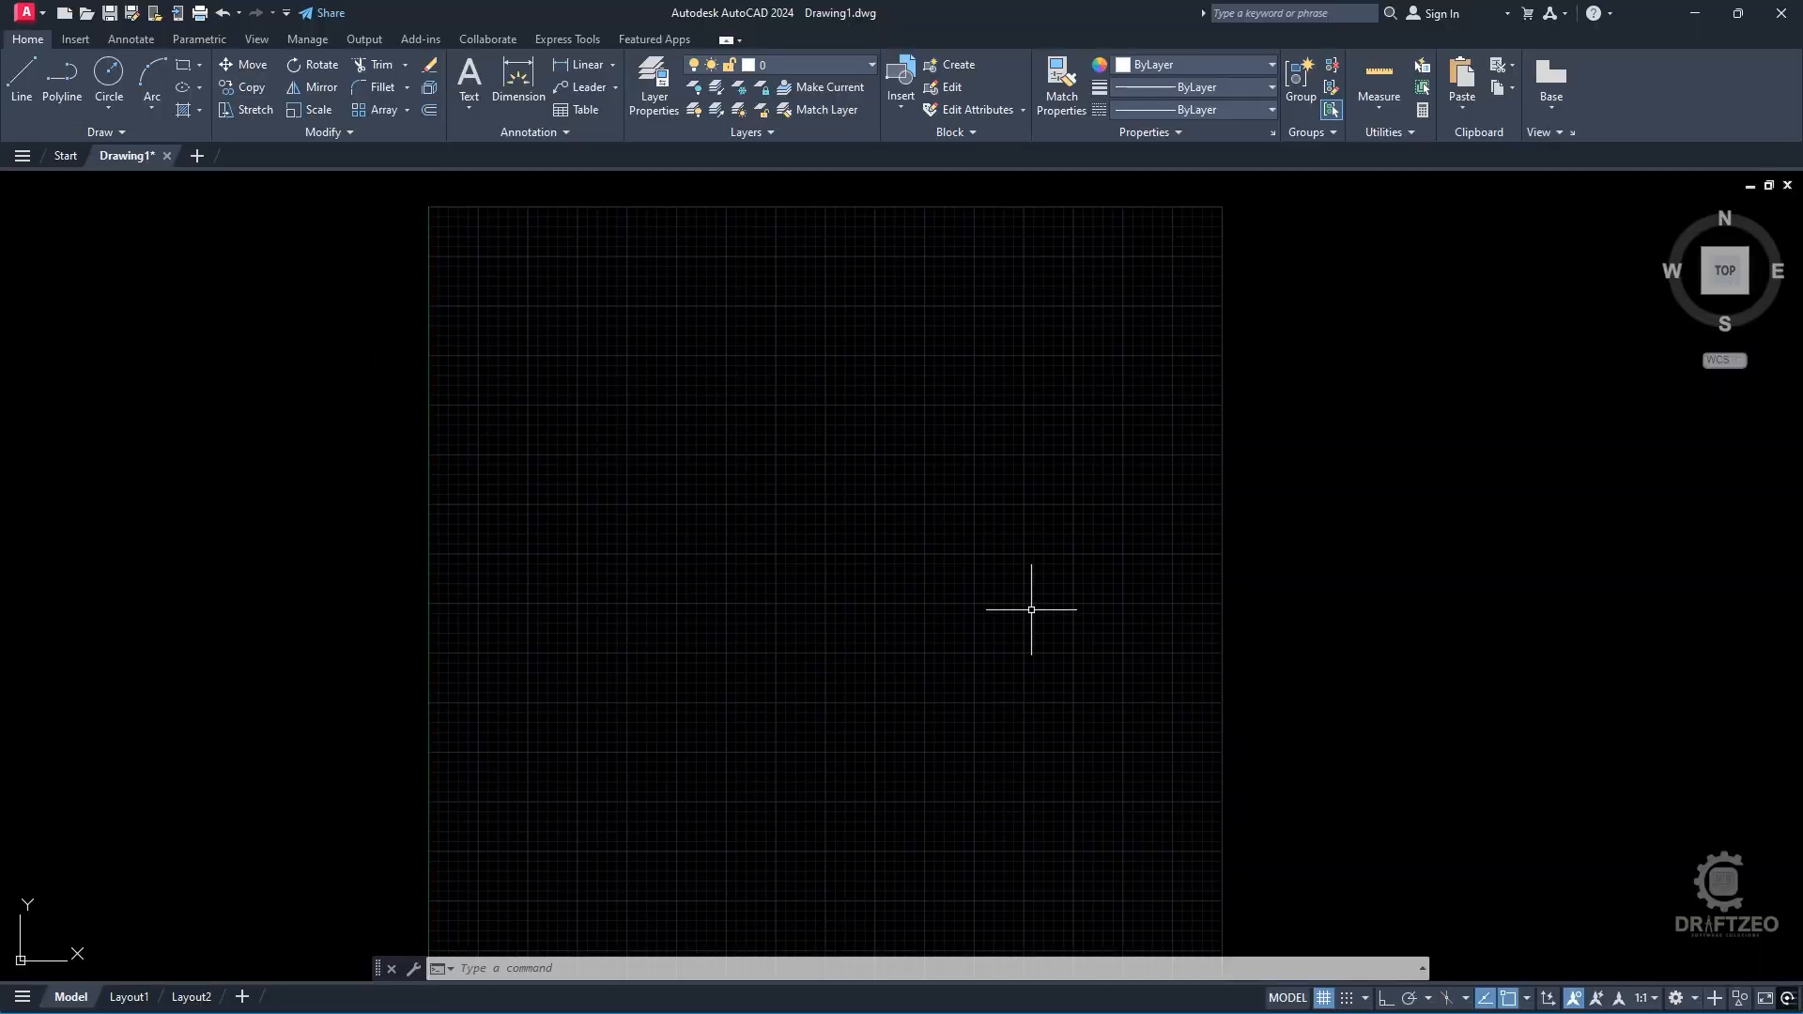
Draw a circle with a radius of 50 in the empty drawing area
{"action": "type", "text": "c"}
{"action": "key", "text": "Return"}
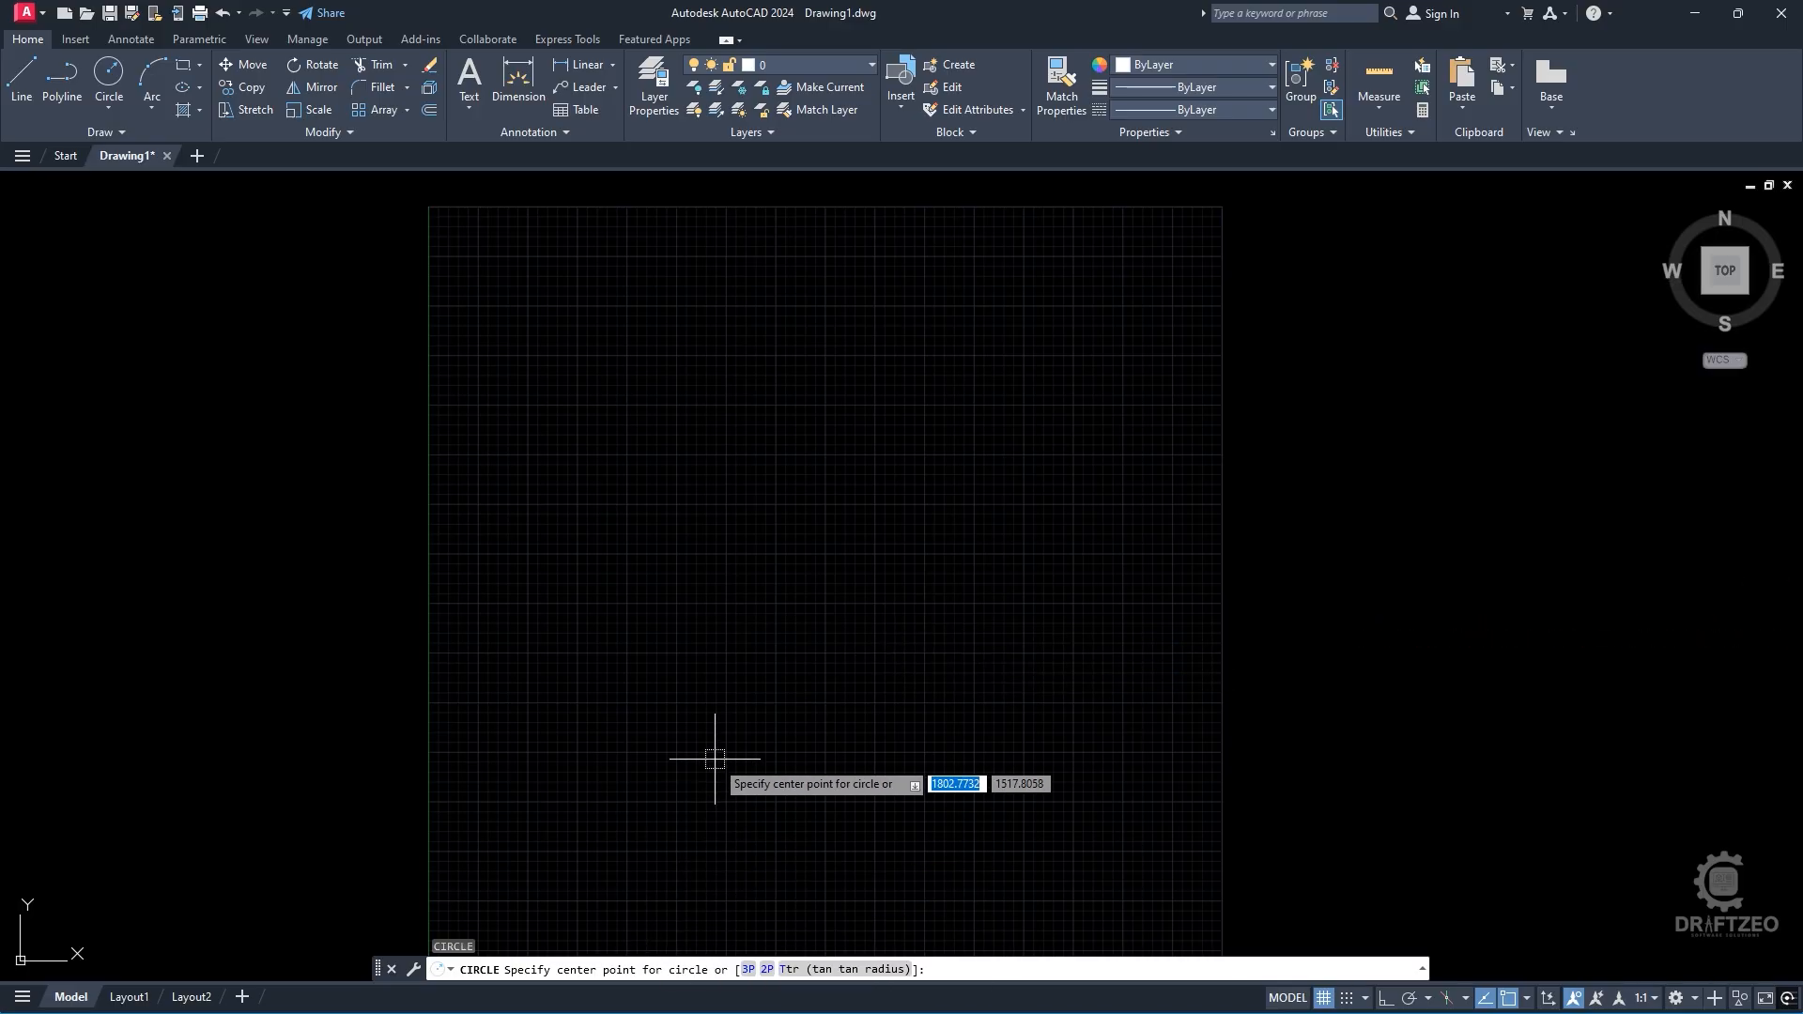
{"action": "scroll", "coordinate": [728, 610], "scroll_direction": "up", "scroll_amount": 2}
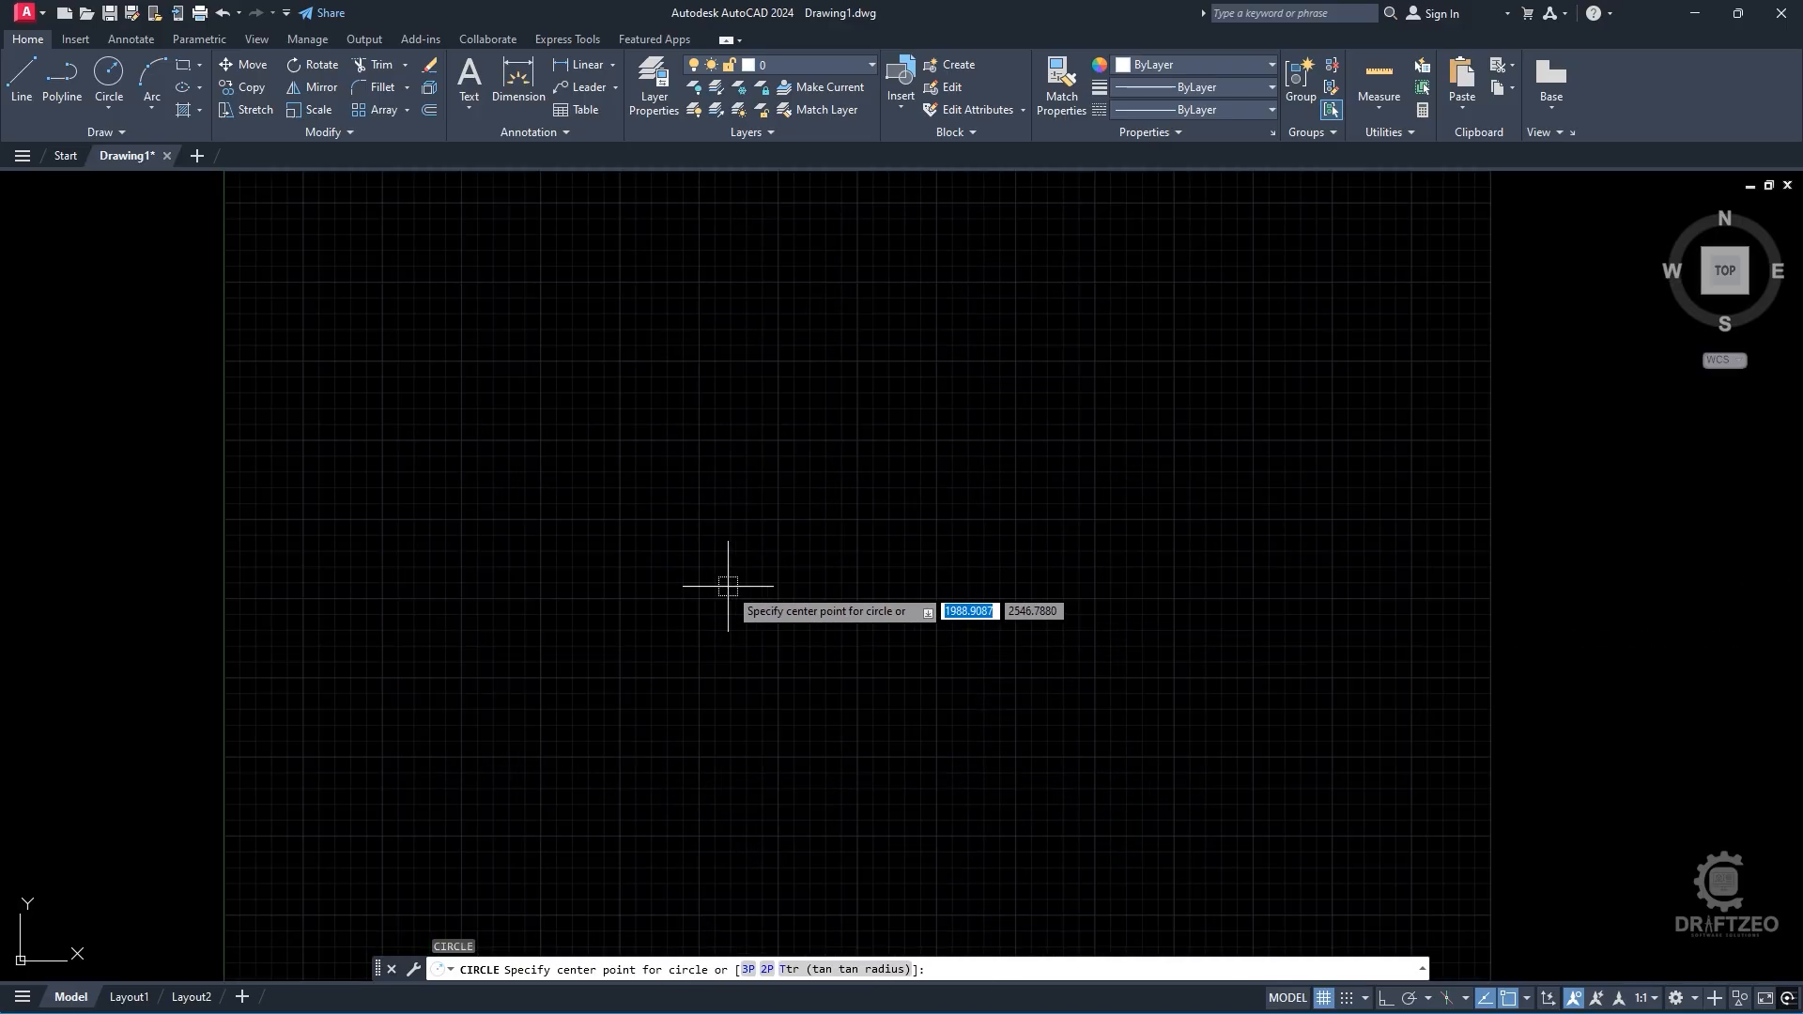
{"action": "left_click", "coordinate": [736, 593]}
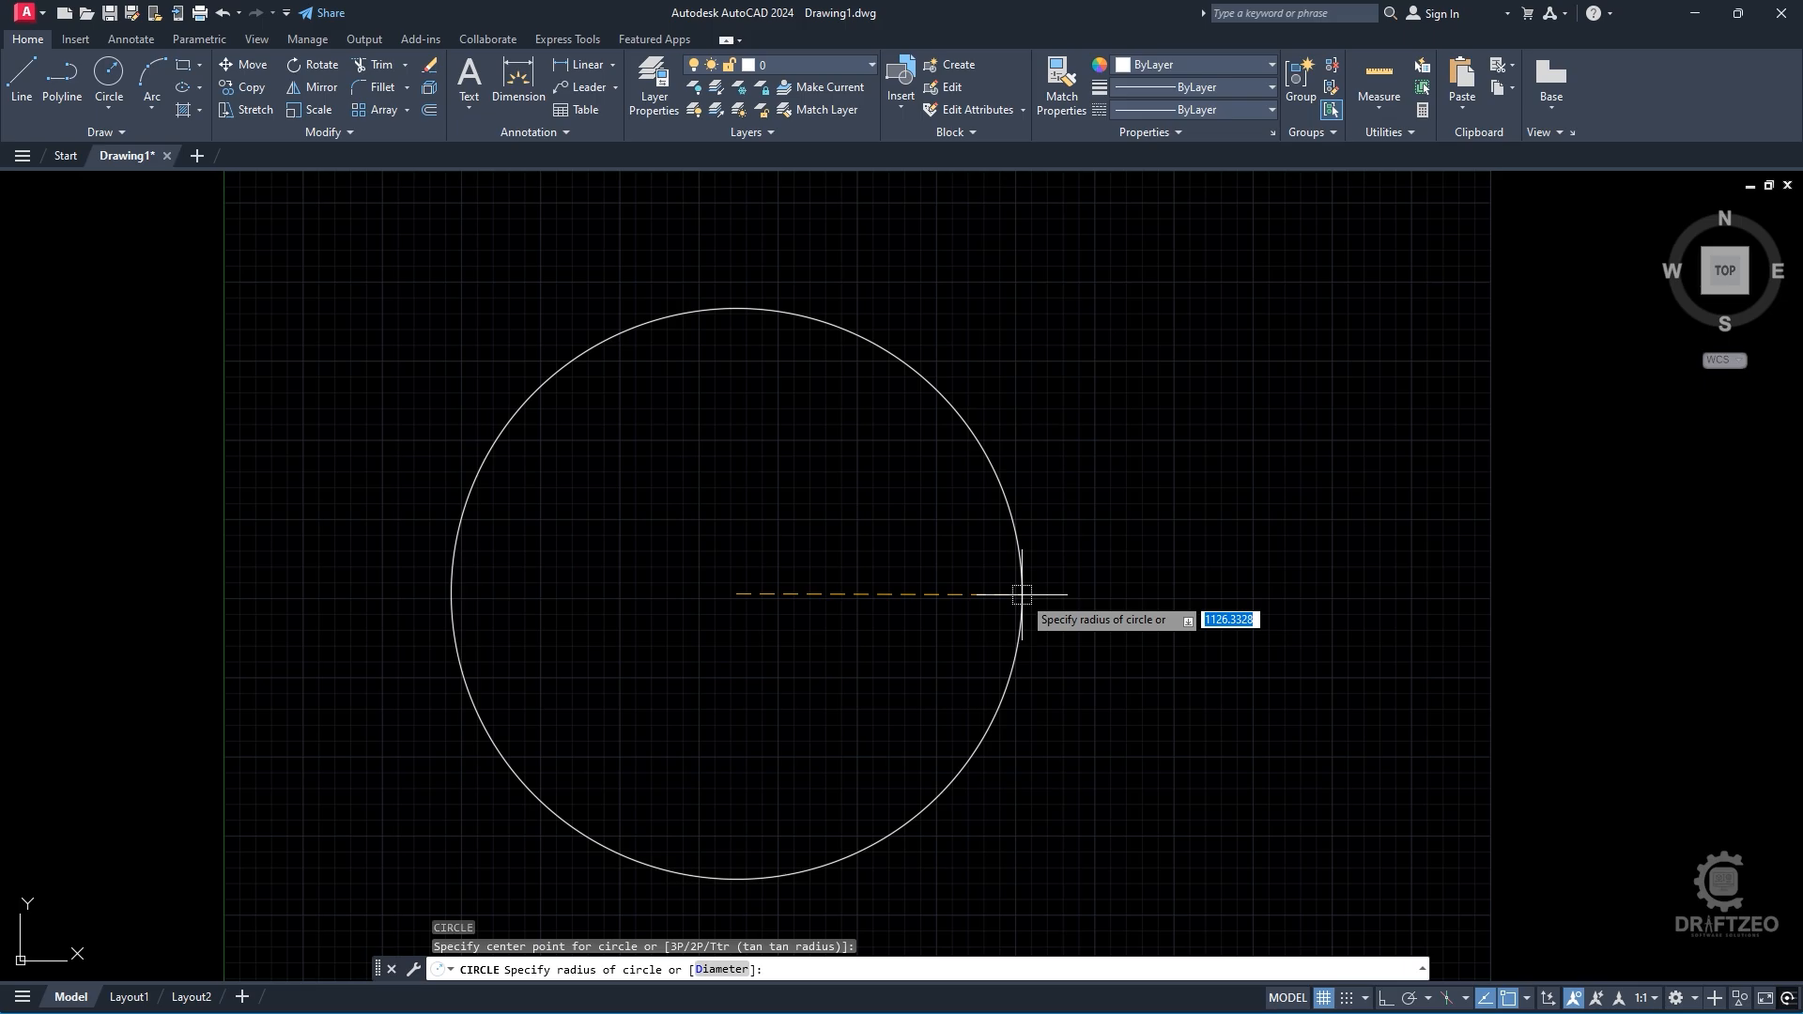
{"action": "type", "text": "50"}
{"action": "key", "text": "Return"}
{"action": "scroll", "coordinate": [799, 601], "scroll_direction": "up", "scroll_amount": 6}
{"action": "scroll", "coordinate": [488, 610], "scroll_direction": "up", "scroll_amount": 2}
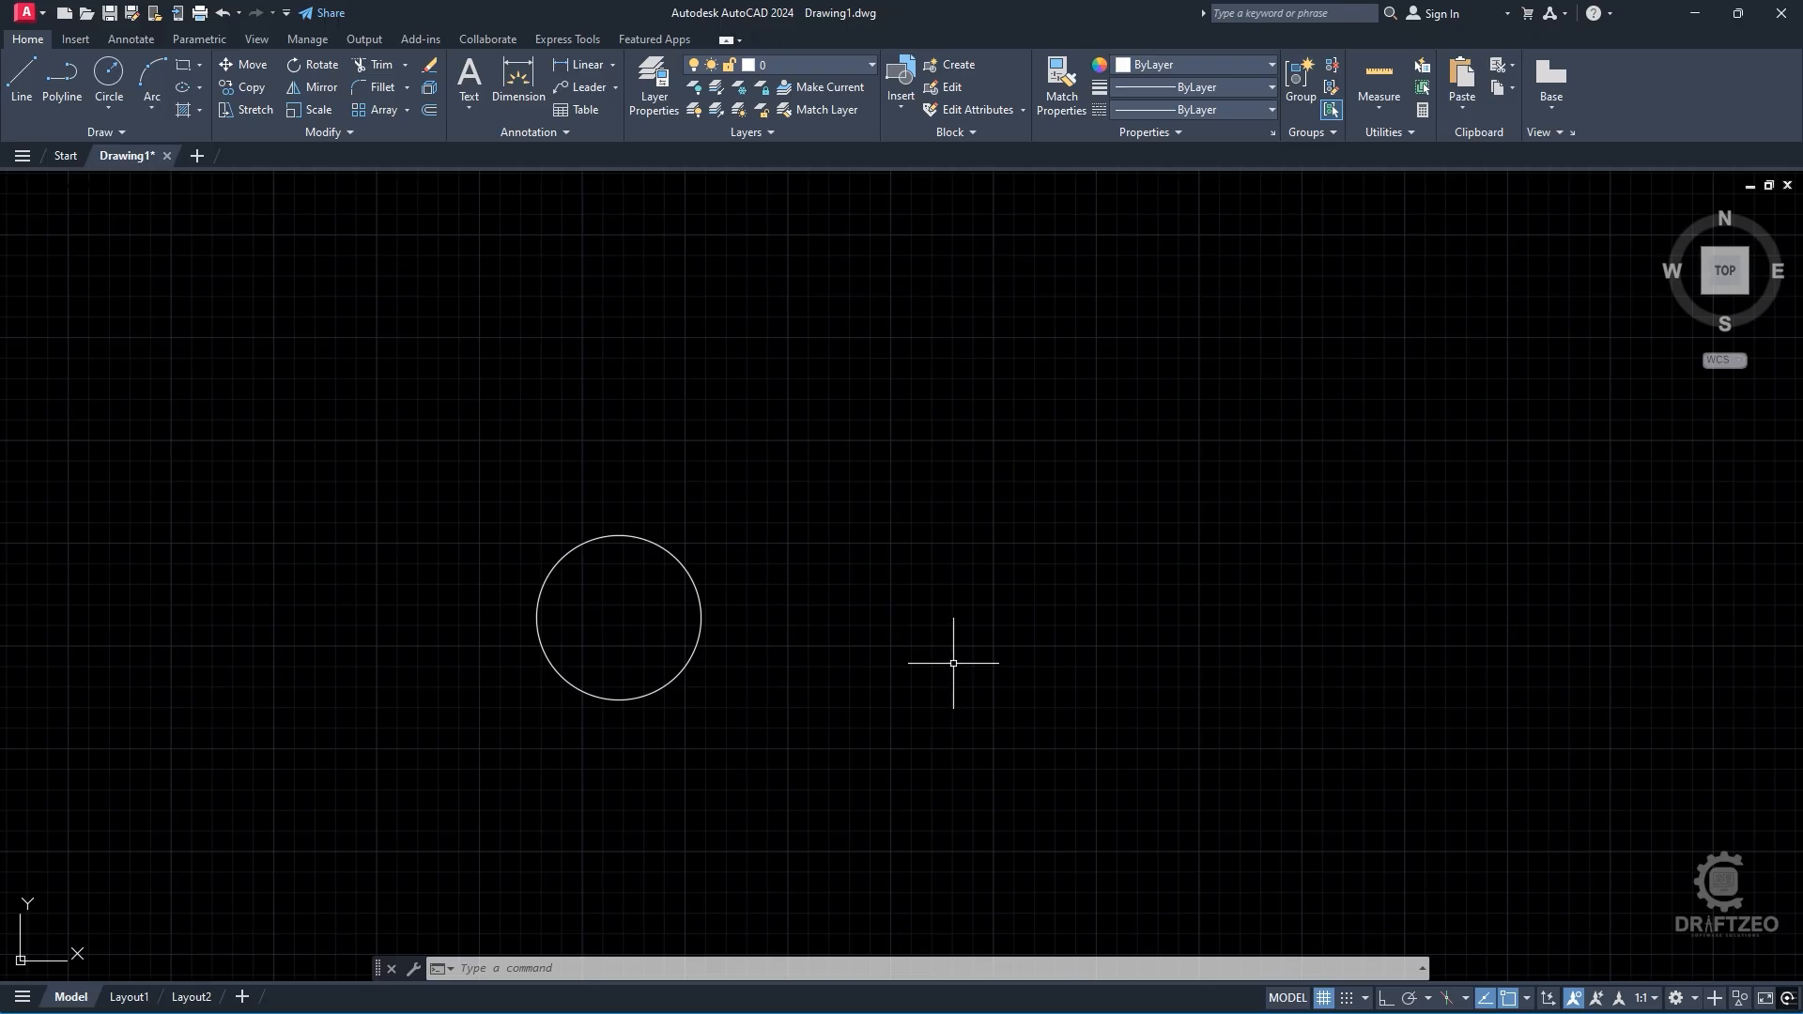
Draw a second circle with a radius of 25 to the right of the first circle
{"action": "type", "text": "c"}
{"action": "key", "text": "Return"}
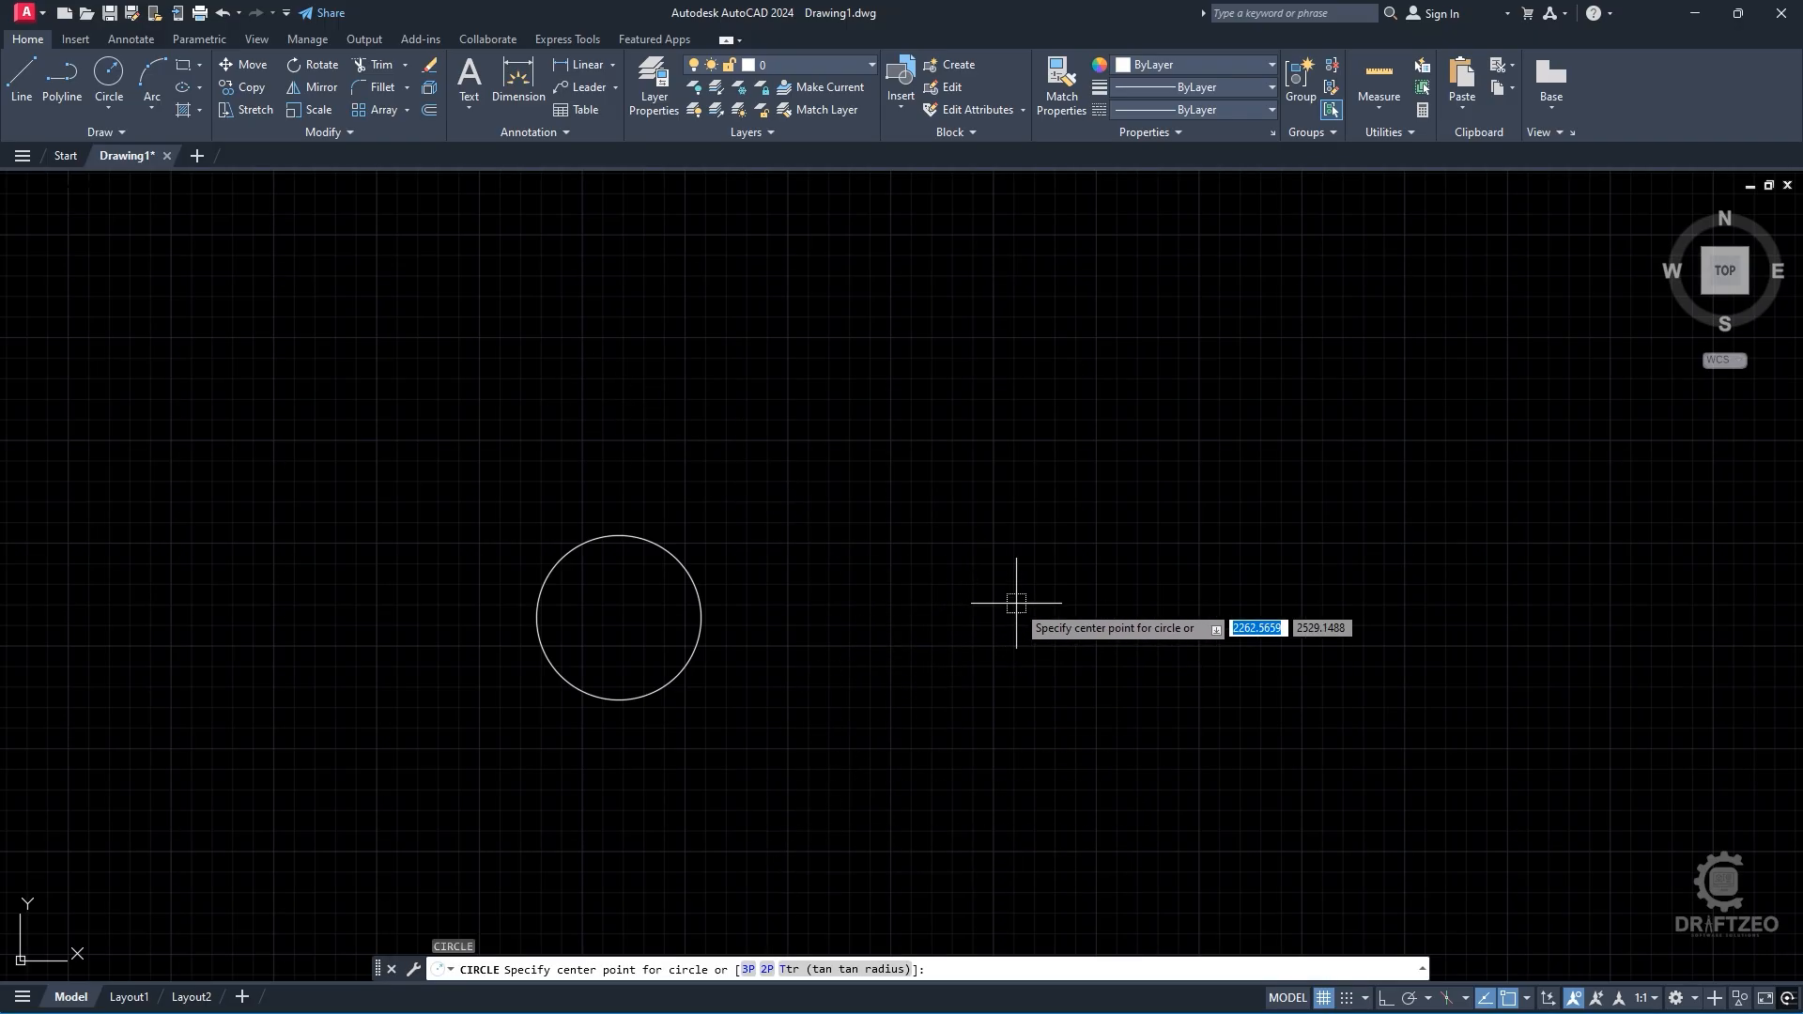
{"action": "left_click", "coordinate": [929, 624]}
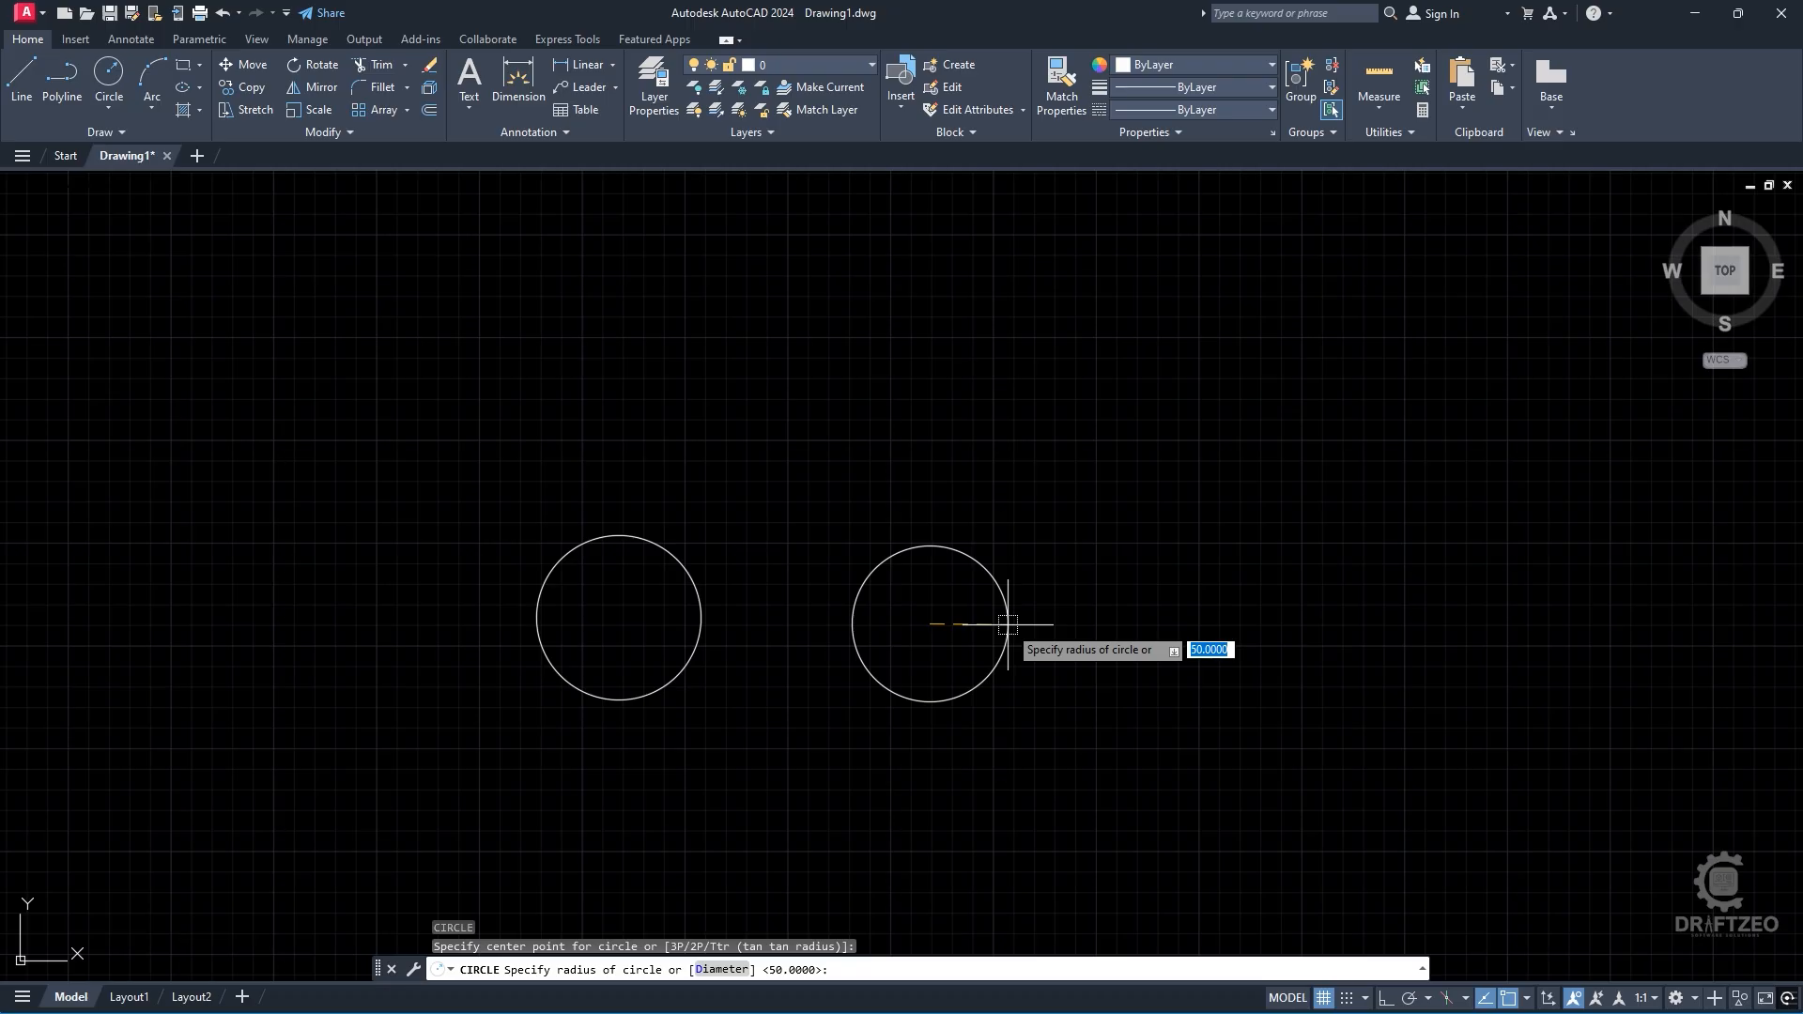
{"action": "type", "text": "25"}
{"action": "key", "text": "Return"}
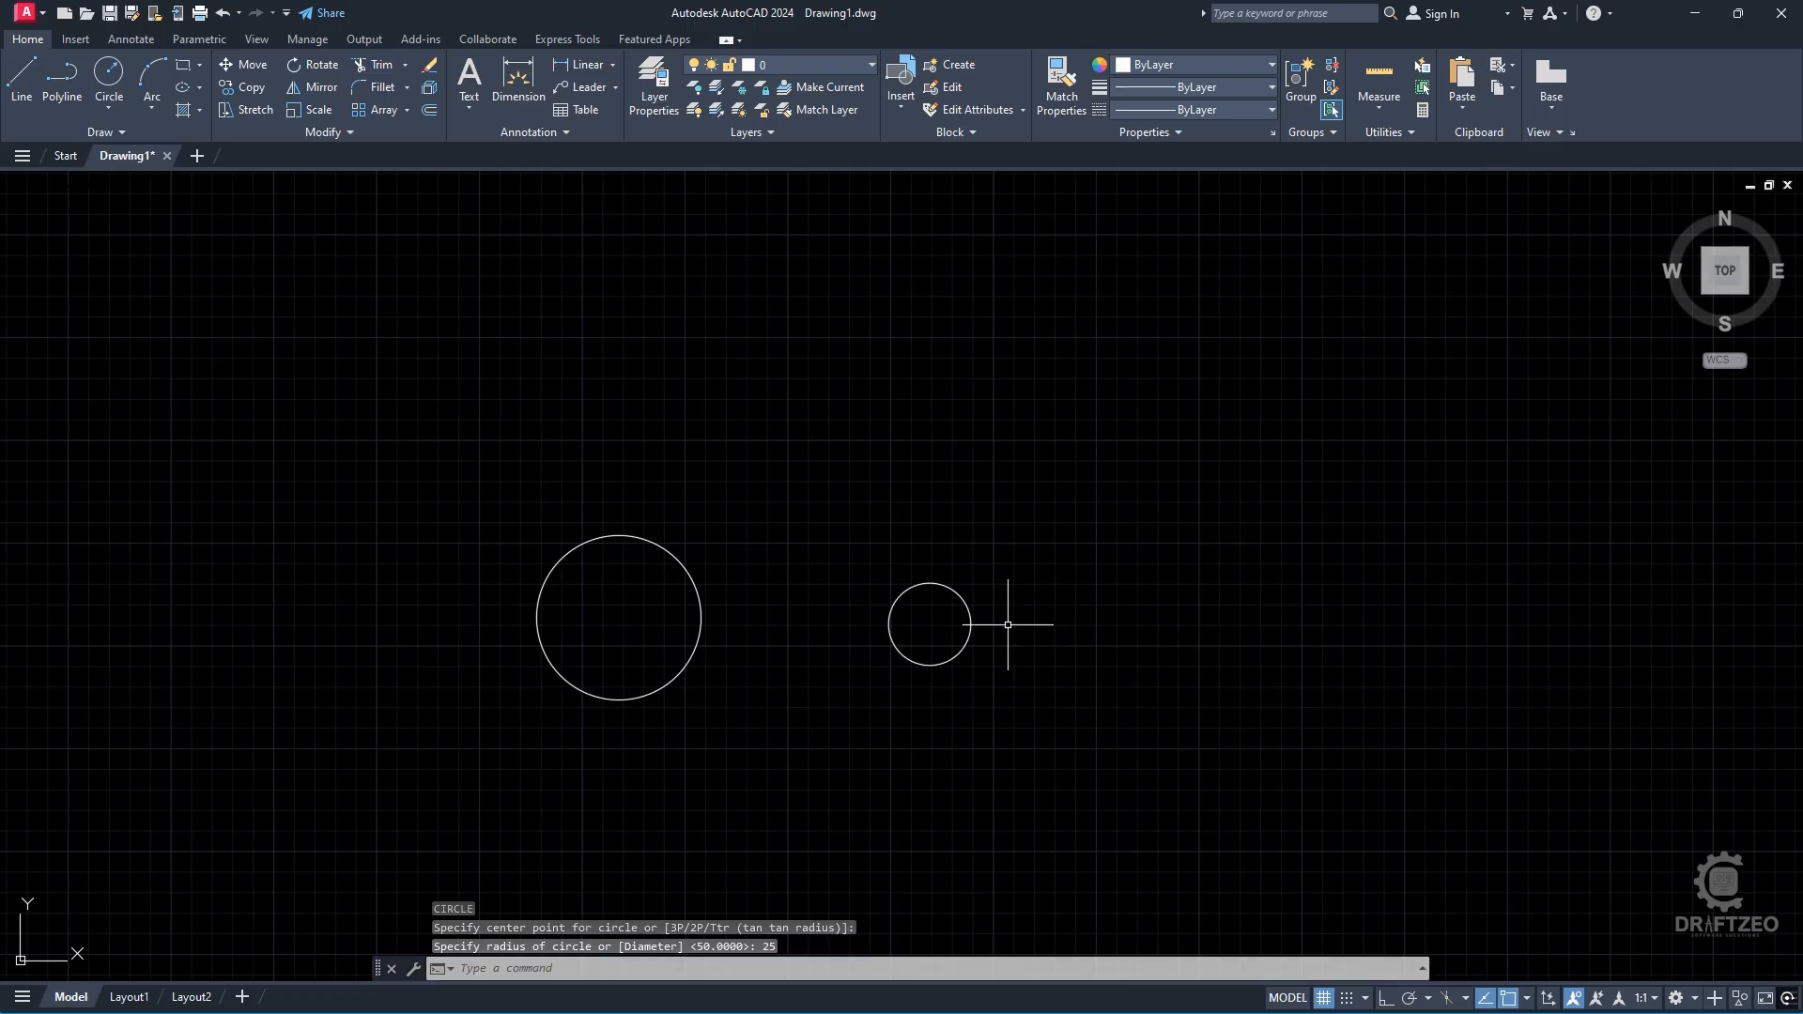
{"action": "scroll", "coordinate": [877, 616], "scroll_direction": "up", "scroll_amount": 6}
{"action": "scroll", "coordinate": [967, 644], "scroll_direction": "down", "scroll_amount": 4}
{"action": "left_click", "coordinate": [1008, 690]}
{"action": "key", "text": "Escape"}
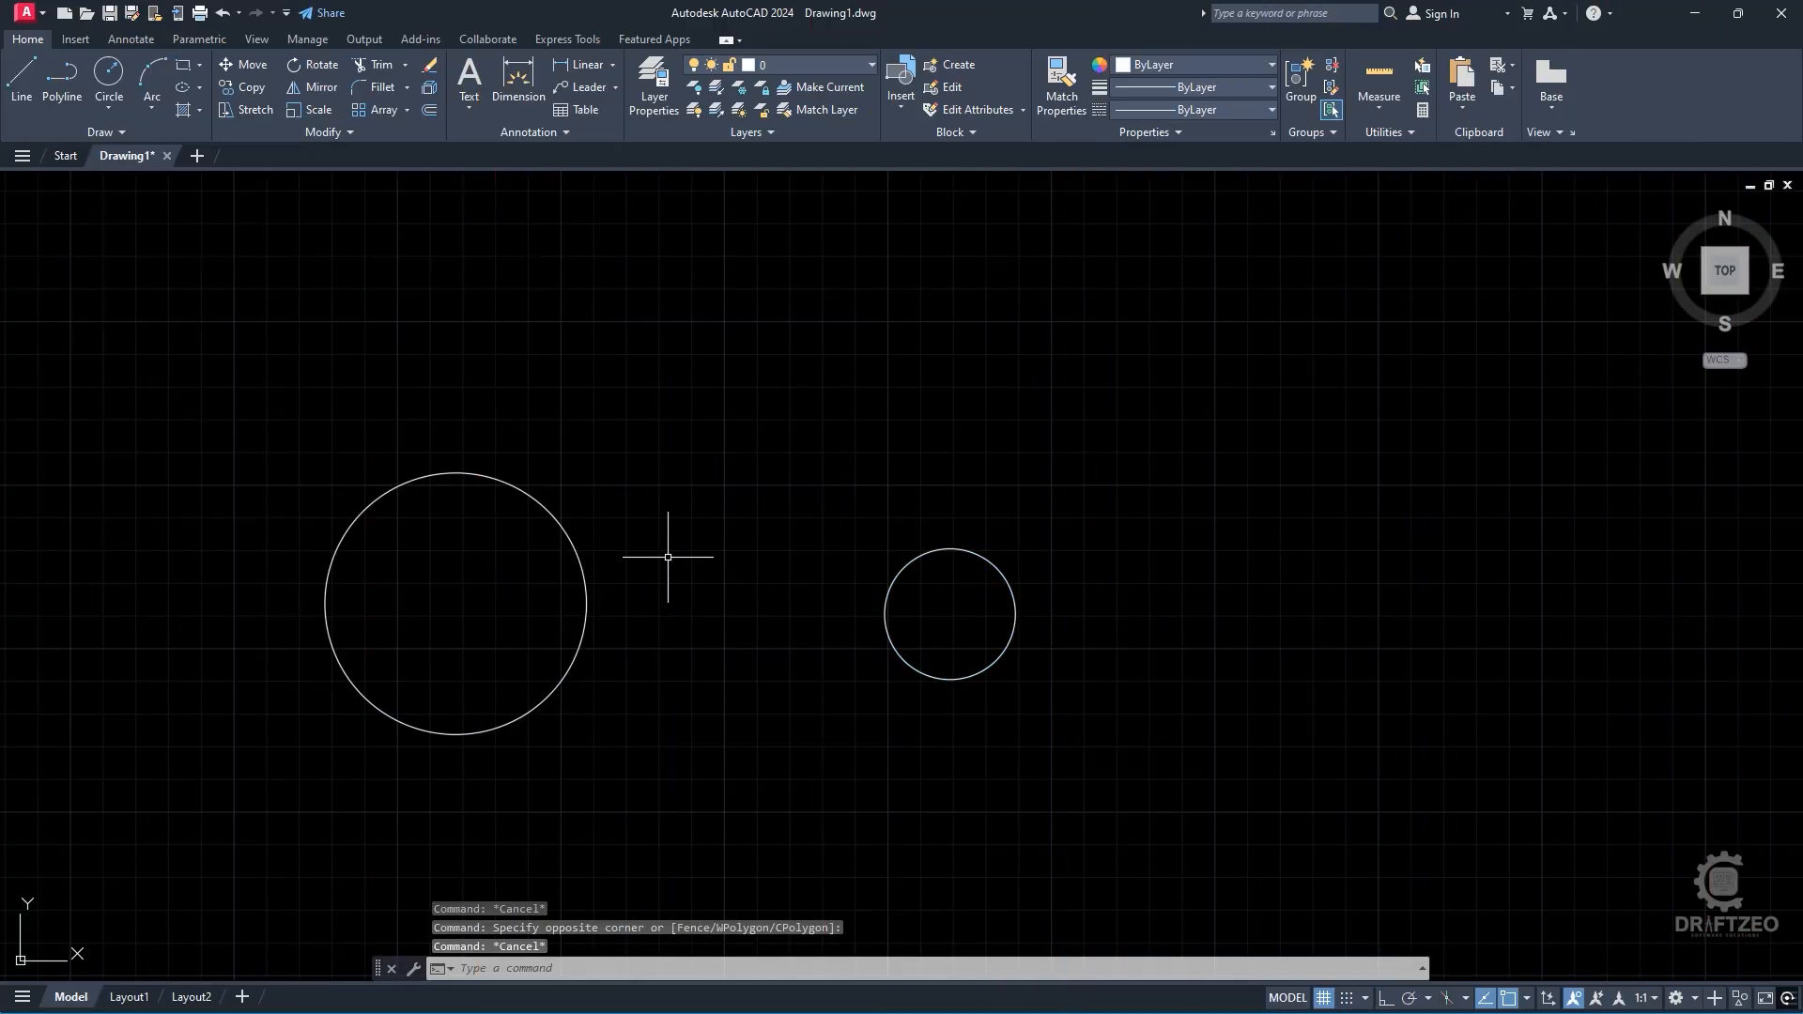
Add a radius dimension to the larger circle, placing its text outside above the circle's upper right
{"action": "middle_click_drag", "start_coordinate": [660, 561], "coordinate": [782, 623]}
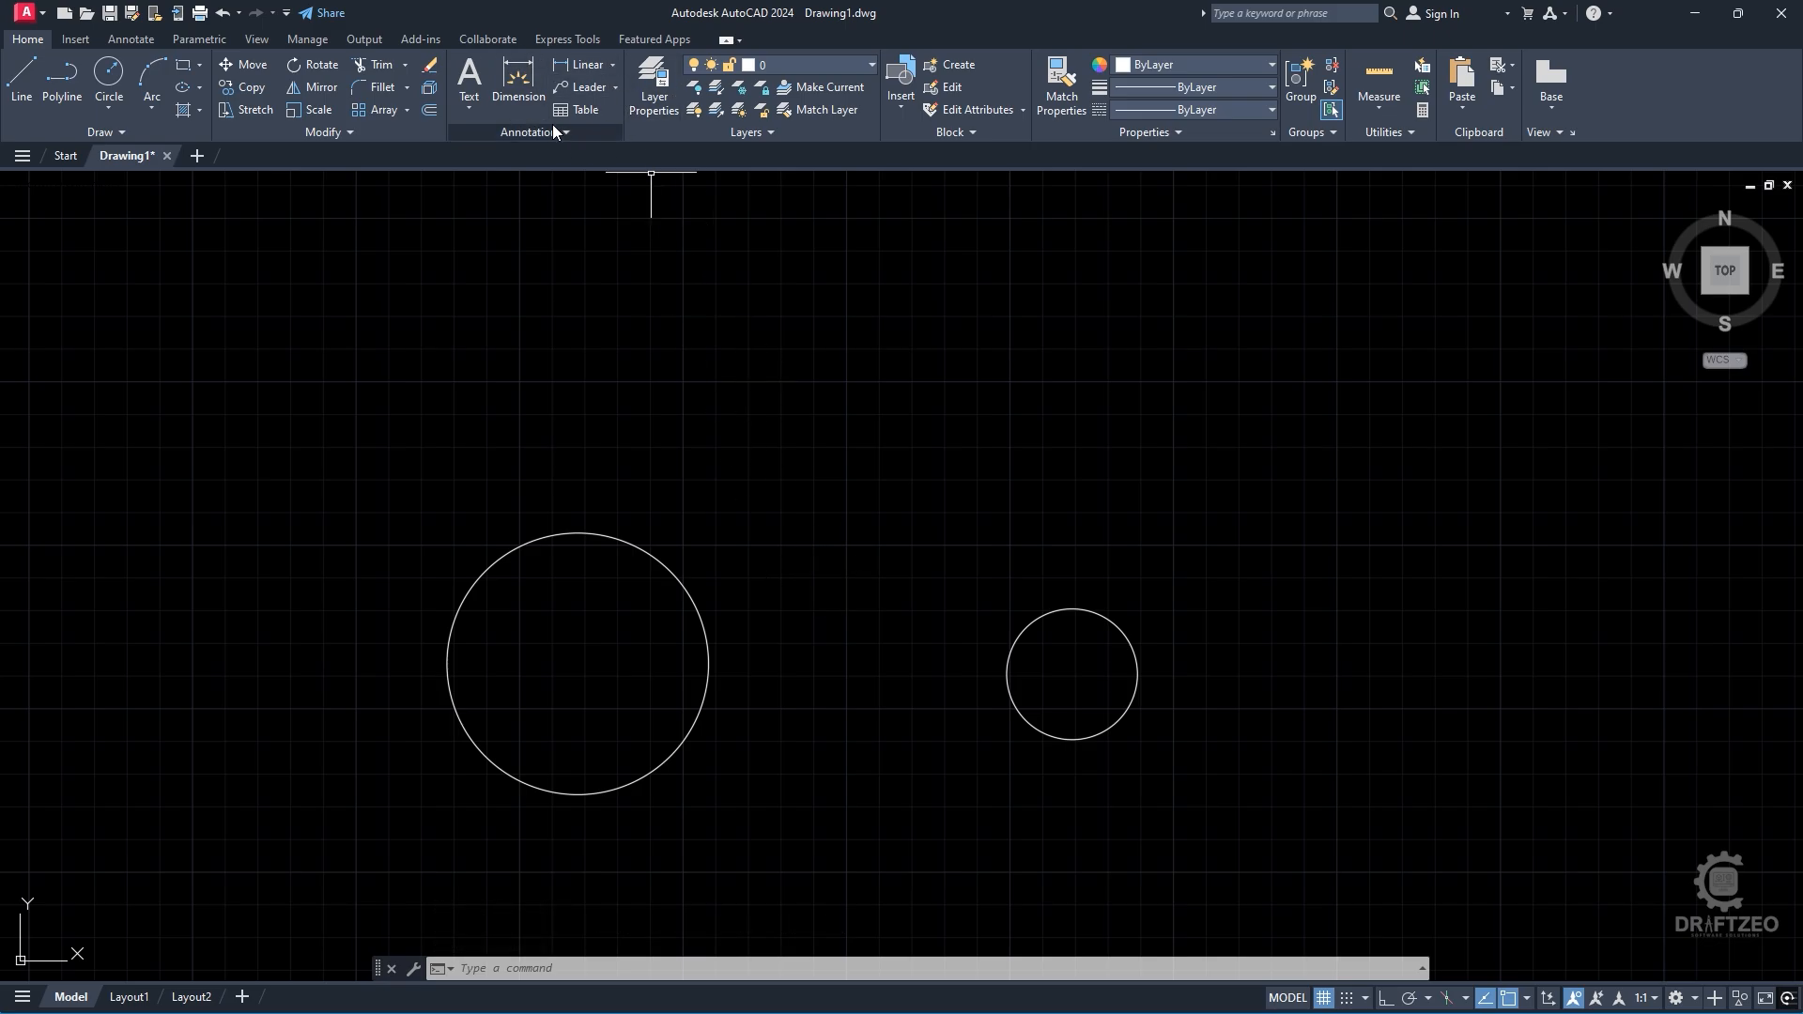
{"action": "left_click", "coordinate": [612, 67]}
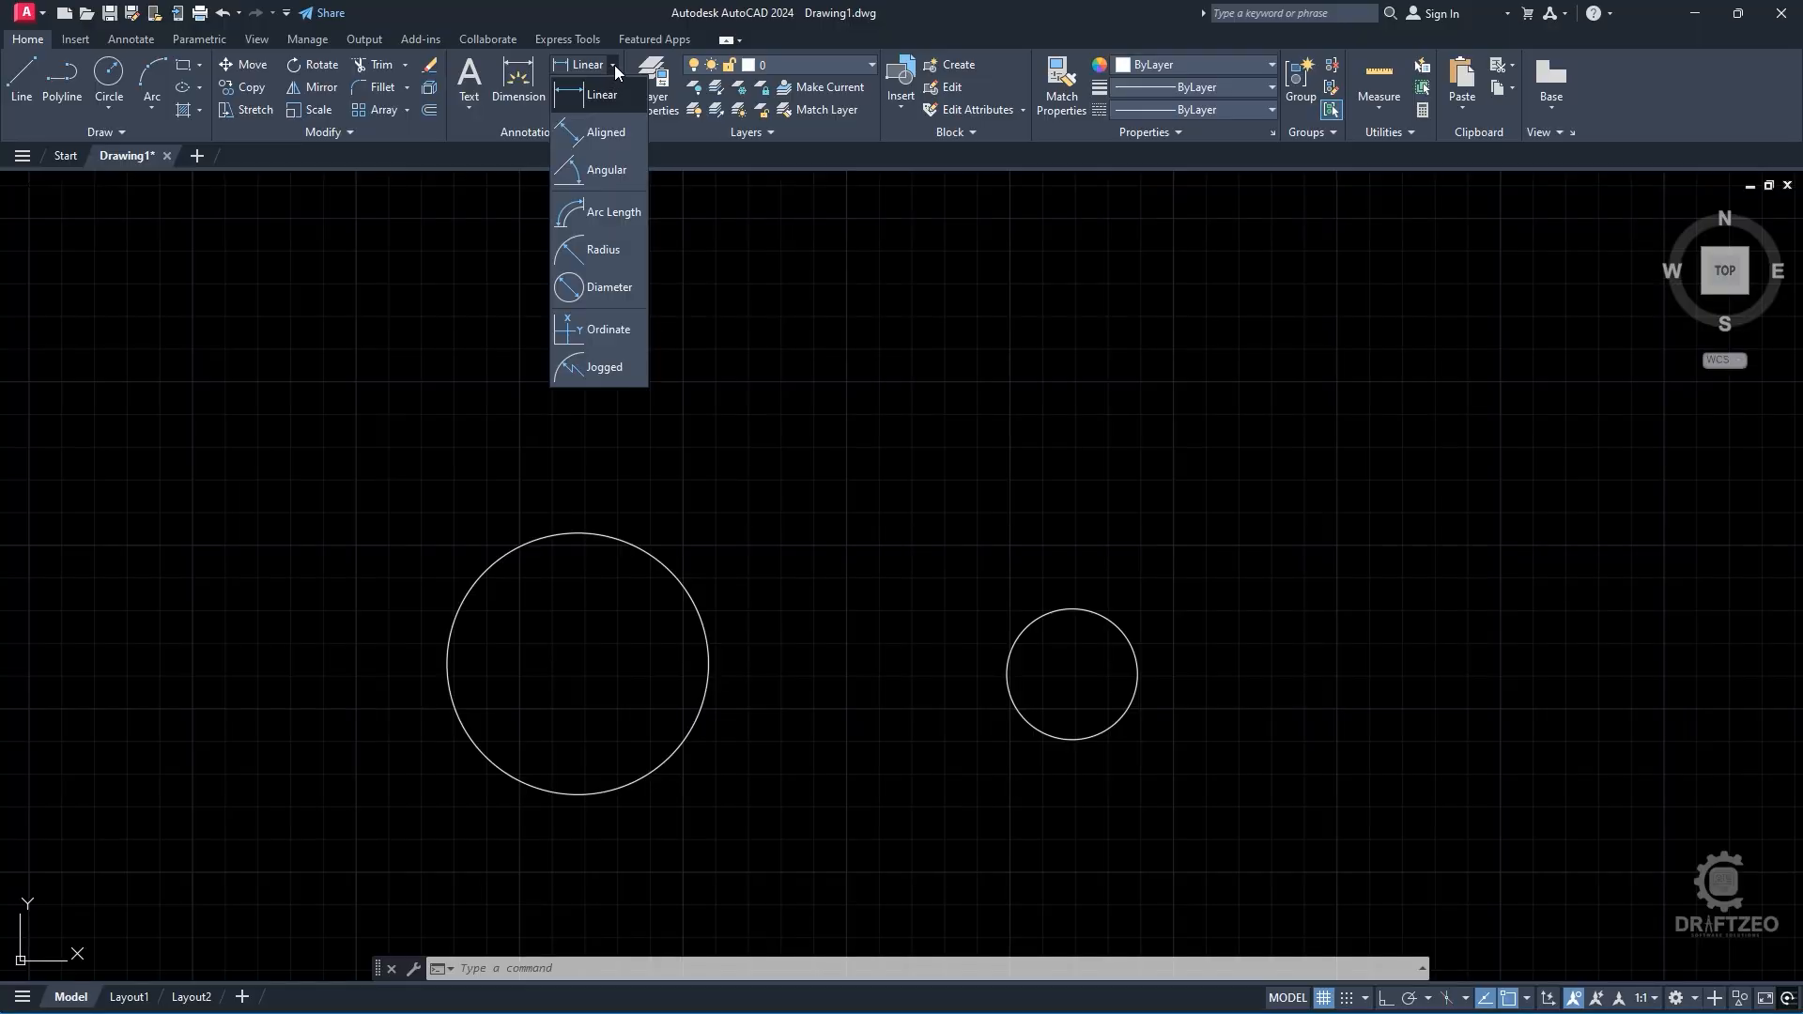
{"action": "left_click", "coordinate": [610, 251]}
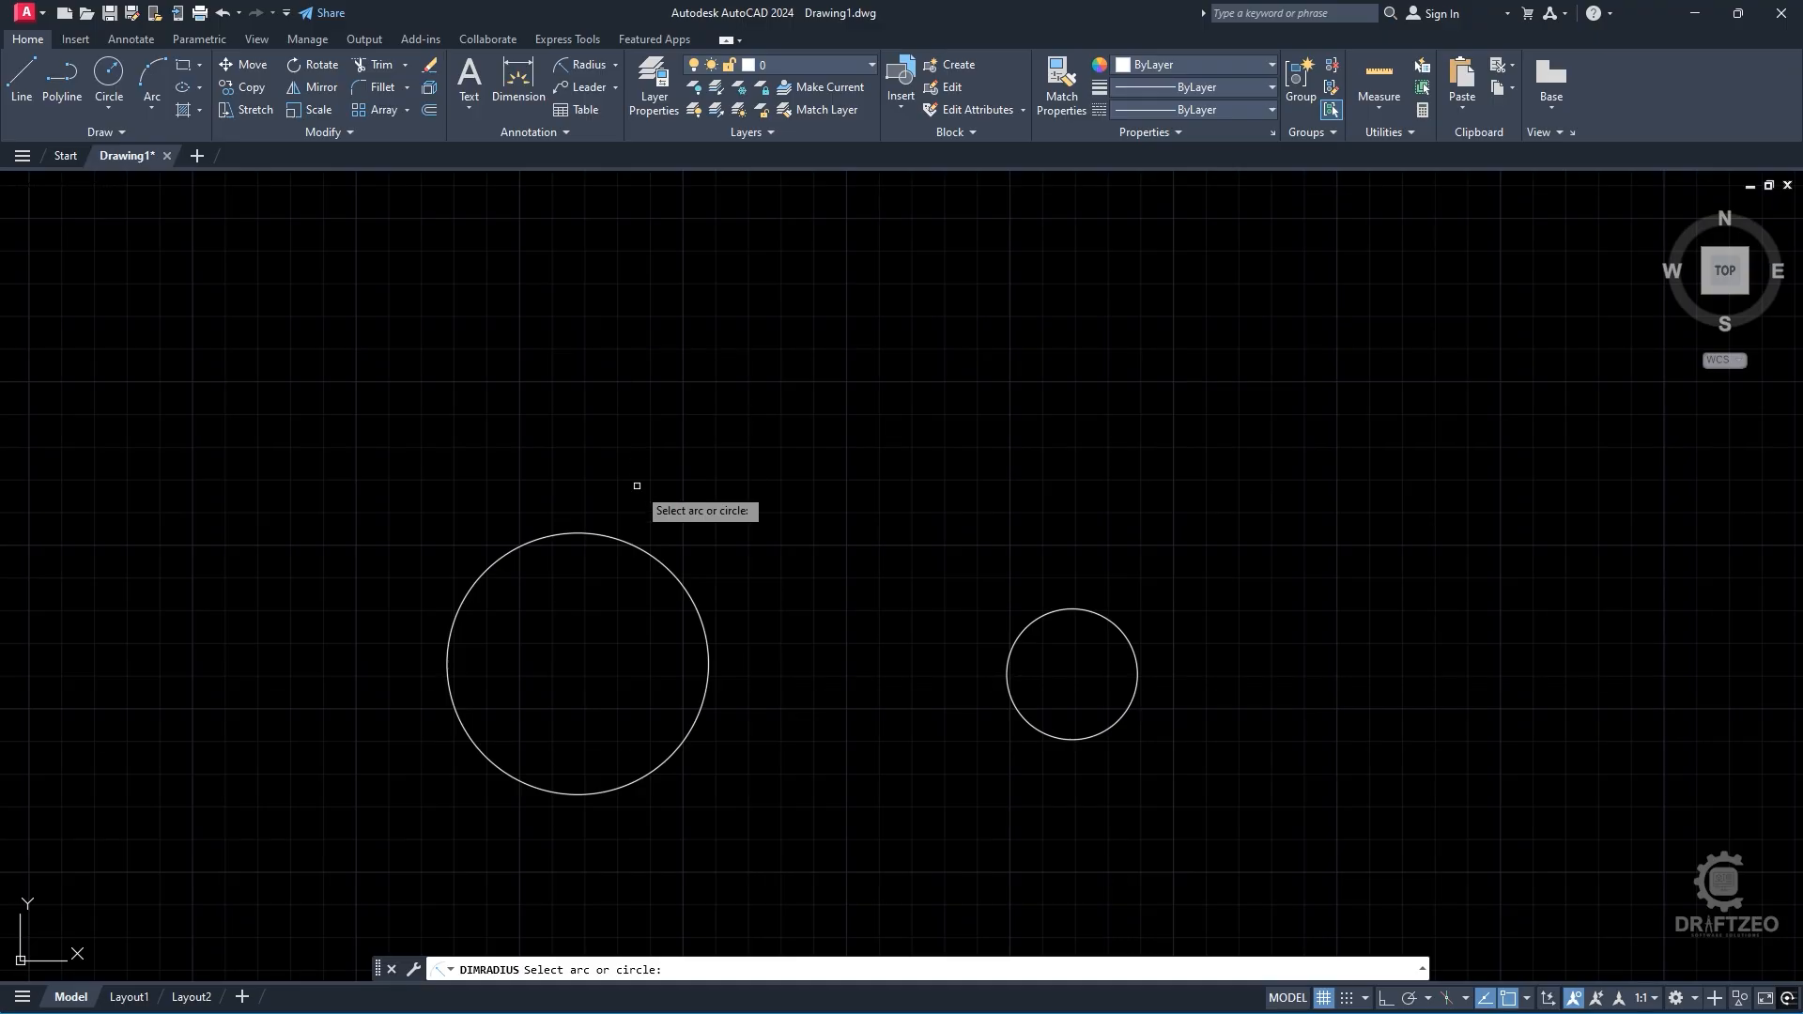
{"action": "left_click", "coordinate": [624, 541]}
{"action": "scroll", "coordinate": [624, 514], "scroll_direction": "up", "scroll_amount": 5}
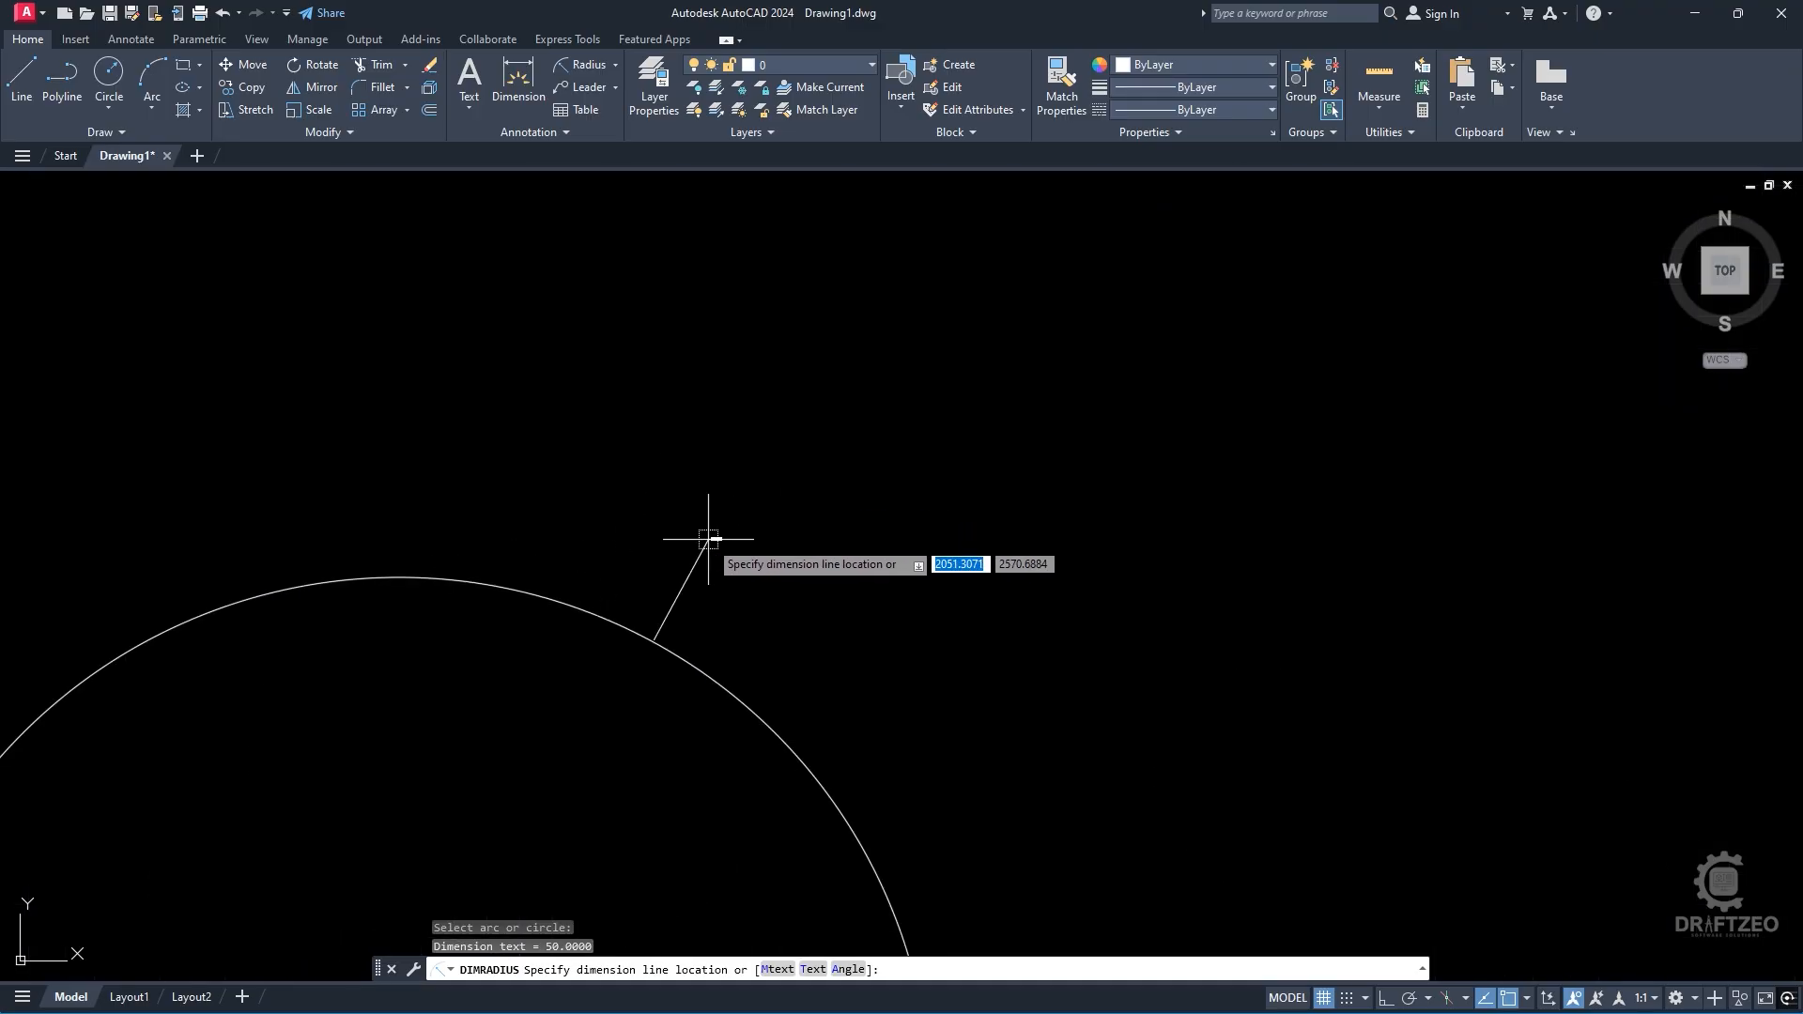
{"action": "left_click", "coordinate": [693, 476]}
{"action": "scroll", "coordinate": [768, 497], "scroll_direction": "down", "scroll_amount": 4}
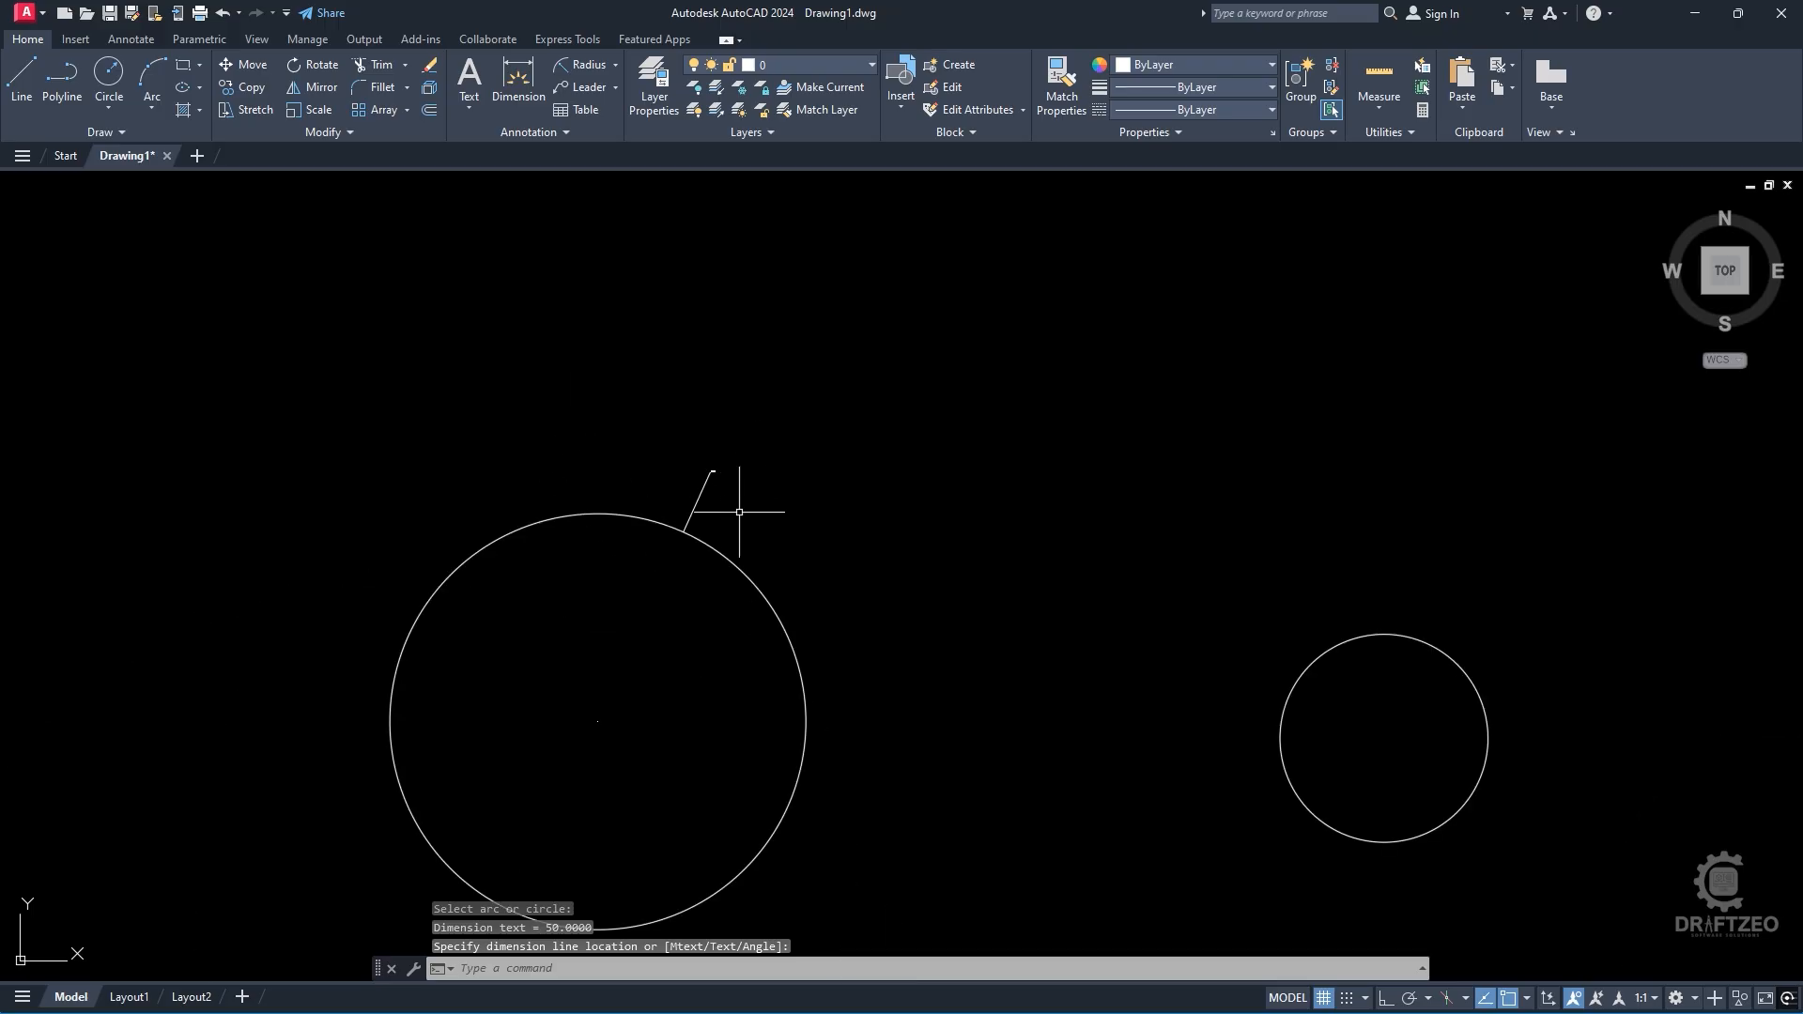
{"action": "scroll", "coordinate": [774, 489], "scroll_direction": "down", "scroll_amount": 2}
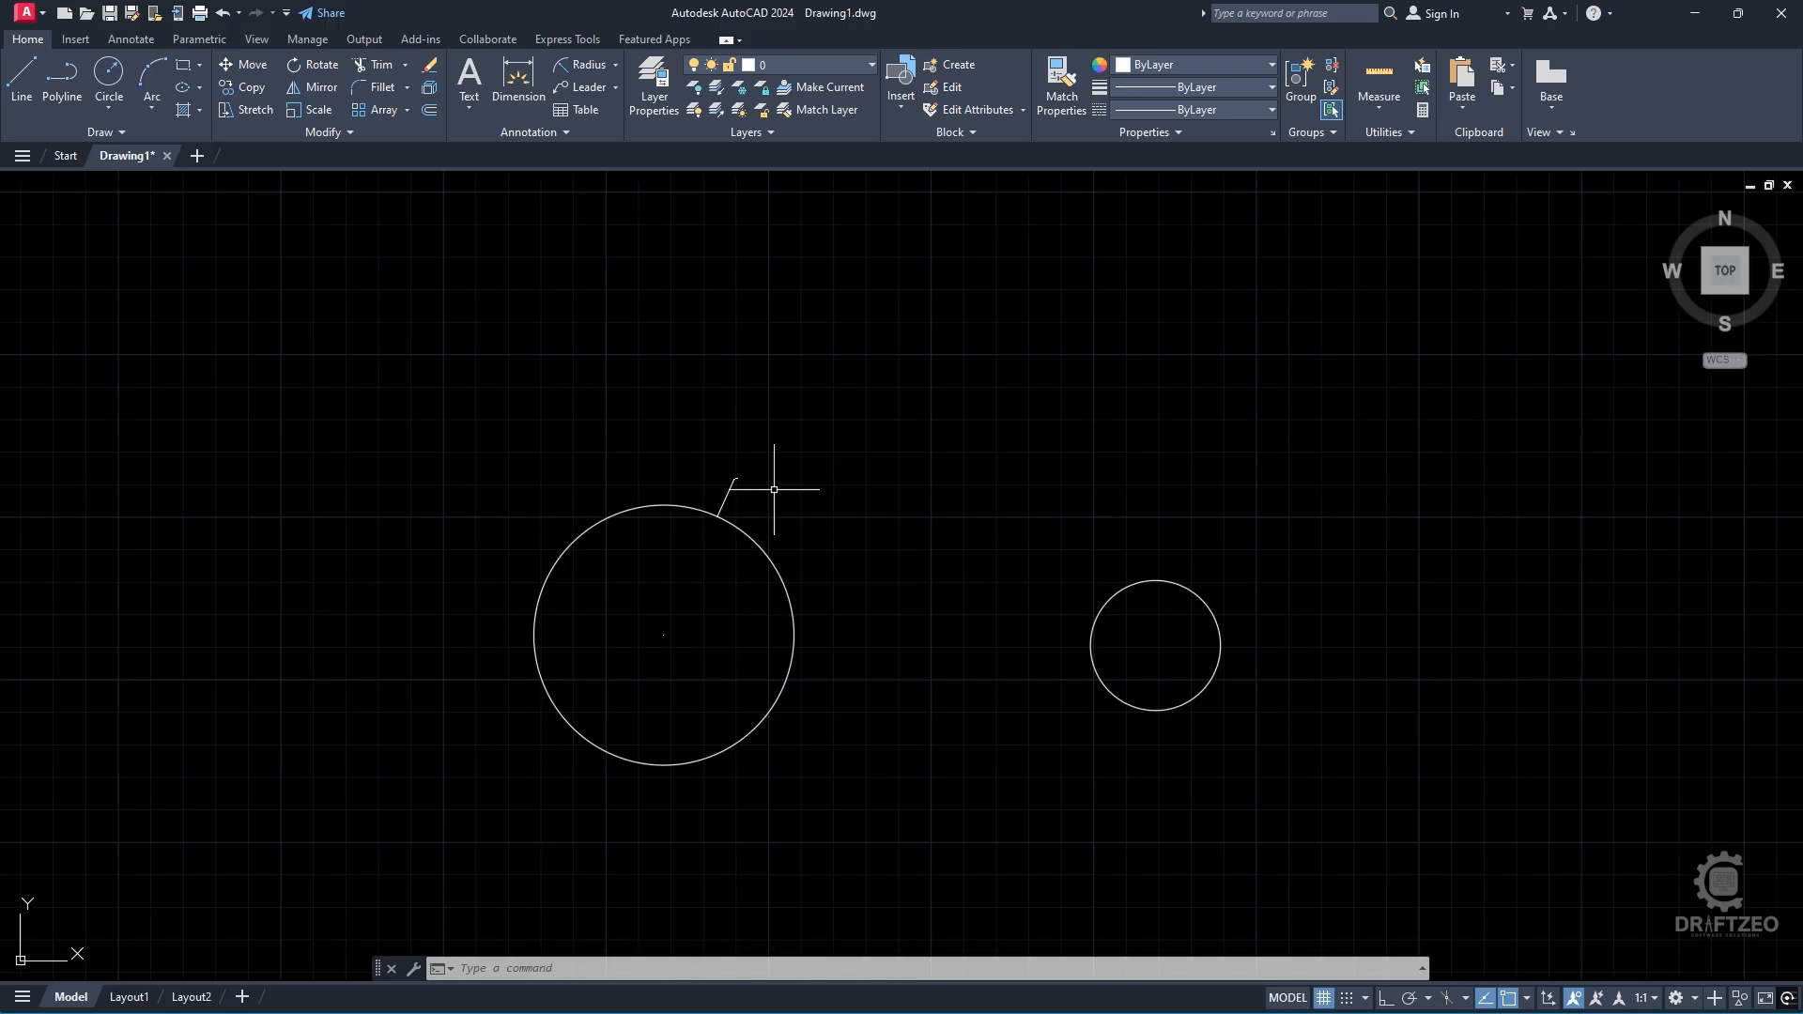
{"action": "scroll", "coordinate": [774, 489], "scroll_direction": "up", "scroll_amount": 2}
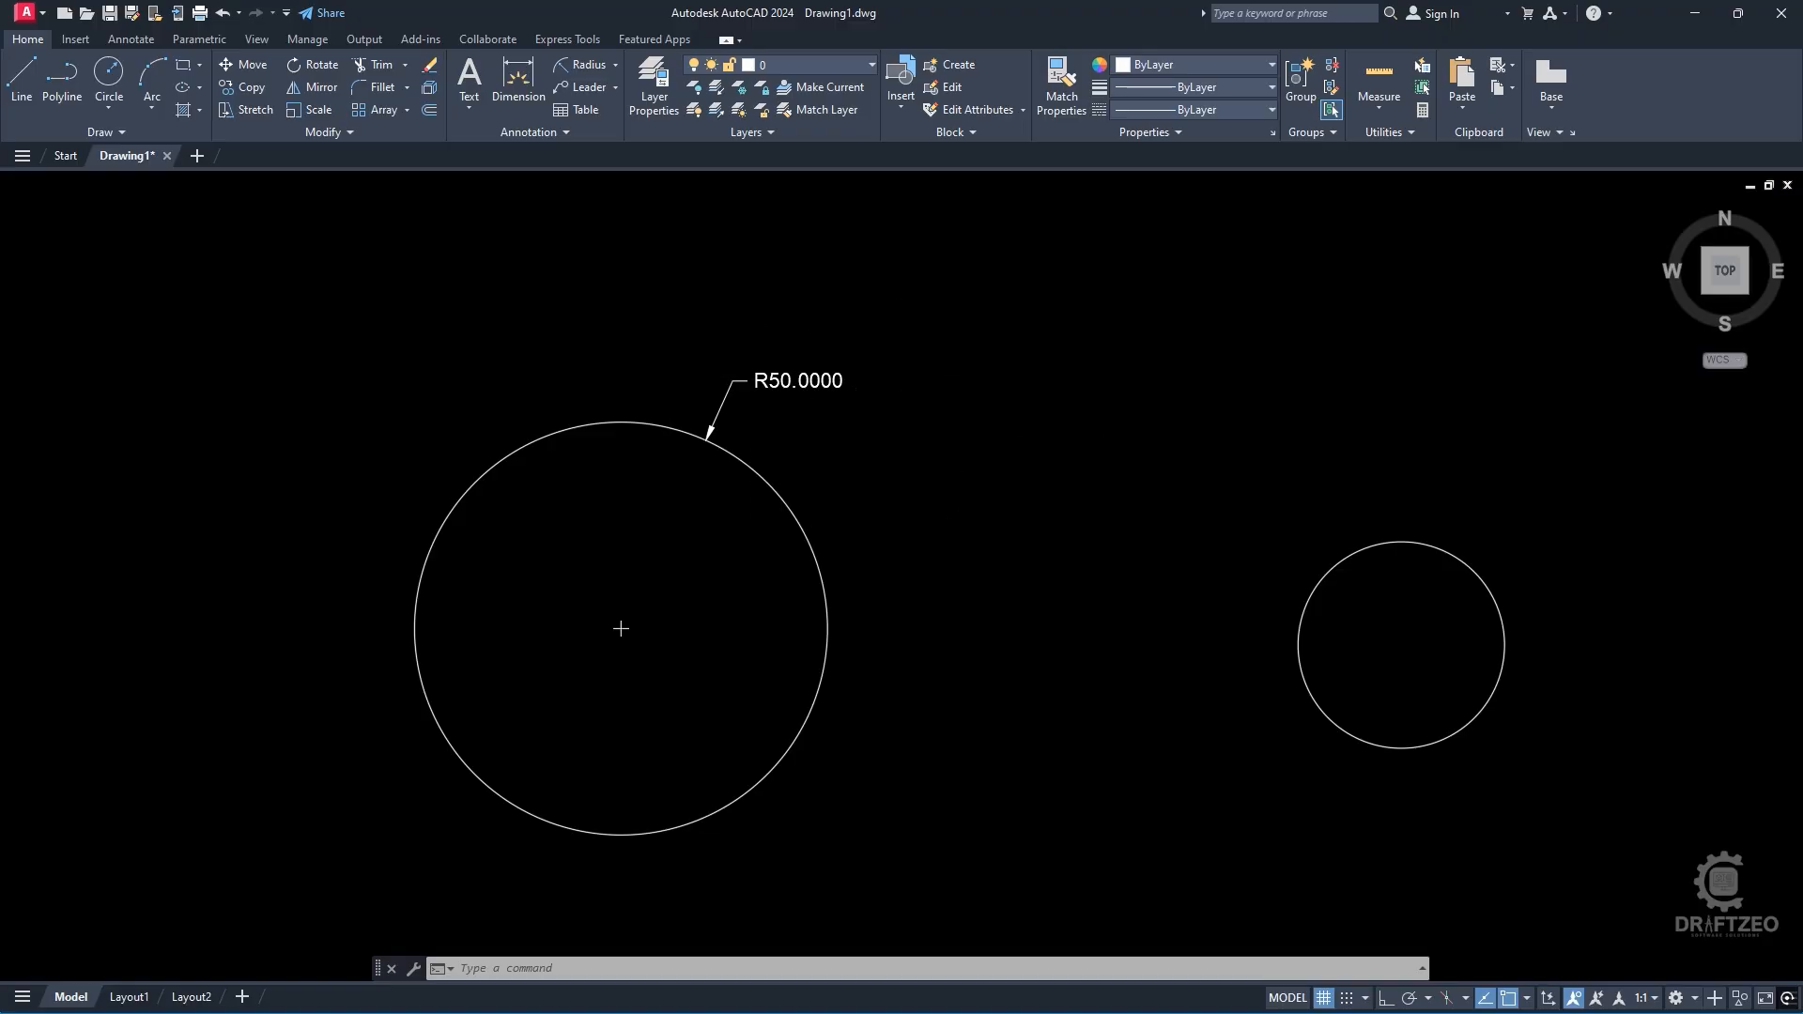
{"action": "scroll", "coordinate": [804, 483], "scroll_direction": "down", "scroll_amount": 2}
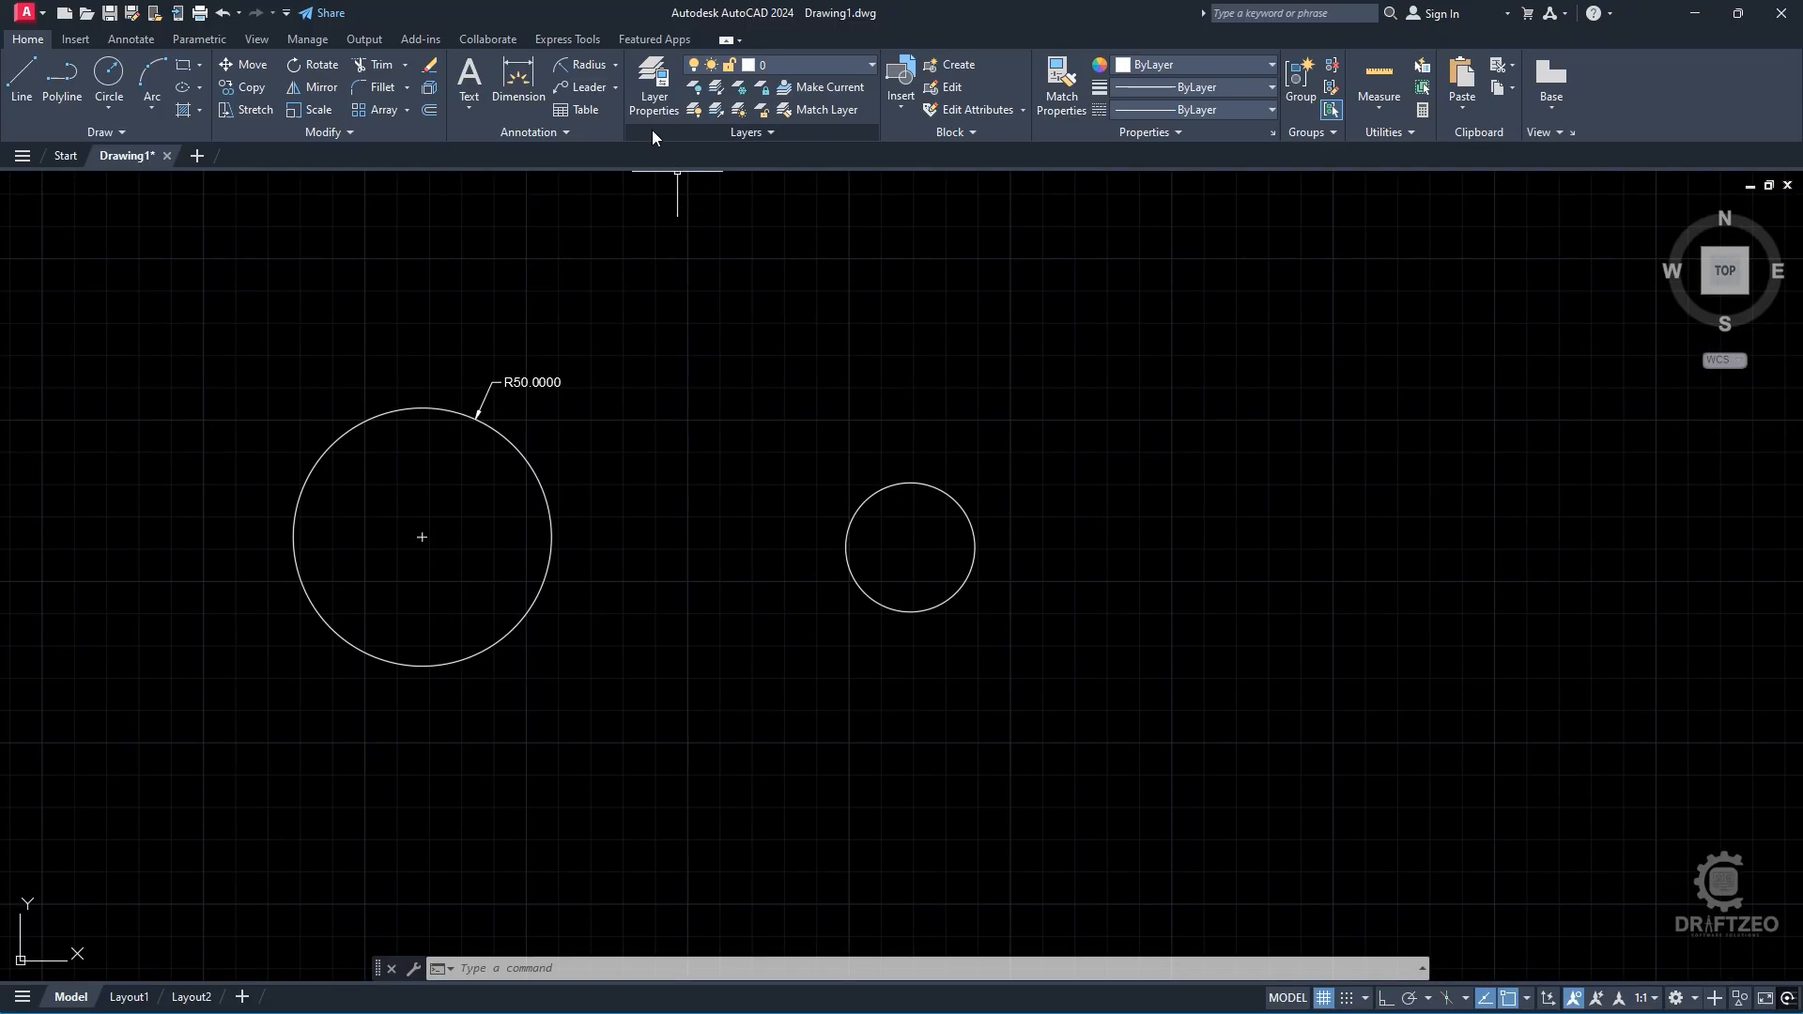
Add a diameter dimension to the smaller circle, placing its text outside at the circle's upper left
{"action": "left_click", "coordinate": [616, 66]}
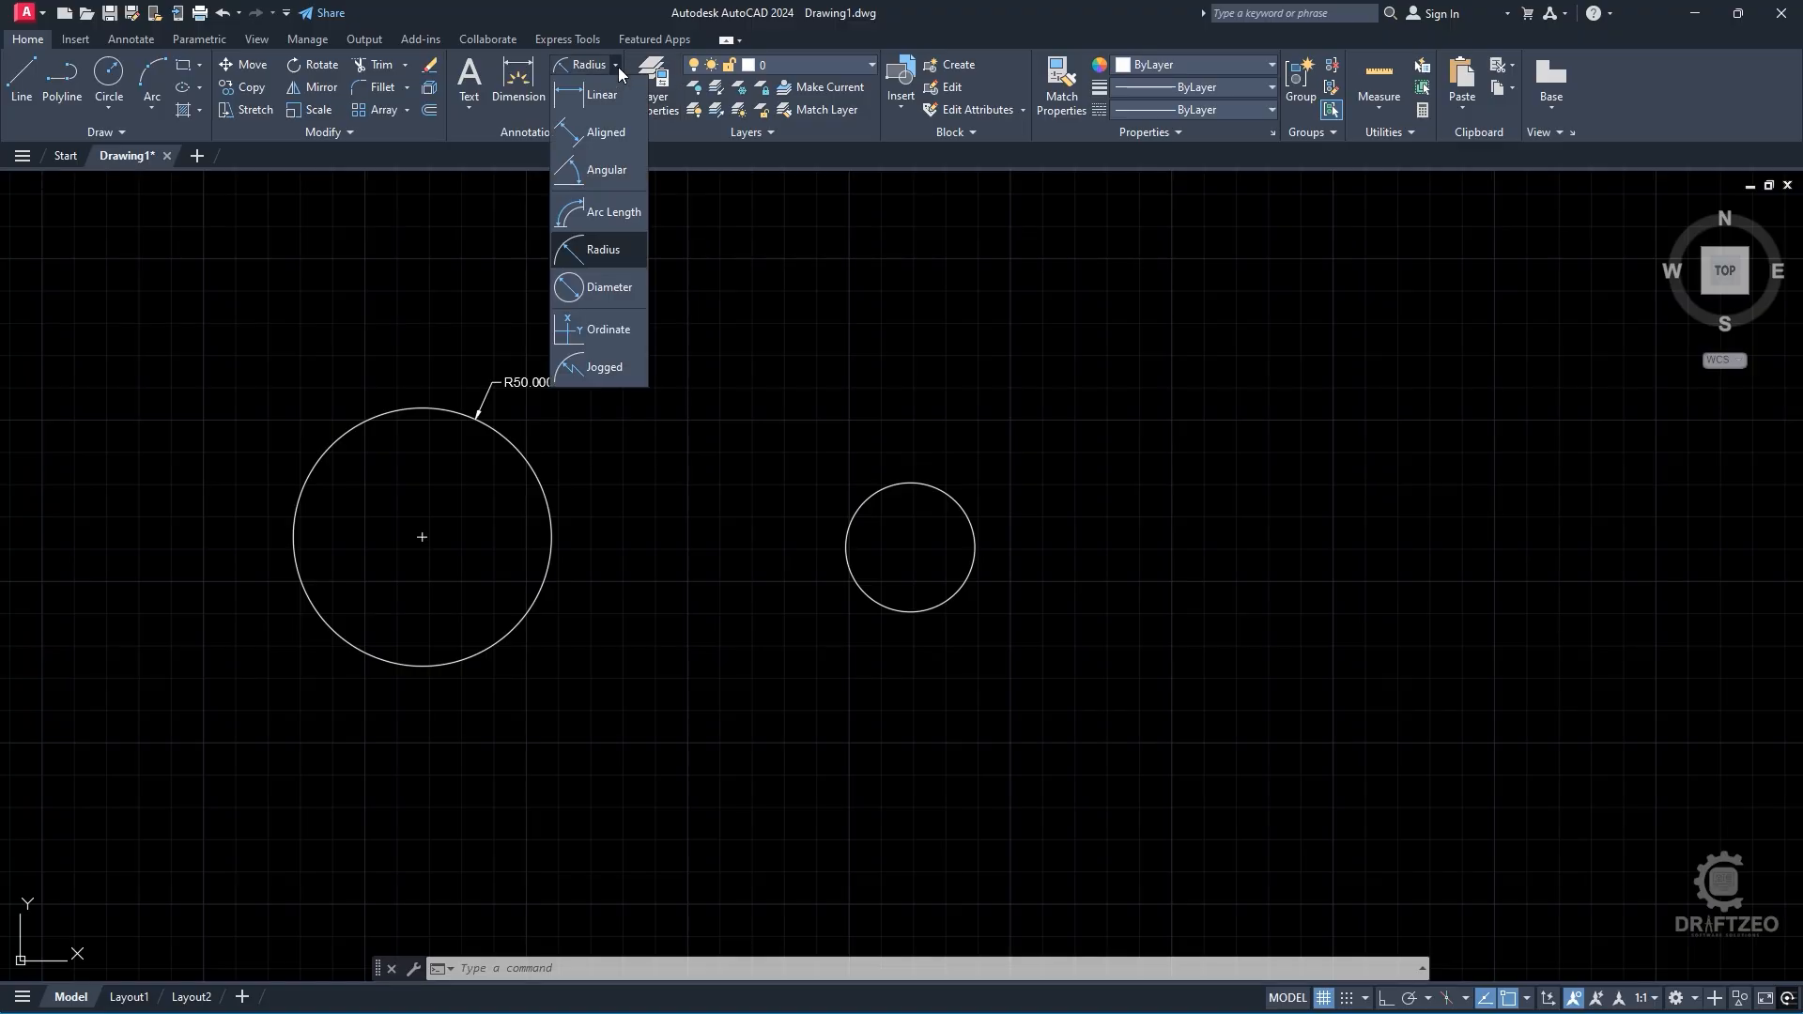
{"action": "left_click", "coordinate": [614, 288]}
{"action": "scroll", "coordinate": [976, 495], "scroll_direction": "up", "scroll_amount": 2}
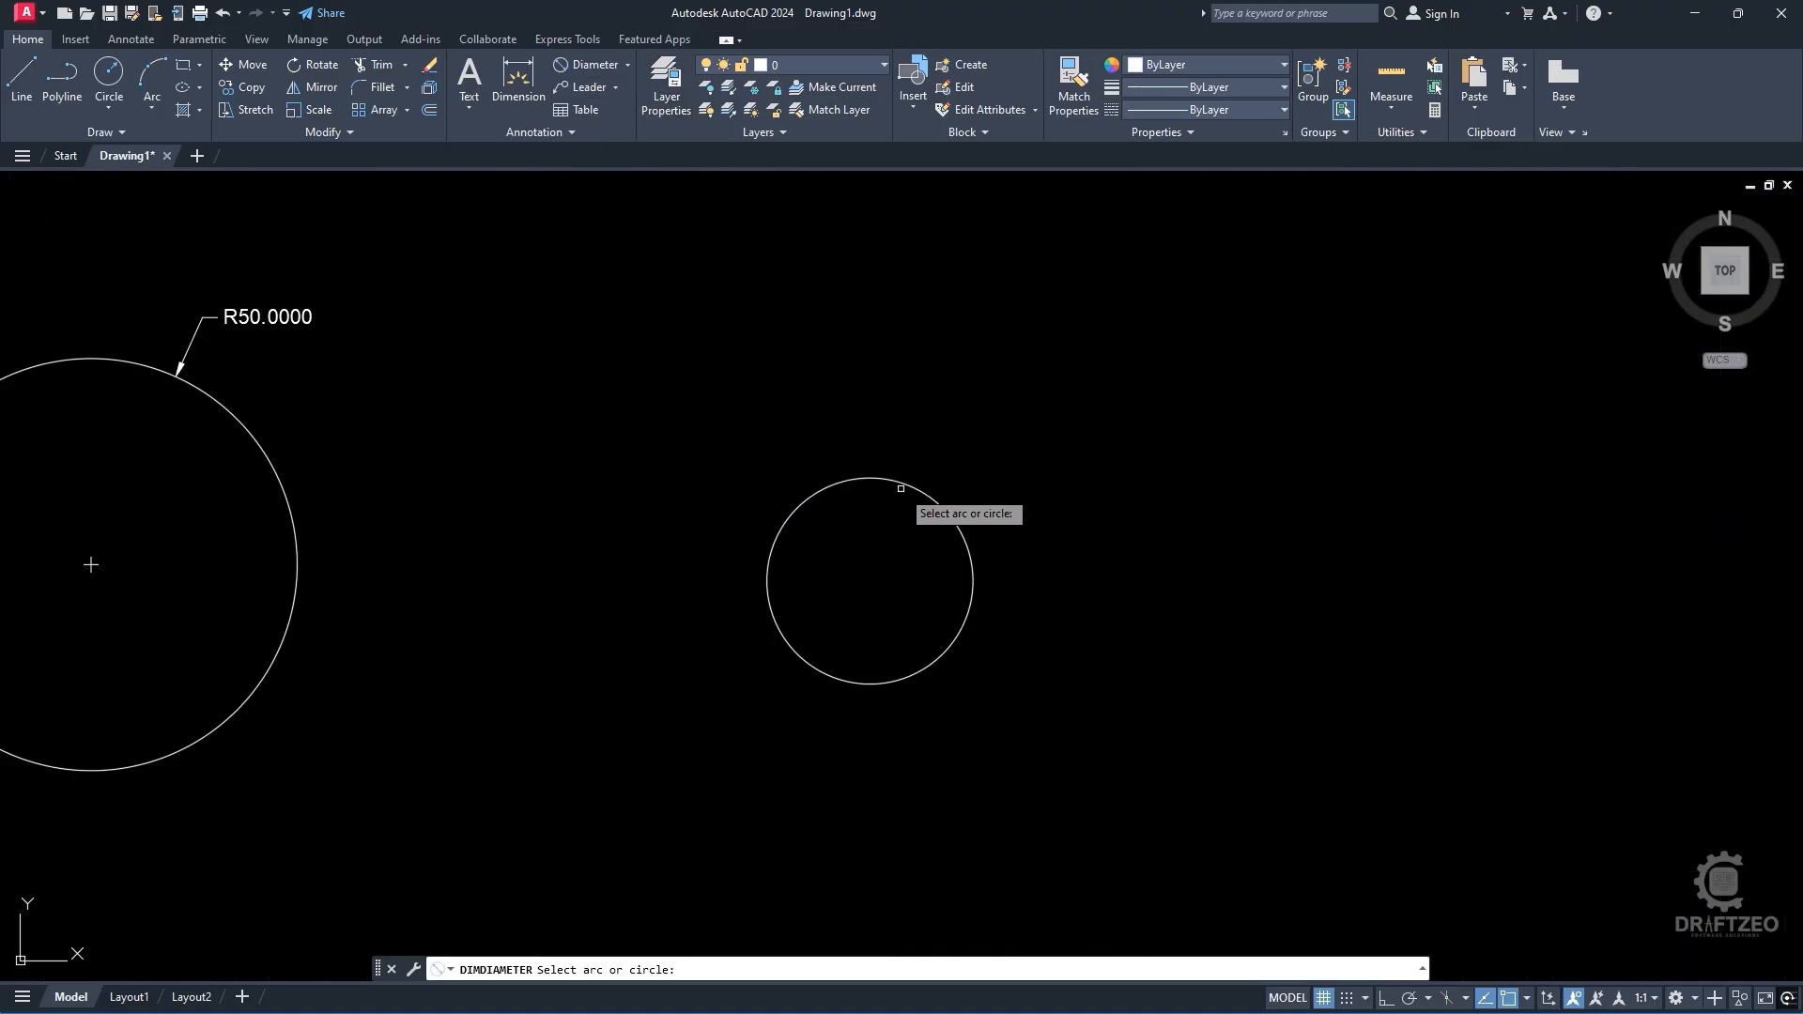
{"action": "left_click", "coordinate": [865, 479]}
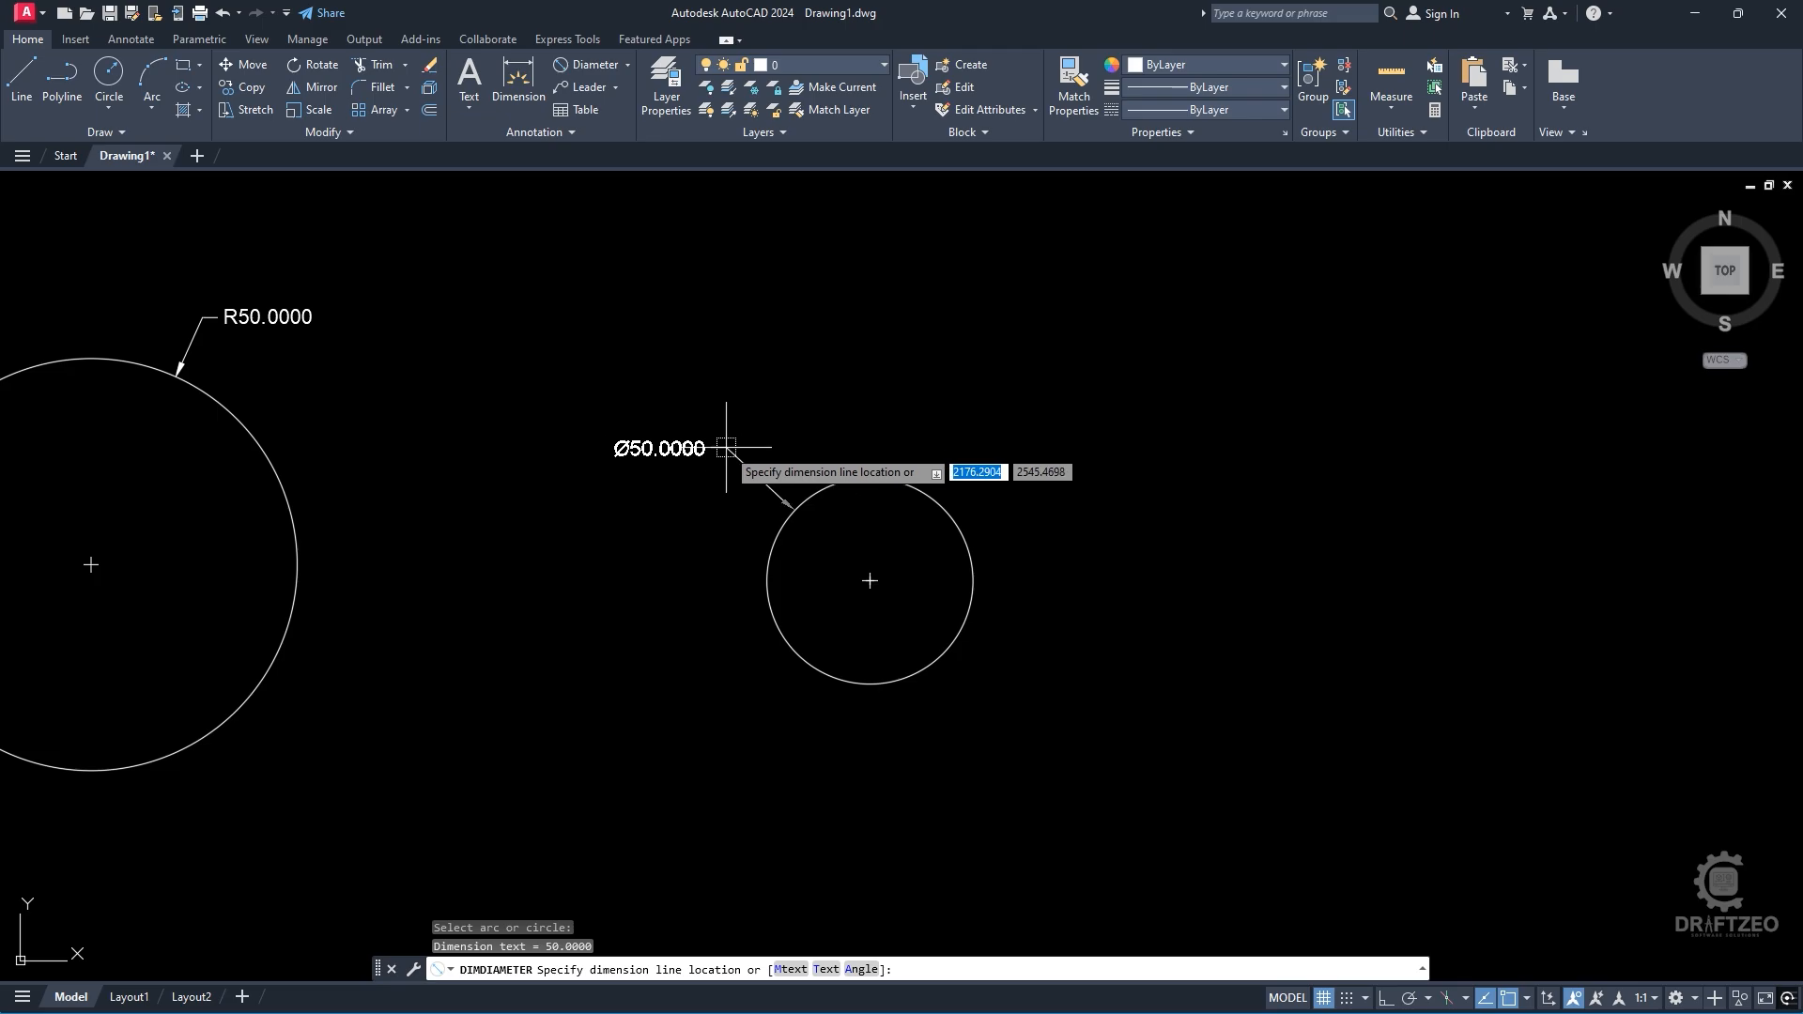
{"action": "left_click", "coordinate": [727, 454]}
{"action": "scroll", "coordinate": [599, 419], "scroll_direction": "up", "scroll_amount": 4}
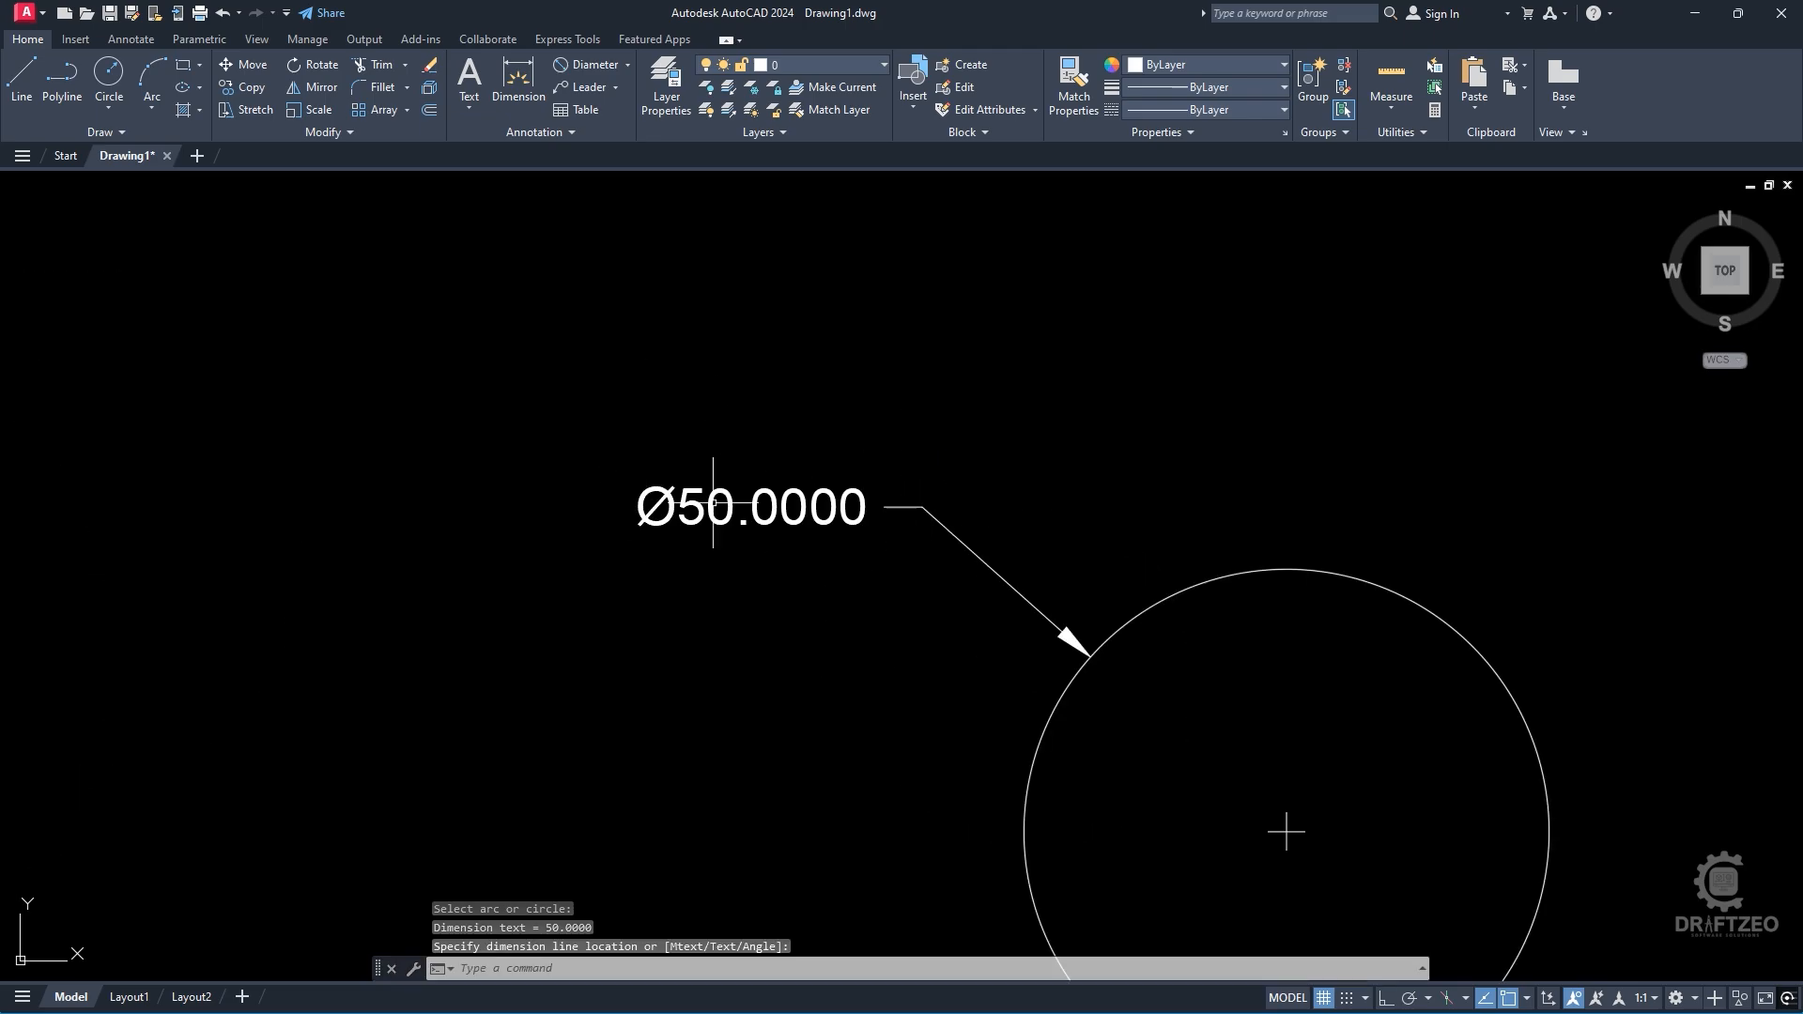
{"action": "scroll", "coordinate": [799, 488], "scroll_direction": "down", "scroll_amount": 2}
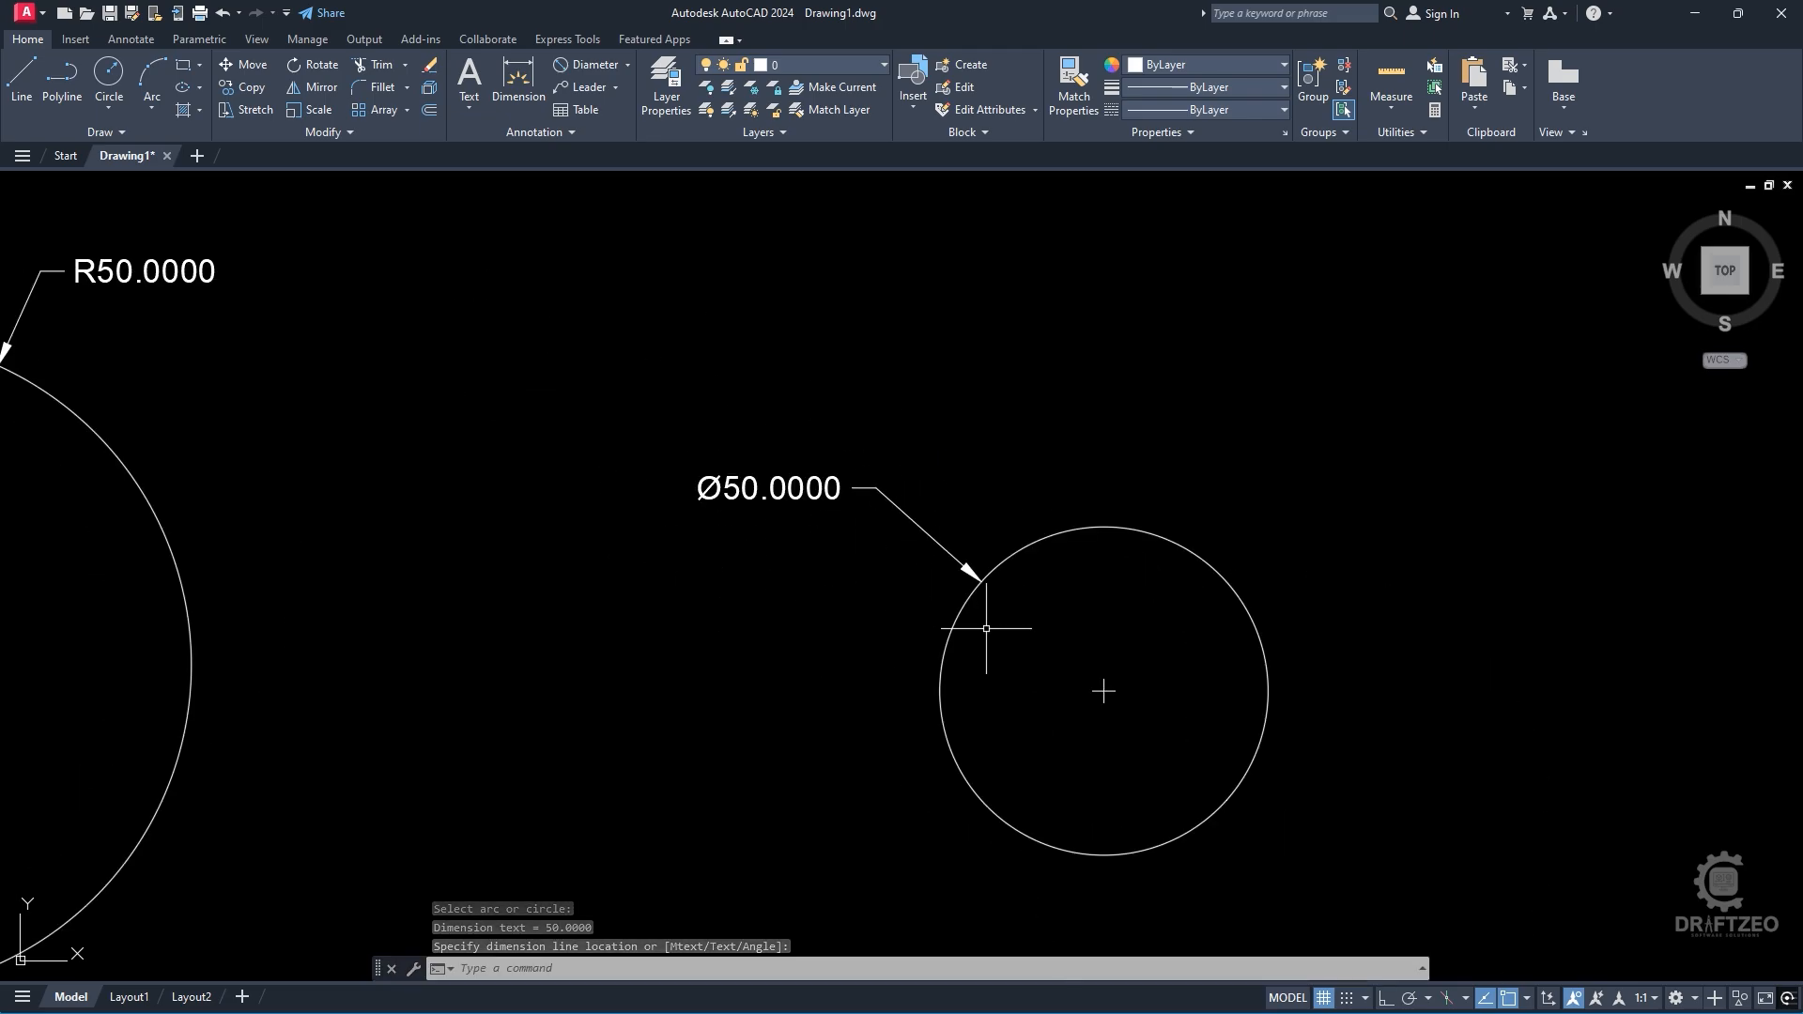
Draw a third circle below and between the other two, using the Diameter option with a value of 50
{"action": "scroll", "coordinate": [1130, 651], "scroll_direction": "down", "scroll_amount": 4}
{"action": "middle_click_drag", "start_coordinate": [827, 444], "coordinate": [921, 384]}
{"action": "middle_click_drag", "start_coordinate": [1043, 432], "coordinate": [1015, 477]}
{"action": "type", "text": "c"}
{"action": "key", "text": "Return"}
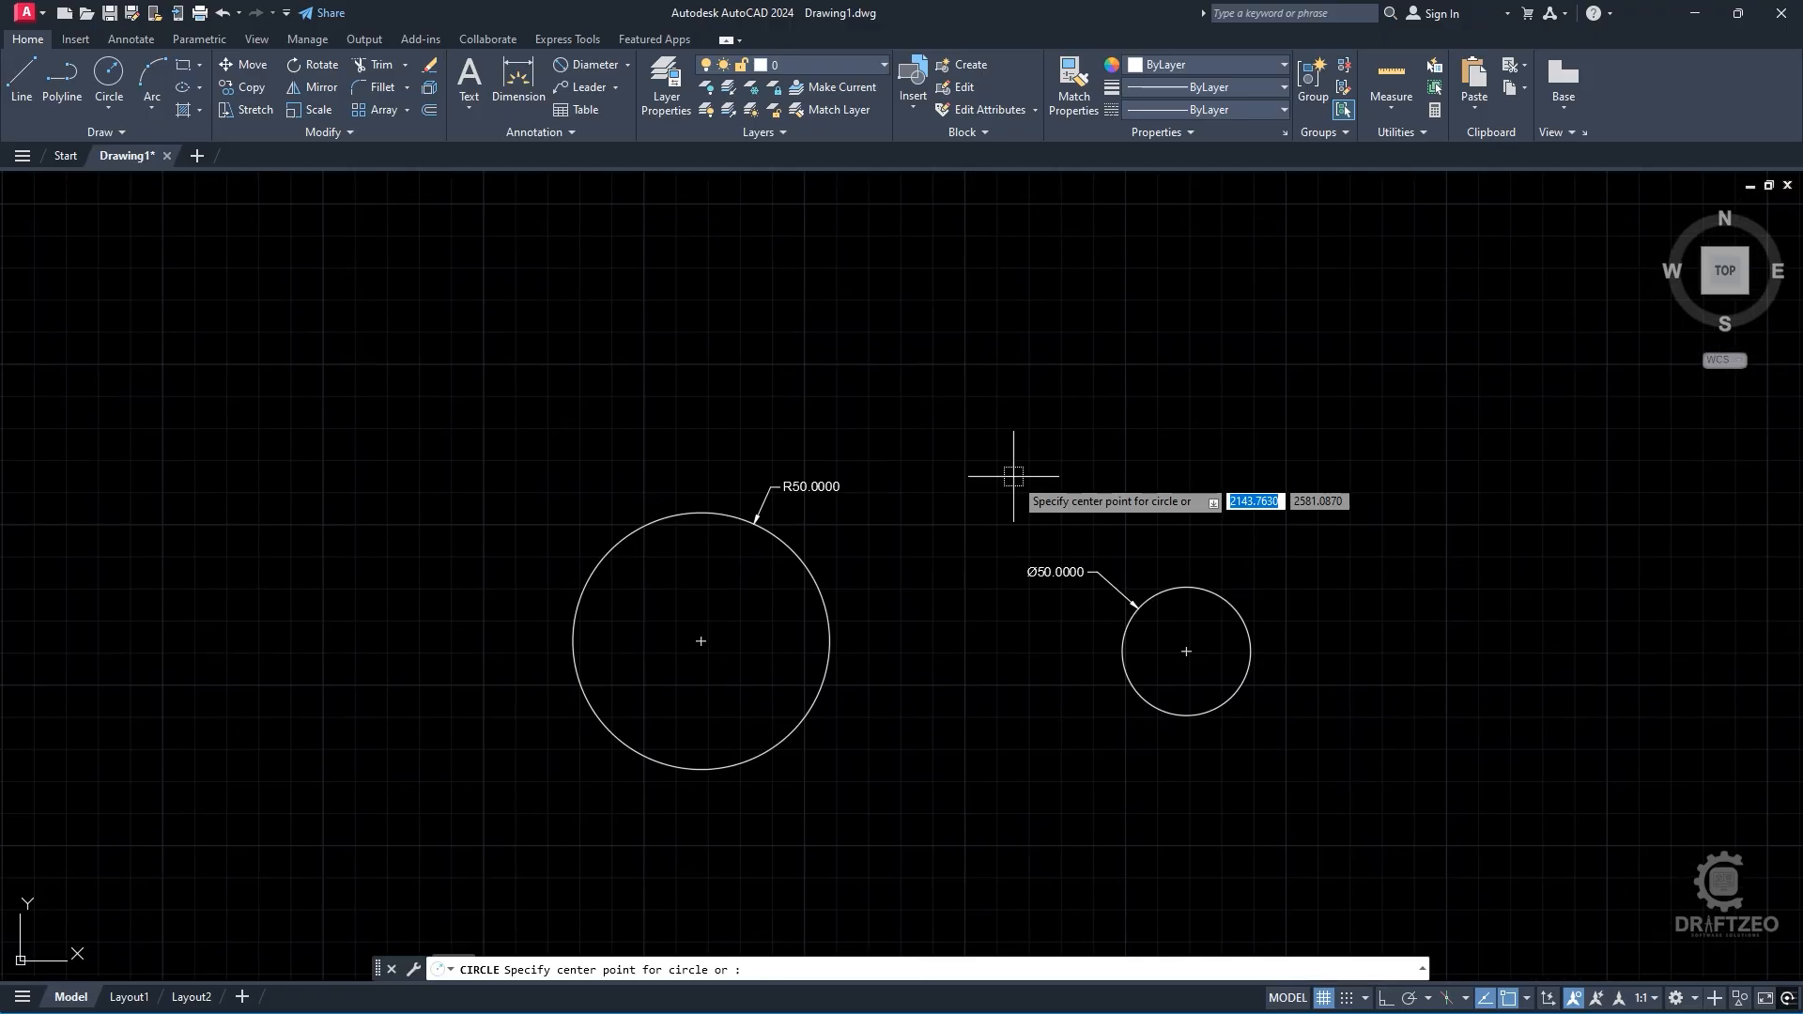
{"action": "left_click", "coordinate": [949, 857]}
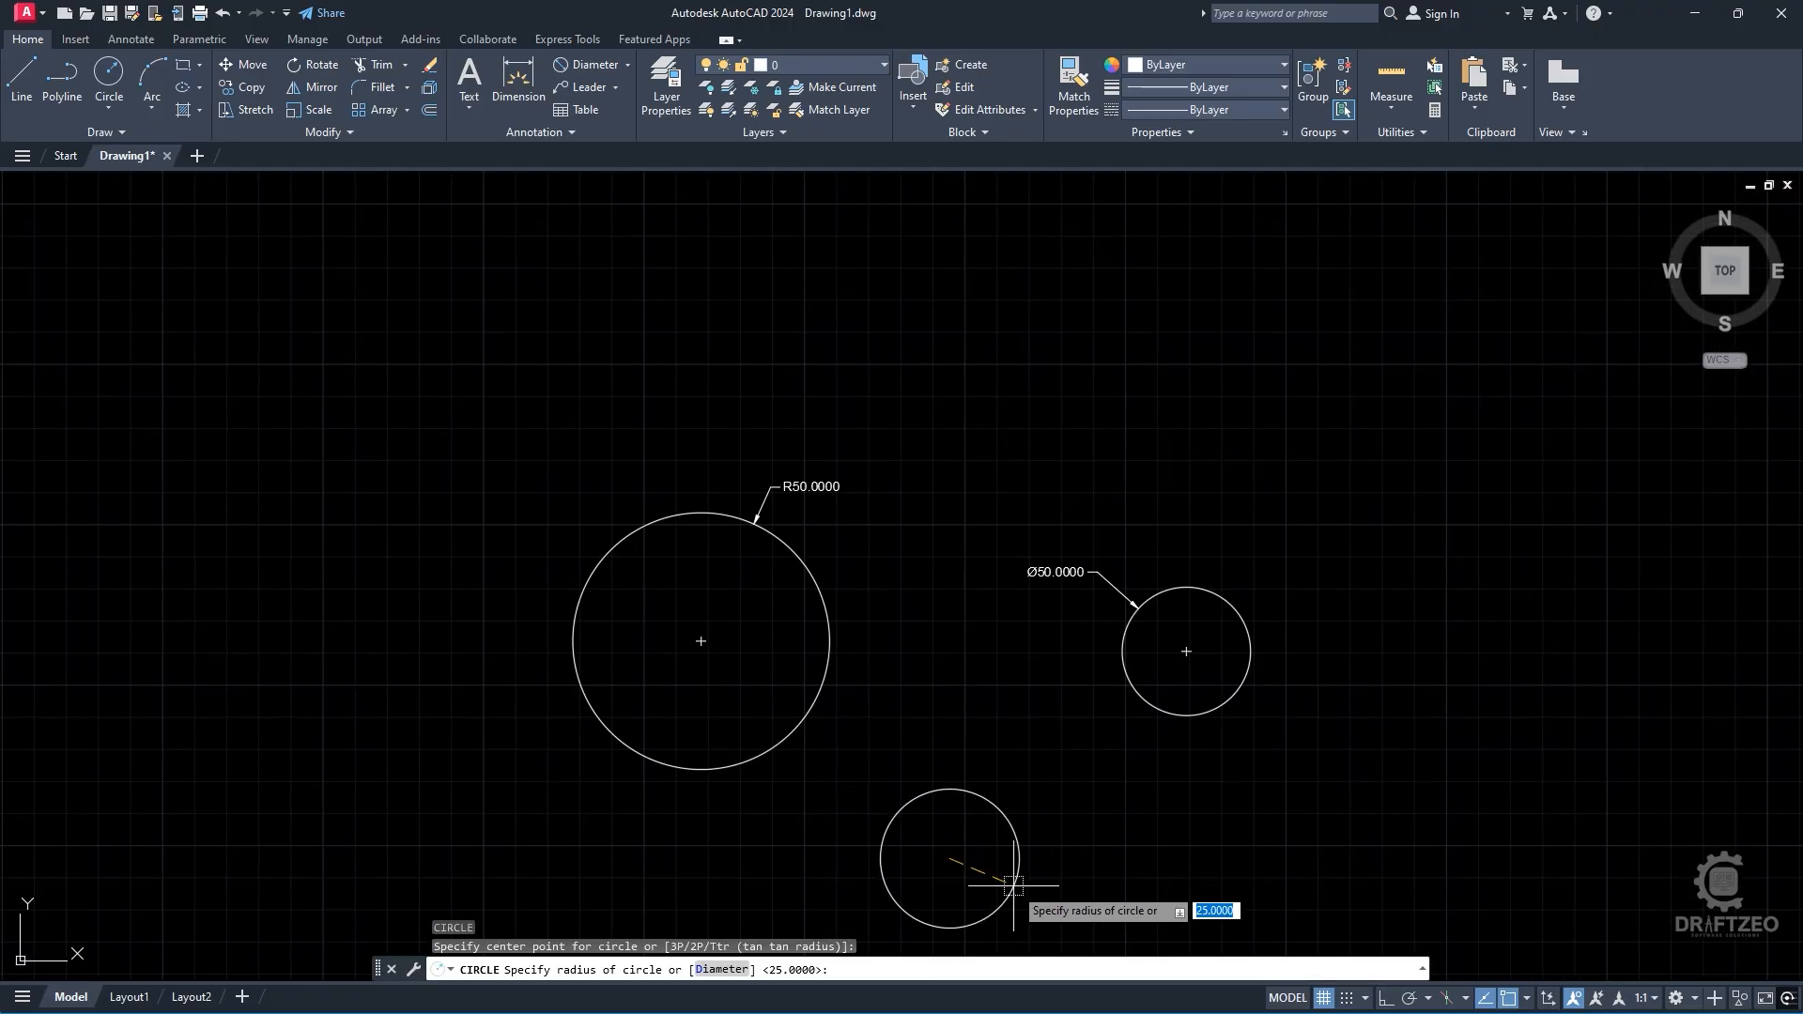
{"action": "left_click", "coordinate": [720, 970]}
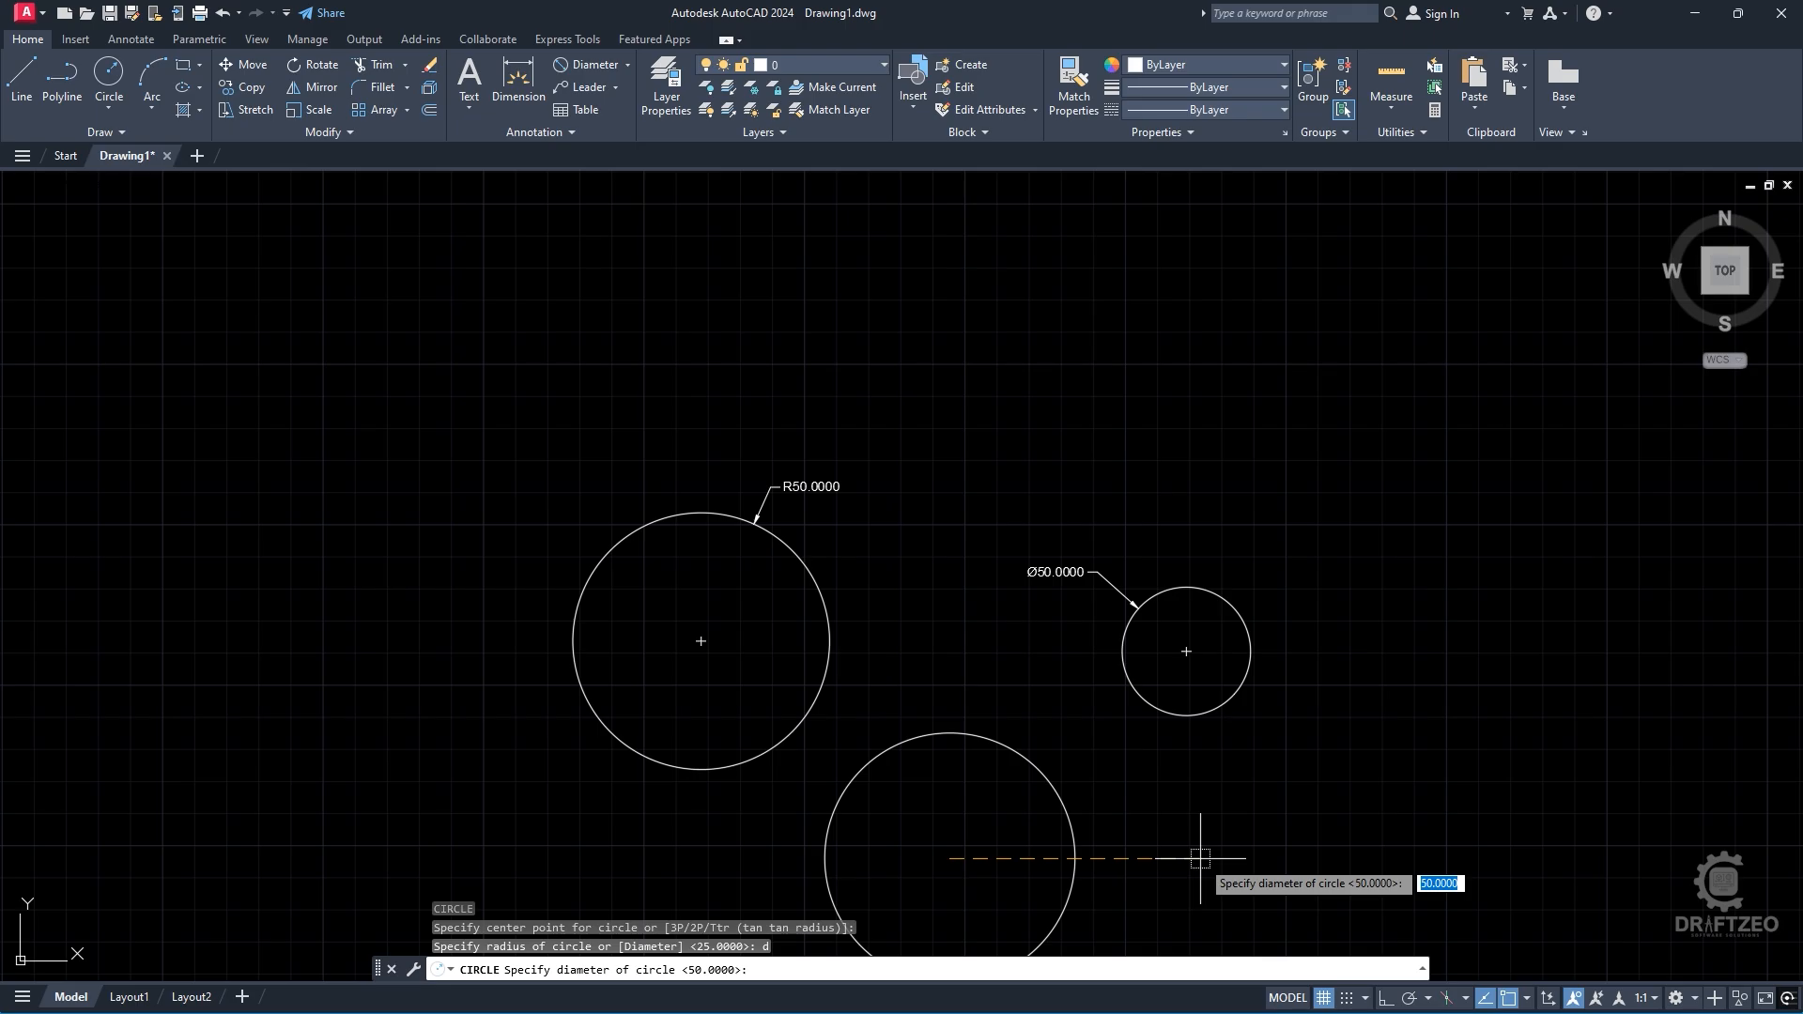
{"action": "key", "text": "Return"}
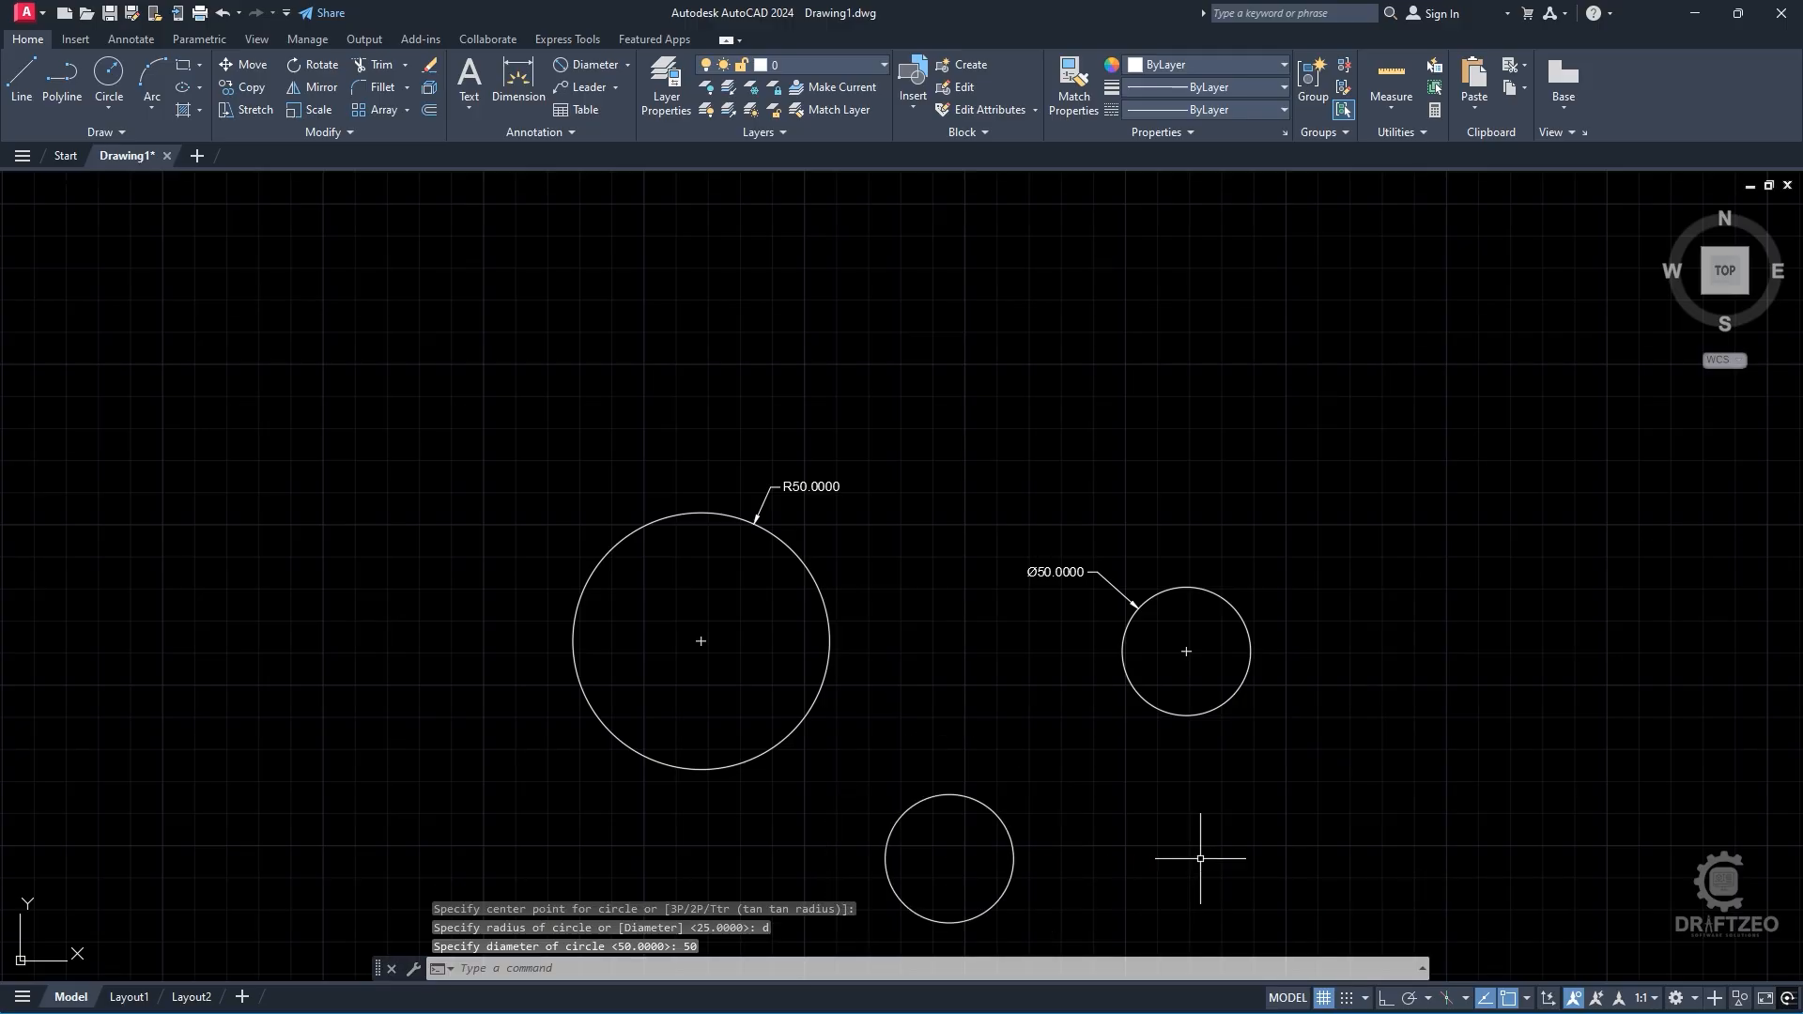
Add a diameter dimension to the lowest circle, placing its text outside at the upper right
{"action": "middle_click_drag", "start_coordinate": [982, 838], "coordinate": [979, 753]}
{"action": "scroll", "coordinate": [976, 749], "scroll_direction": "up", "scroll_amount": 2}
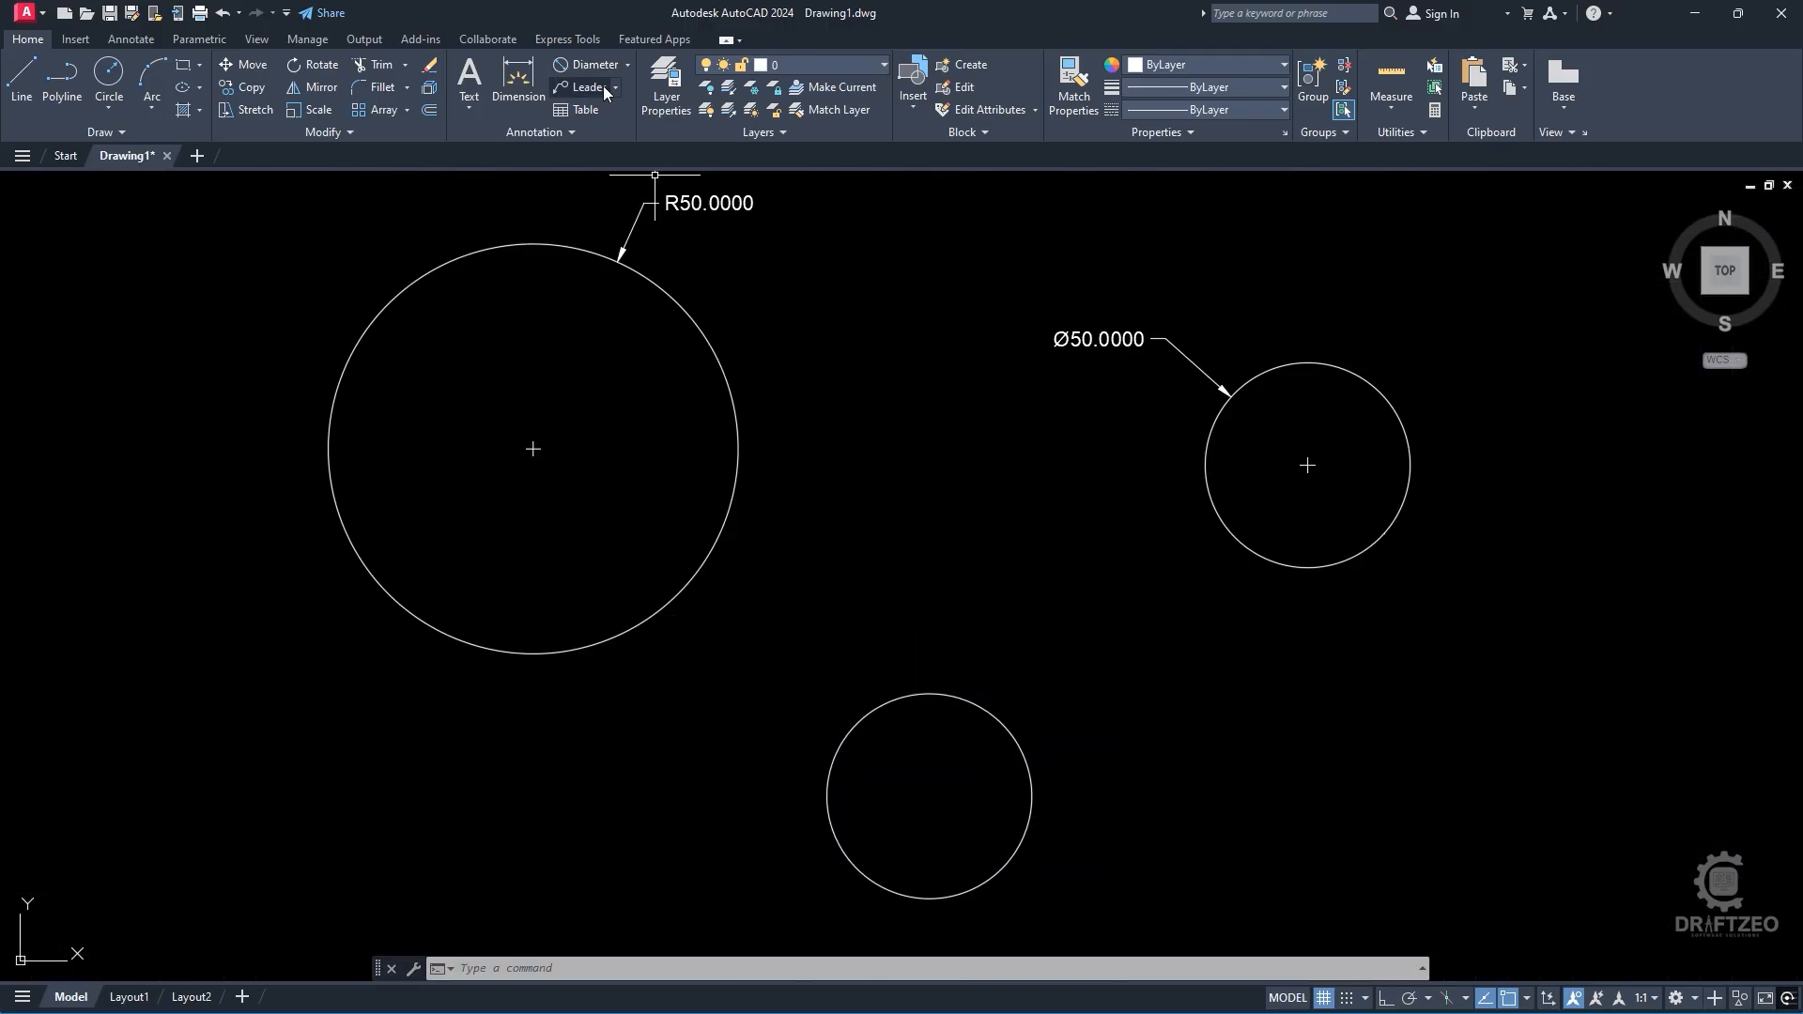
{"action": "left_click", "coordinate": [590, 63]}
{"action": "left_click", "coordinate": [950, 696]}
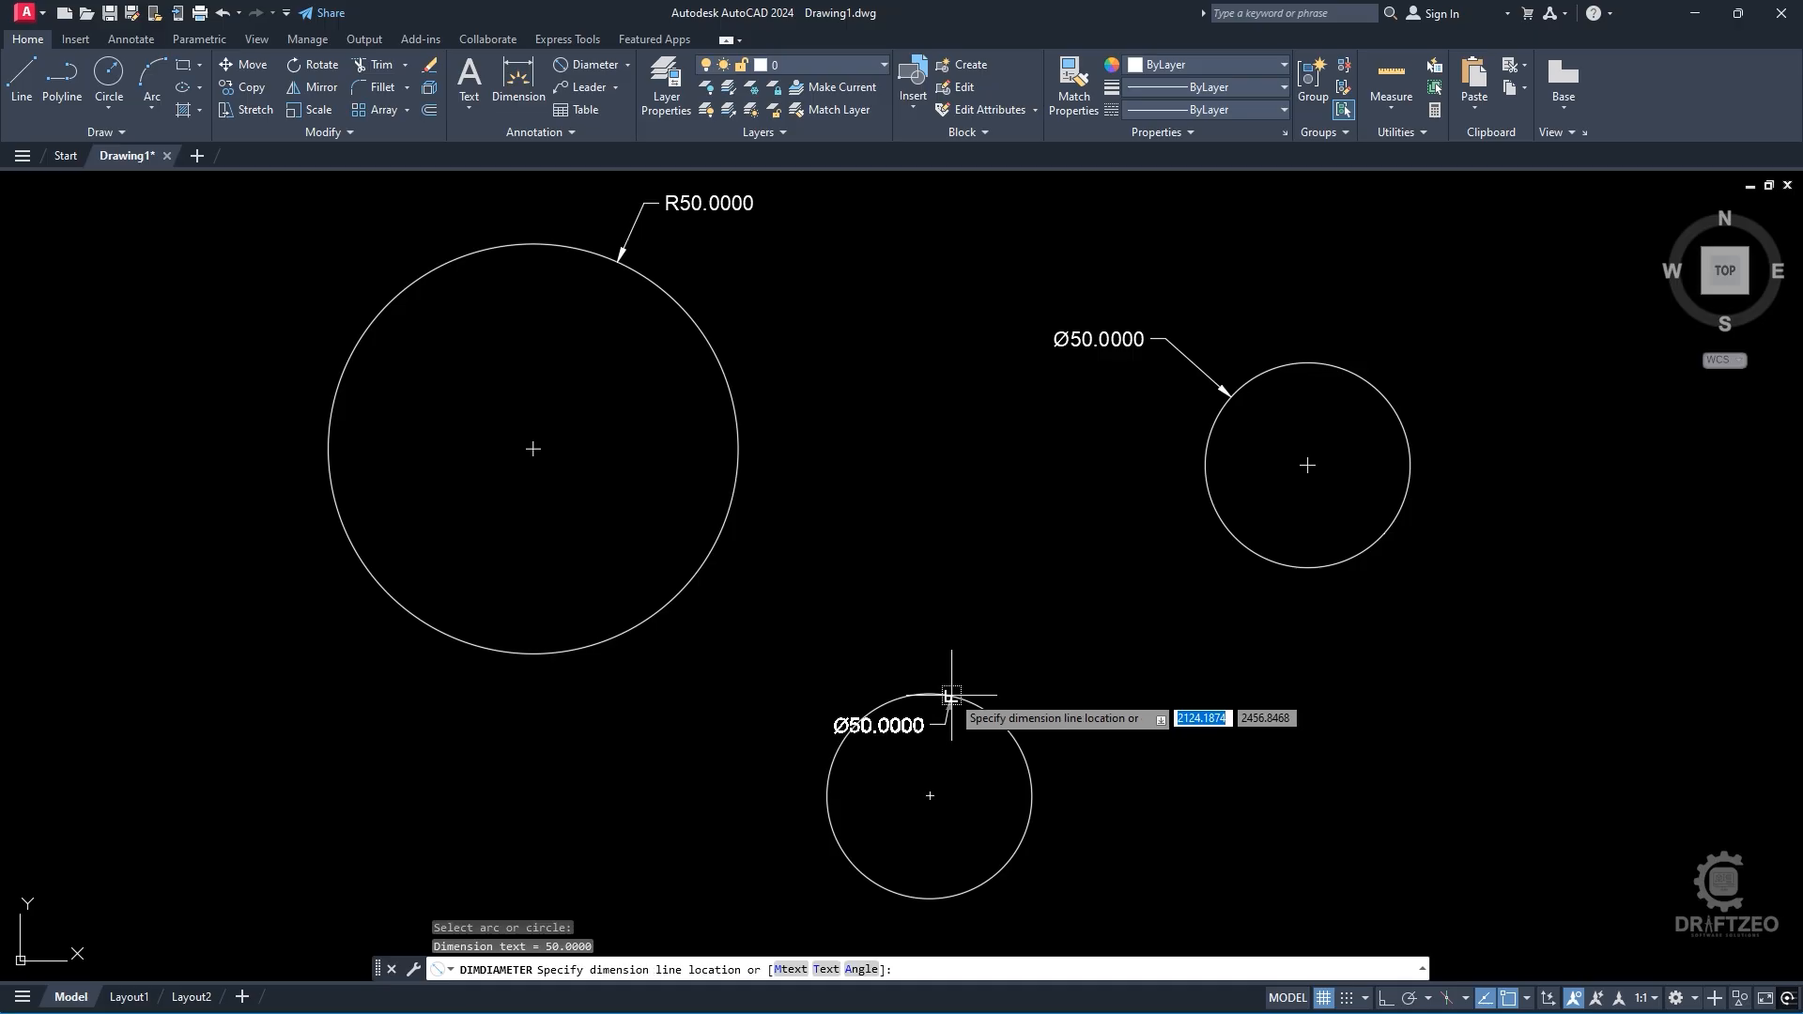
{"action": "left_click", "coordinate": [1011, 646]}
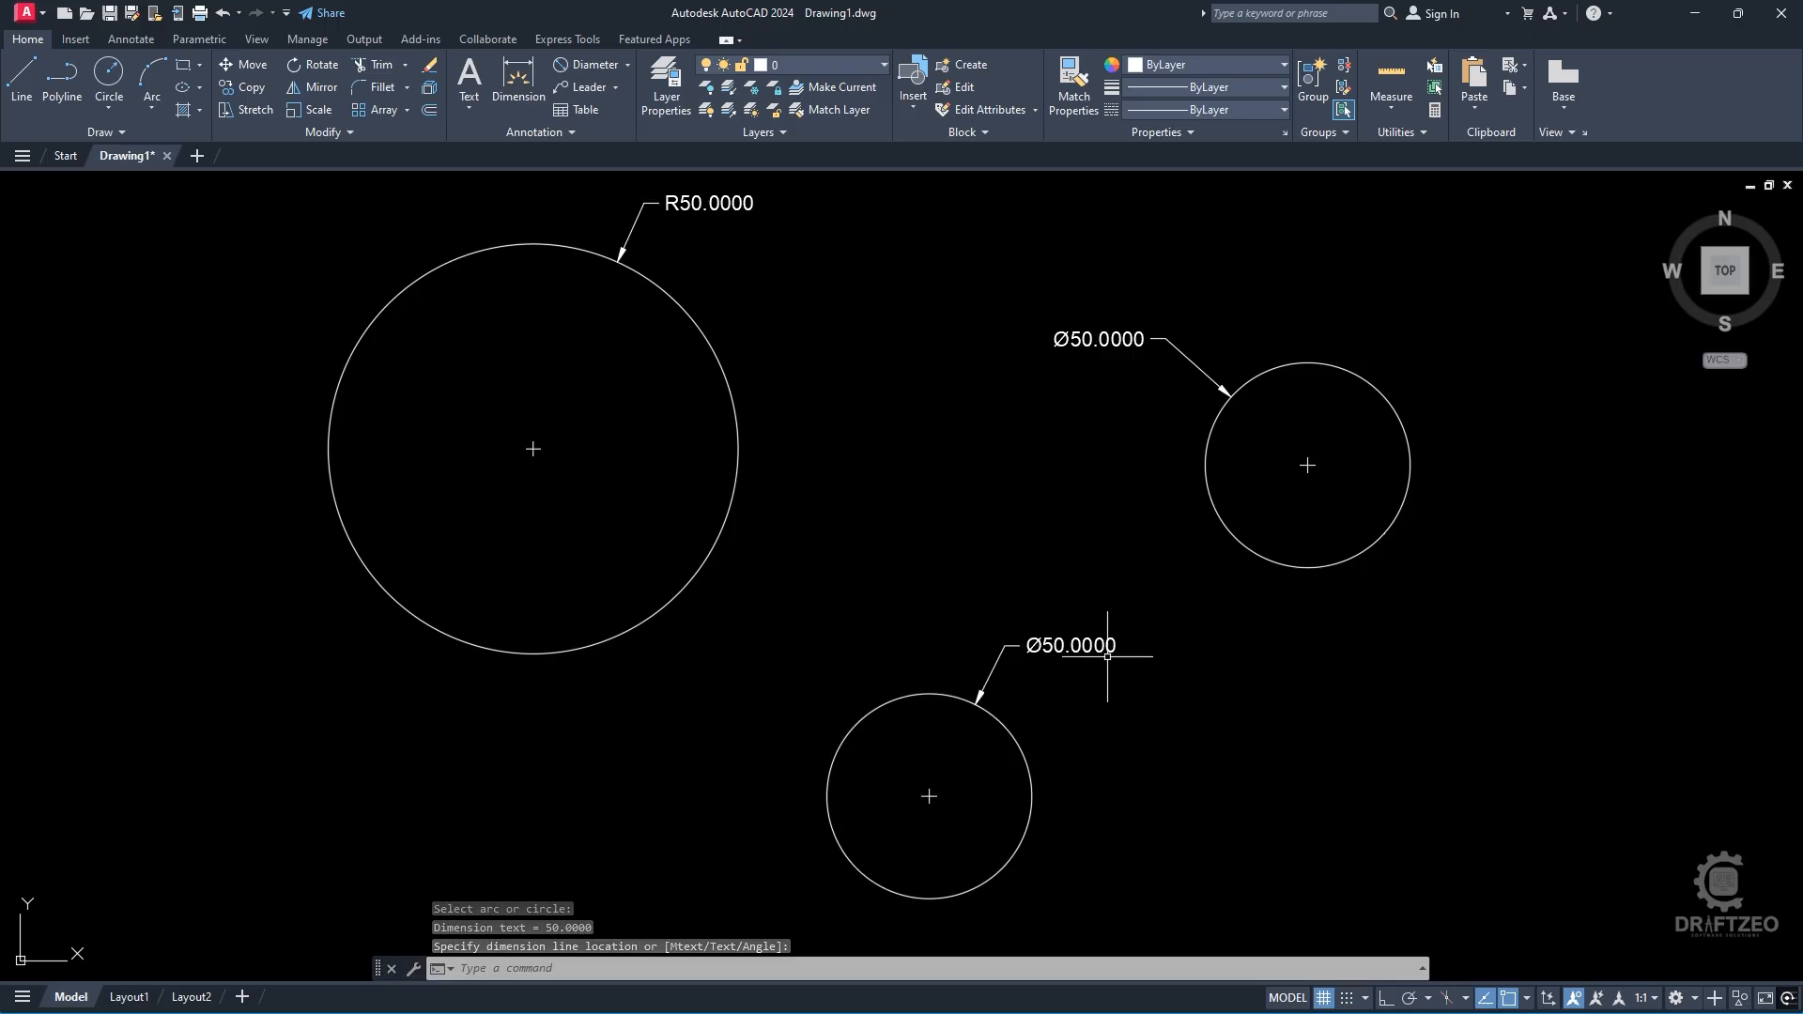
Draw a wide rectangle in the empty area above the dimensioned circles
{"action": "left_click", "coordinate": [112, 109]}
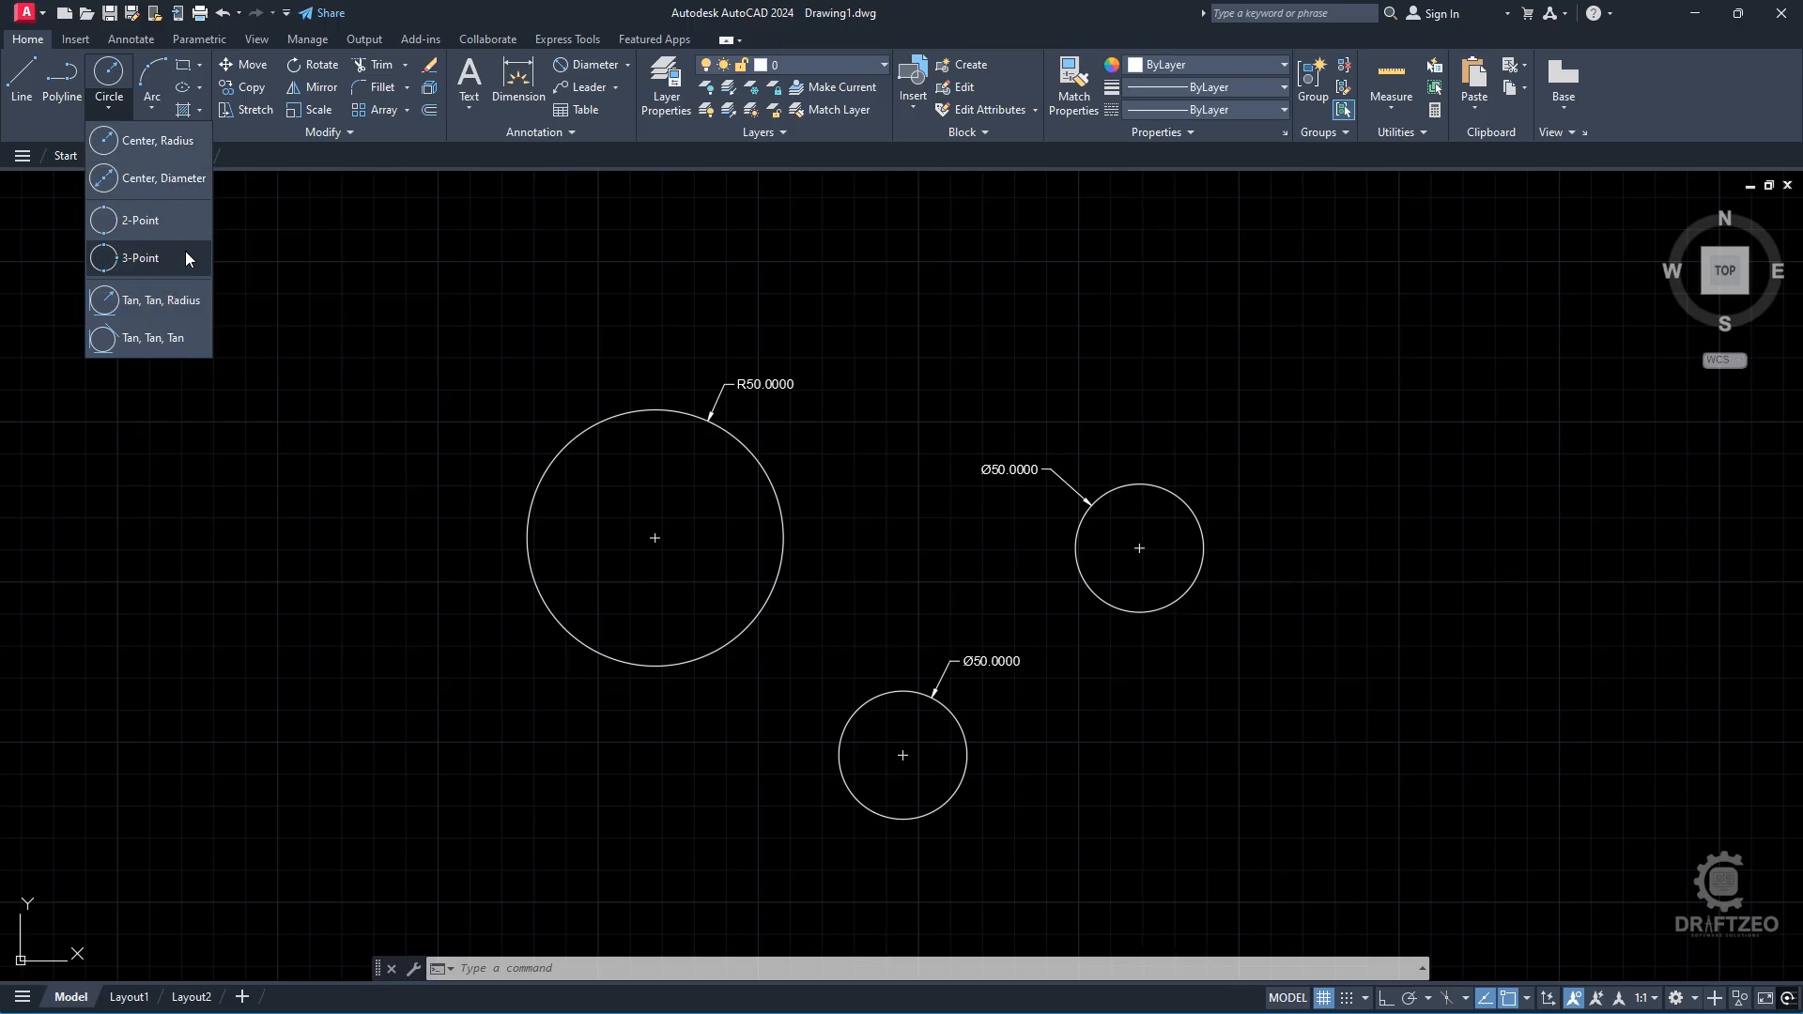
{"action": "left_click", "coordinate": [859, 297]}
{"action": "scroll", "coordinate": [1061, 300], "scroll_direction": "down", "scroll_amount": 2}
{"action": "middle_click_drag", "start_coordinate": [1061, 300], "coordinate": [869, 685]}
{"action": "scroll", "coordinate": [860, 493], "scroll_direction": "up", "scroll_amount": 5}
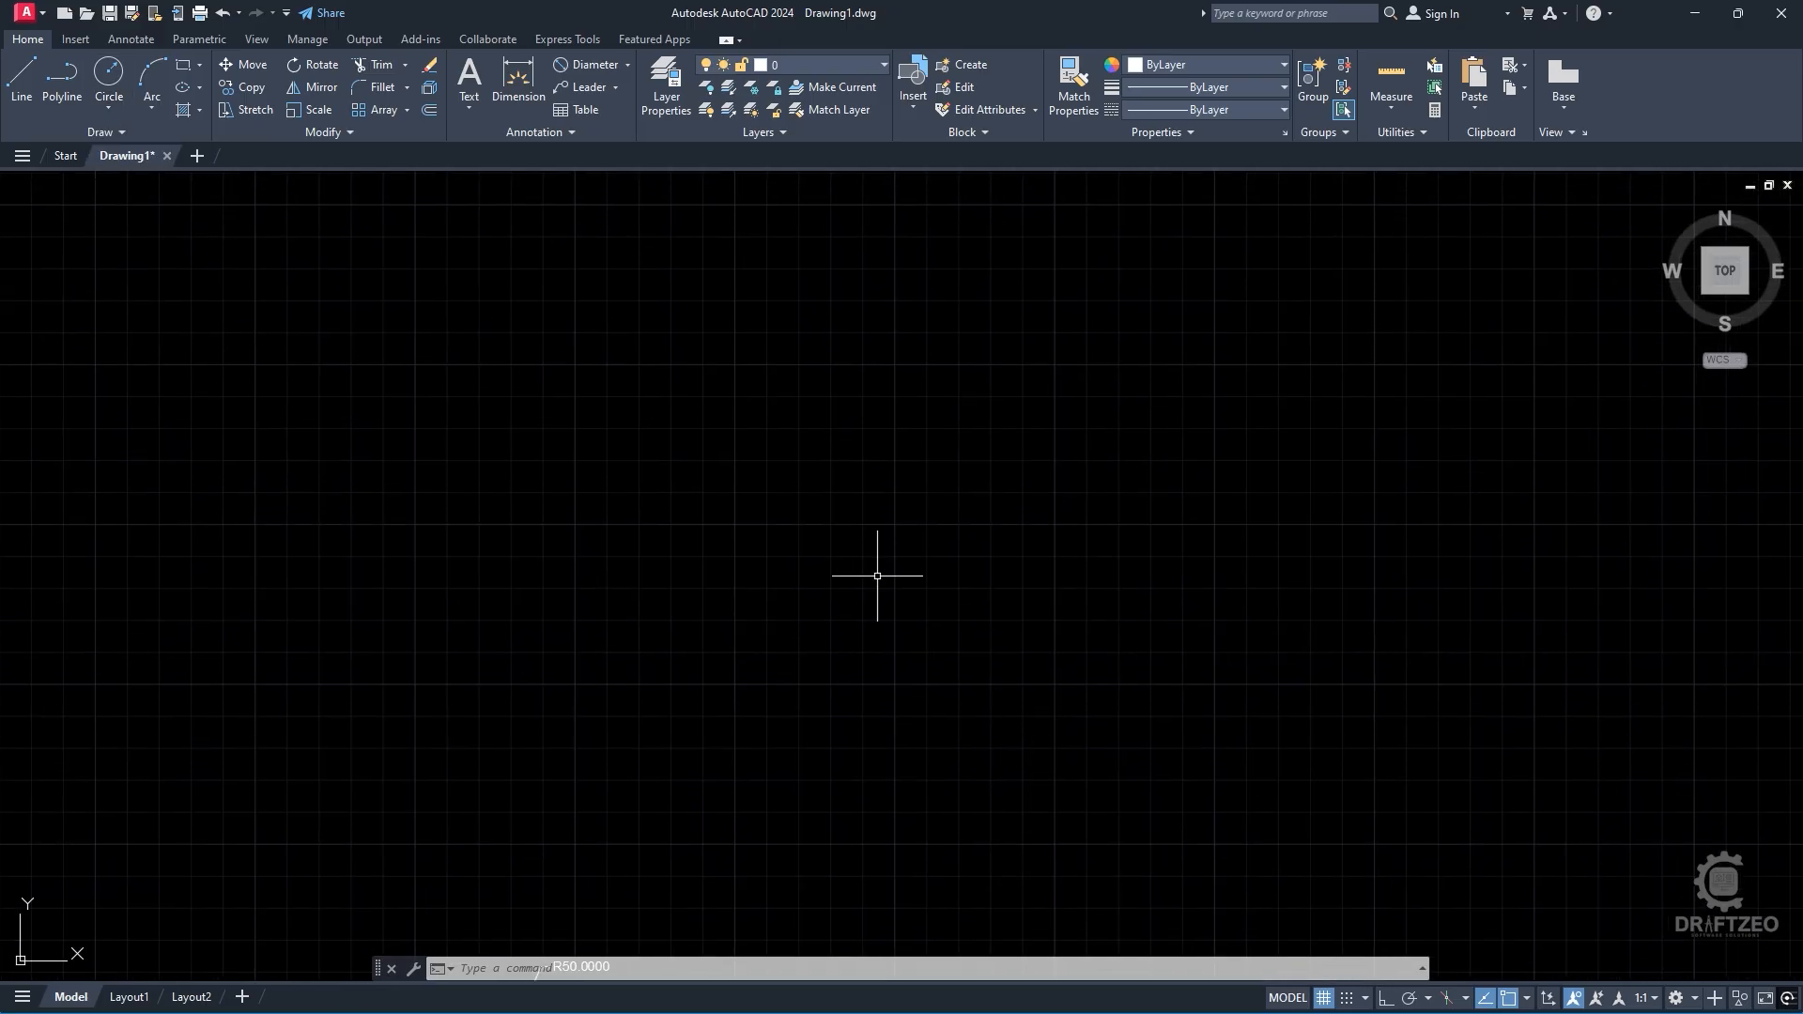
{"action": "left_click", "coordinate": [185, 66]}
{"action": "left_click", "coordinate": [593, 562]}
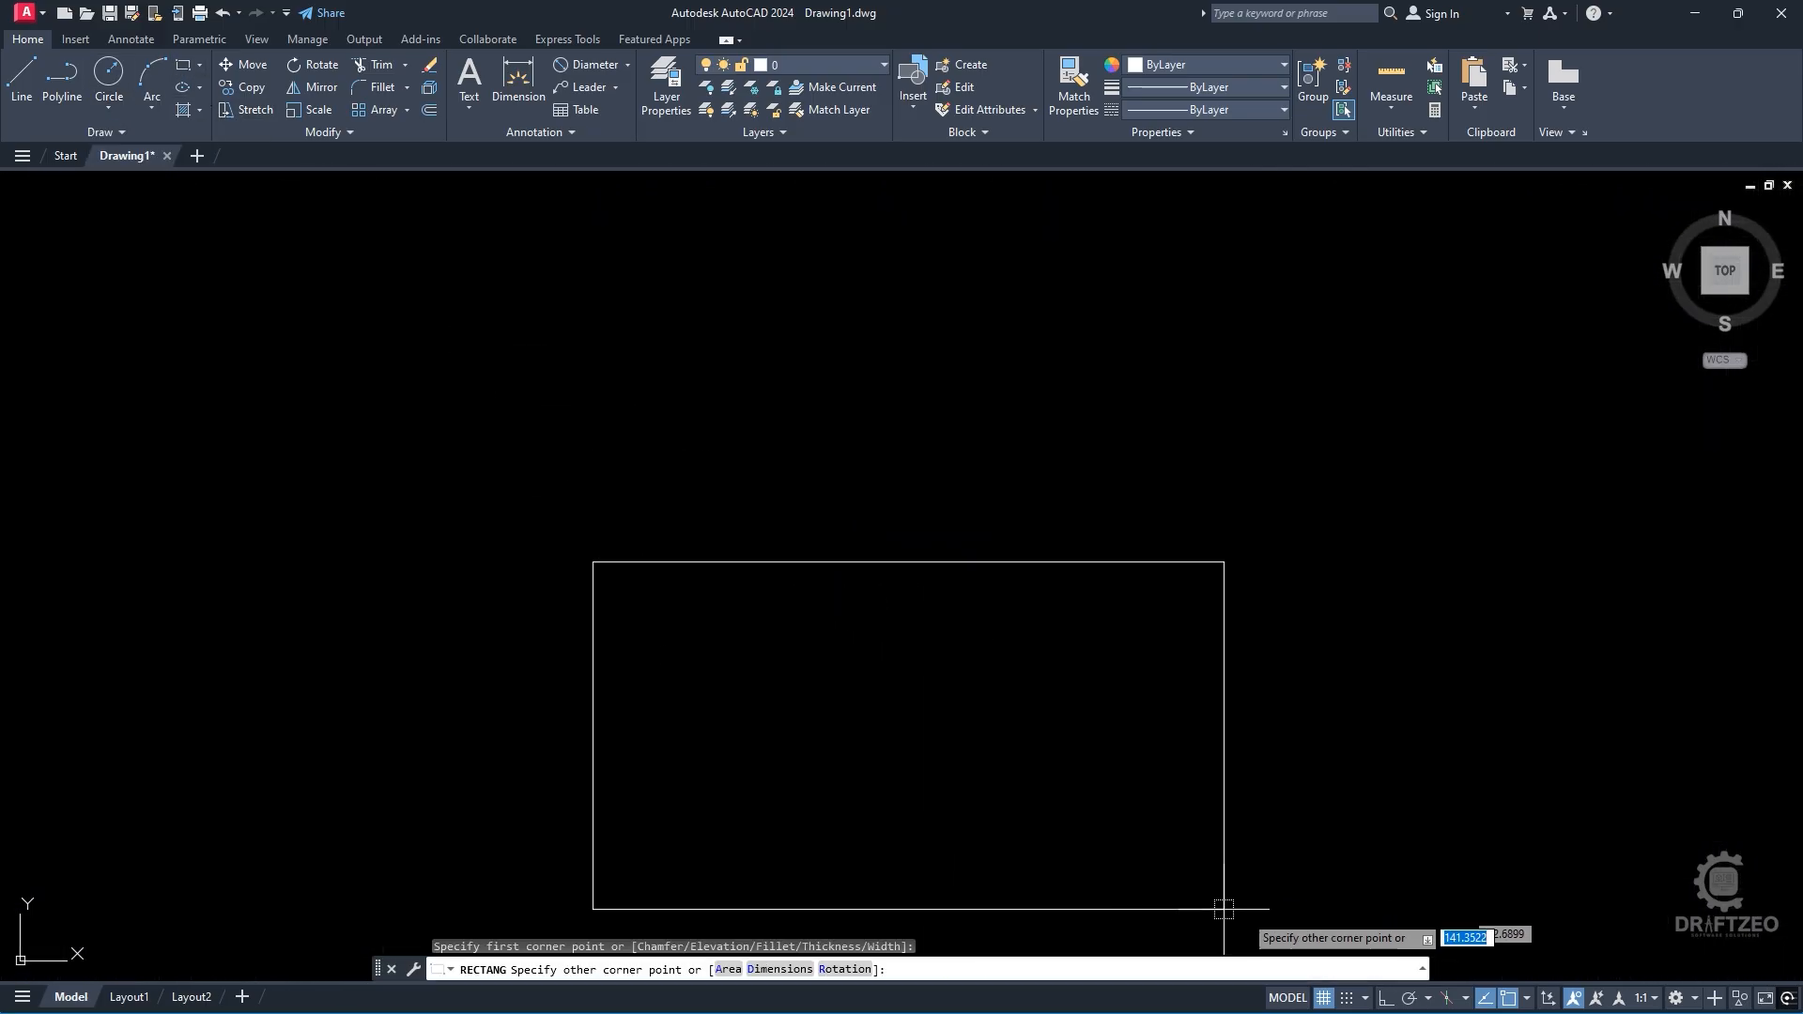
{"action": "left_click", "coordinate": [1535, 908]}
{"action": "scroll", "coordinate": [1168, 724], "scroll_direction": "down", "scroll_amount": 2}
{"action": "middle_click_drag", "start_coordinate": [1168, 724], "coordinate": [886, 685]}
{"action": "scroll", "coordinate": [883, 727], "scroll_direction": "up", "scroll_amount": 2}
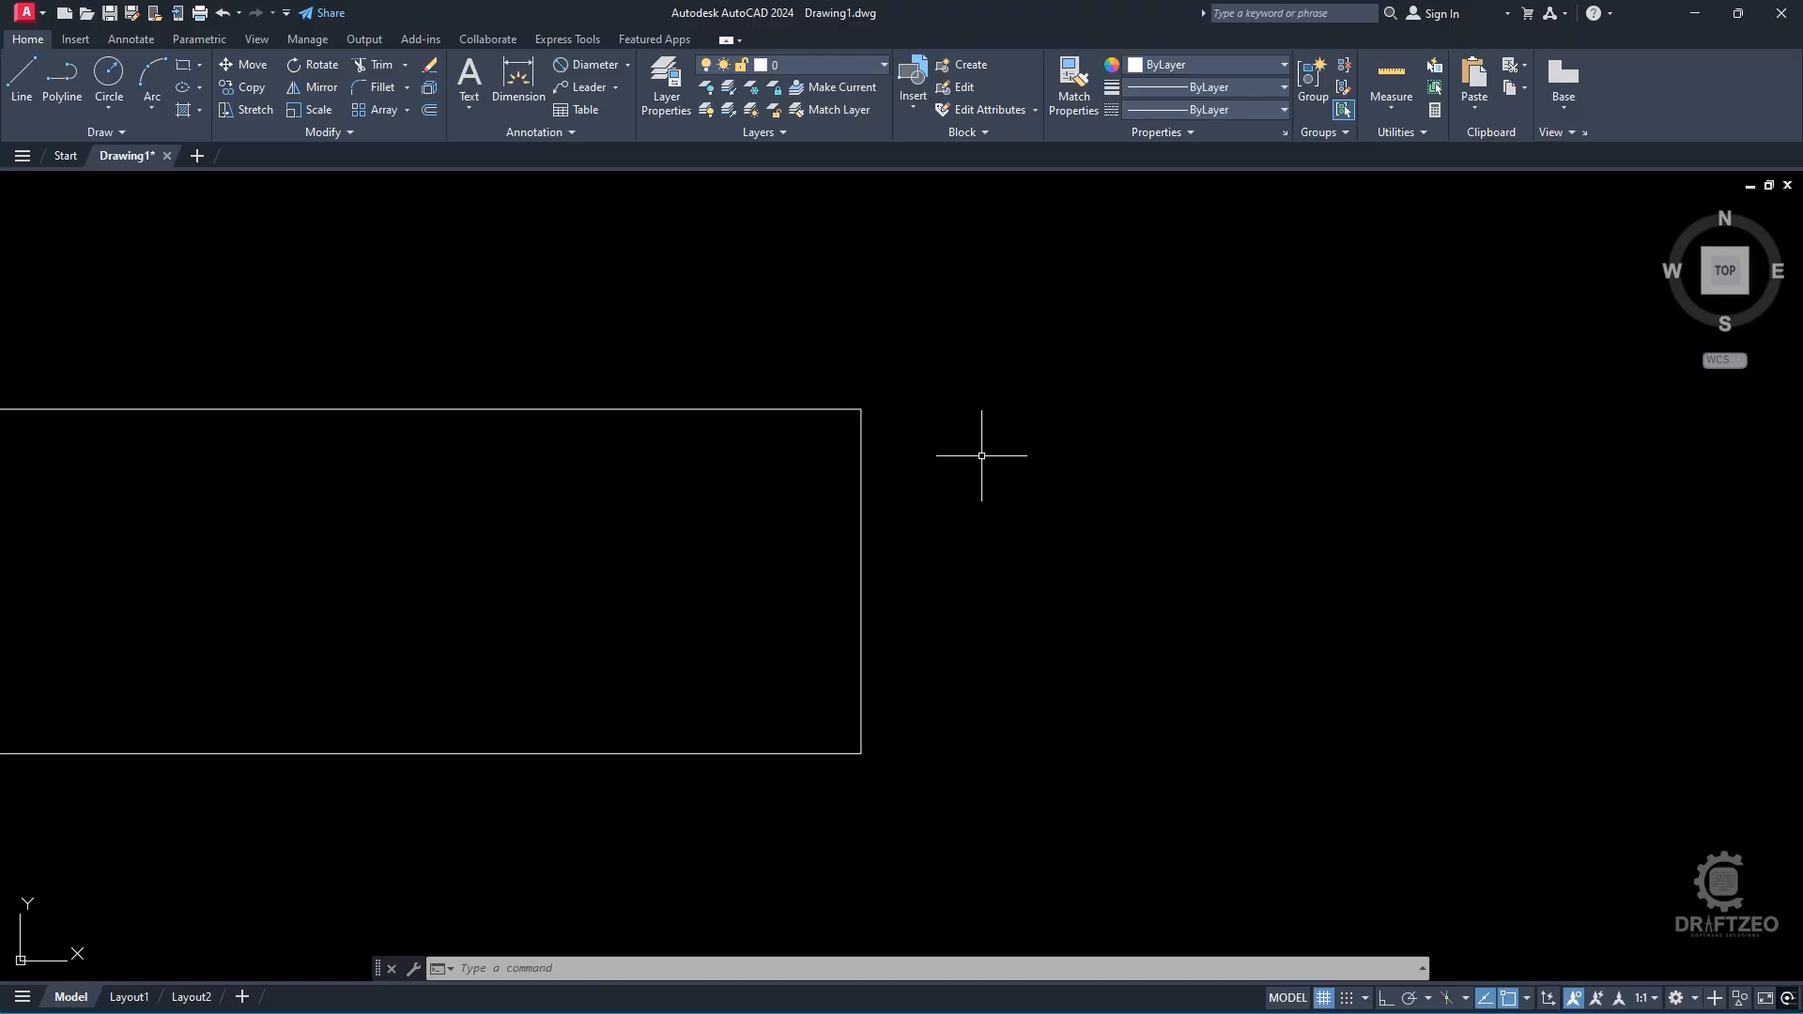
Draw a 2-Point circle whose diameter runs from the lower-right to the upper-right corner of the rectangle
{"action": "left_click", "coordinate": [113, 109]}
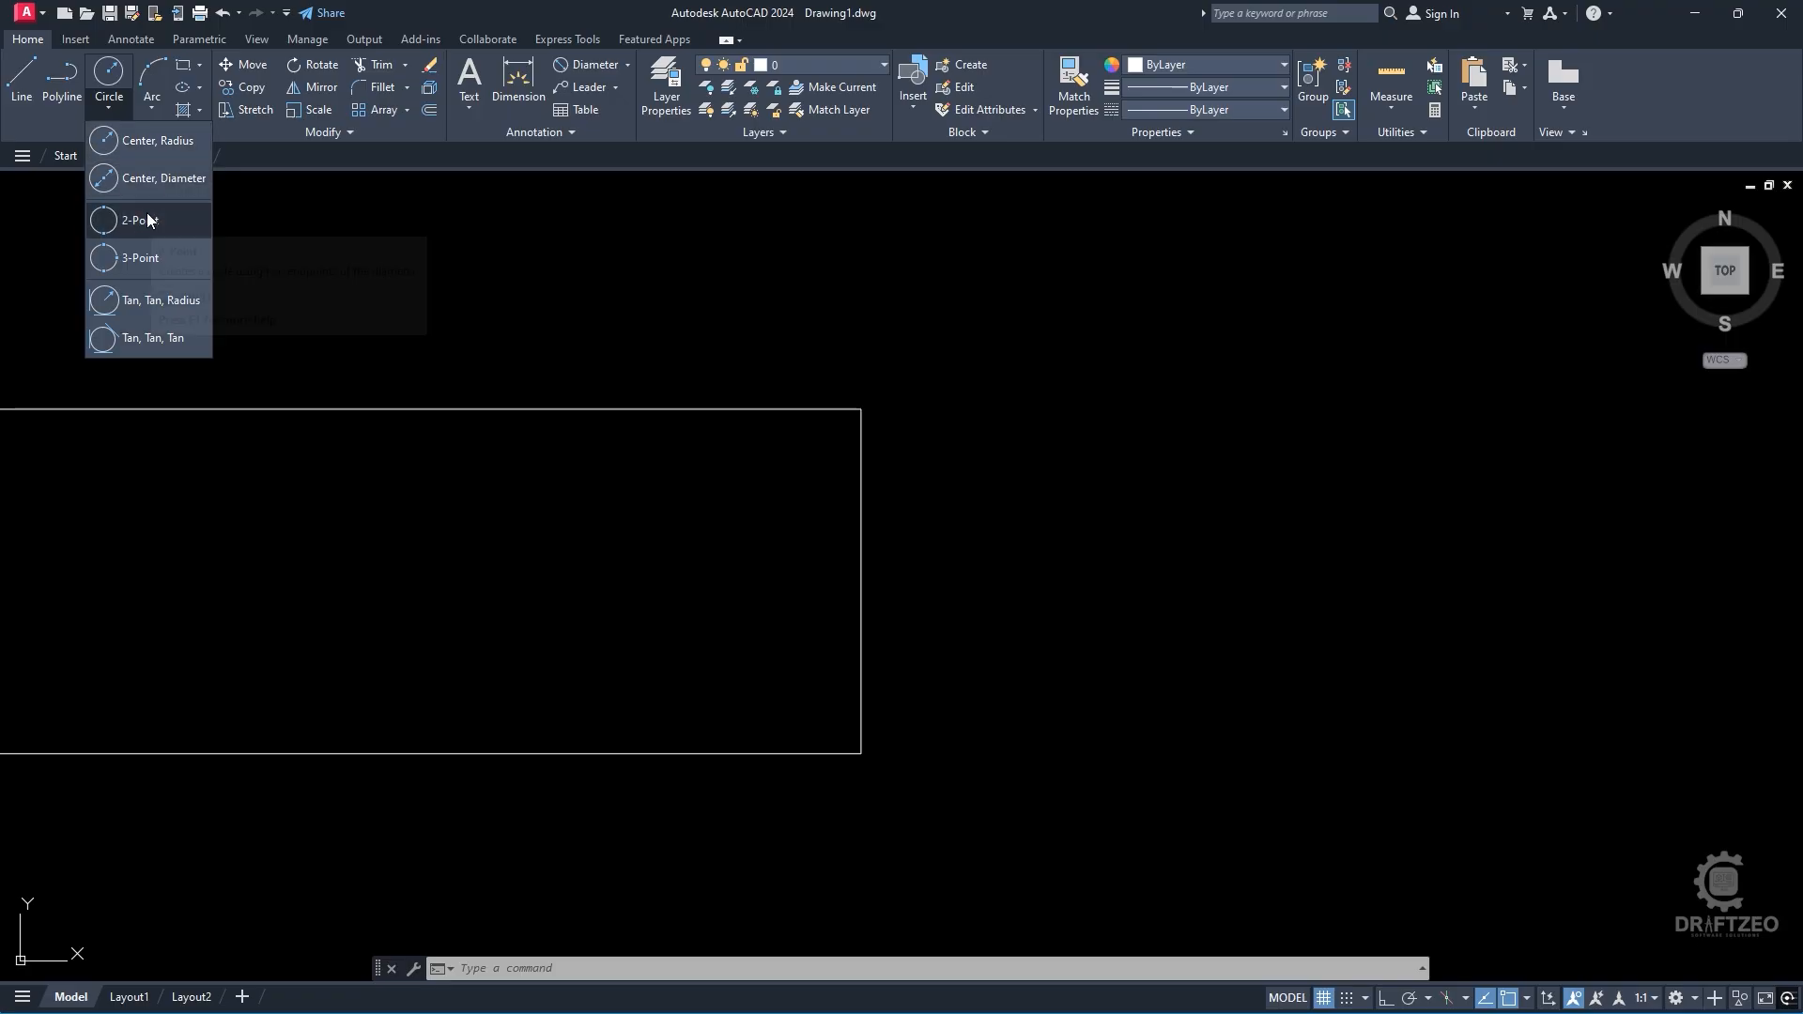
{"action": "left_click", "coordinate": [147, 220]}
{"action": "scroll", "coordinate": [1147, 545], "scroll_direction": "down", "scroll_amount": 2}
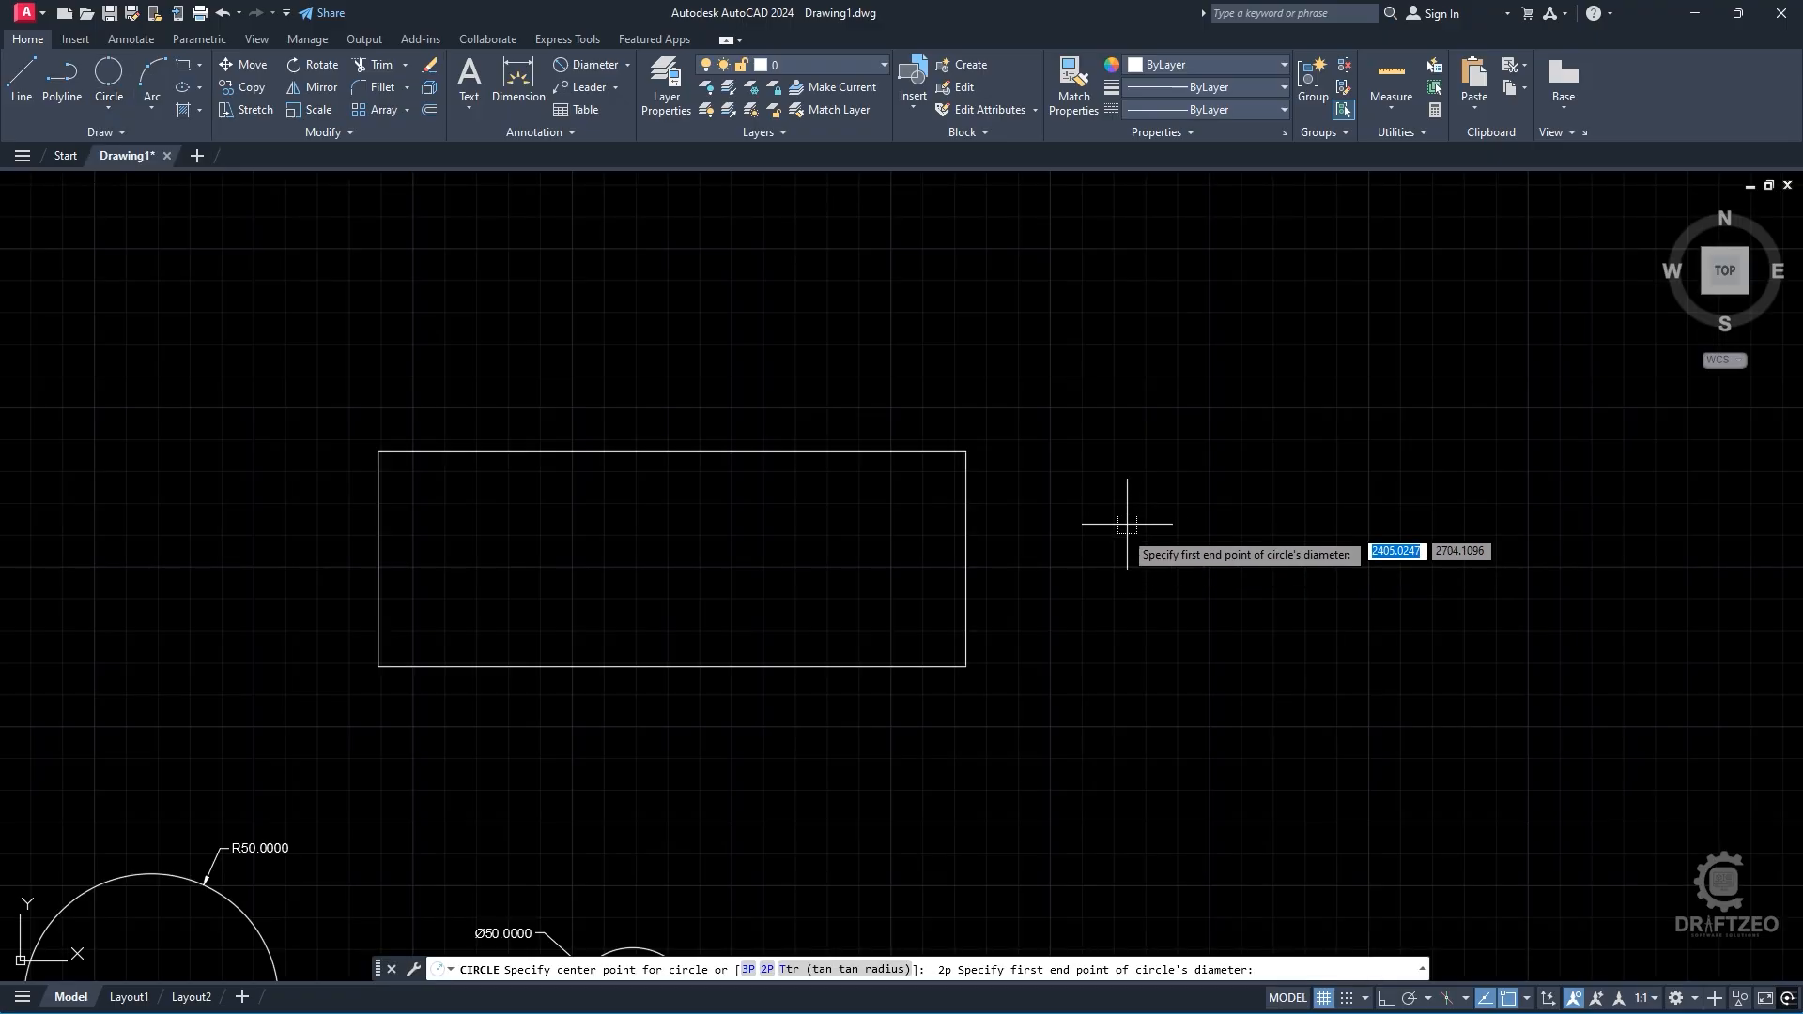
{"action": "scroll", "coordinate": [985, 662], "scroll_direction": "up", "scroll_amount": 3}
{"action": "scroll", "coordinate": [1020, 736], "scroll_direction": "down", "scroll_amount": 2}
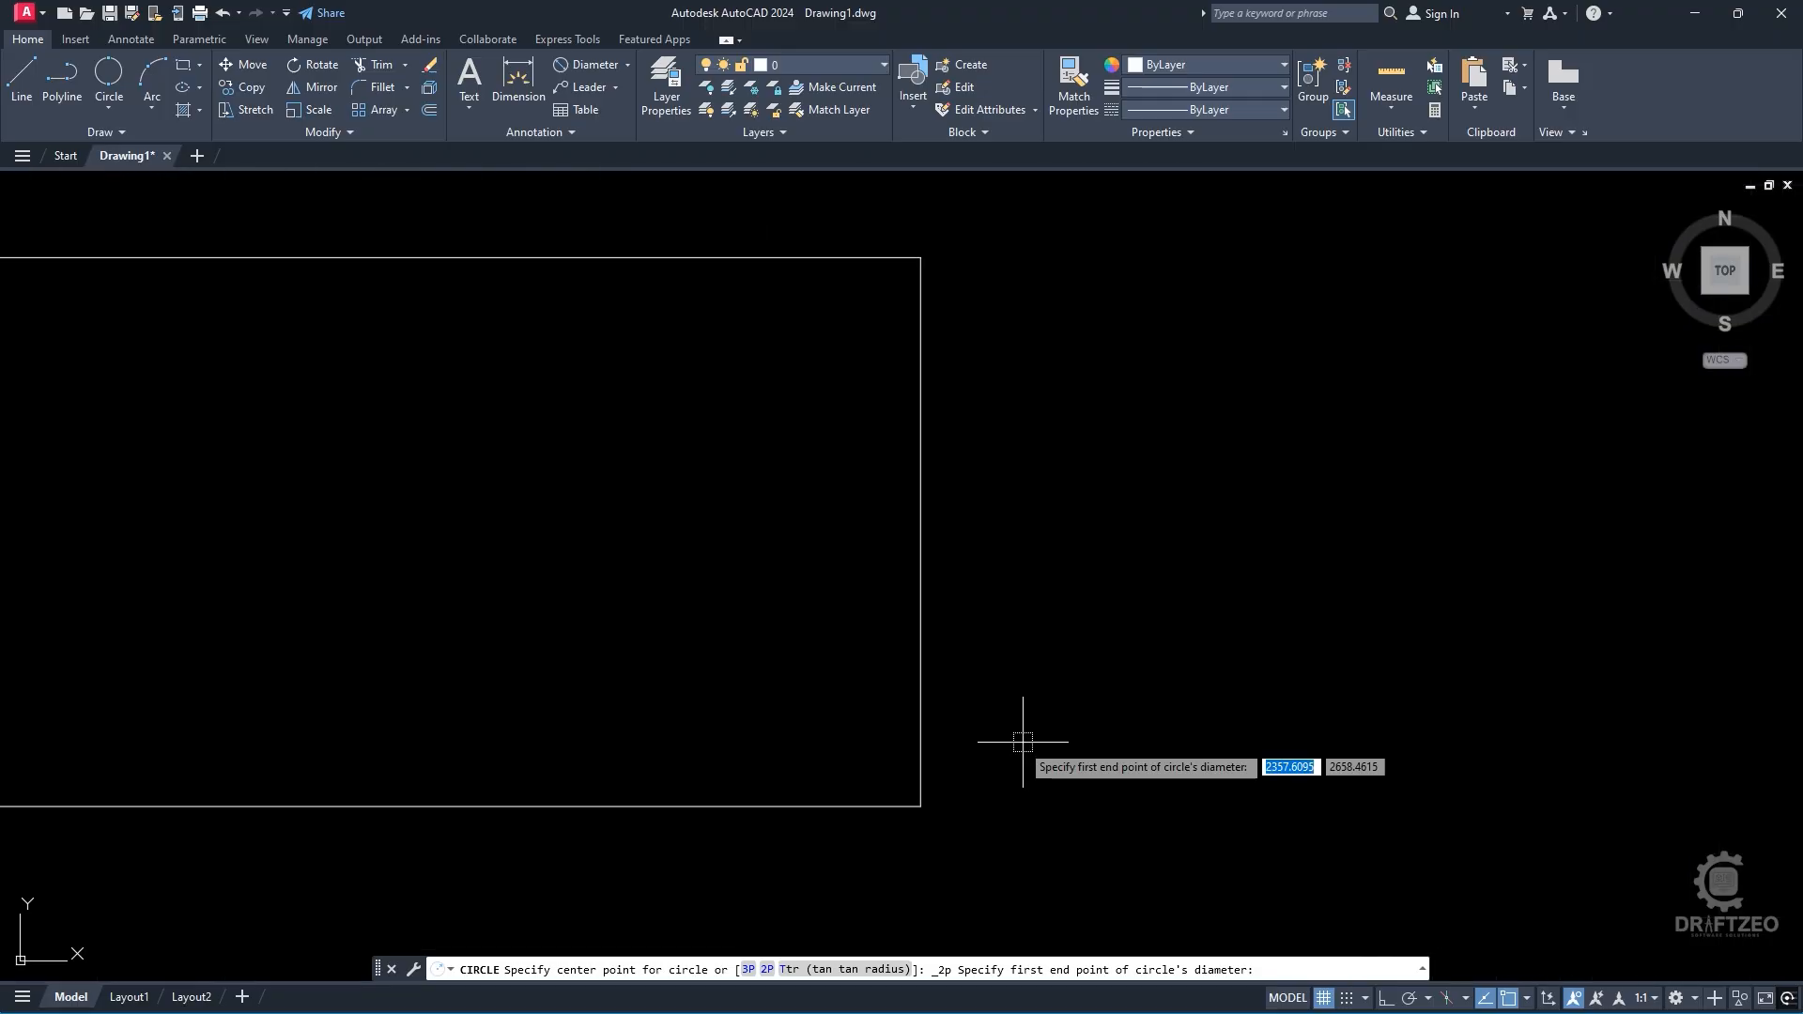
{"action": "left_click", "coordinate": [921, 805]}
{"action": "scroll", "coordinate": [949, 793], "scroll_direction": "down", "scroll_amount": 2}
{"action": "scroll", "coordinate": [968, 582], "scroll_direction": "up", "scroll_amount": 3}
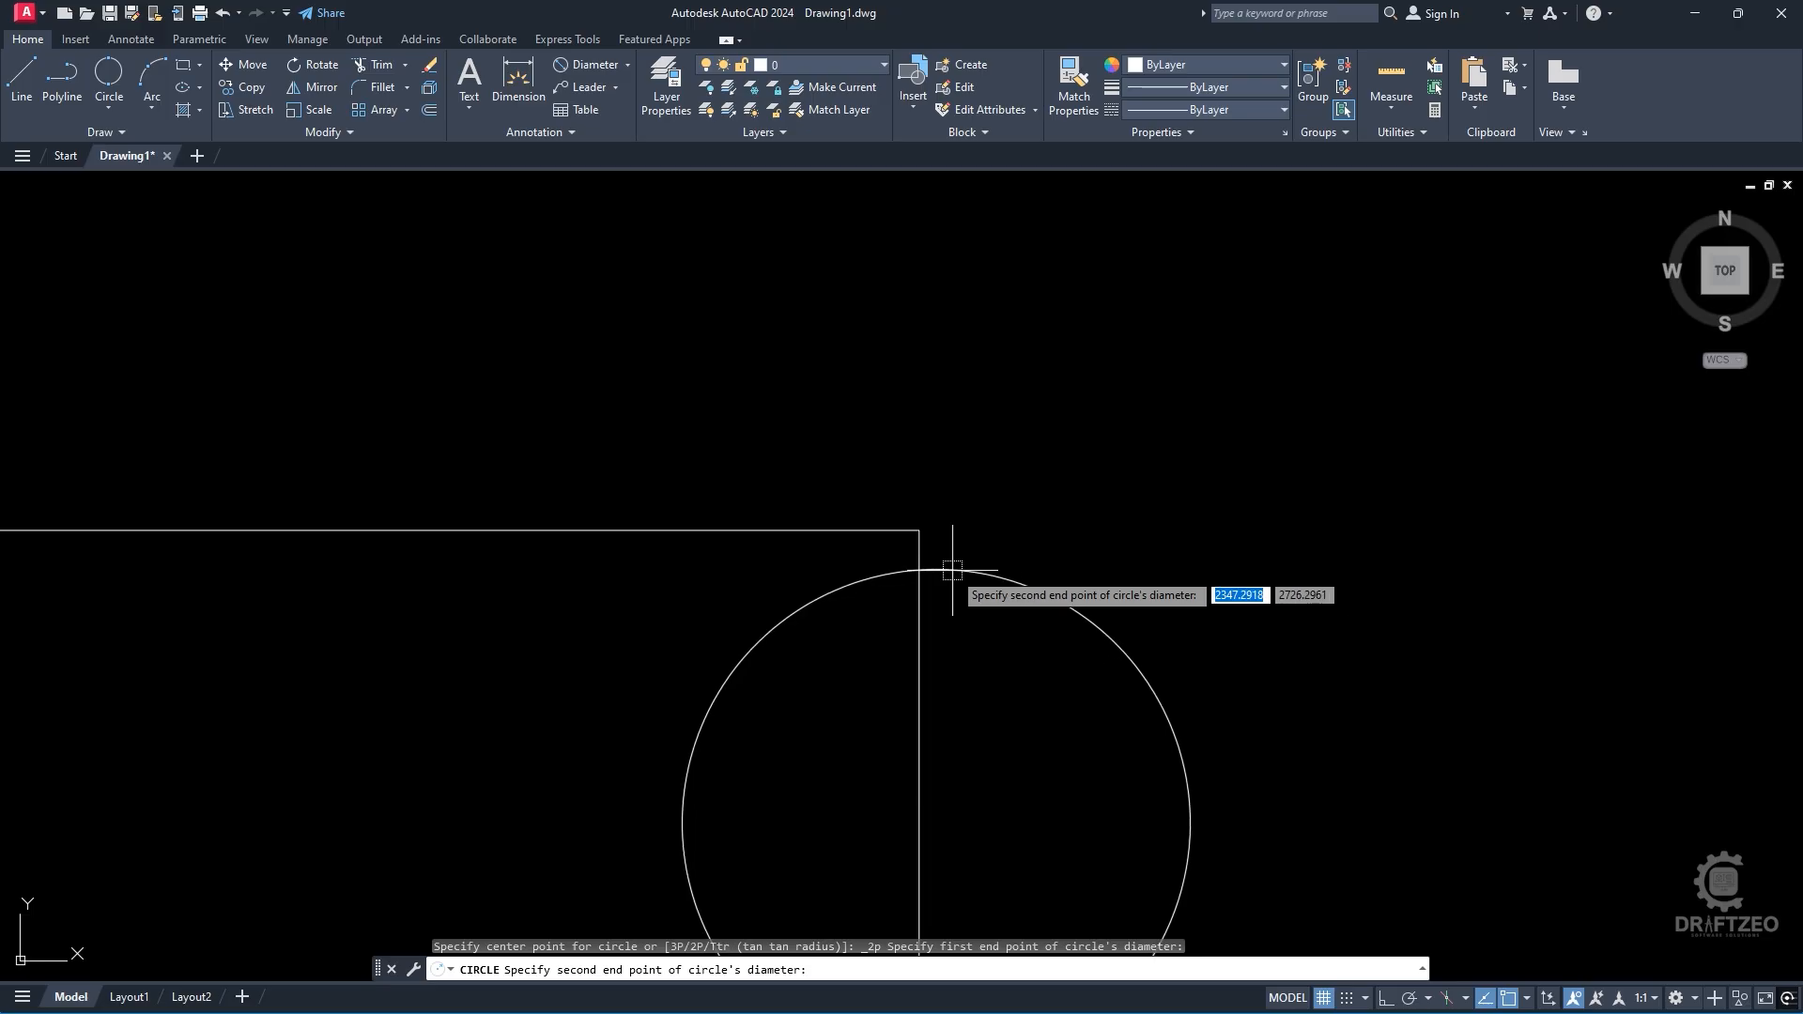
{"action": "left_click", "coordinate": [918, 531]}
{"action": "scroll", "coordinate": [768, 451], "scroll_direction": "down", "scroll_amount": 2}
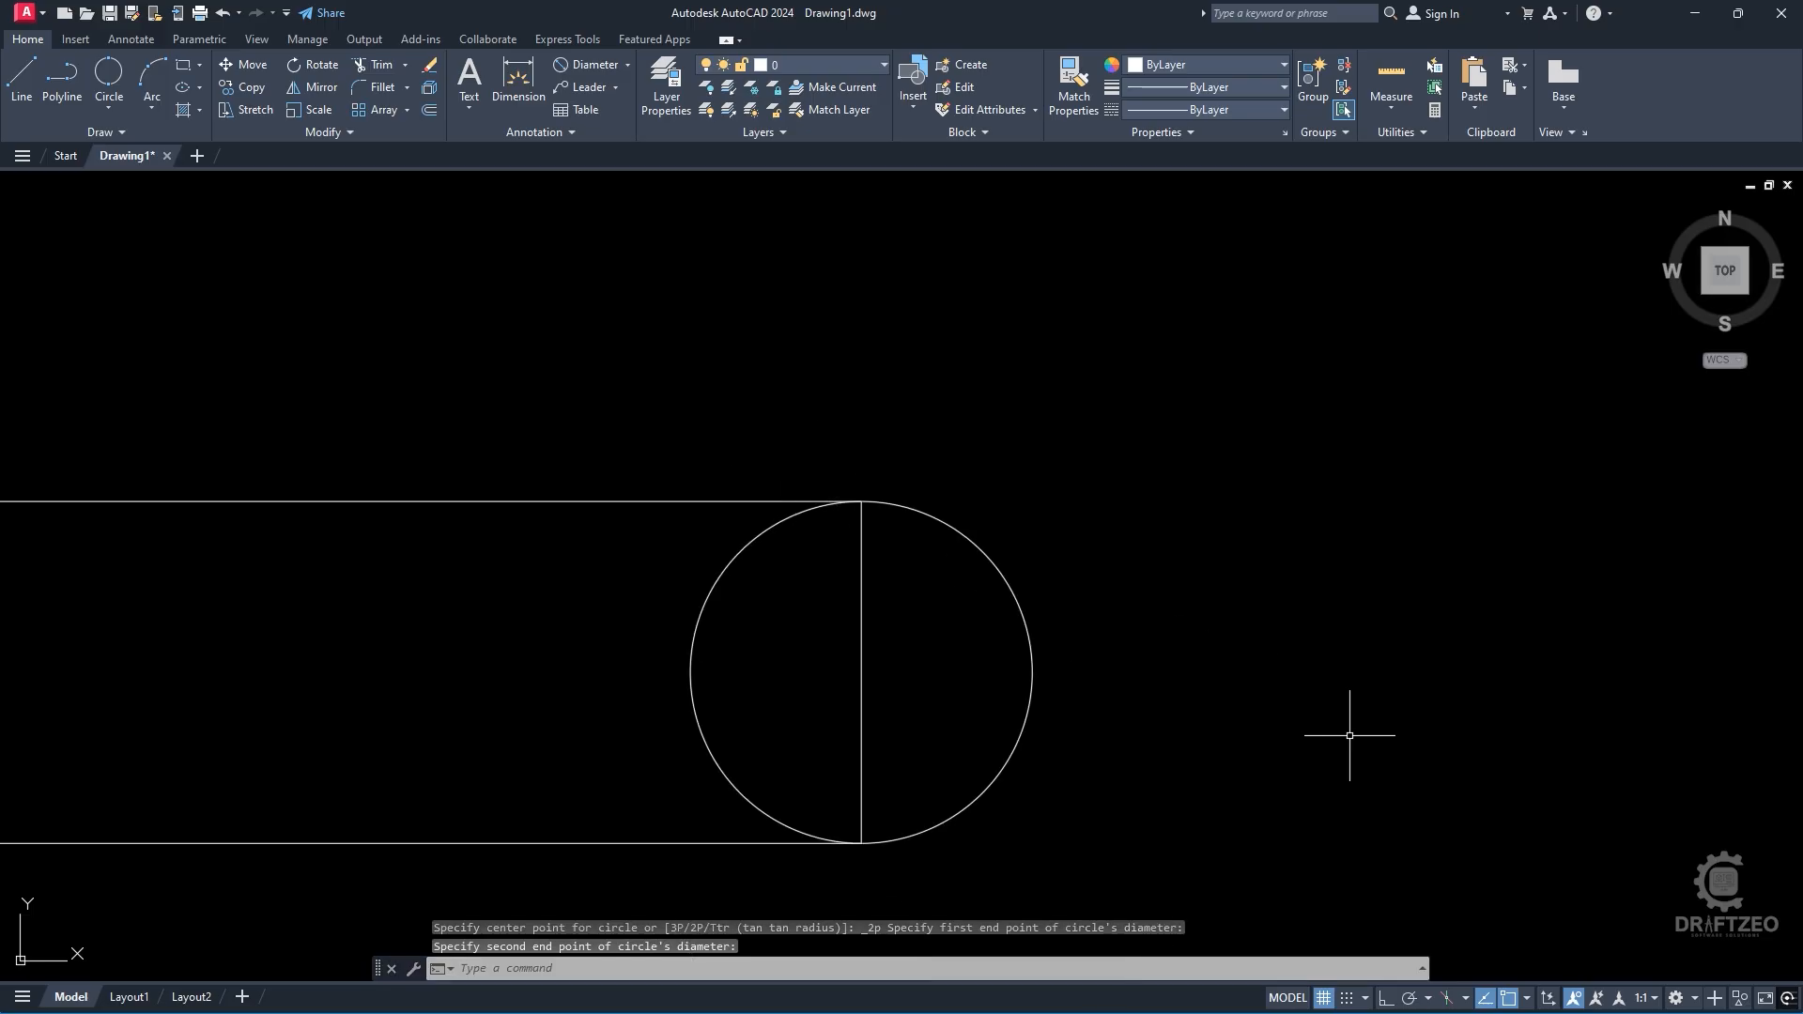
{"action": "left_click", "coordinate": [1114, 732]}
{"action": "left_click", "coordinate": [996, 639]}
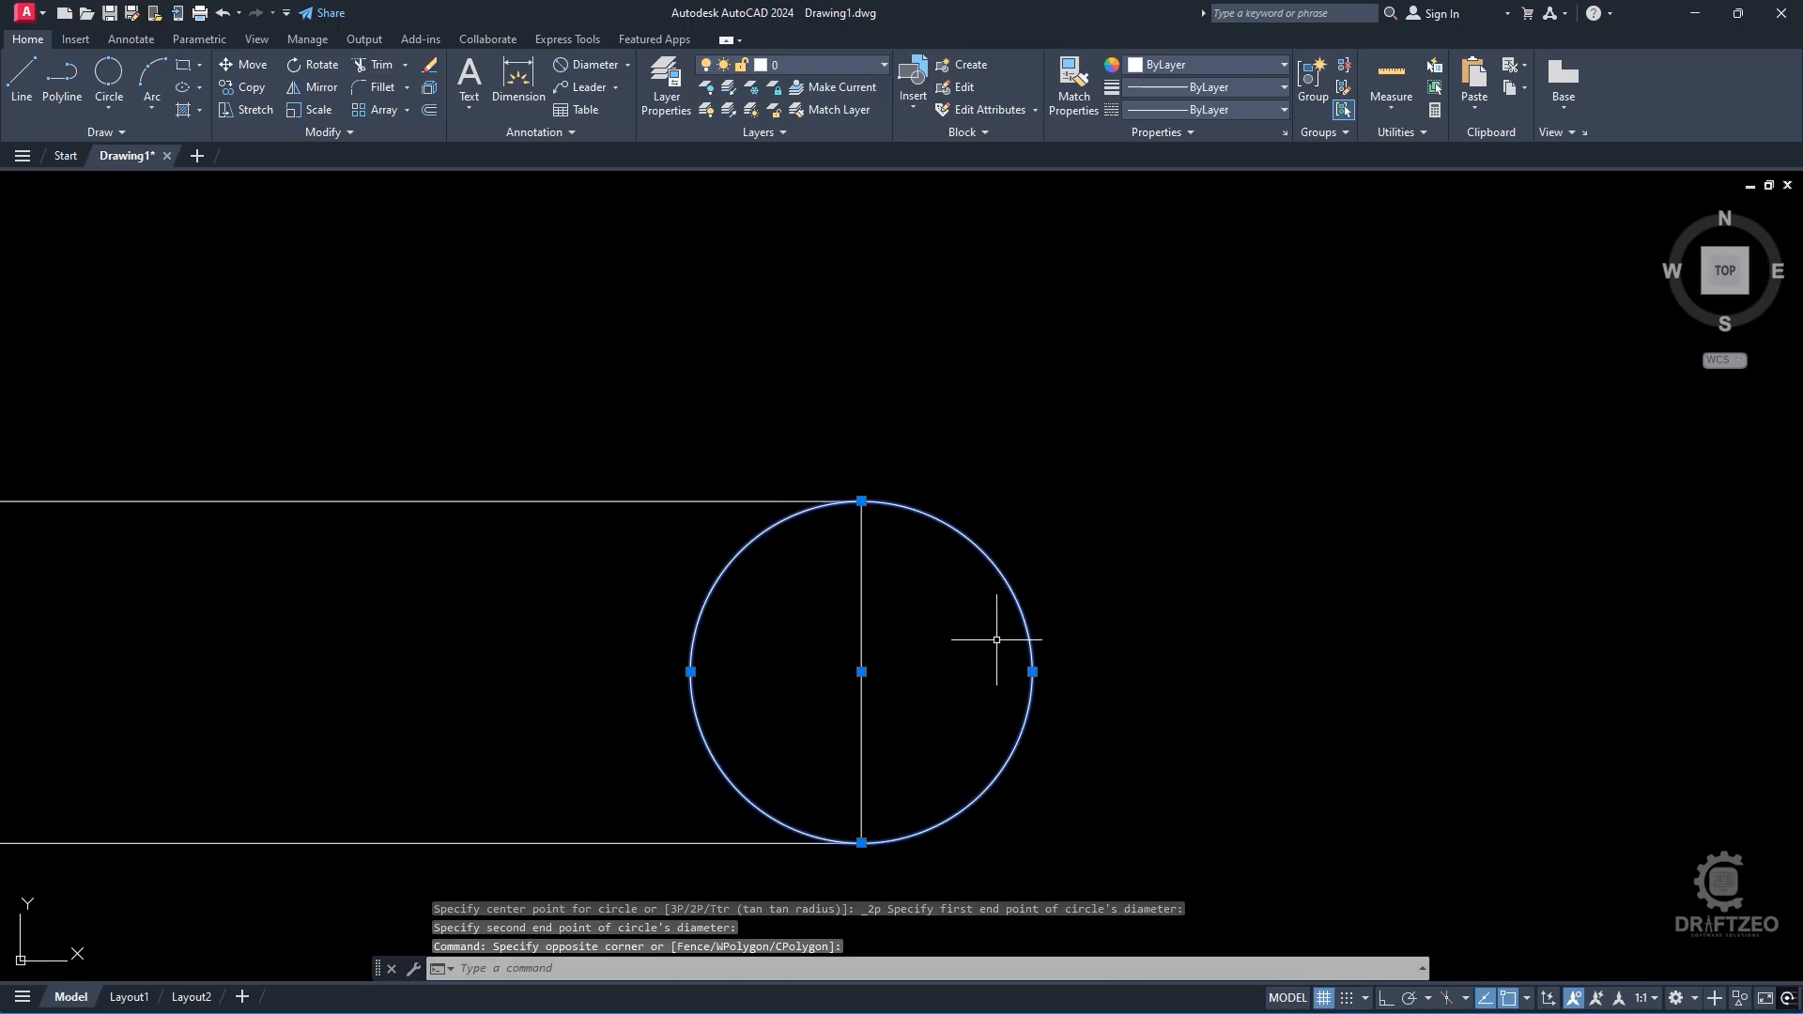
{"action": "key", "text": "Escape"}
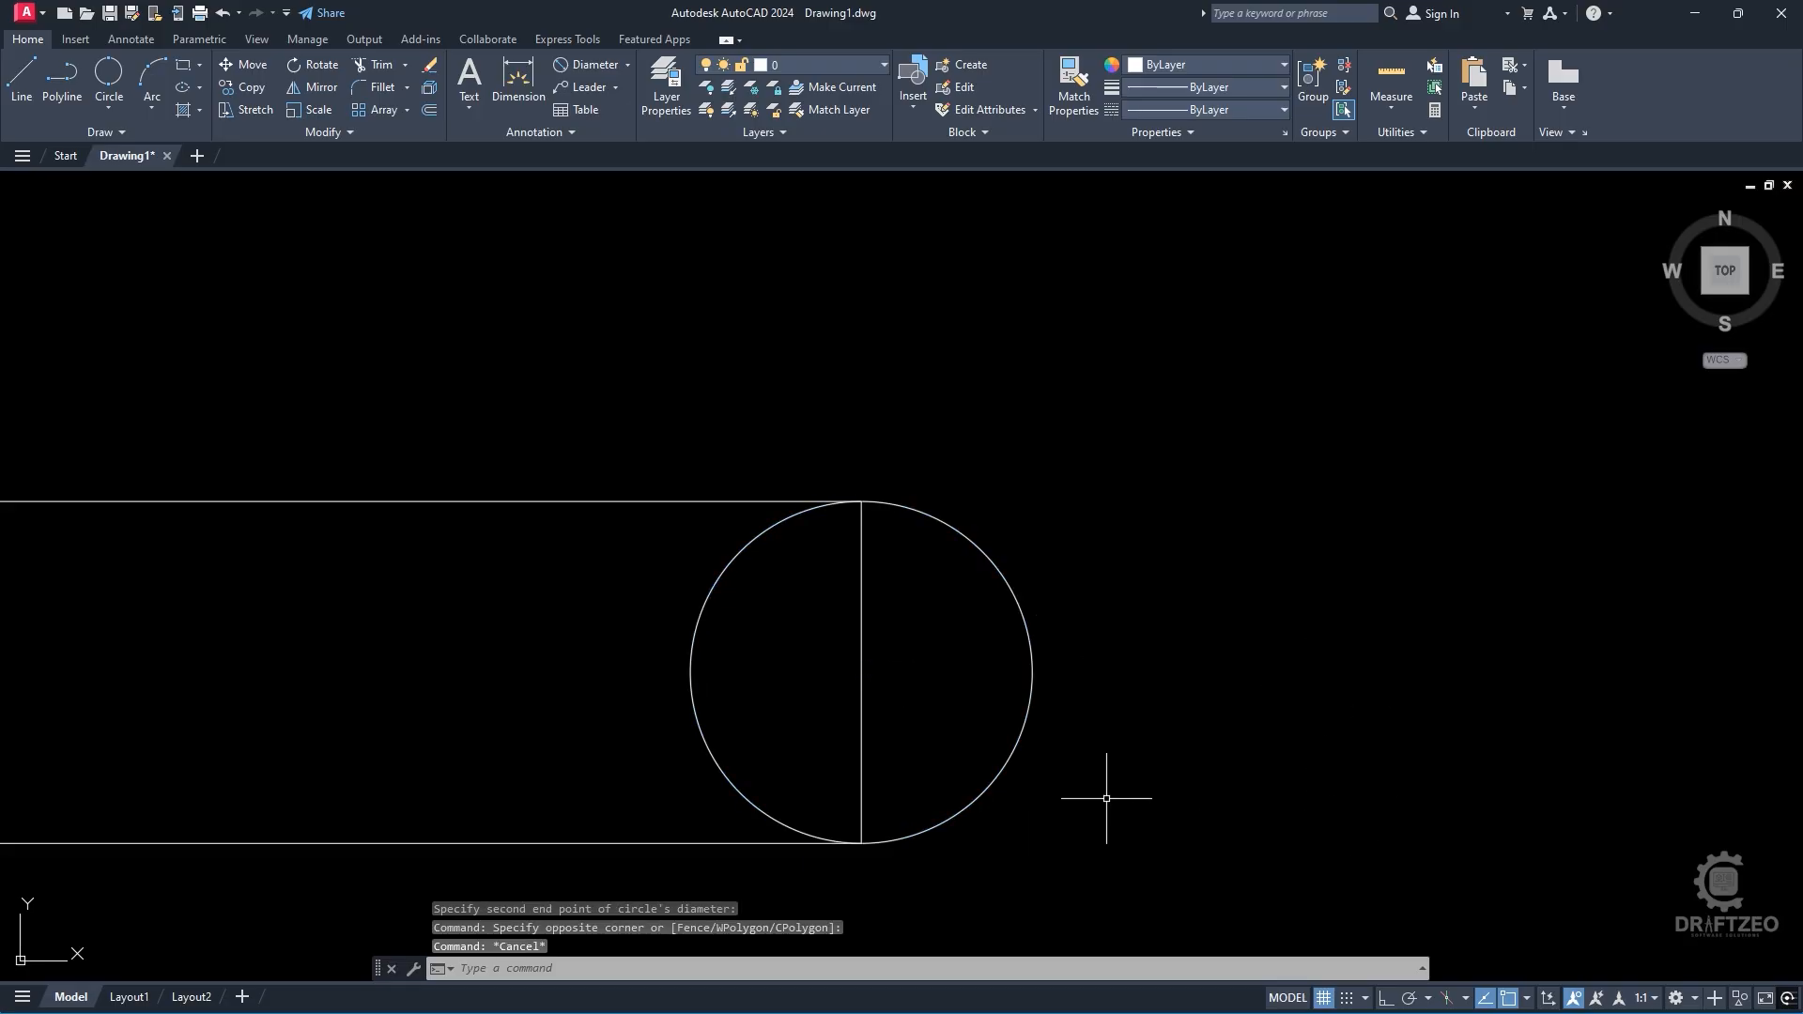
Draw a 3-Point circle through both ends of the horizontal line and the upper end of the vertical line
{"action": "scroll", "coordinate": [1030, 563], "scroll_direction": "down", "scroll_amount": 2}
{"action": "left_click", "coordinate": [109, 106]}
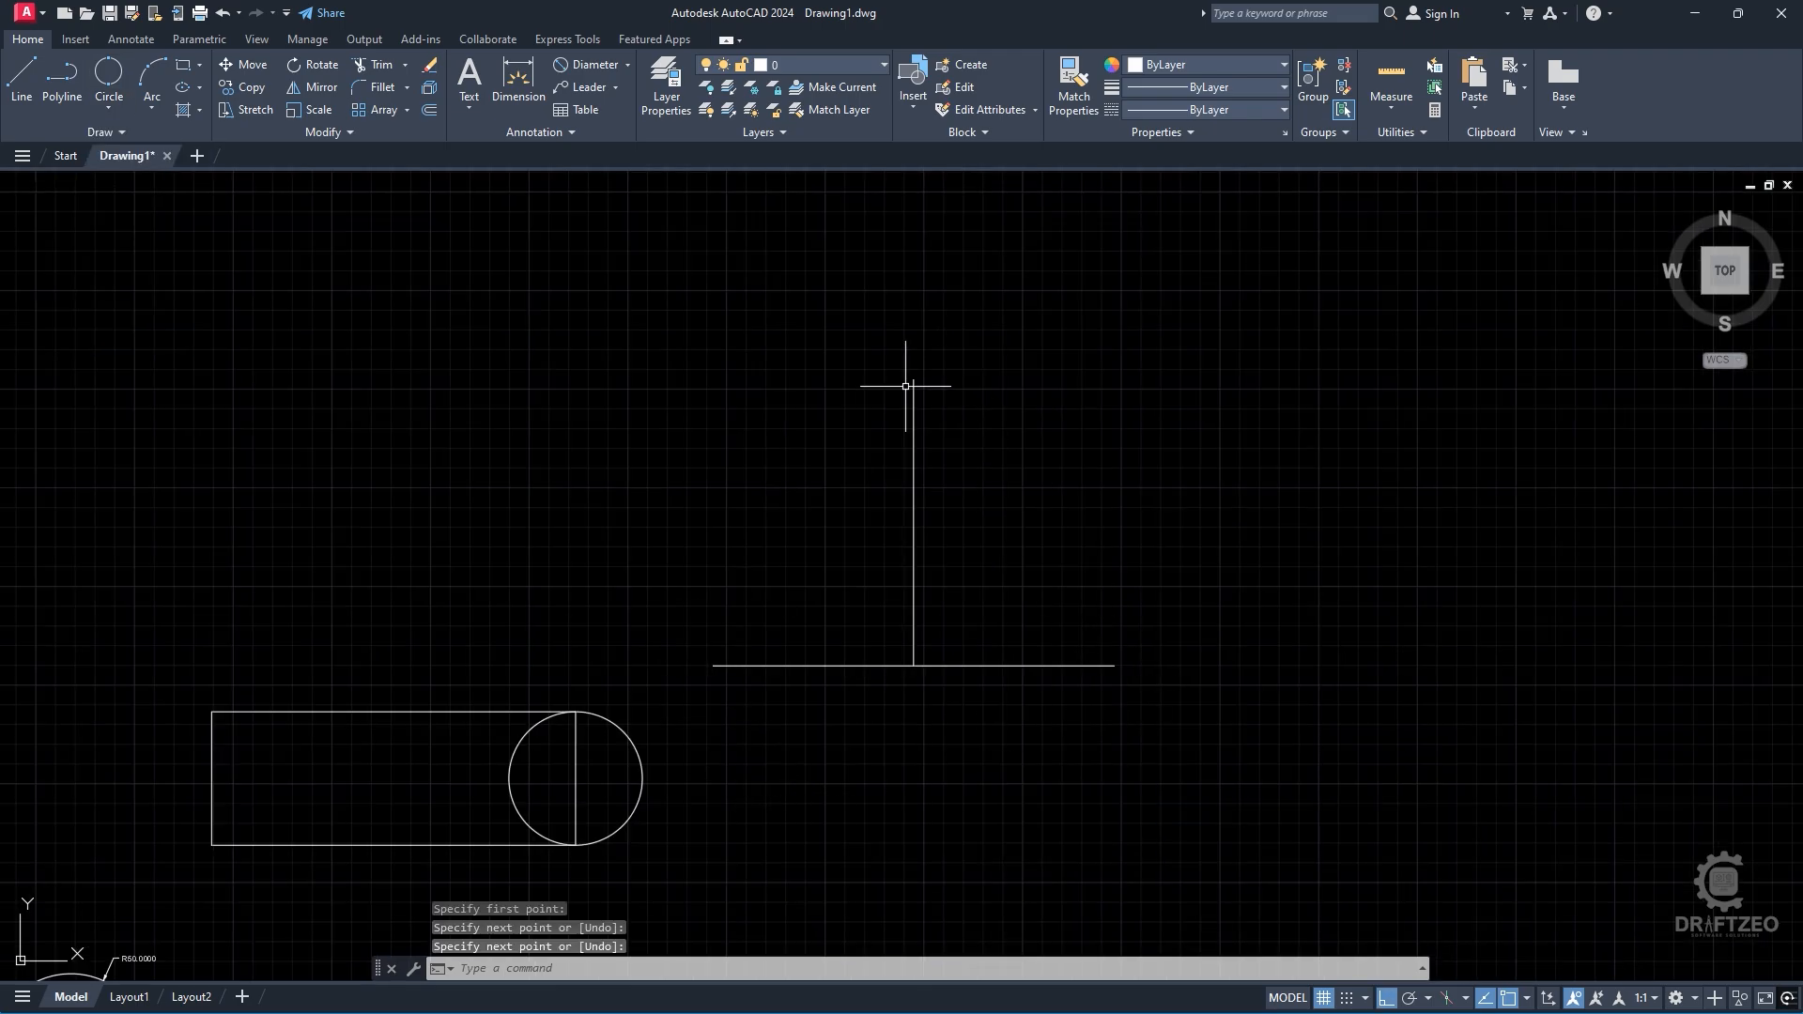
{"action": "left_click", "coordinate": [106, 103]}
{"action": "left_click", "coordinate": [124, 270]}
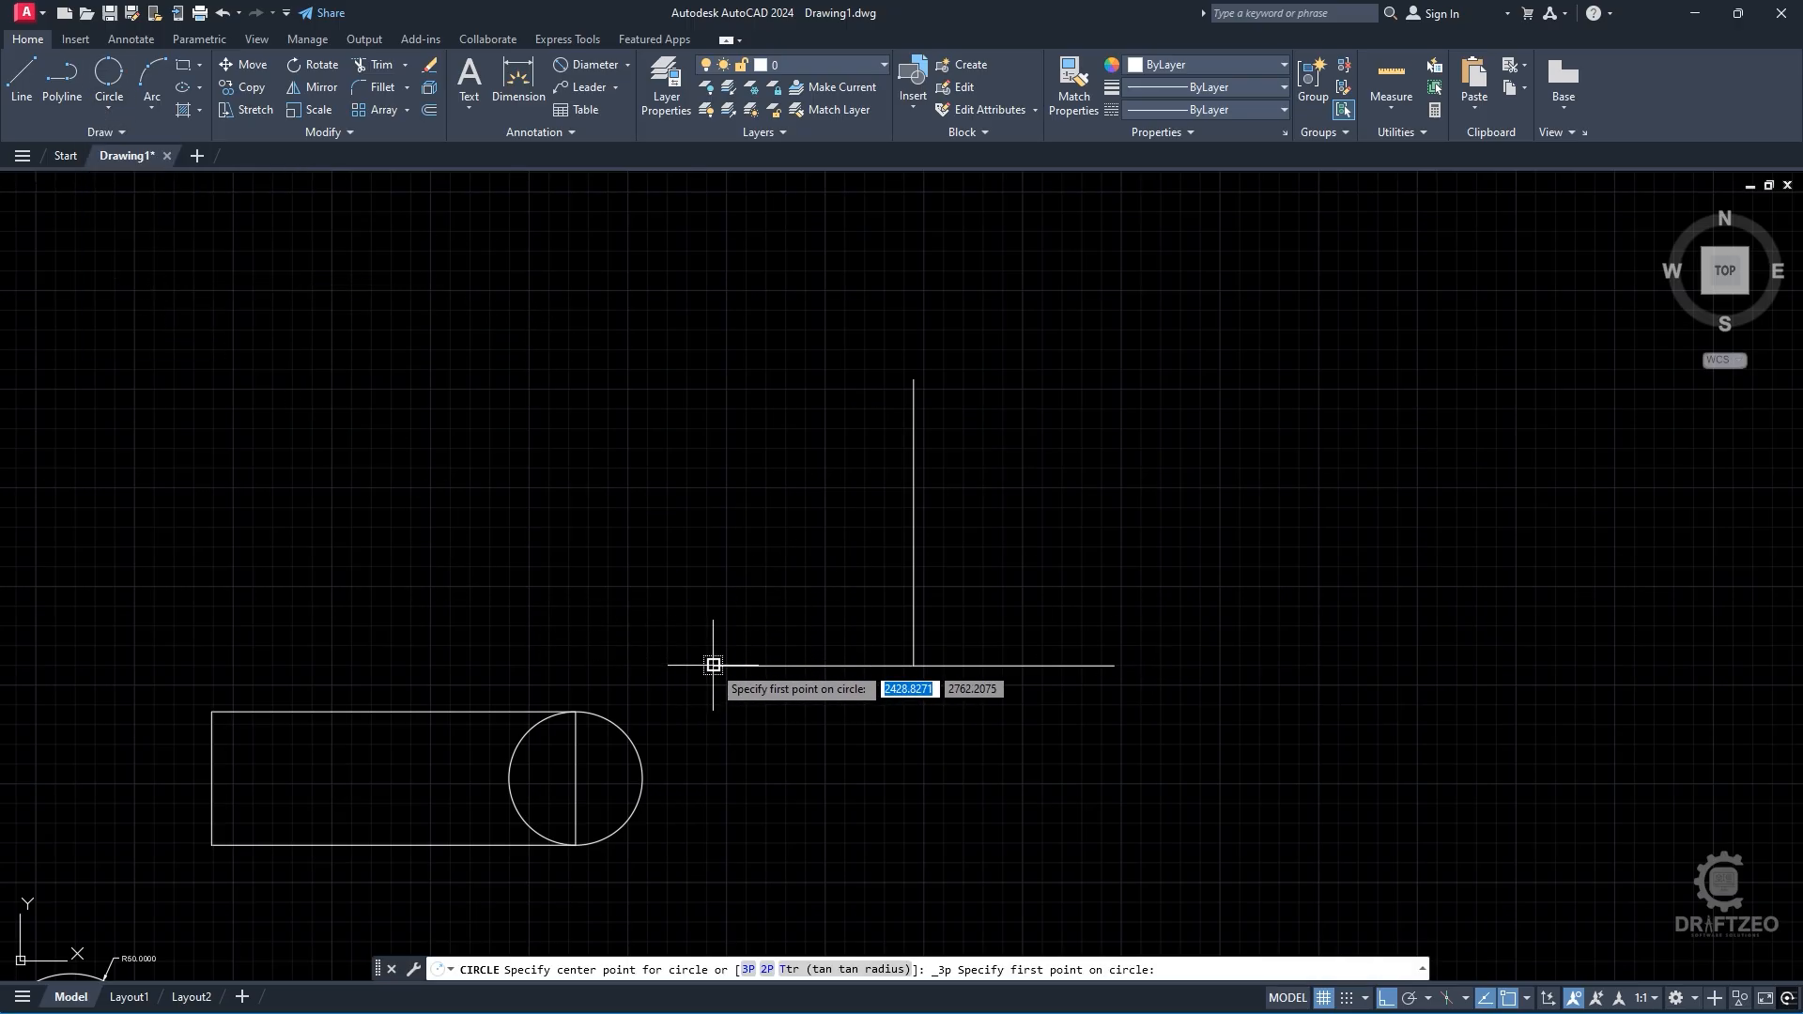
{"action": "left_click", "coordinate": [714, 665]}
{"action": "left_click", "coordinate": [913, 380]}
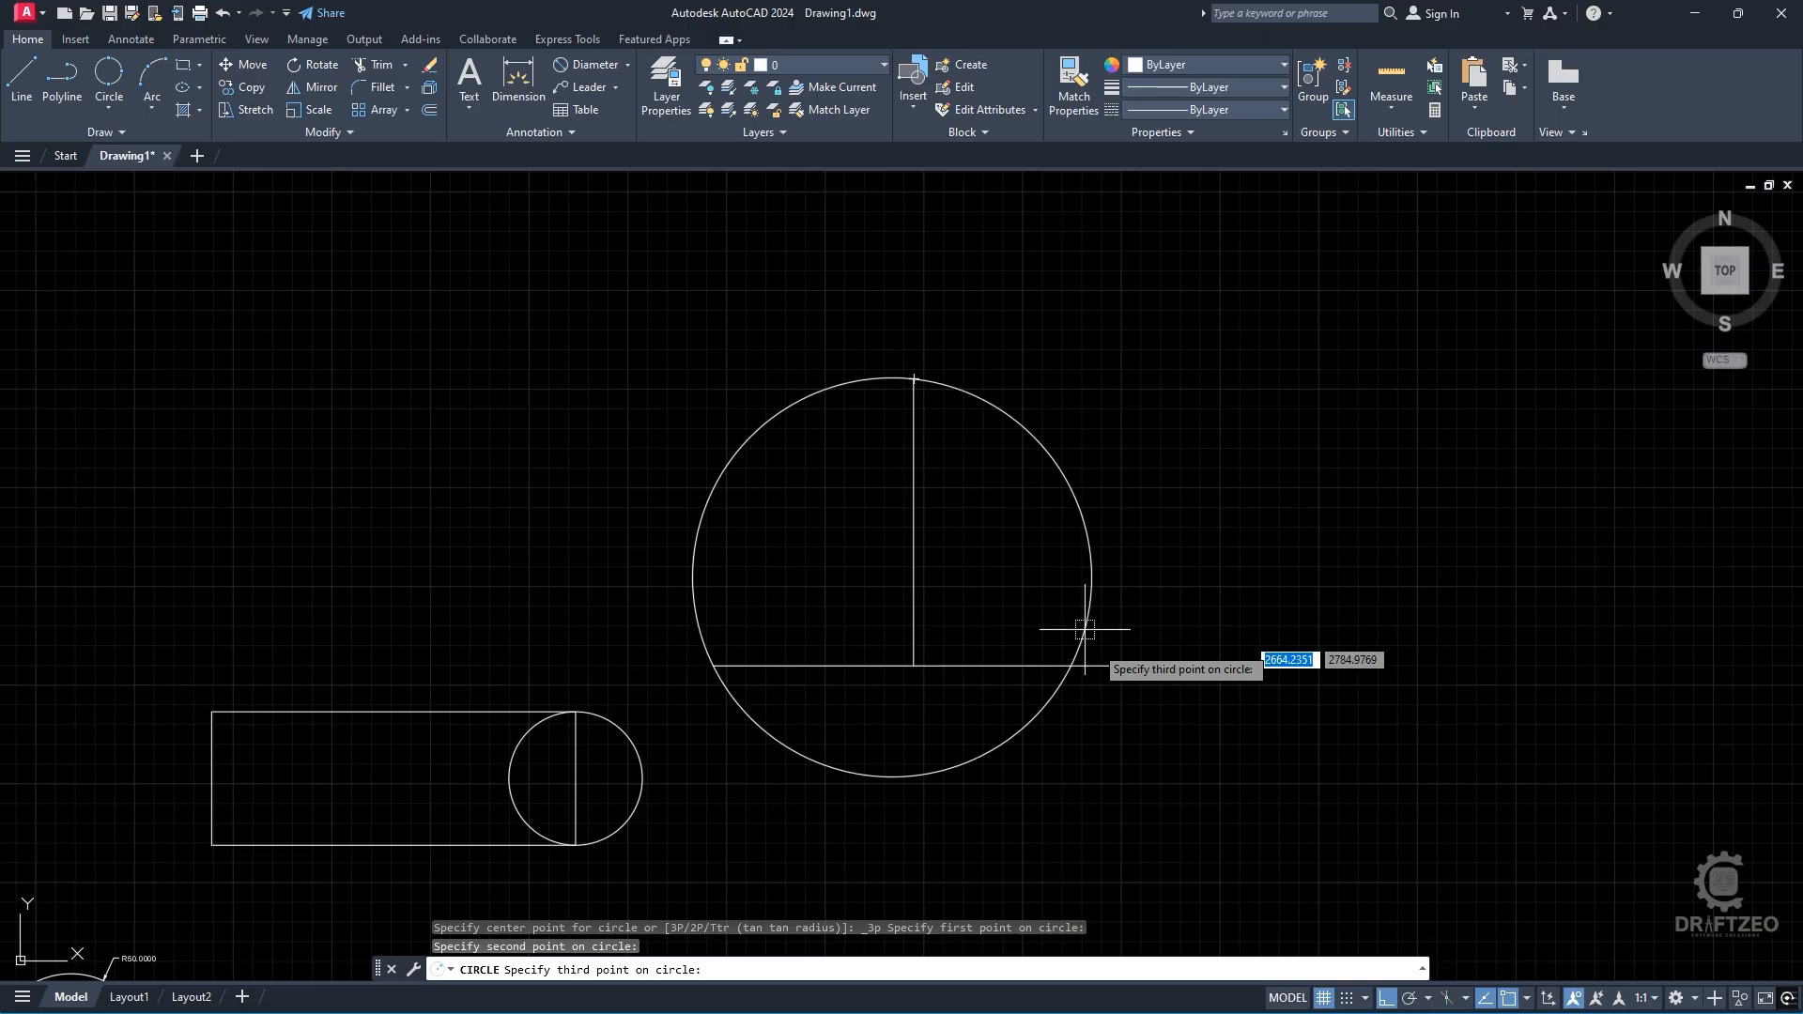
{"action": "left_click", "coordinate": [1115, 666]}
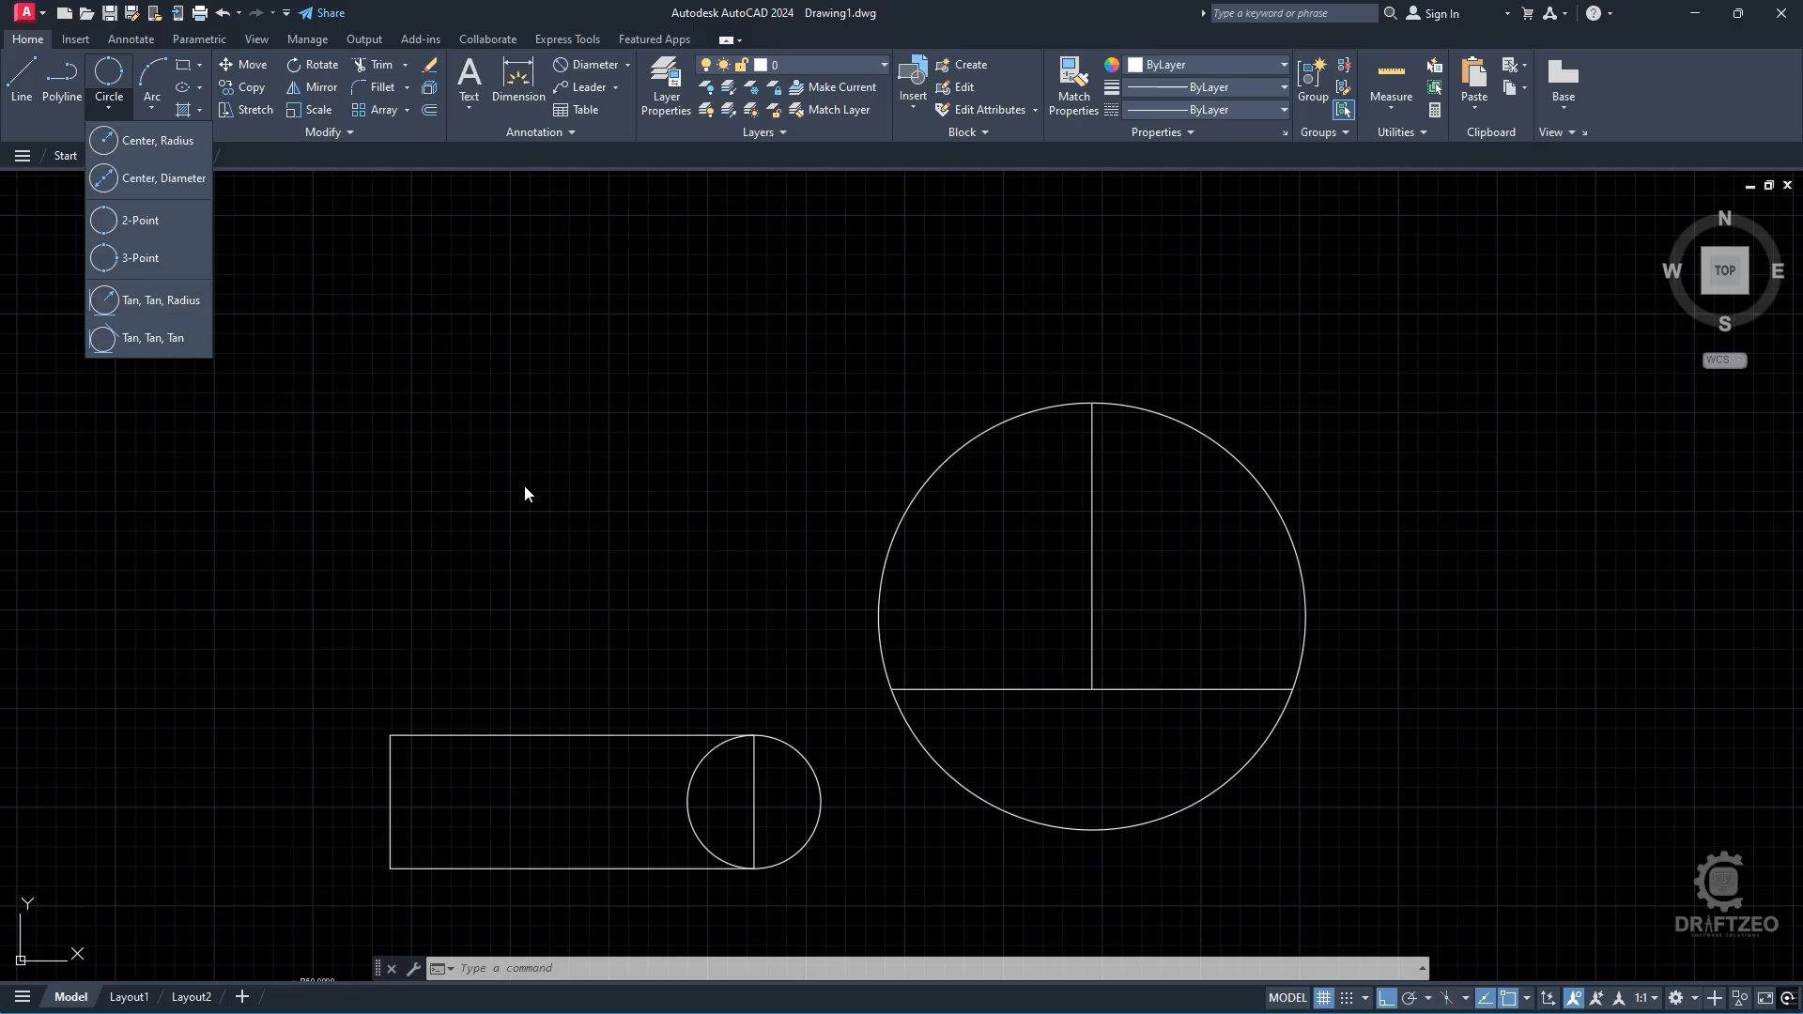
Draw a vertical and a horizontal line meeting at a corner in the empty area above the rectangle
{"action": "left_click", "coordinate": [550, 526]}
{"action": "middle_click_drag", "start_coordinate": [399, 513], "coordinate": [714, 556]}
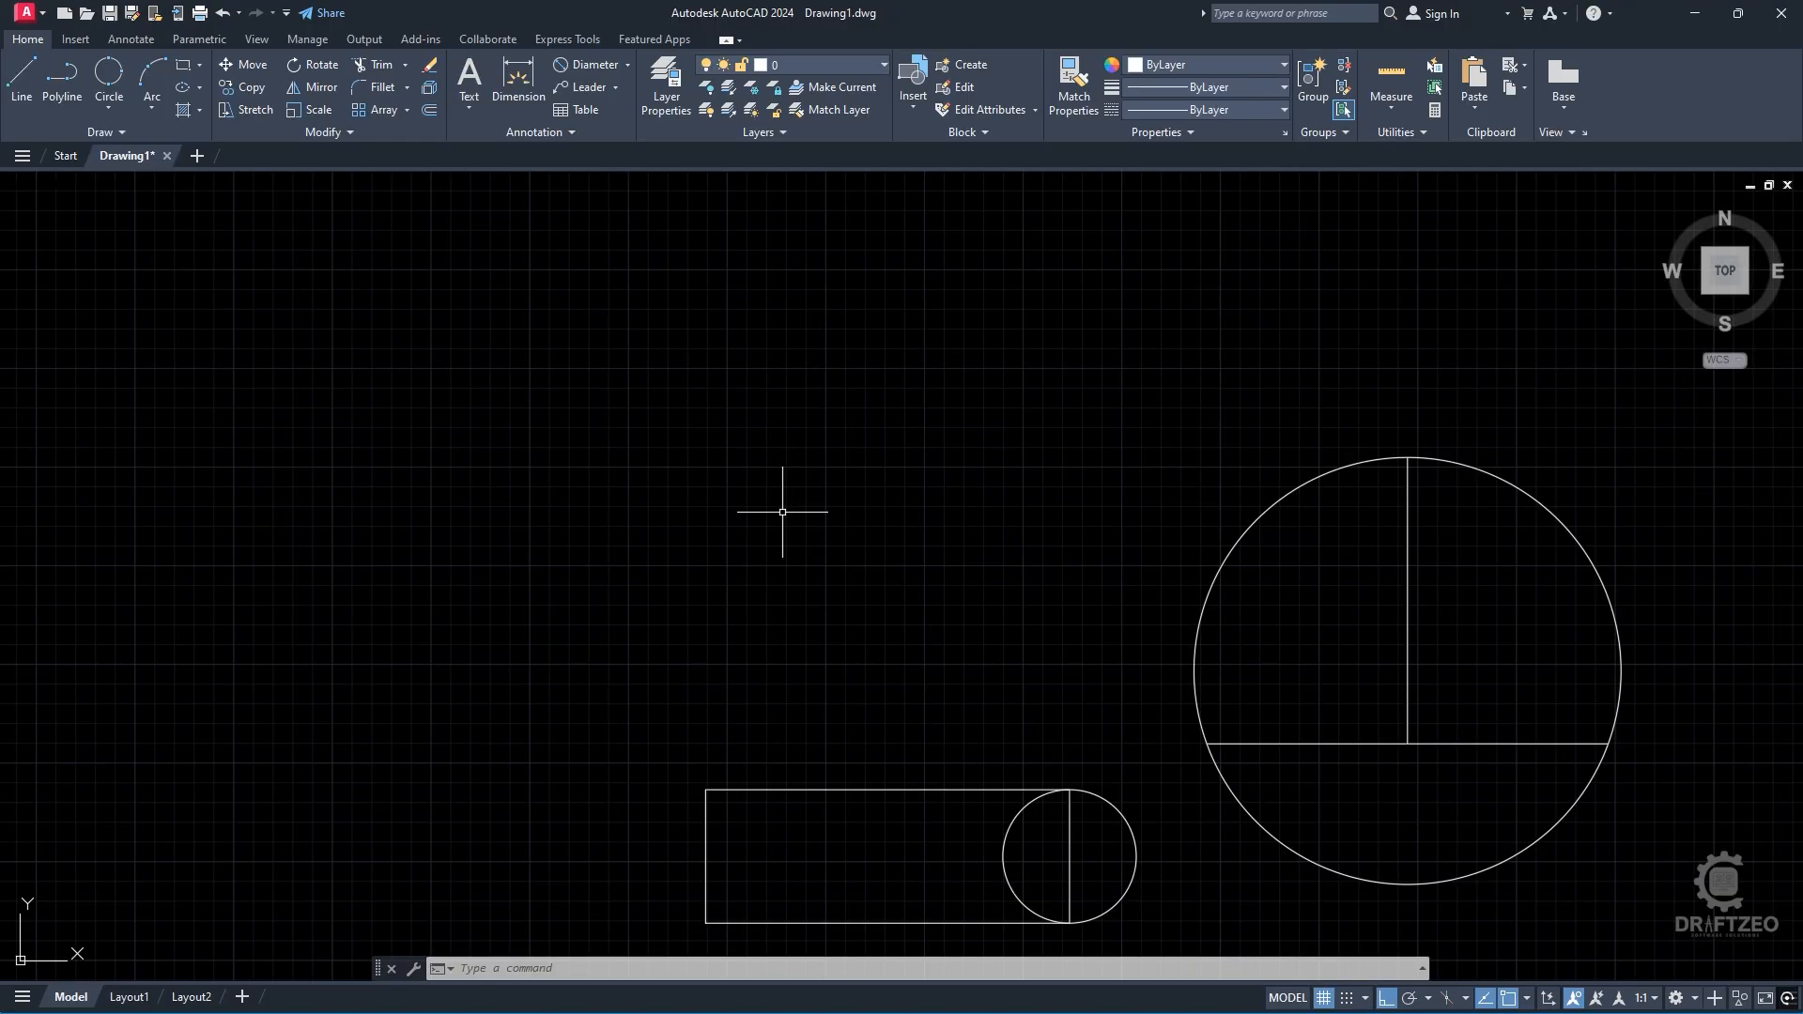
{"action": "type", "text": "l"}
{"action": "key", "text": "Return"}
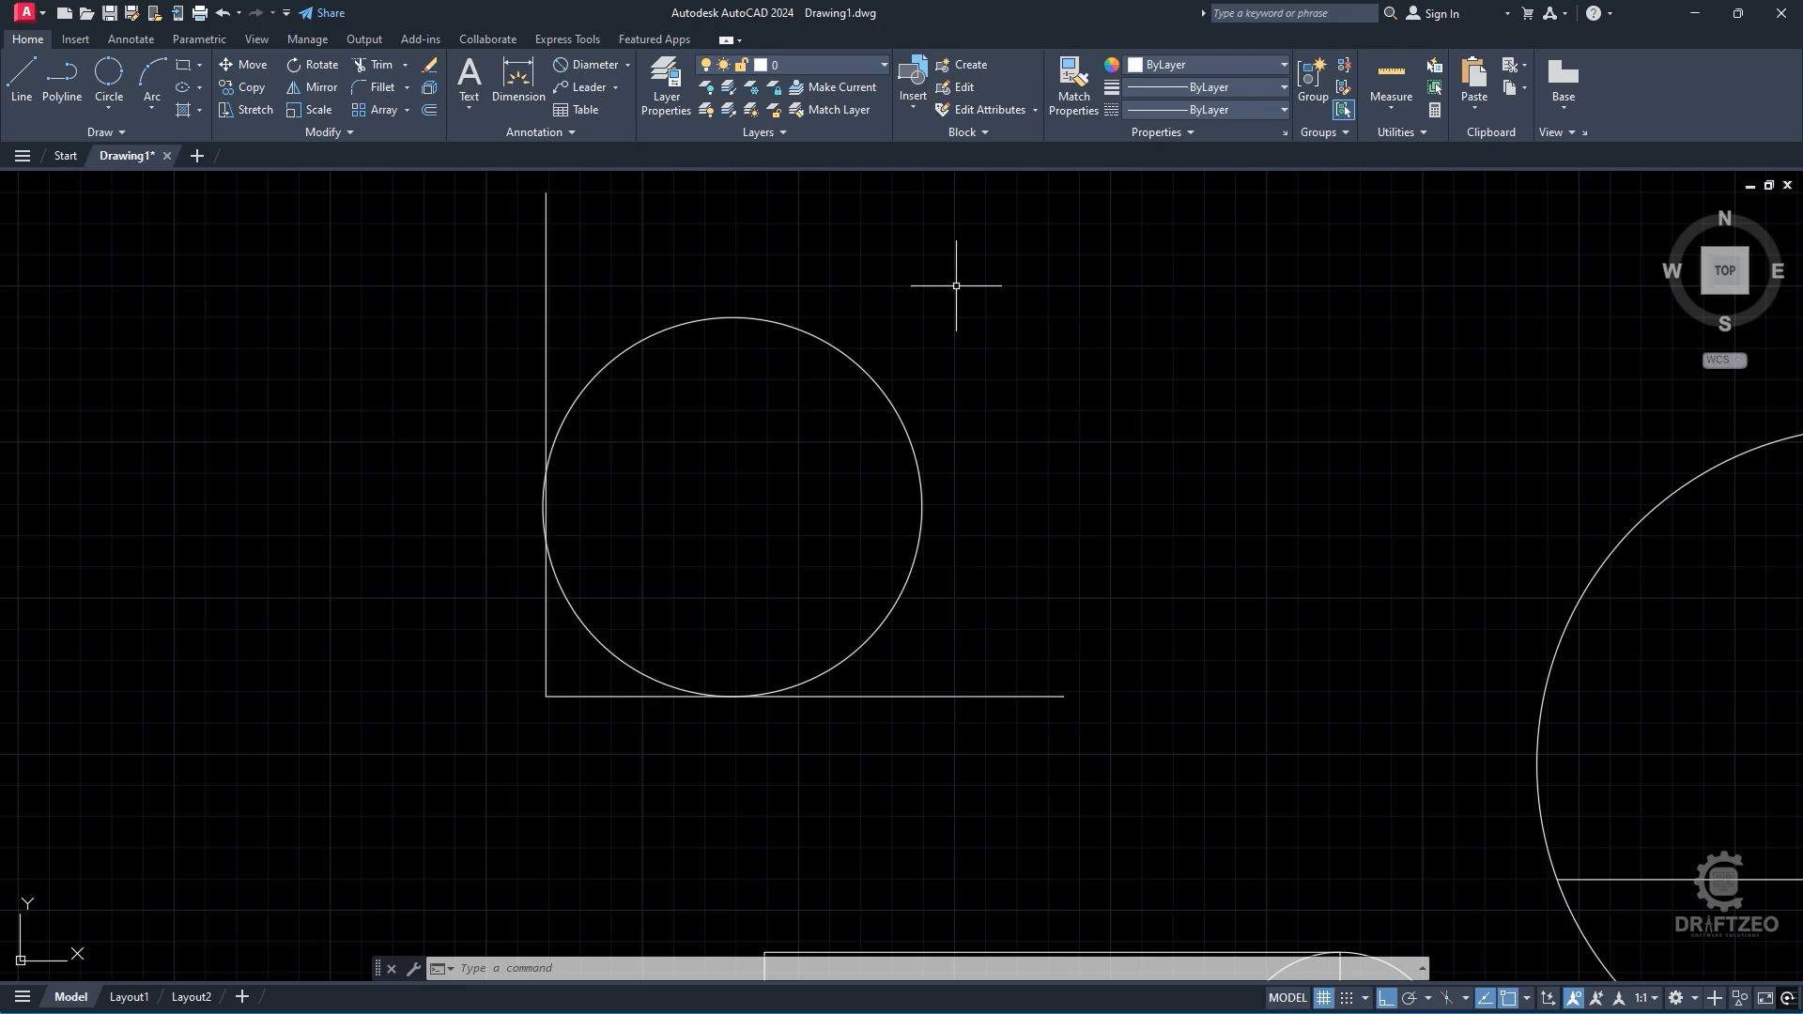
Draw a freehand Center, Radius circle to the upper right of the circle between the two perpendicular lines
{"action": "left_click", "coordinate": [110, 75]}
{"action": "key", "text": "Escape"}
{"action": "left_click", "coordinate": [109, 108]}
{"action": "left_click", "coordinate": [159, 136]}
{"action": "left_click", "coordinate": [1159, 387]}
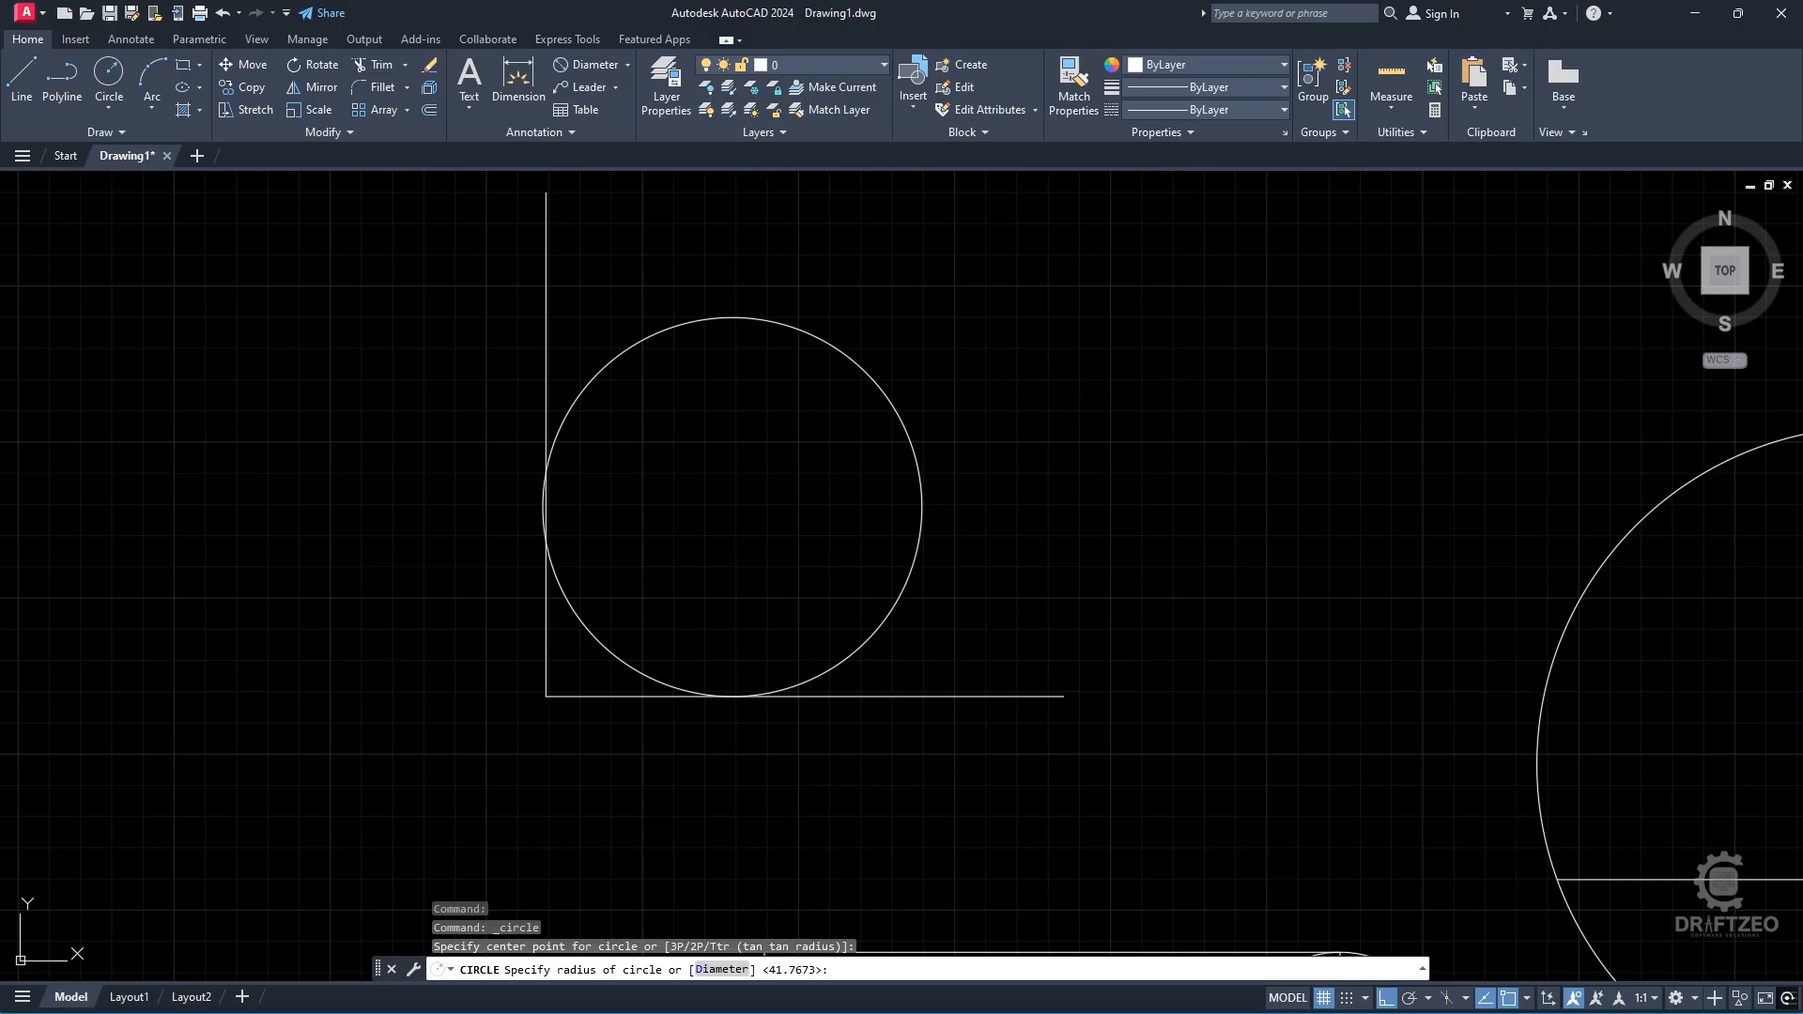
{"action": "left_click", "coordinate": [1268, 479]}
Stretch the new circle by its left quadrant grip until it meets the neighbouring circle, and examine the contact point
{"action": "left_click", "coordinate": [1018, 406]}
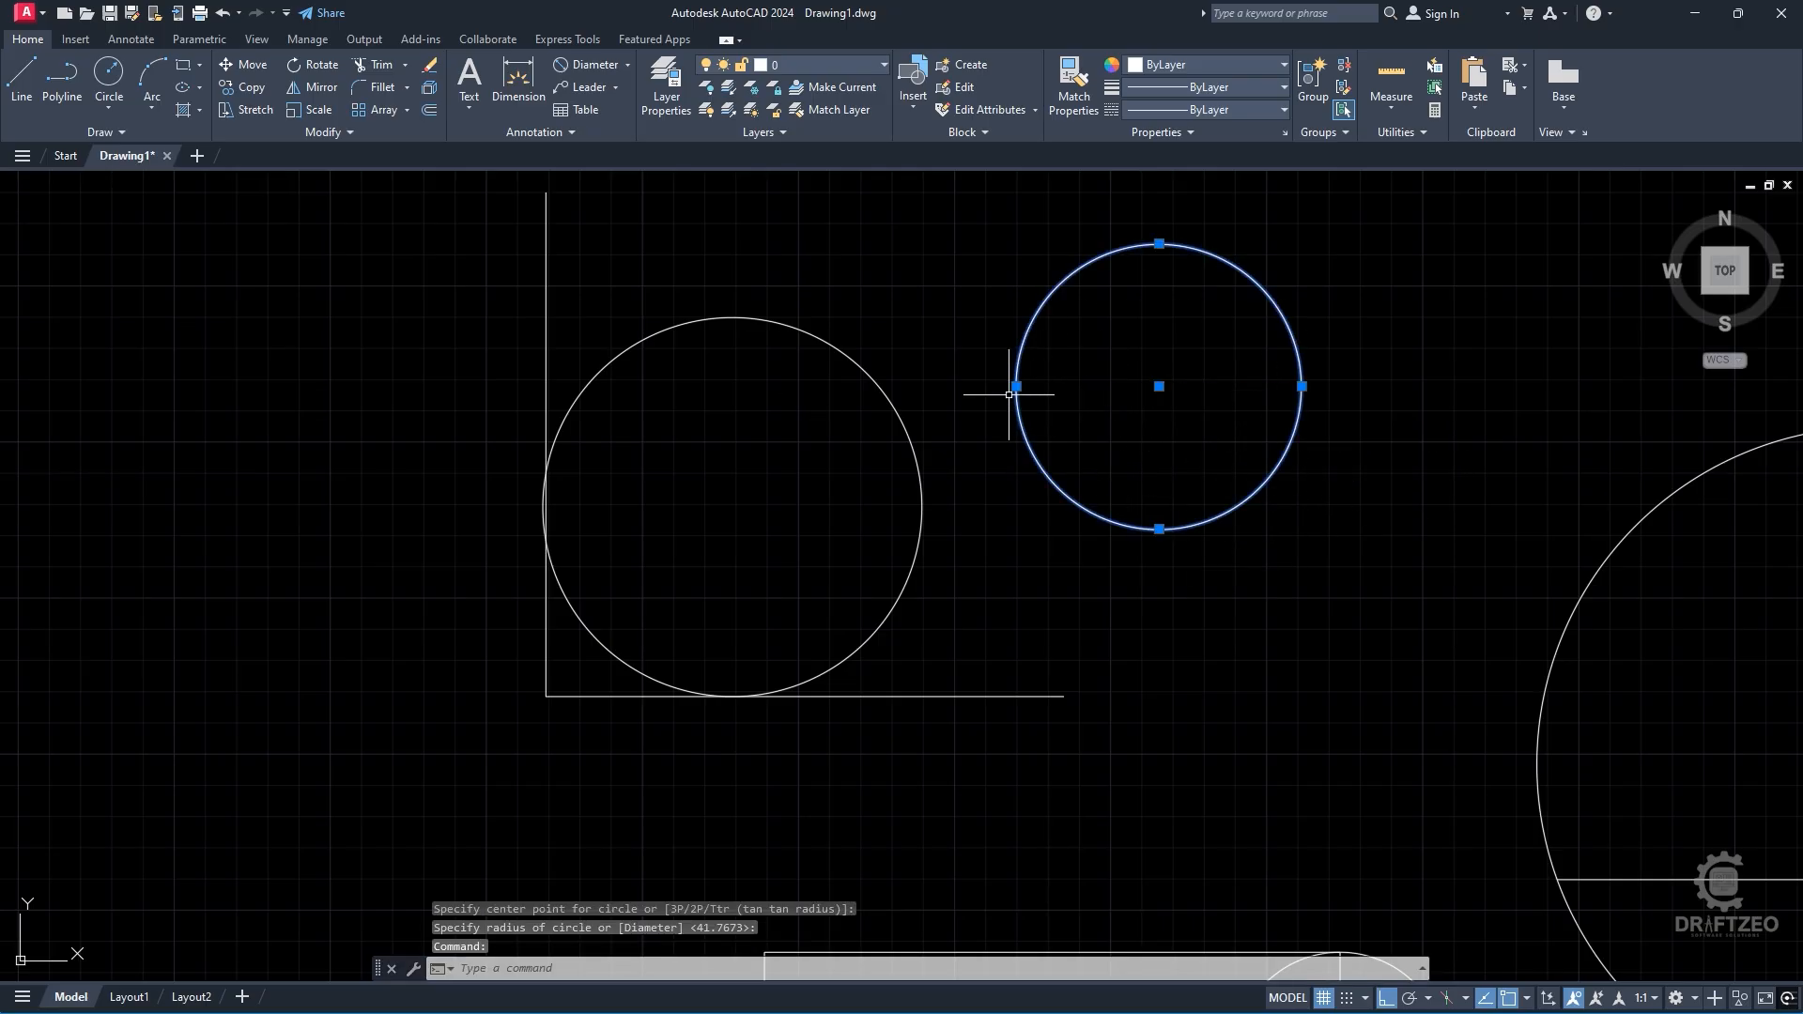
{"action": "left_click", "coordinate": [1016, 386]}
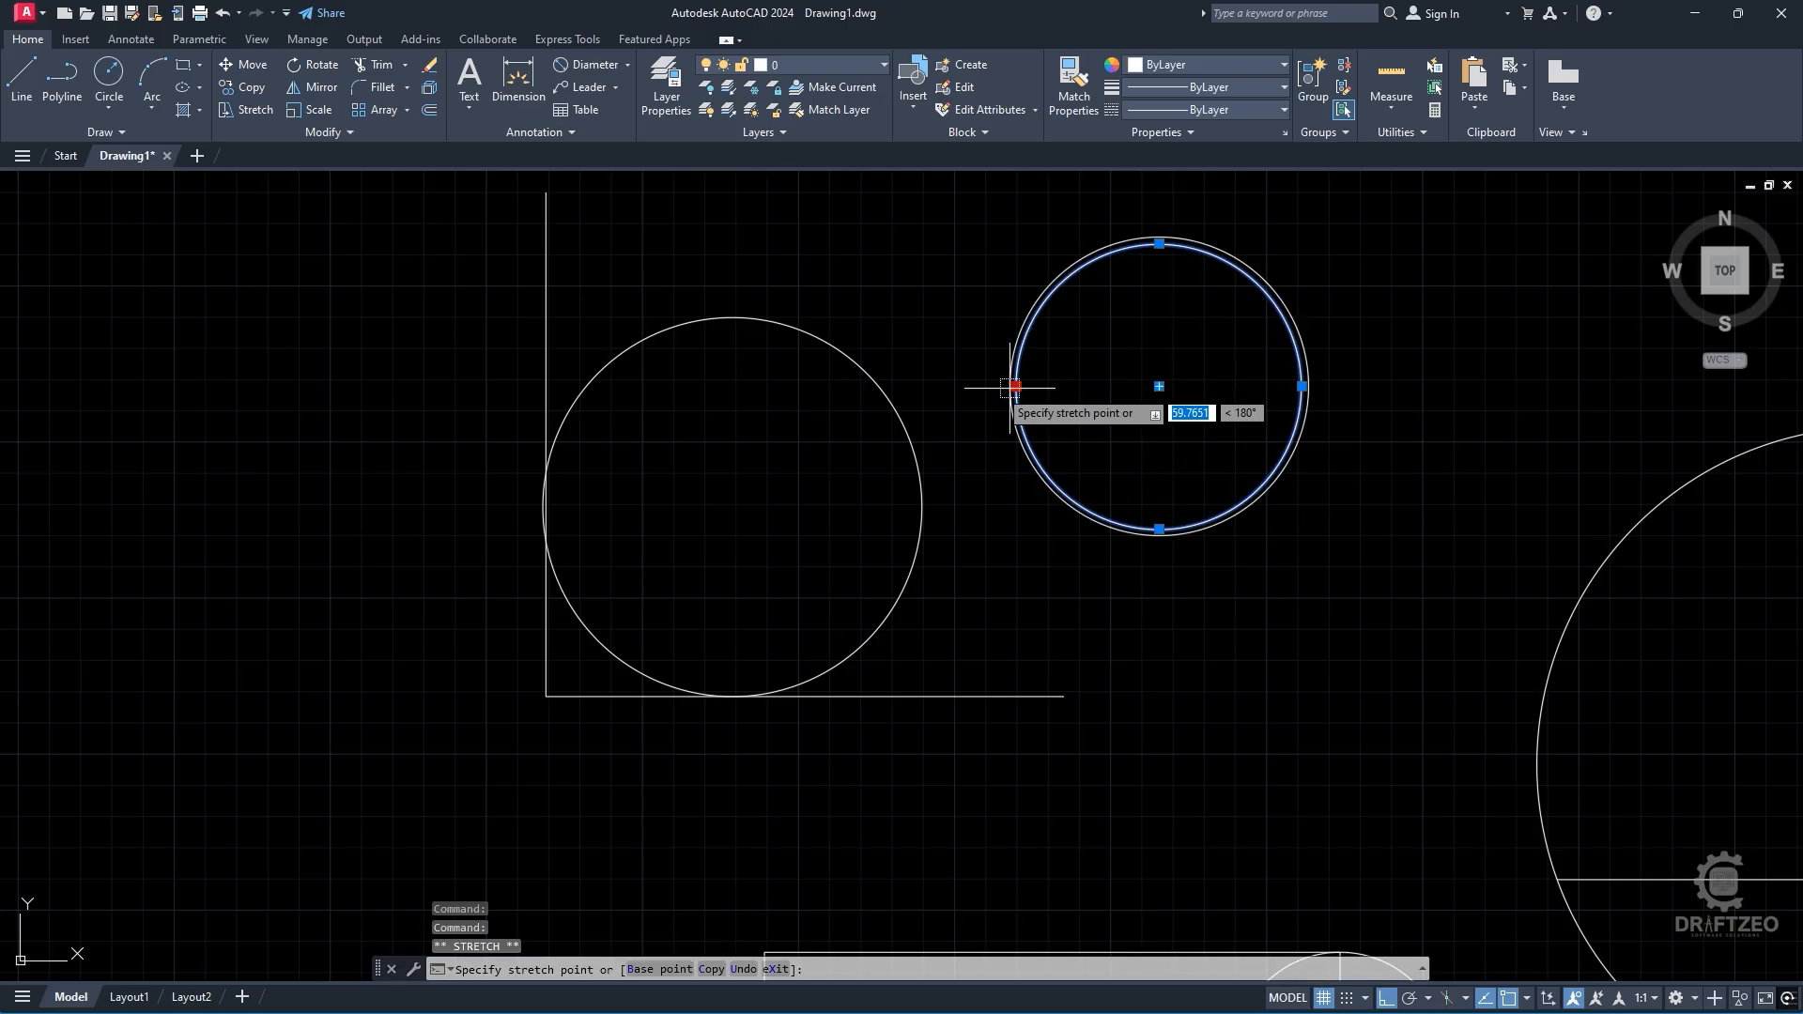
{"action": "left_click", "coordinate": [914, 457]}
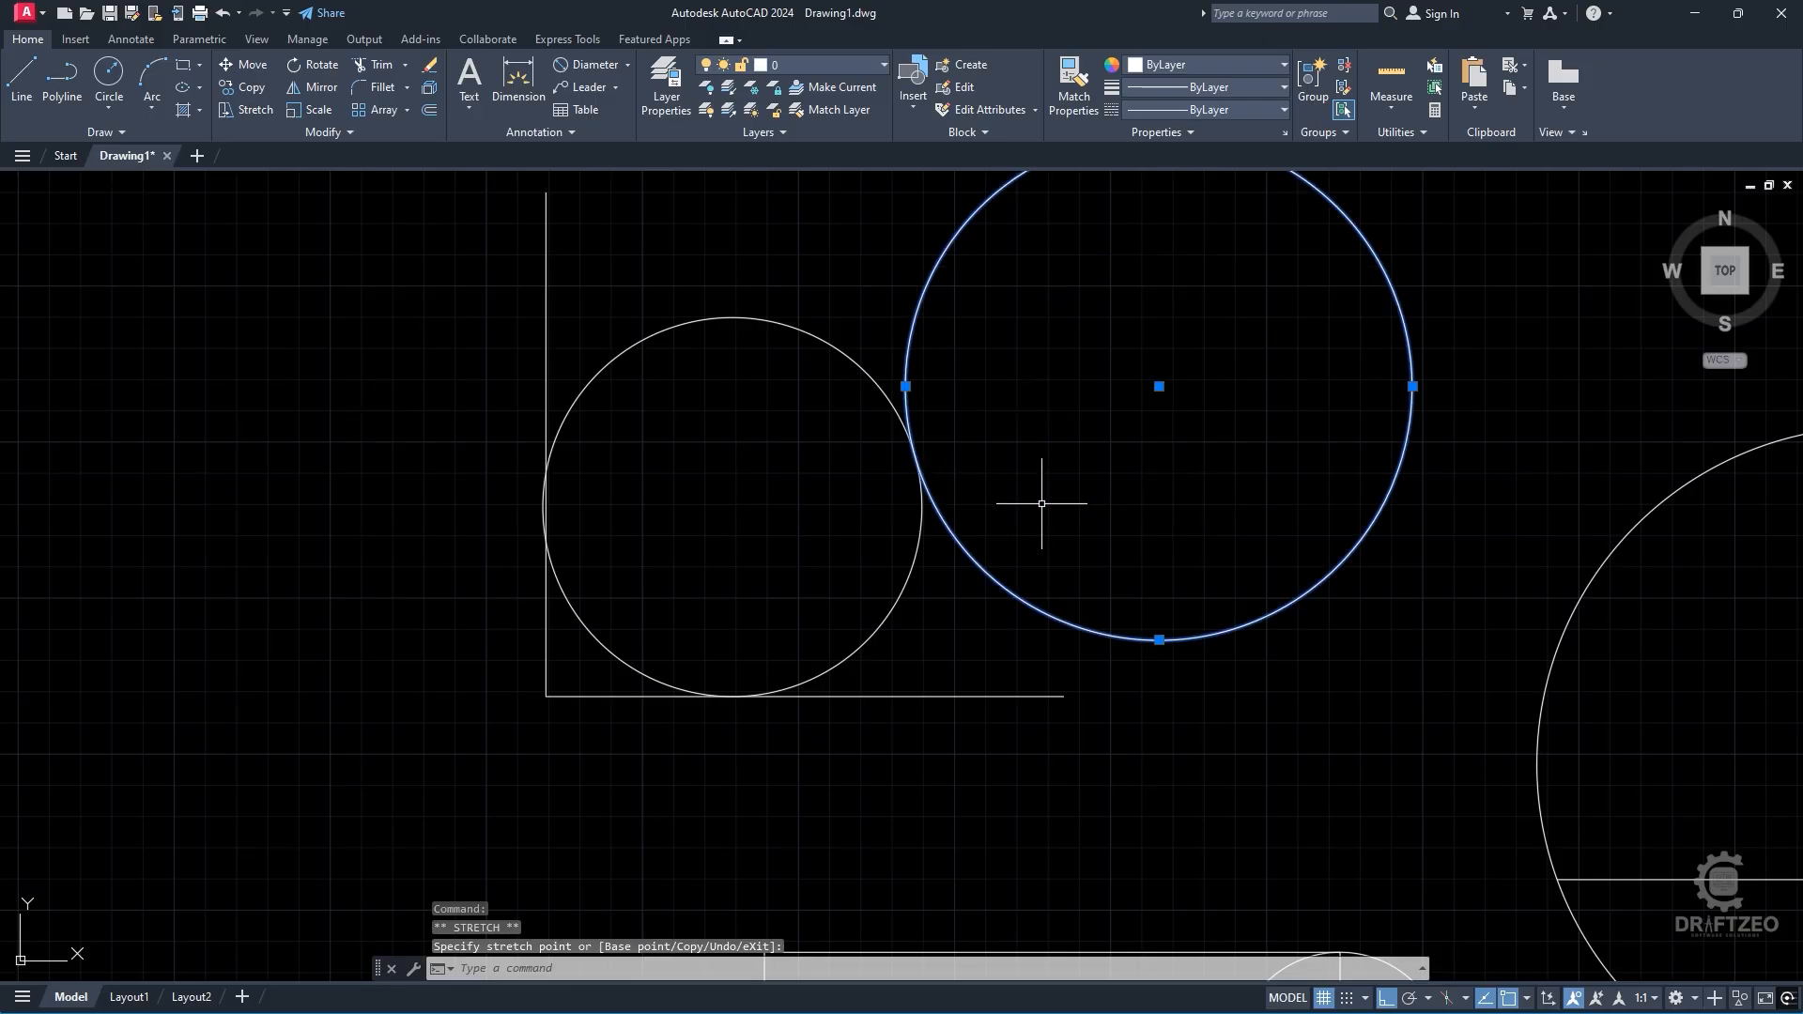
{"action": "key", "text": "Escape"}
{"action": "scroll", "coordinate": [996, 494], "scroll_direction": "up", "scroll_amount": 5}
{"action": "scroll", "coordinate": [939, 544], "scroll_direction": "down", "scroll_amount": 5}
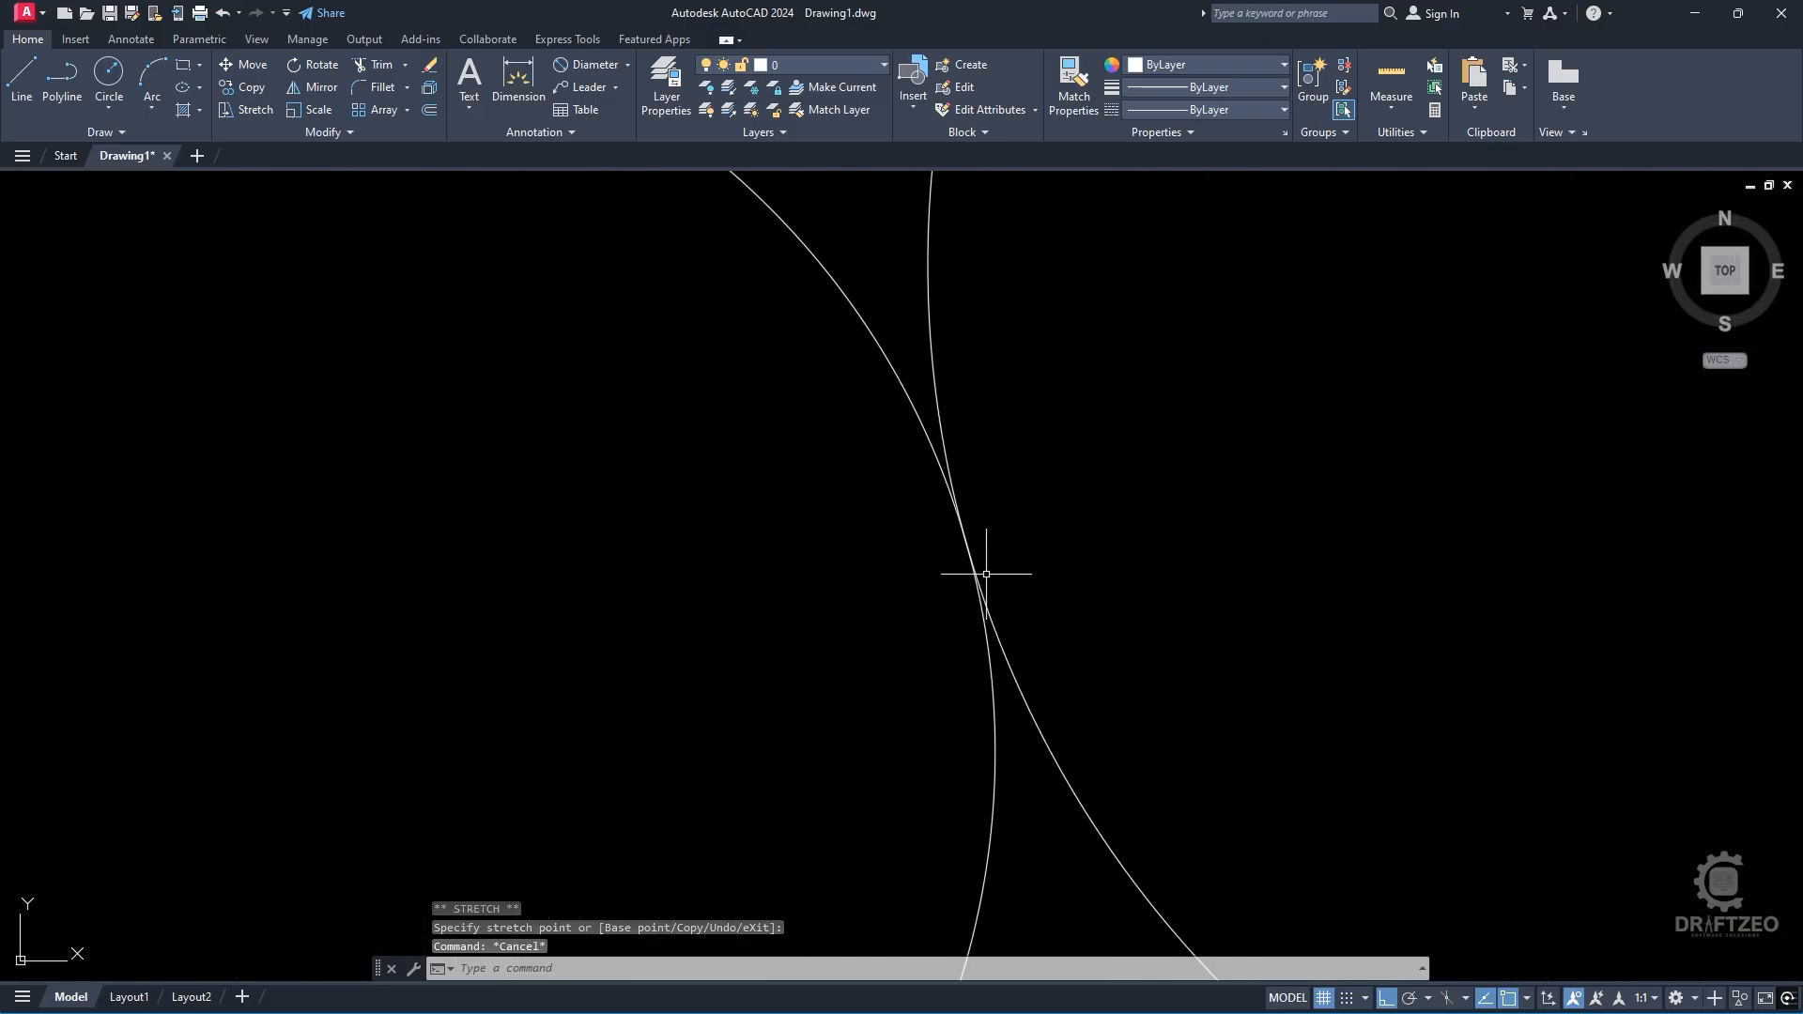
{"action": "scroll", "coordinate": [990, 564], "scroll_direction": "up", "scroll_amount": 4}
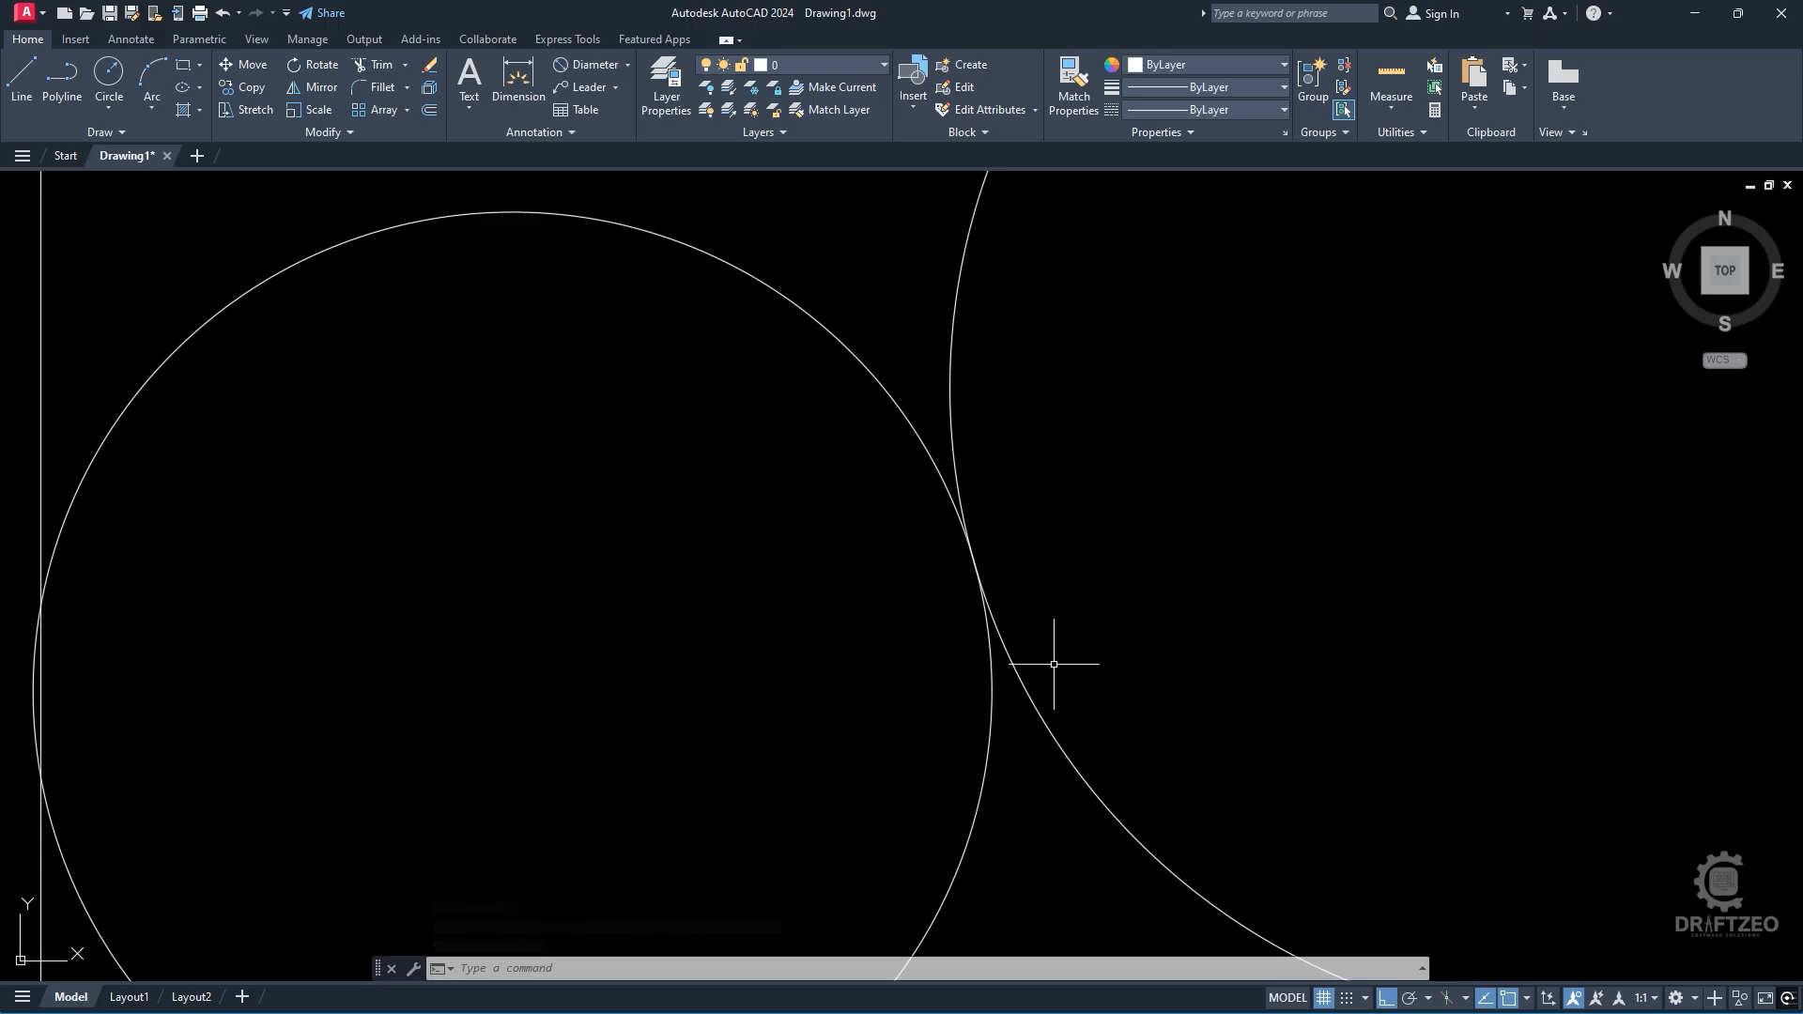
{"action": "scroll", "coordinate": [960, 553], "scroll_direction": "down", "scroll_amount": 6}
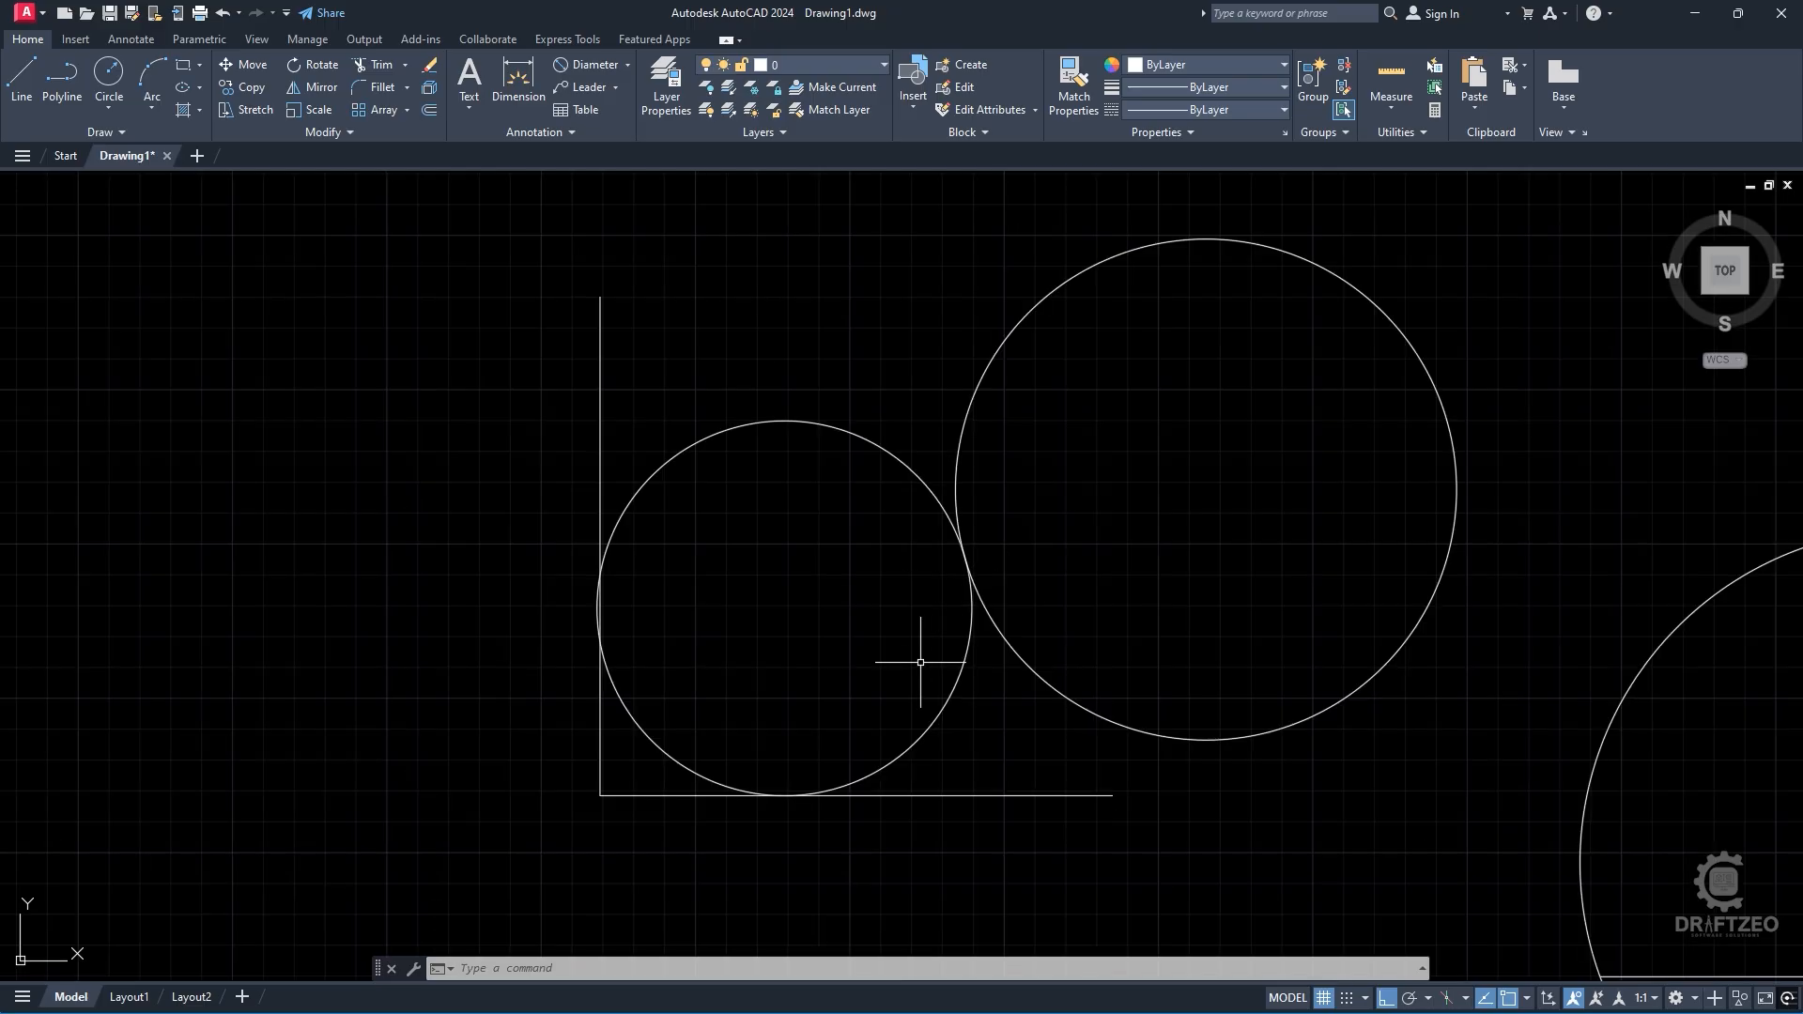
Draw a Tan, Tan, Radius circle of radius 25 tangent to the rectangle's left and top edges
{"action": "left_click", "coordinate": [128, 99]}
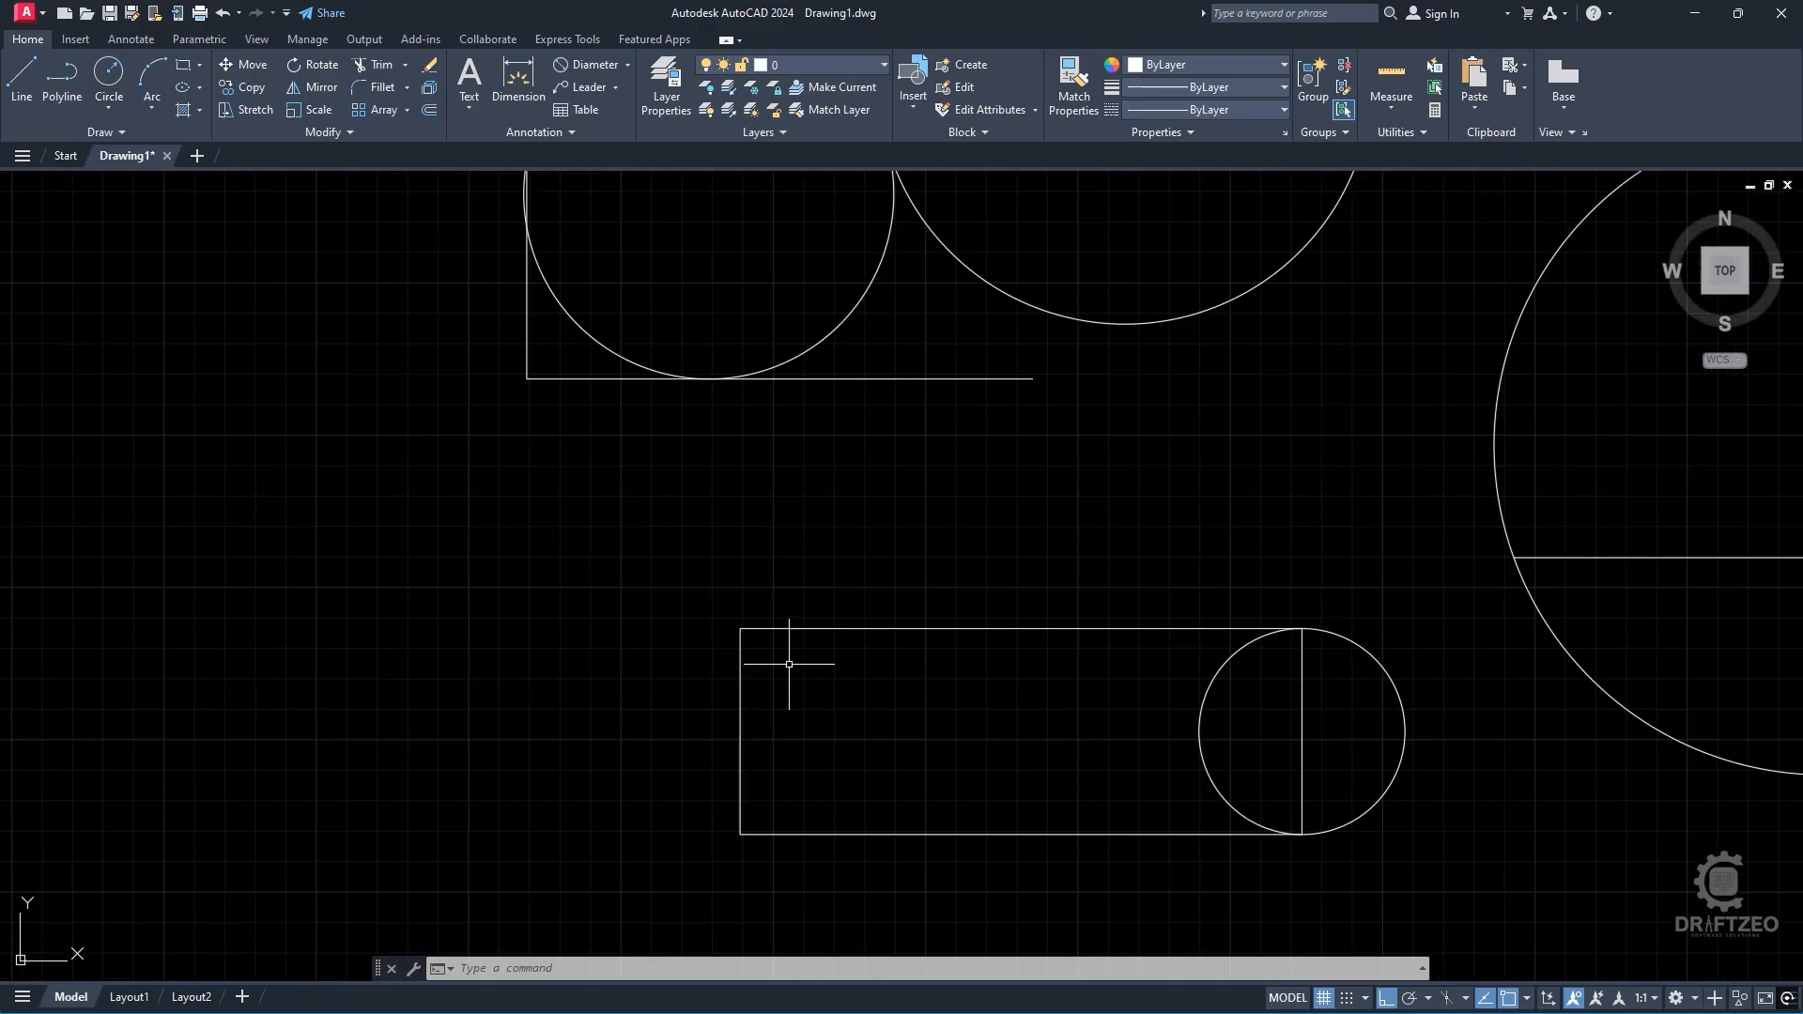
{"action": "scroll", "coordinate": [783, 662], "scroll_direction": "up", "scroll_amount": 5}
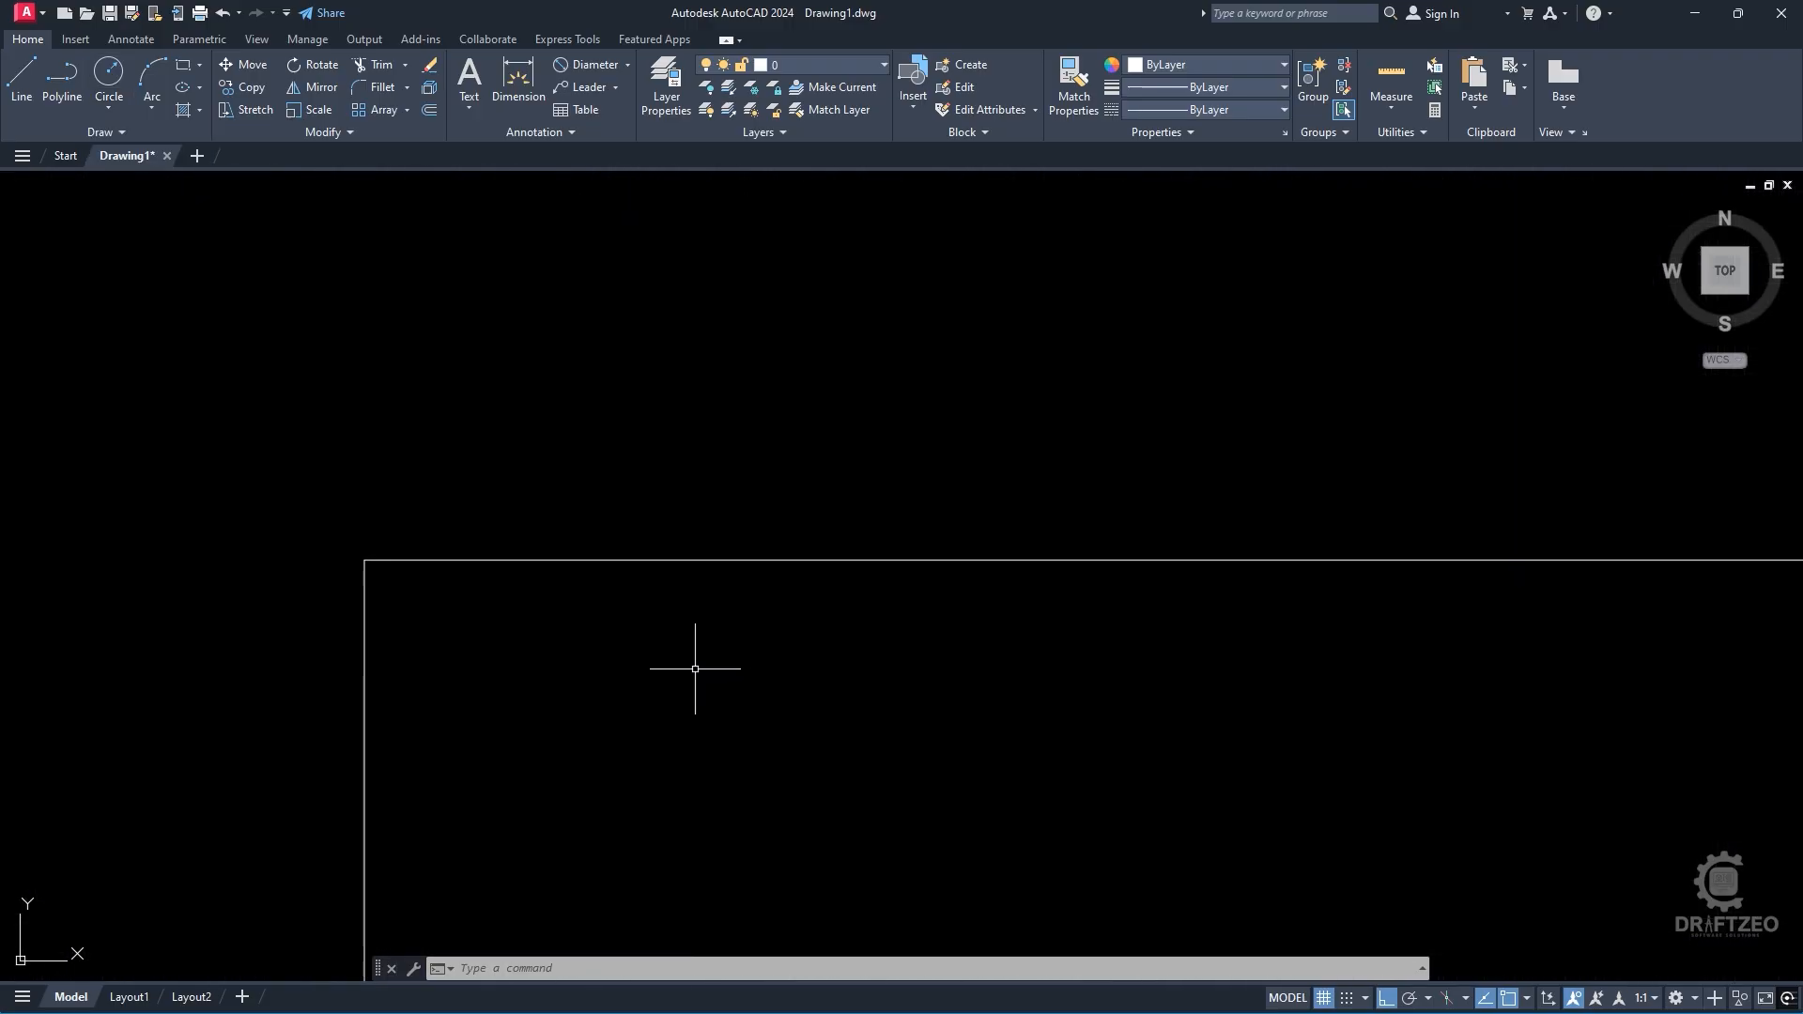
{"action": "scroll", "coordinate": [601, 667], "scroll_direction": "up", "scroll_amount": 2}
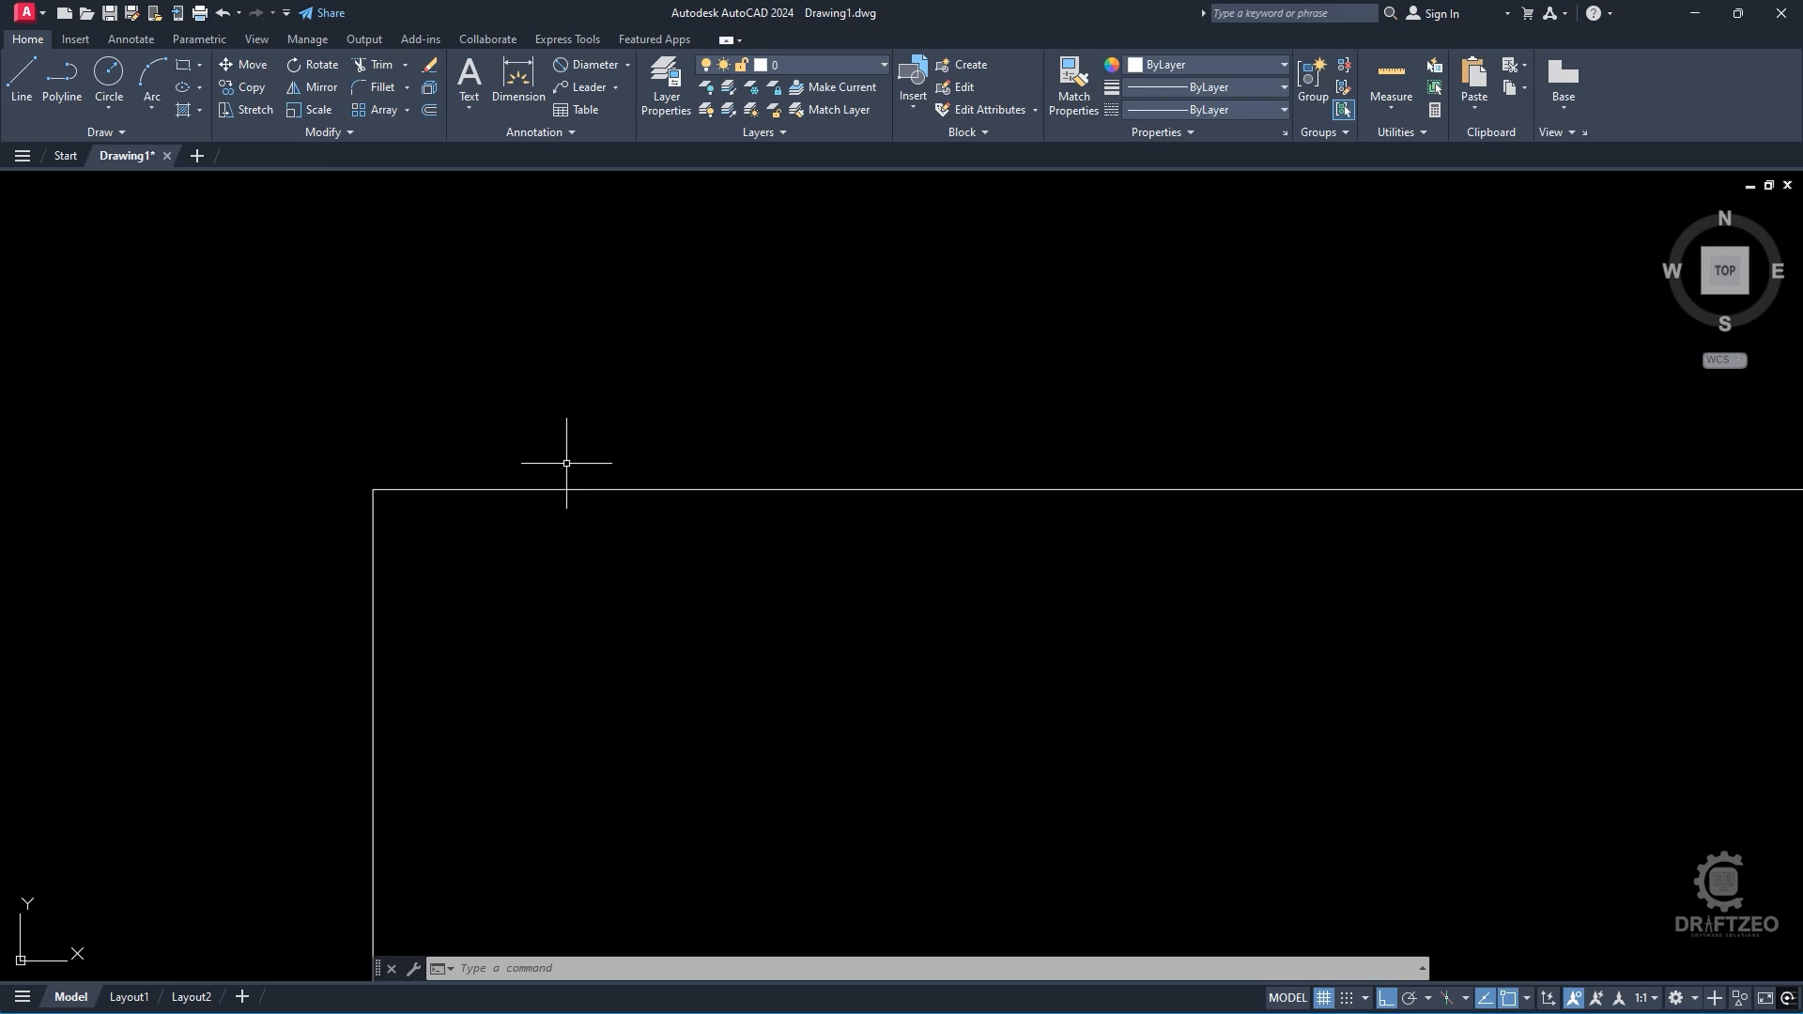
{"action": "left_click", "coordinate": [95, 110]}
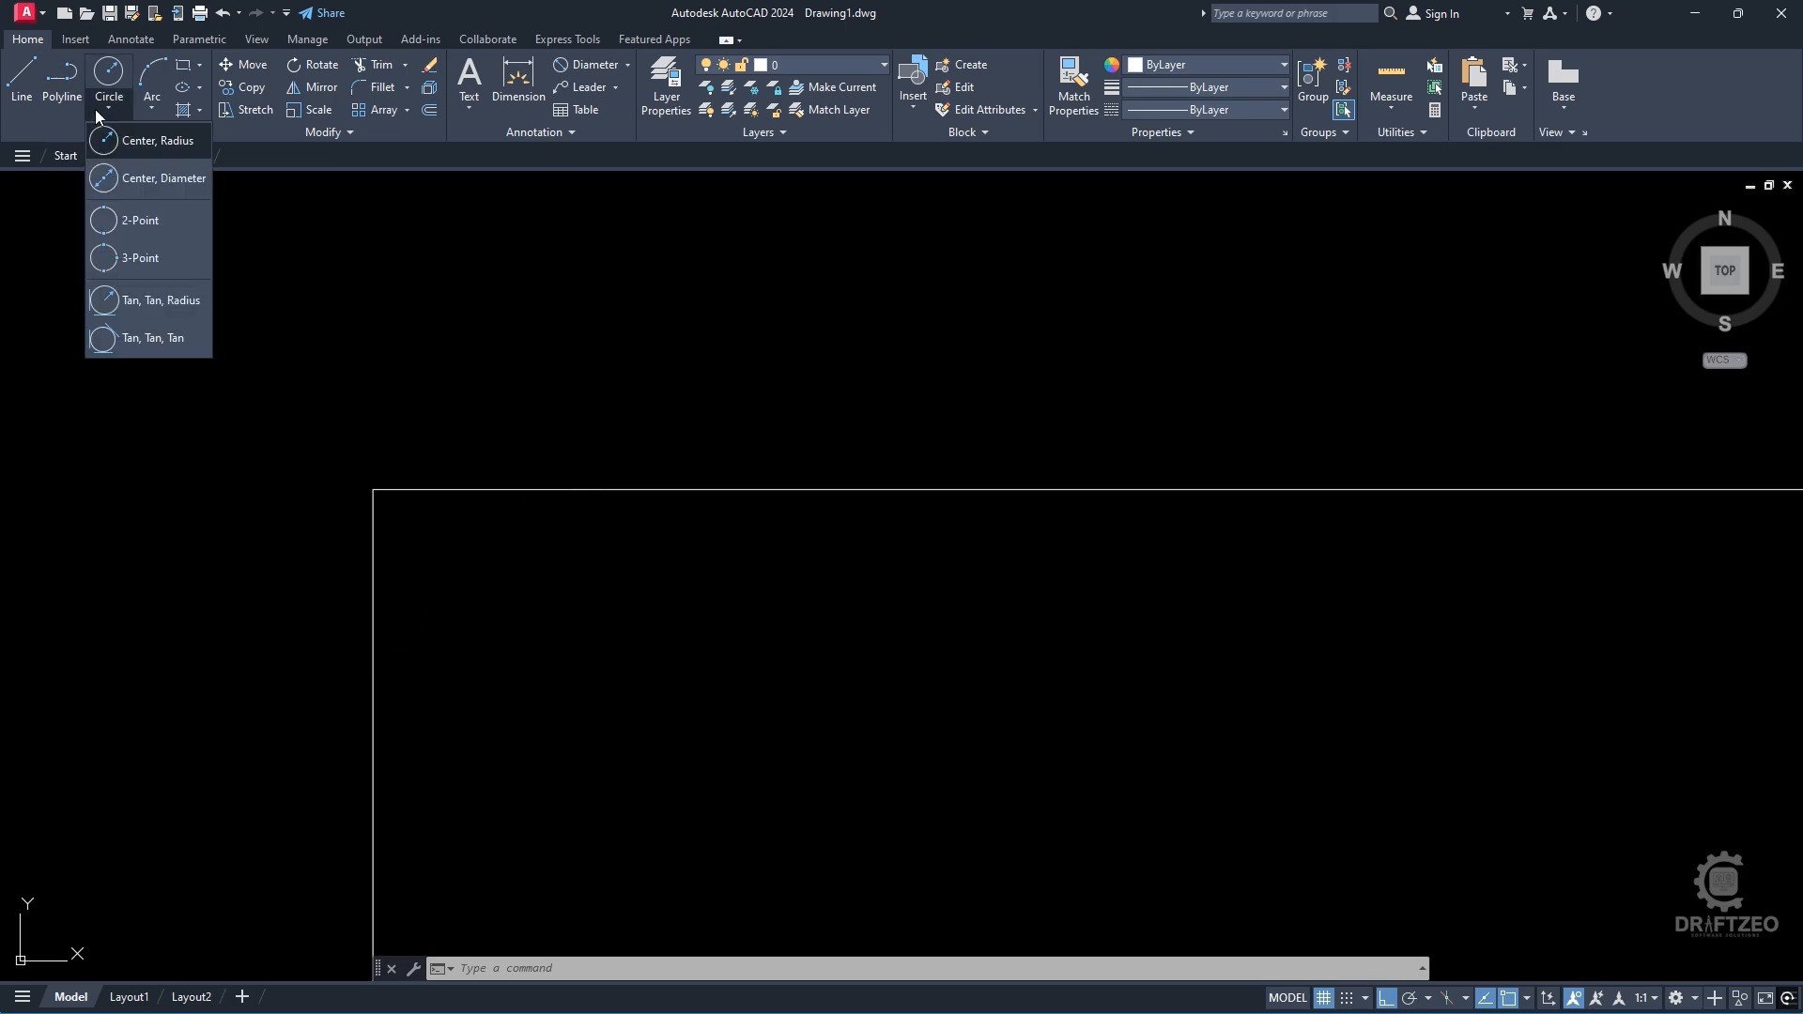
{"action": "left_click", "coordinate": [178, 306]}
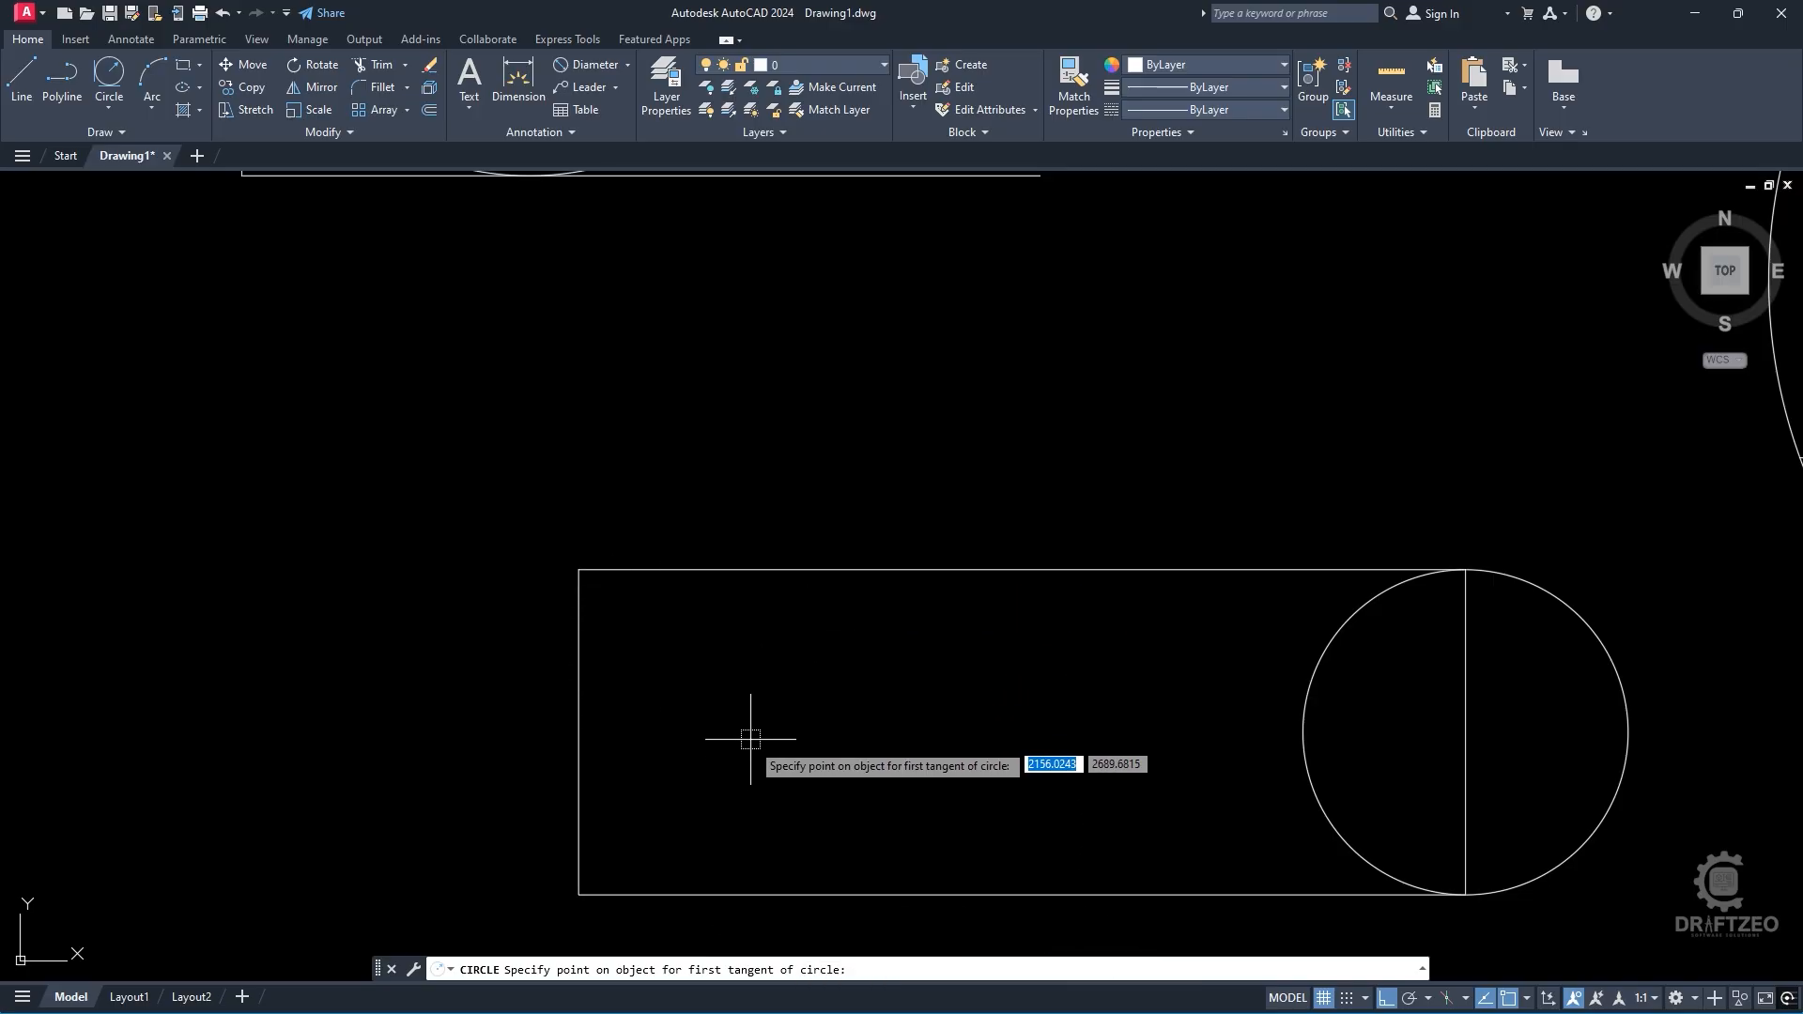
{"action": "scroll", "coordinate": [752, 750], "scroll_direction": "down", "scroll_amount": 2}
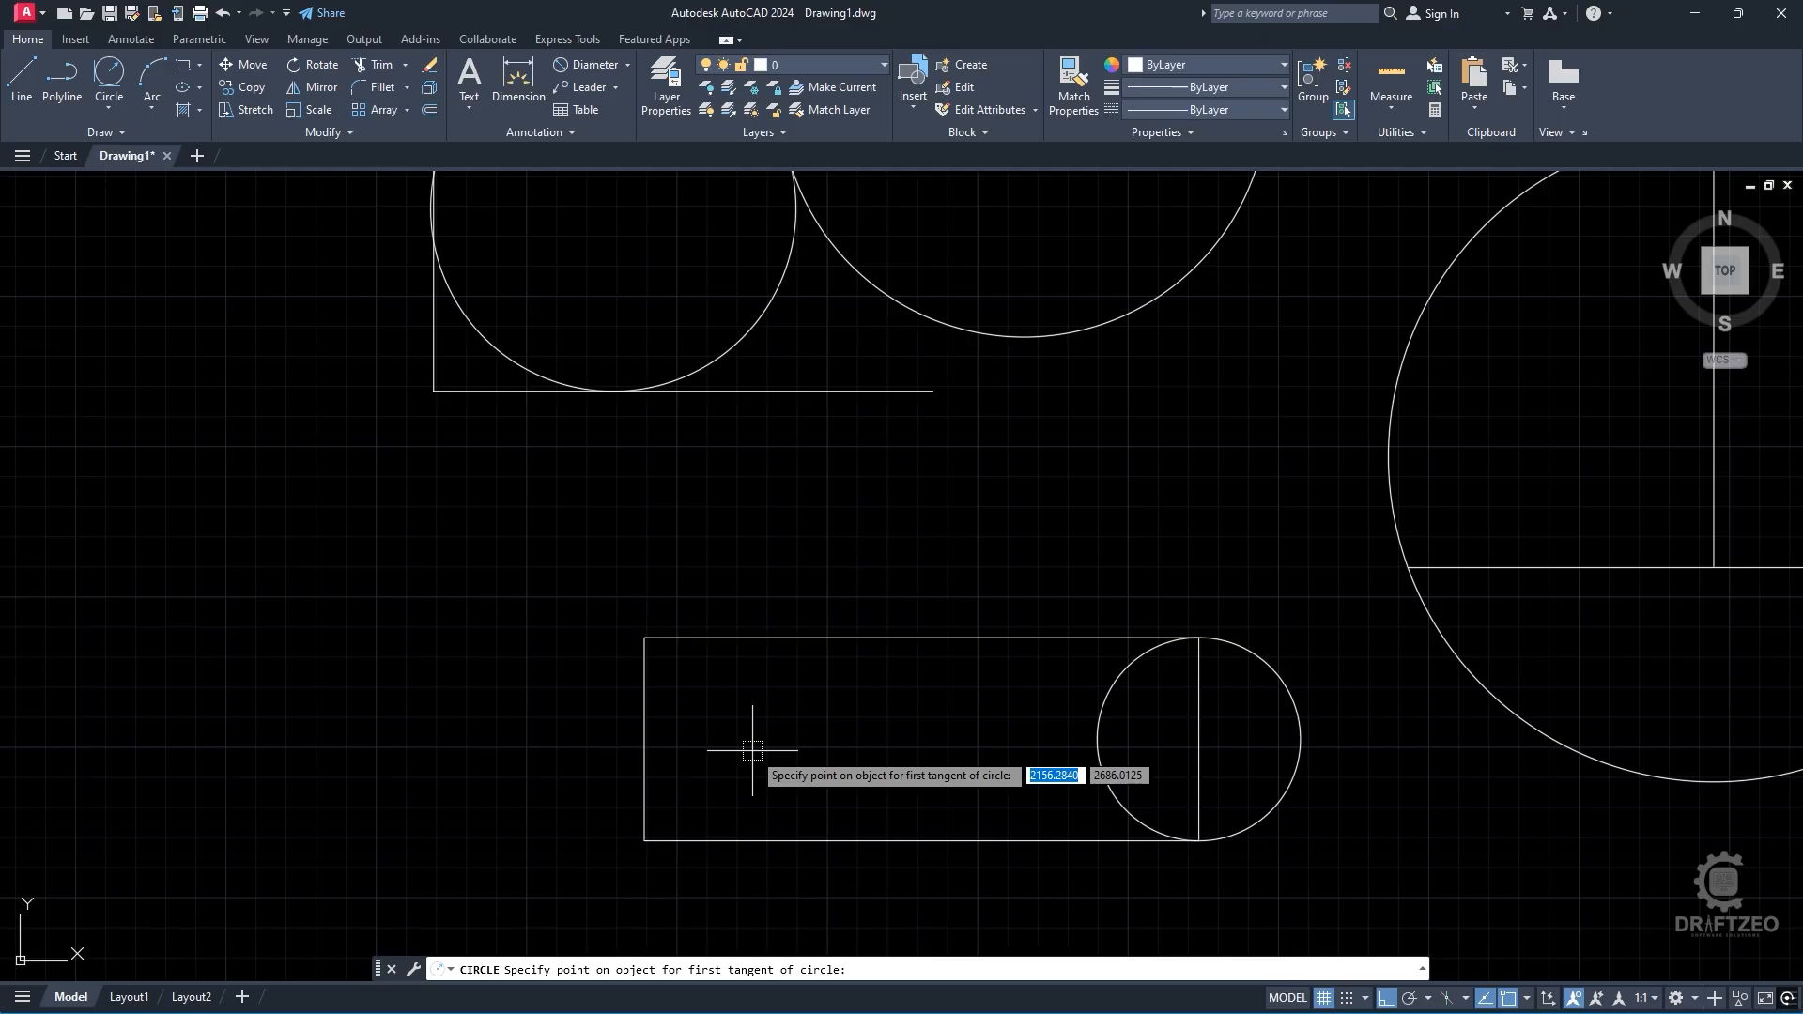
{"action": "scroll", "coordinate": [826, 616], "scroll_direction": "up", "scroll_amount": 3}
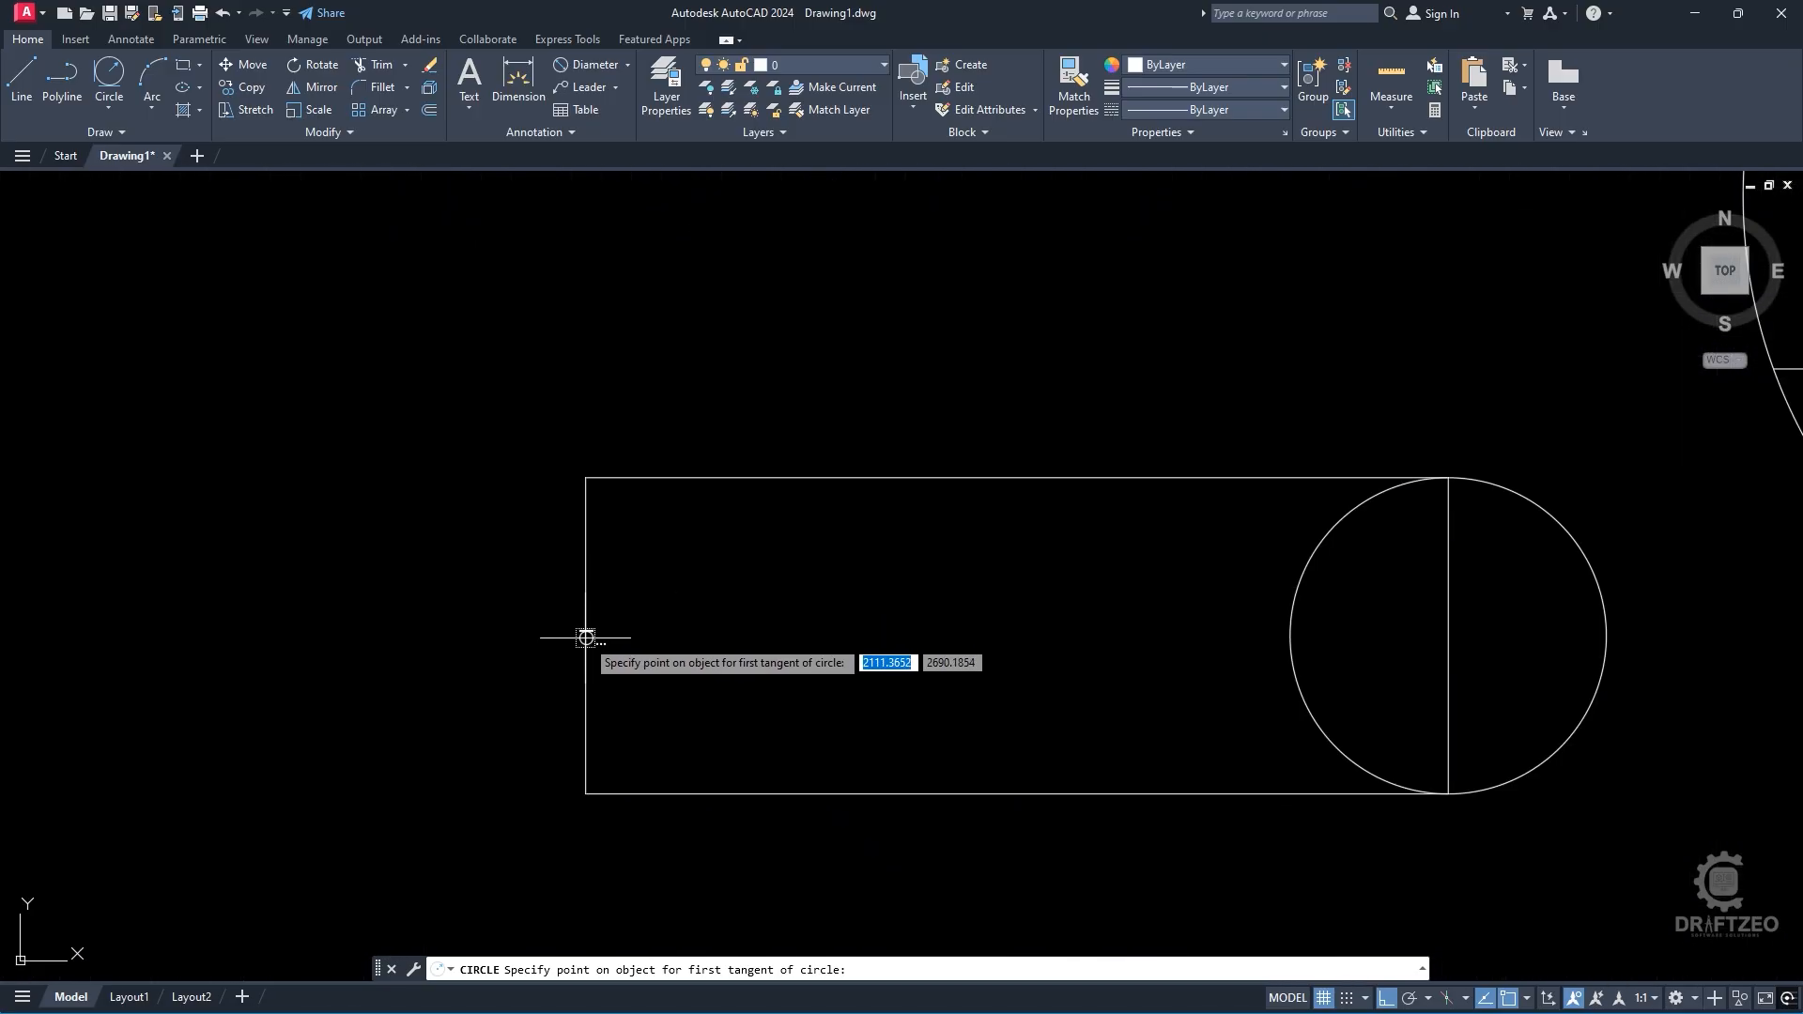
{"action": "left_click", "coordinate": [586, 637]}
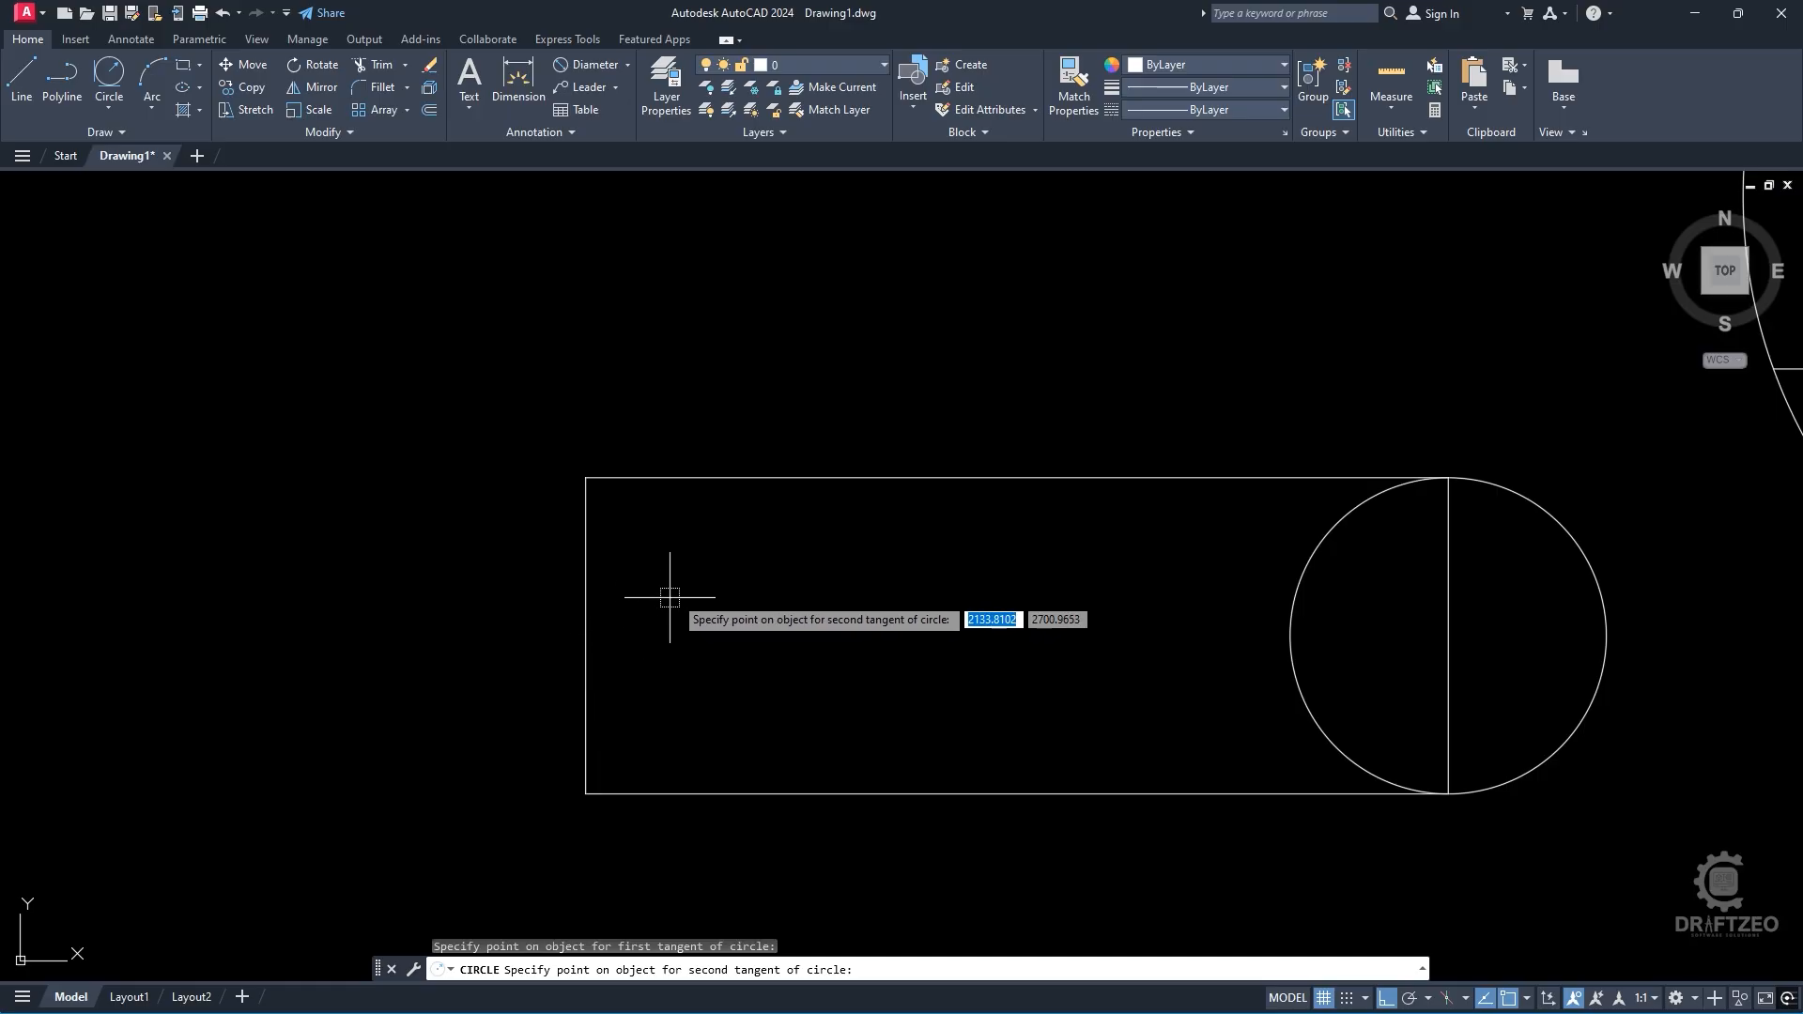
{"action": "left_click", "coordinate": [738, 479]}
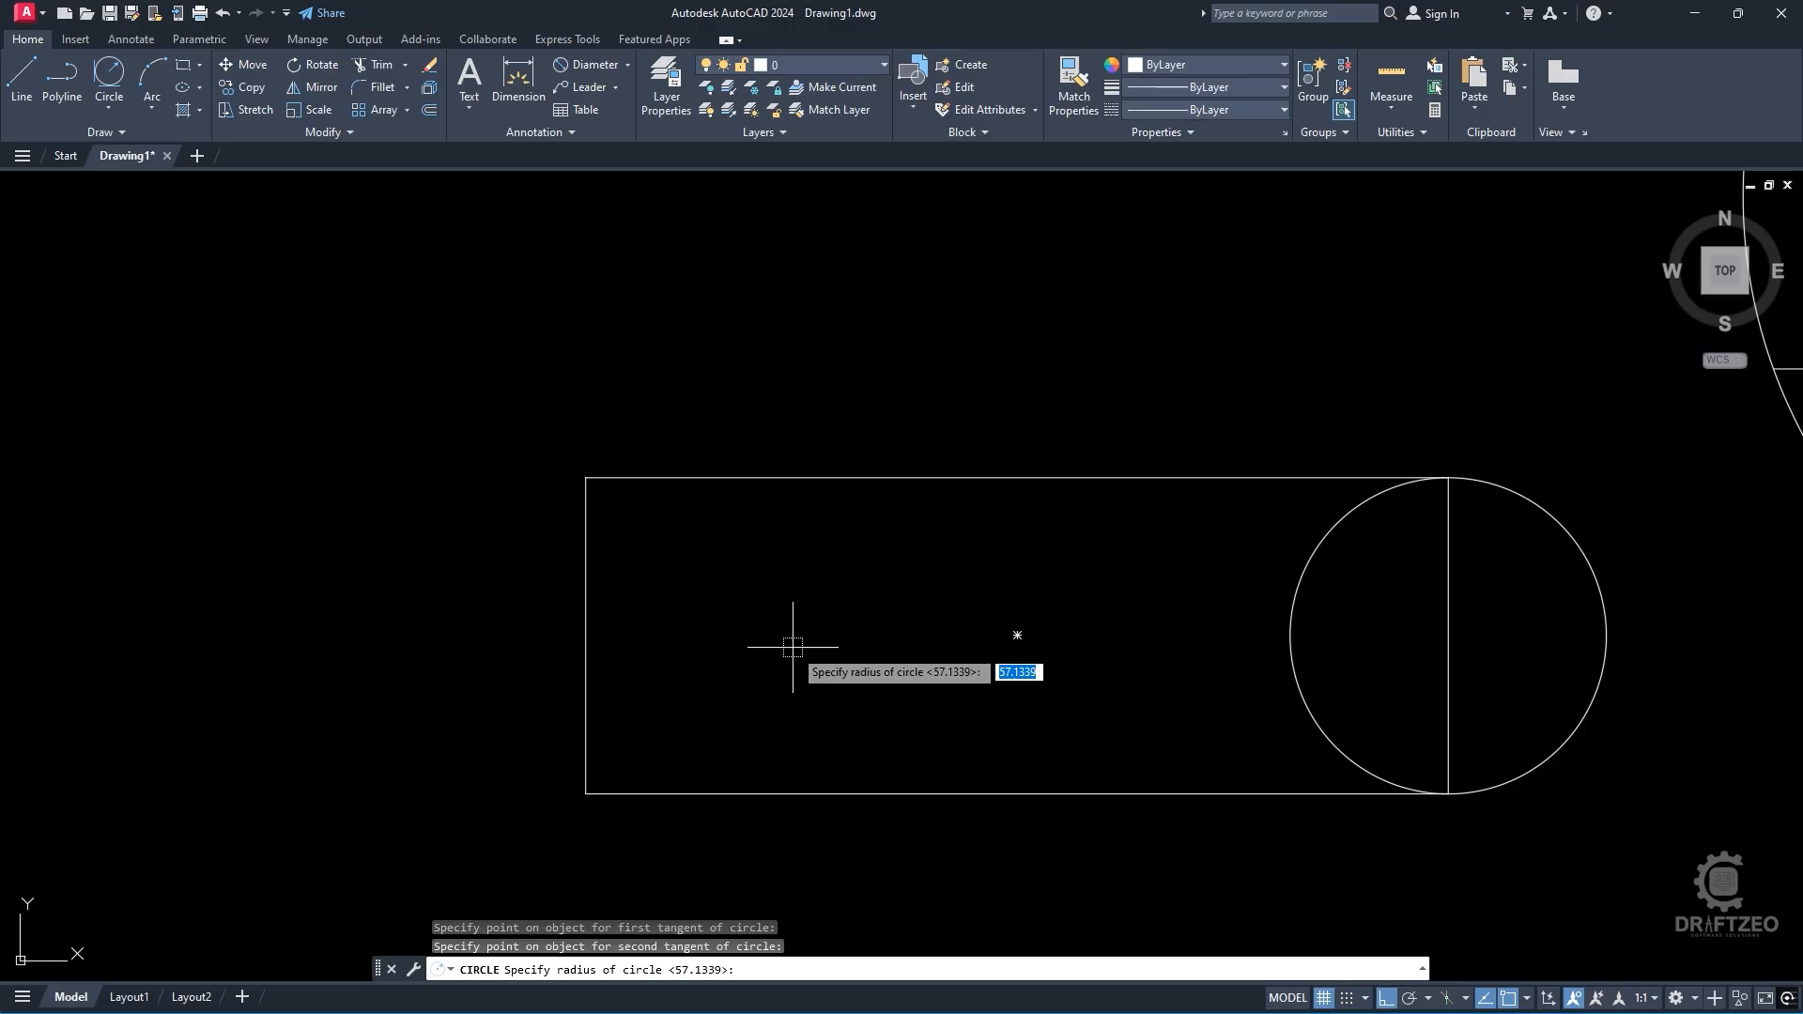
{"action": "key", "text": "Return"}
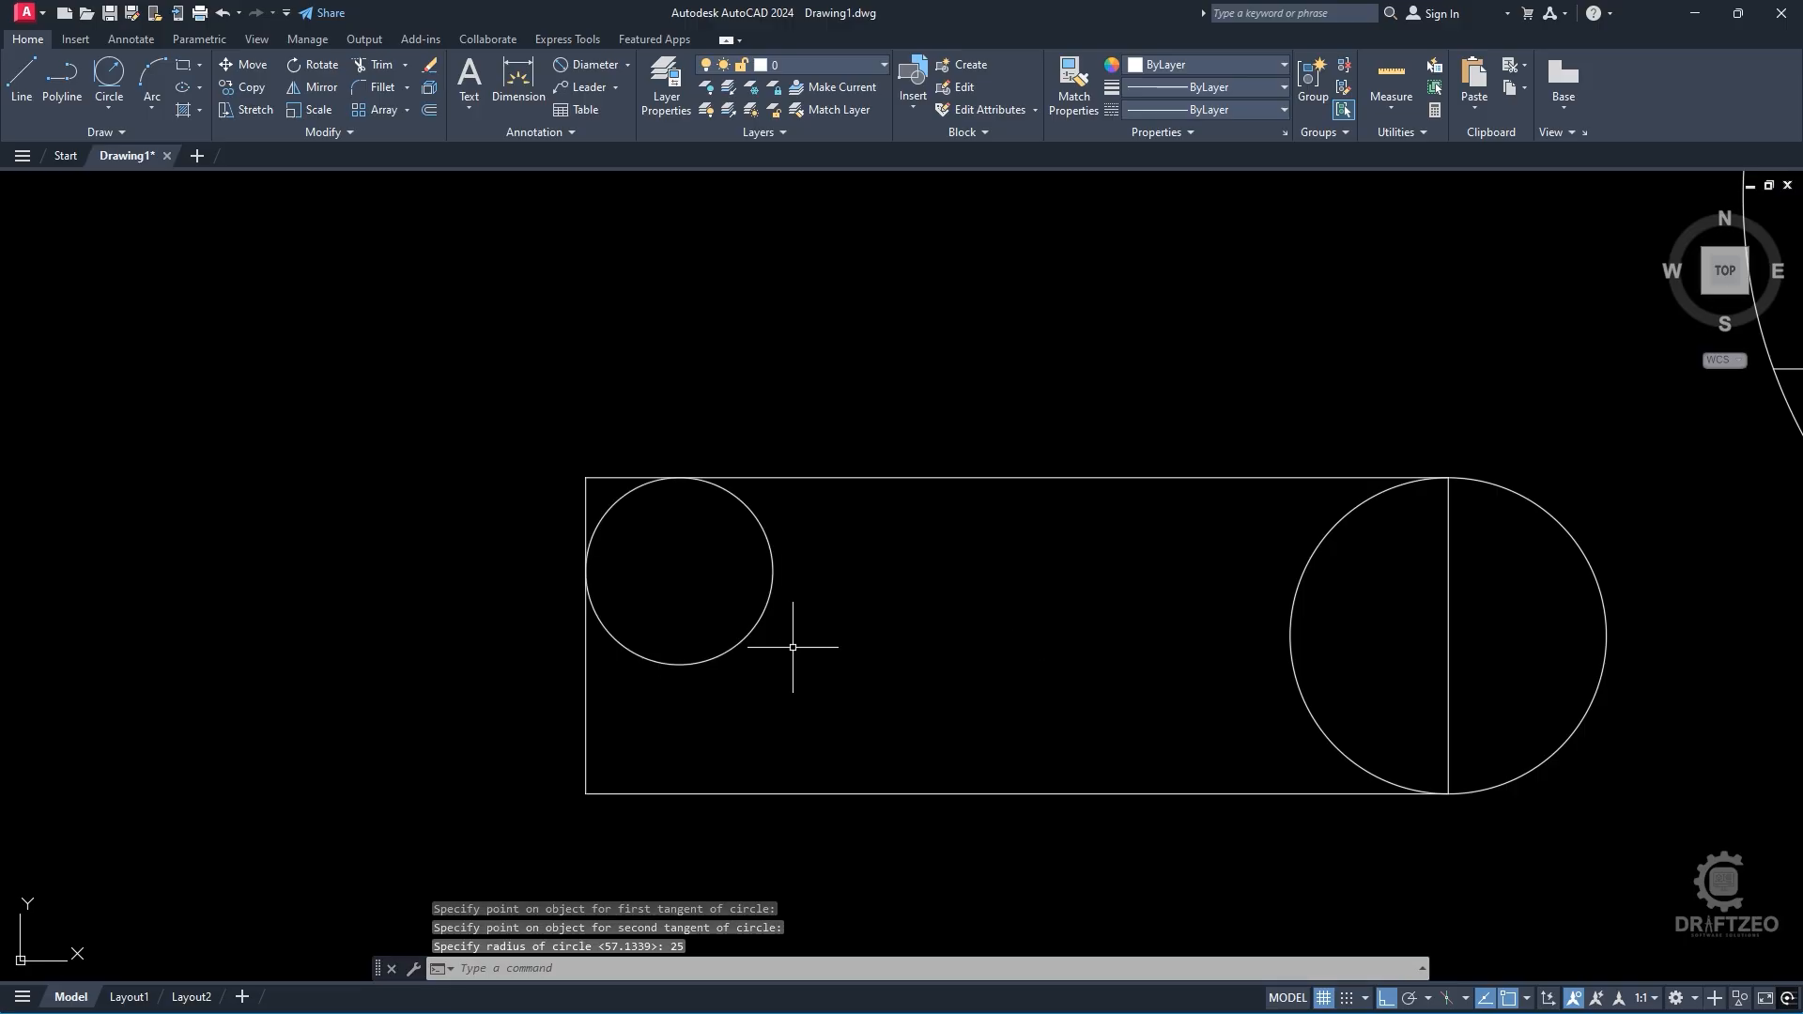
{"action": "scroll", "coordinate": [728, 577], "scroll_direction": "up", "scroll_amount": 2}
{"action": "middle_click_drag", "start_coordinate": [724, 560], "coordinate": [777, 632]}
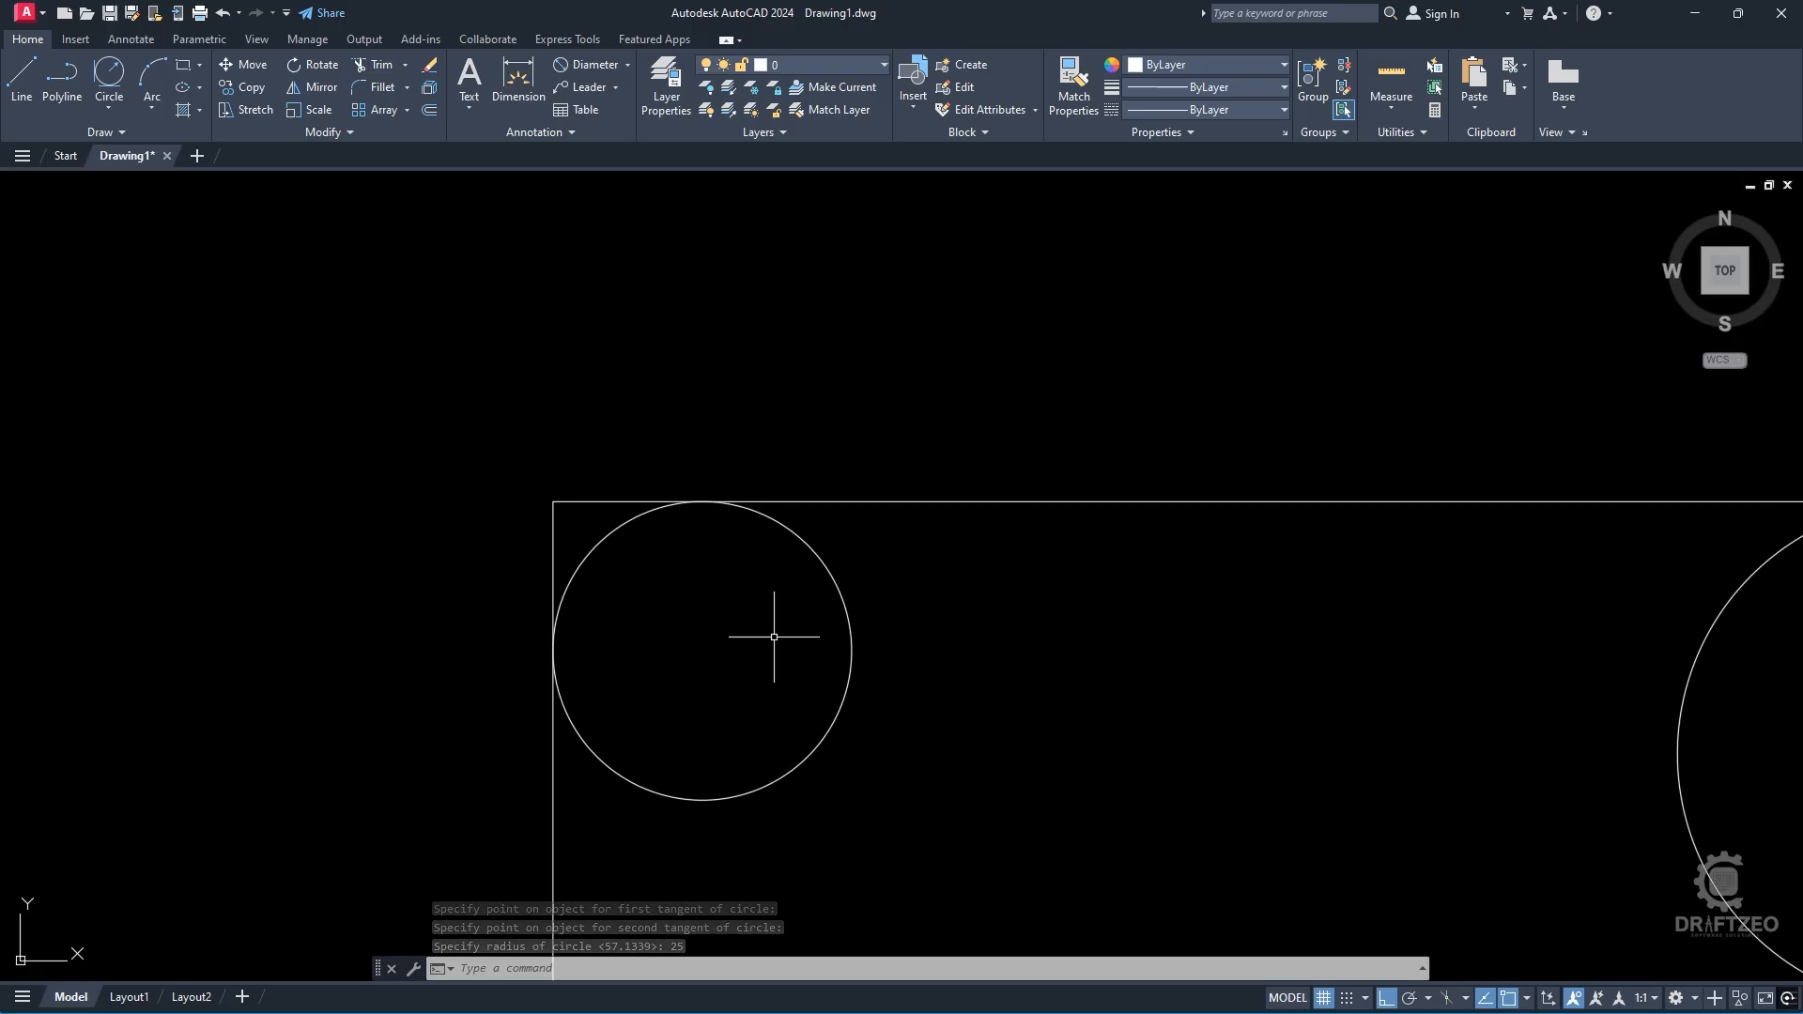
Erase the radius 25 circle in the upper left corner of the rectangle
{"action": "scroll", "coordinate": [626, 554], "scroll_direction": "up", "scroll_amount": 3}
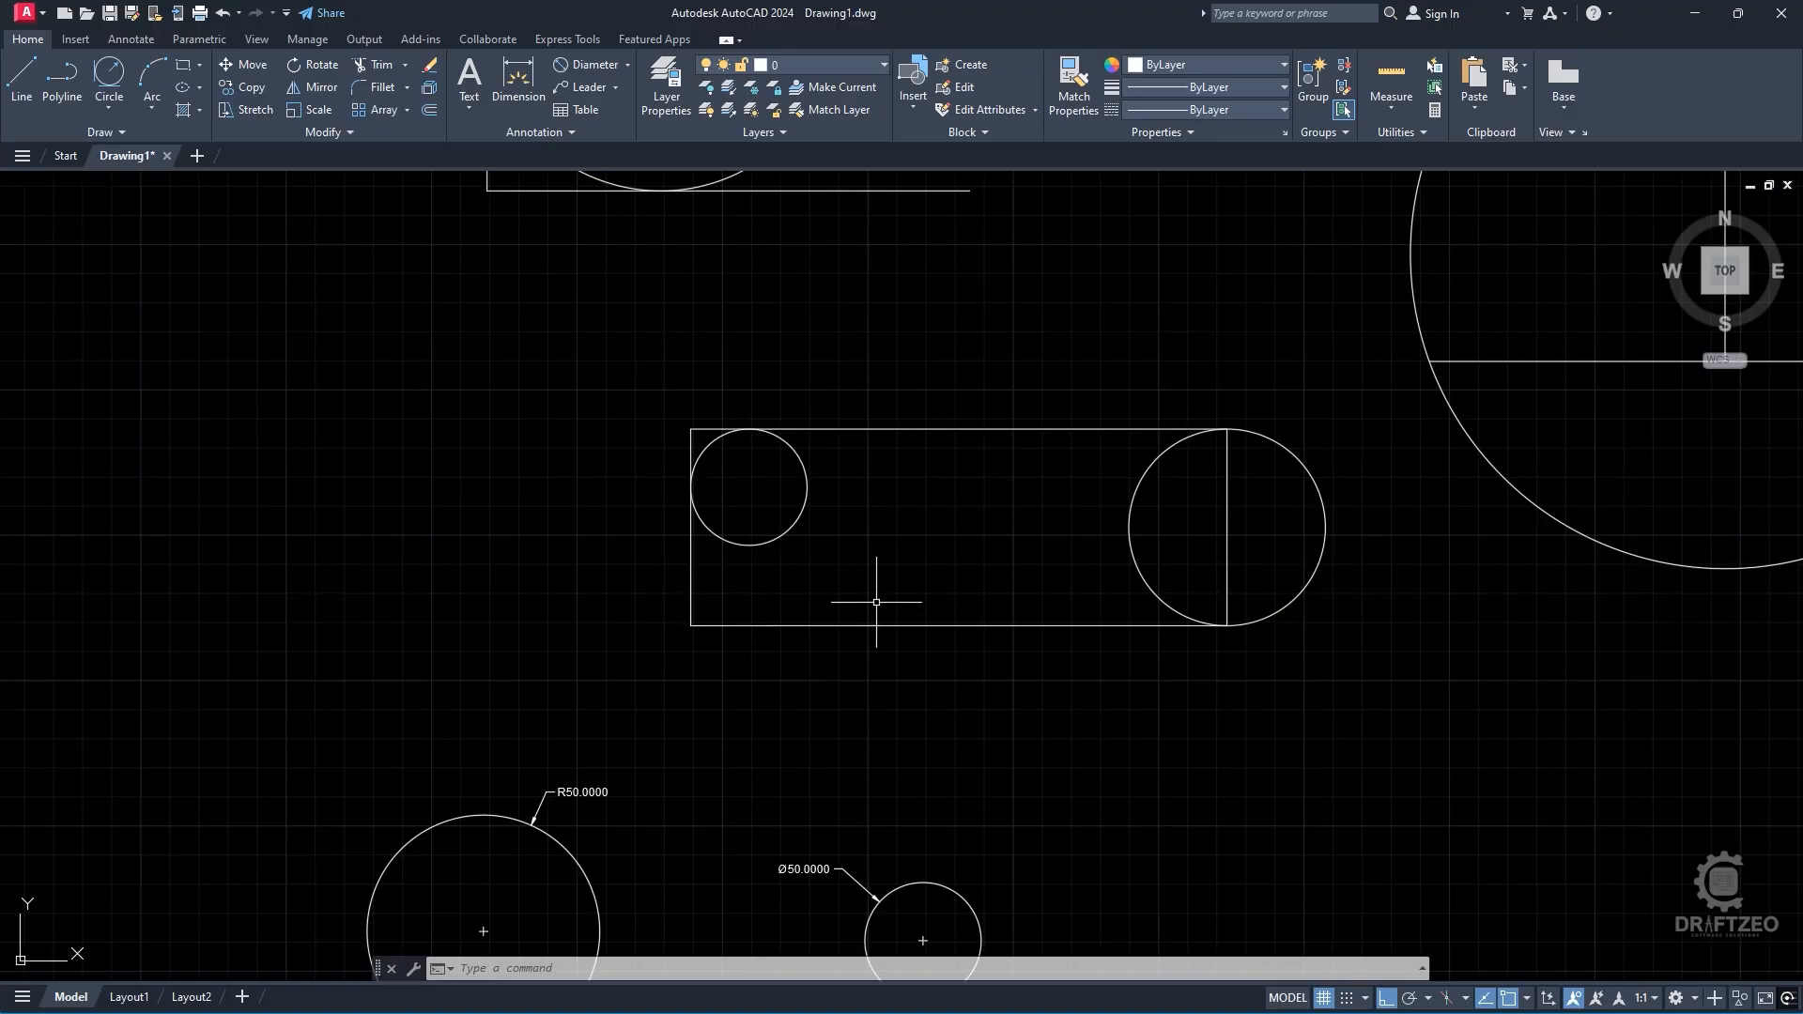
{"action": "left_click", "coordinate": [109, 106]}
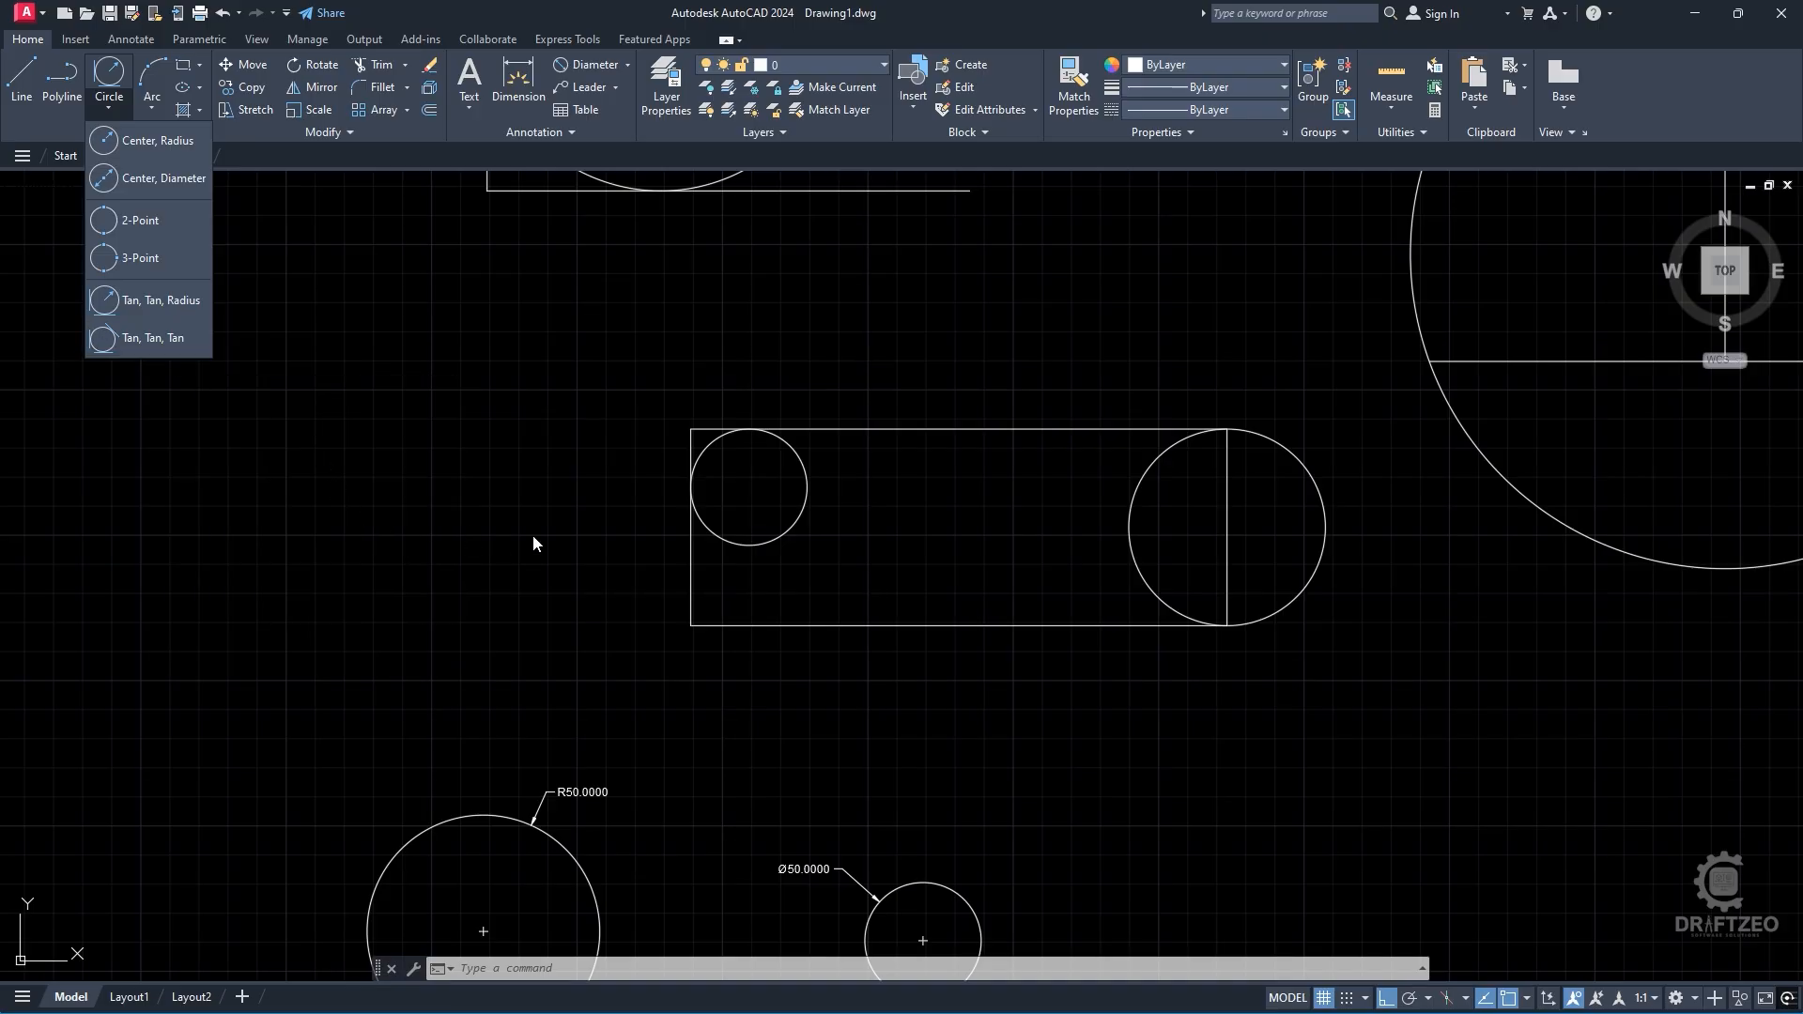
{"action": "left_click", "coordinate": [817, 567]}
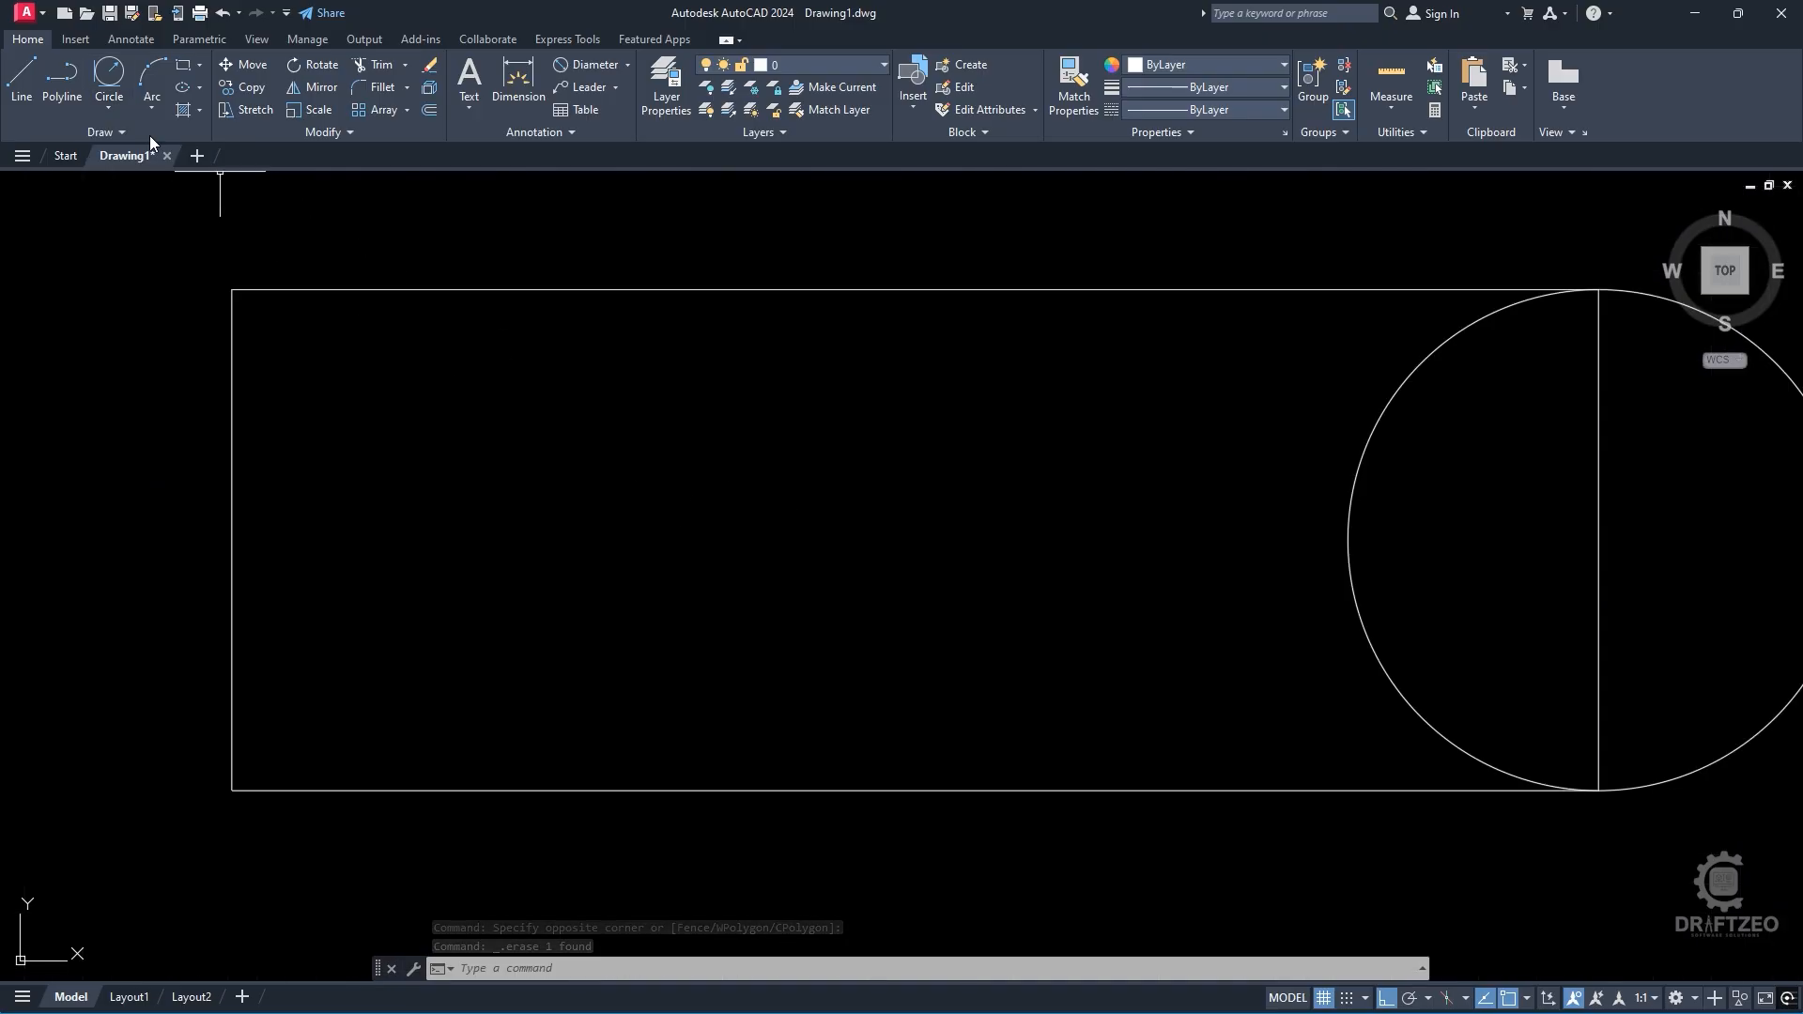
Draw a Tan, Tan, Tan circle tangent to the rectangle's bottom, left and top edges
{"action": "left_click", "coordinate": [120, 110]}
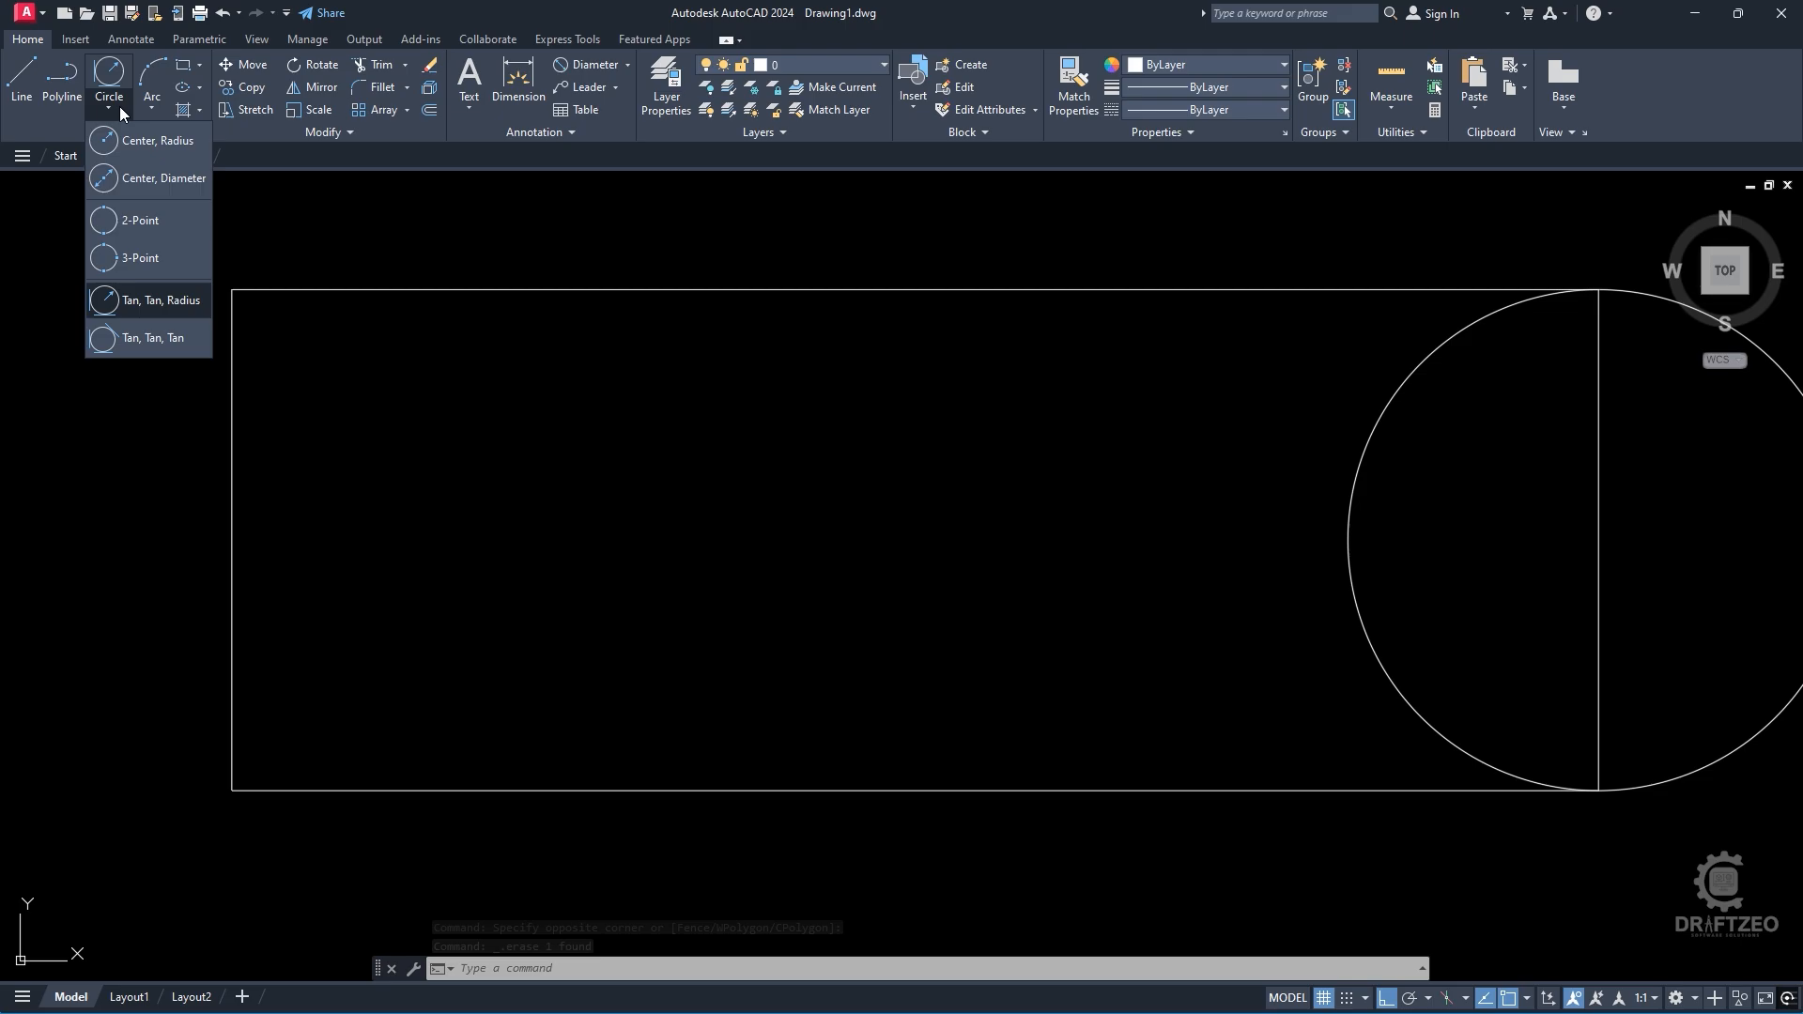
{"action": "left_click", "coordinate": [137, 336]}
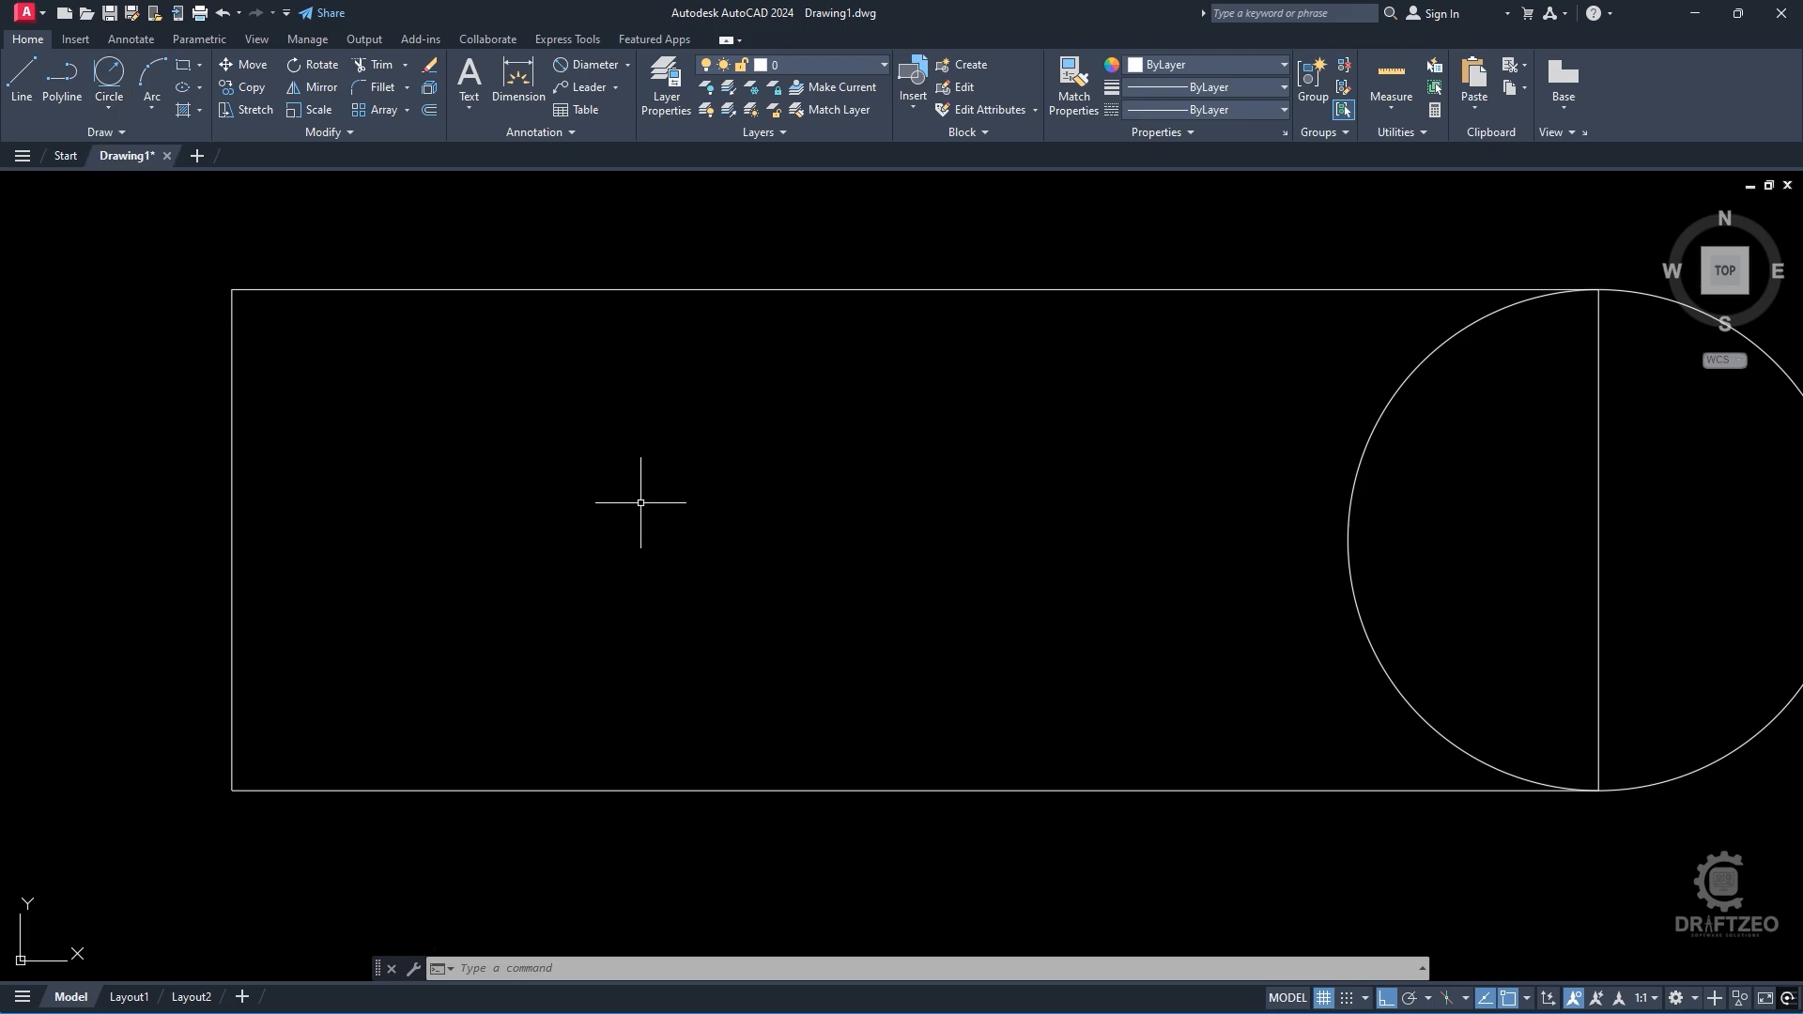
{"action": "left_click", "coordinate": [648, 786]}
{"action": "left_click", "coordinate": [233, 515]}
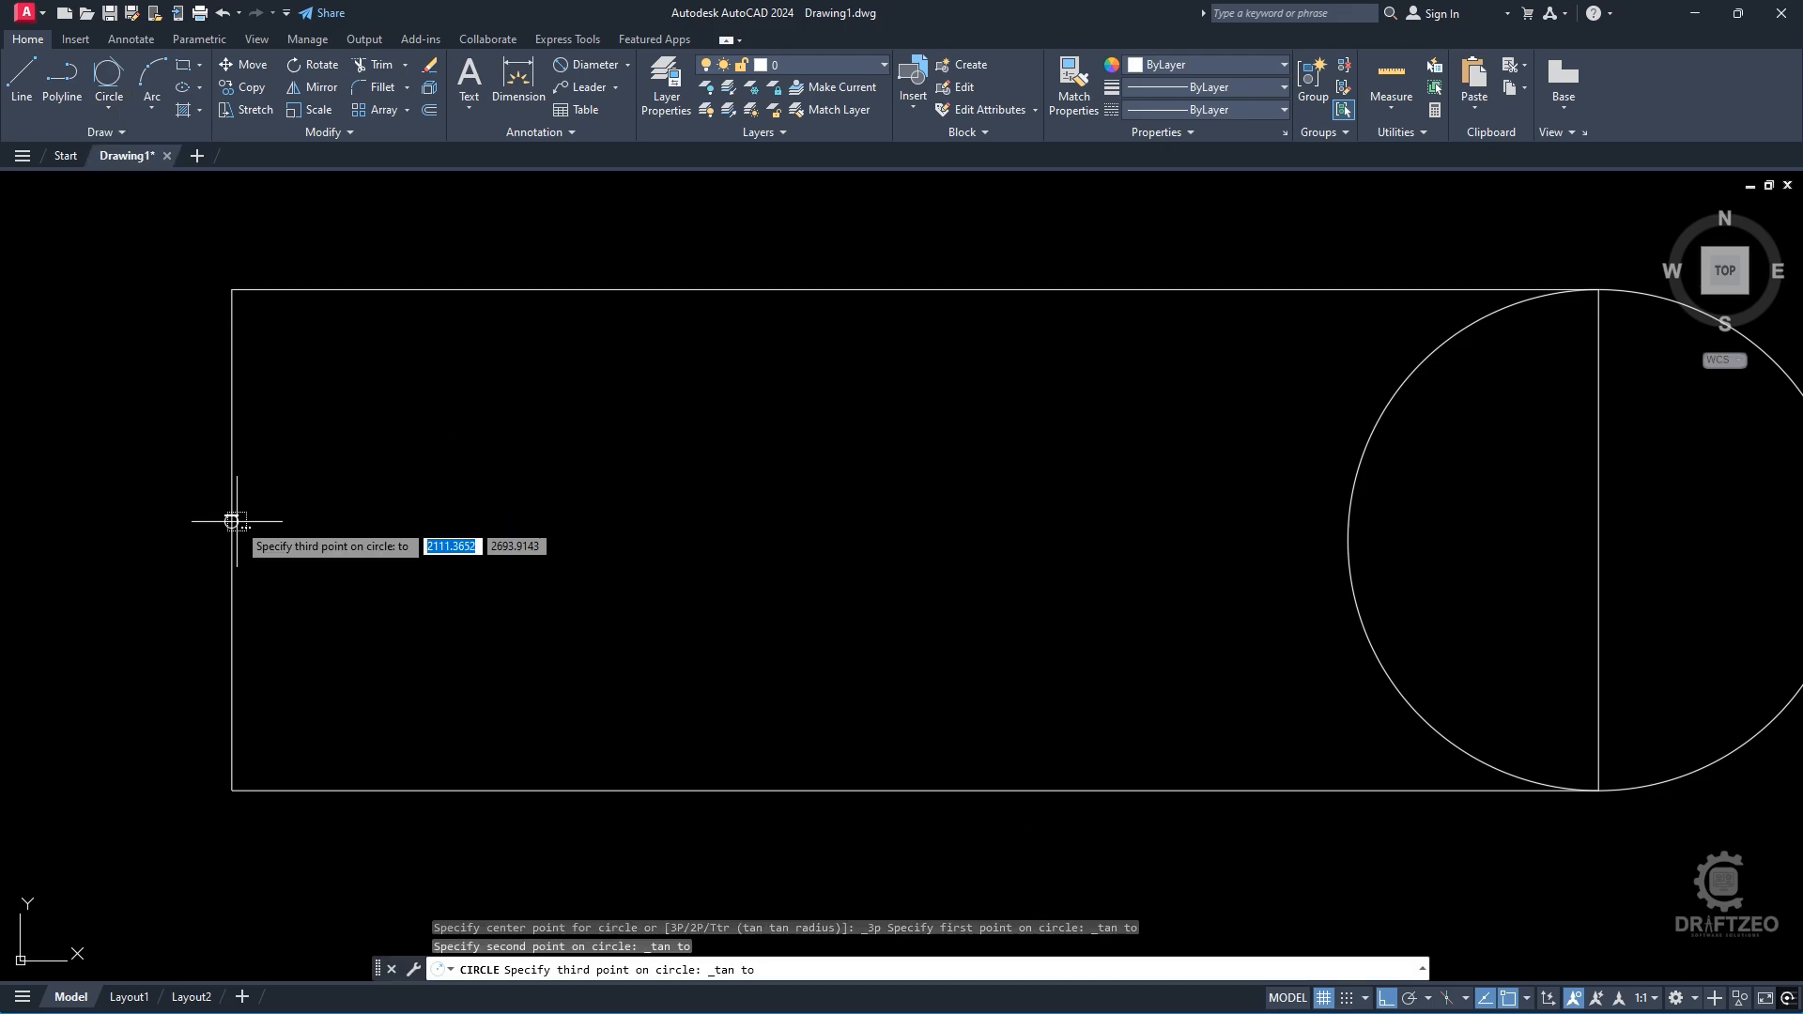
{"action": "left_click", "coordinate": [579, 289]}
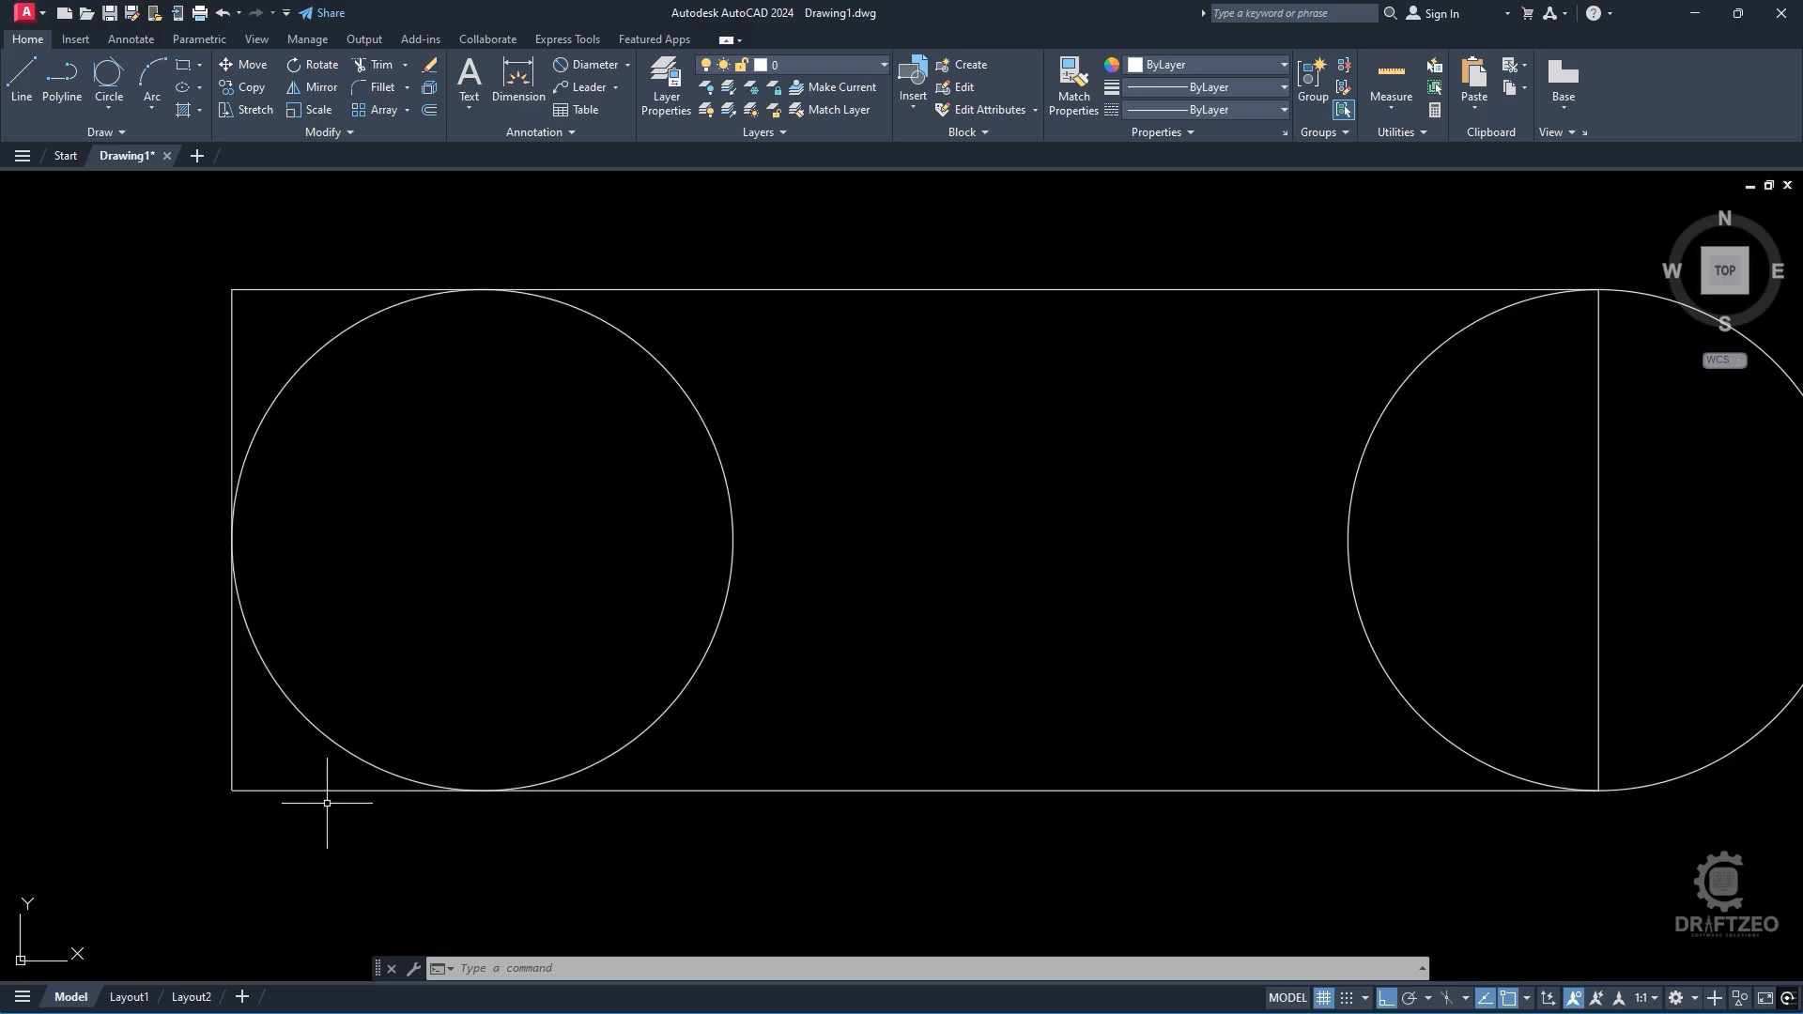
Trim the rectangle's top edge back to the left circle and remove both halves of the left edge with Trim
{"action": "scroll", "coordinate": [642, 714], "scroll_direction": "down", "scroll_amount": 2}
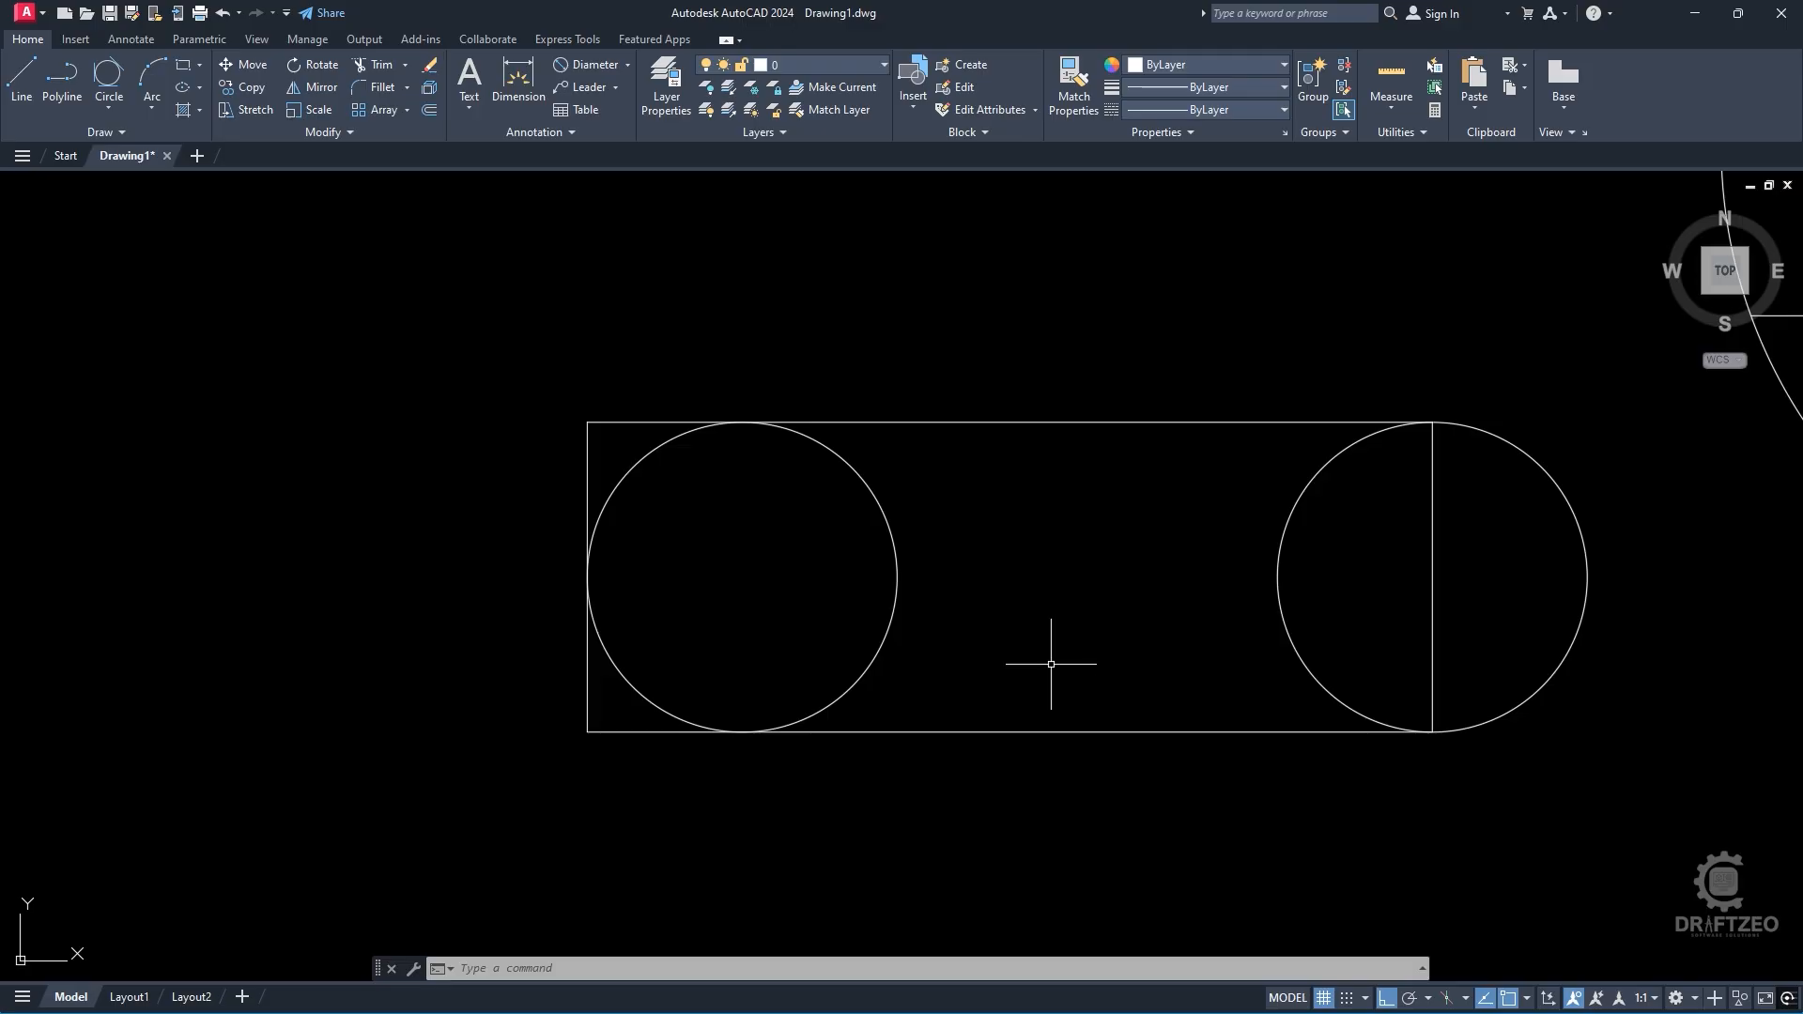
{"action": "scroll", "coordinate": [616, 482], "scroll_direction": "up", "scroll_amount": 2}
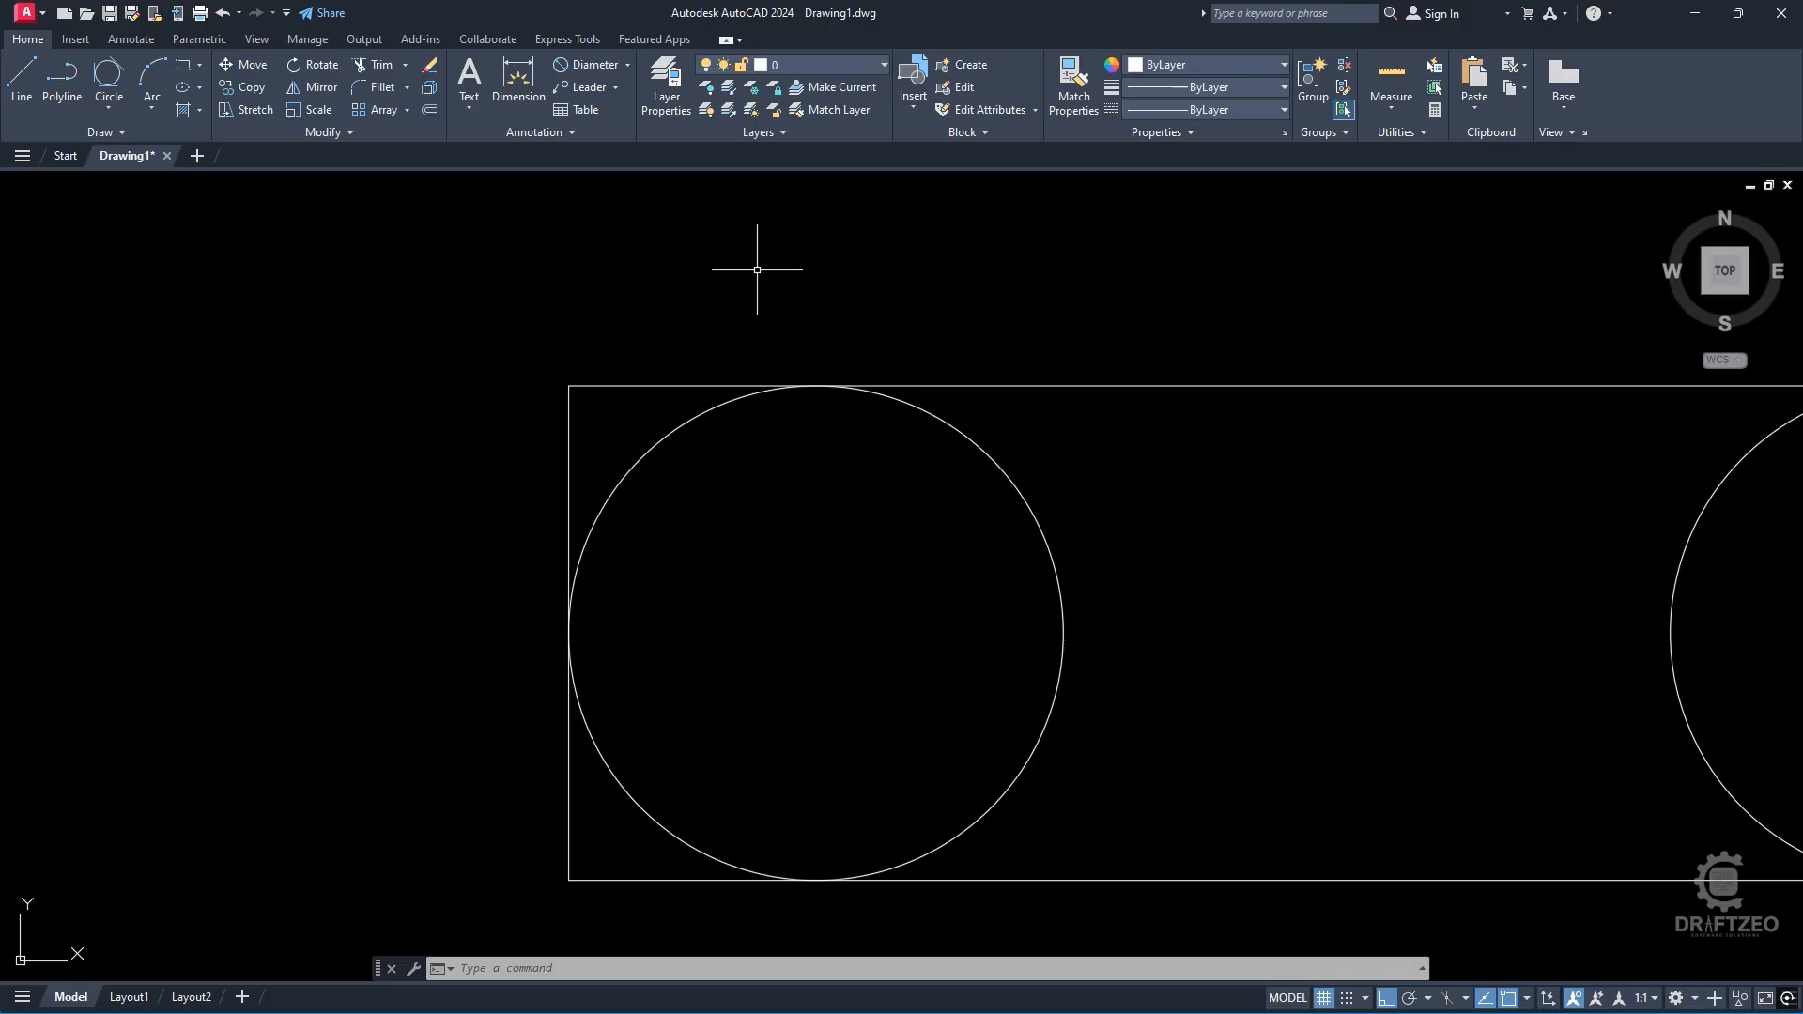
{"action": "type", "text": "tr"}
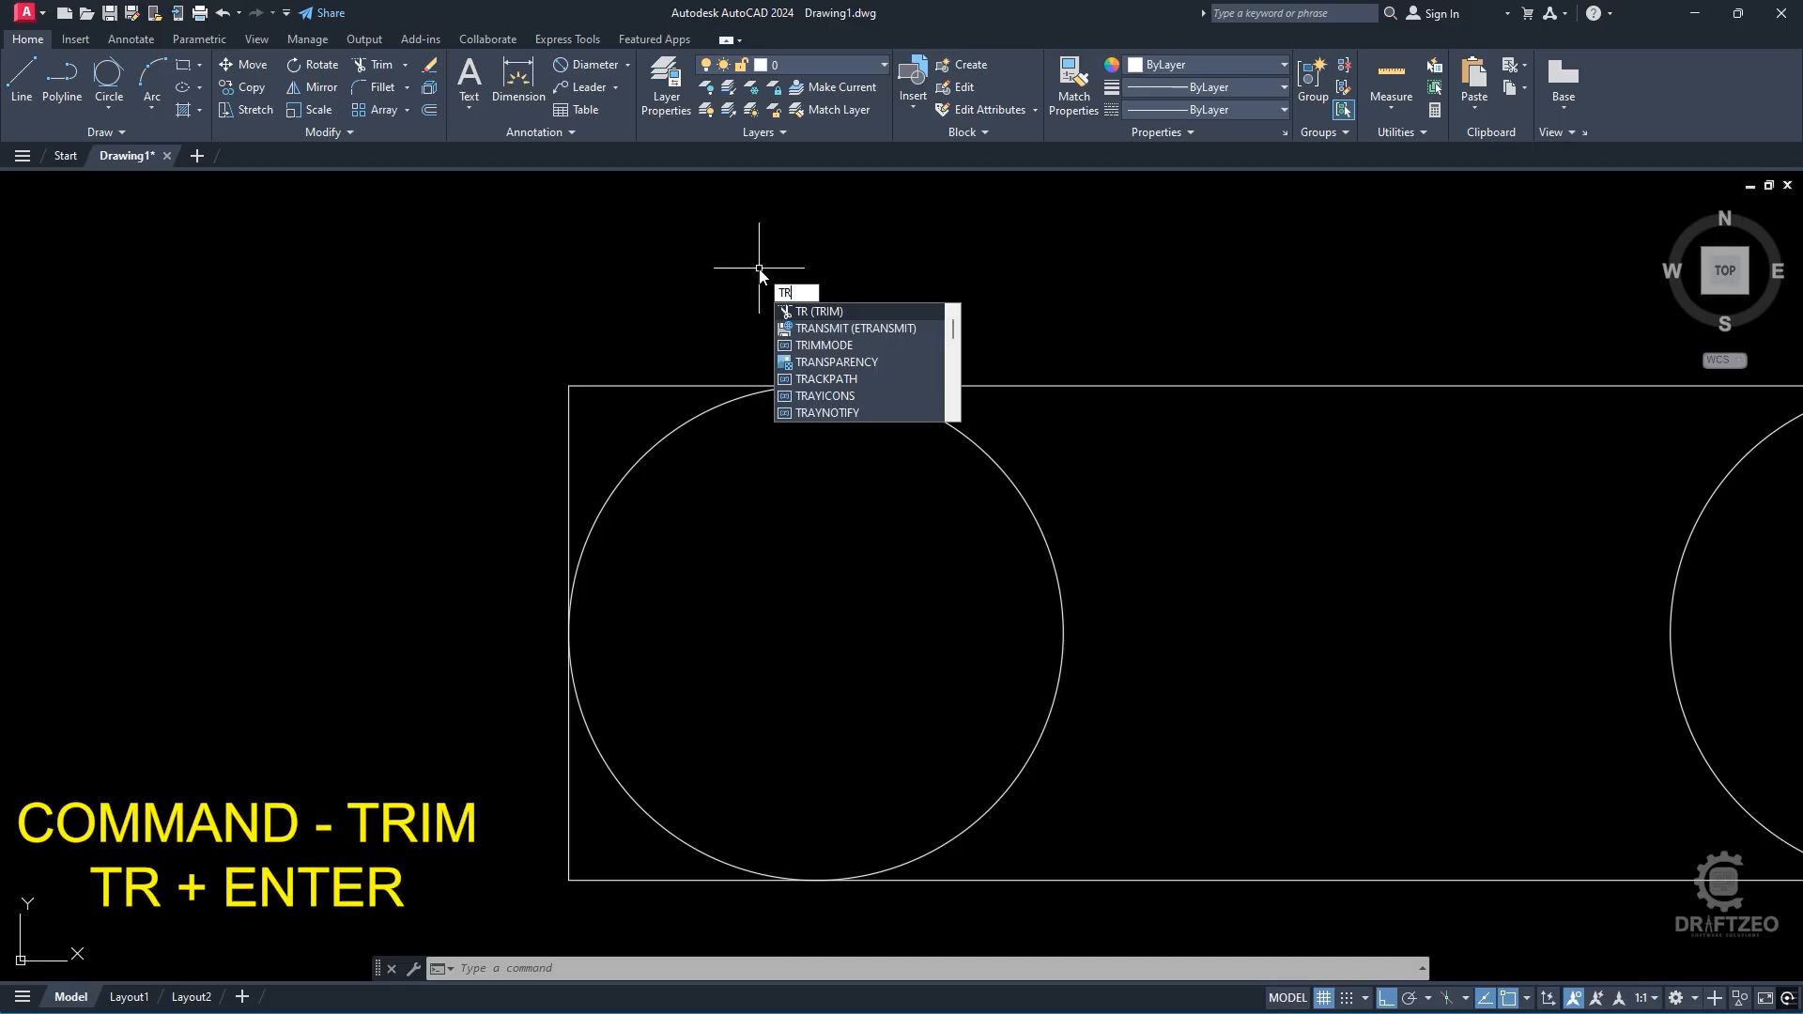
{"action": "key", "text": "Return"}
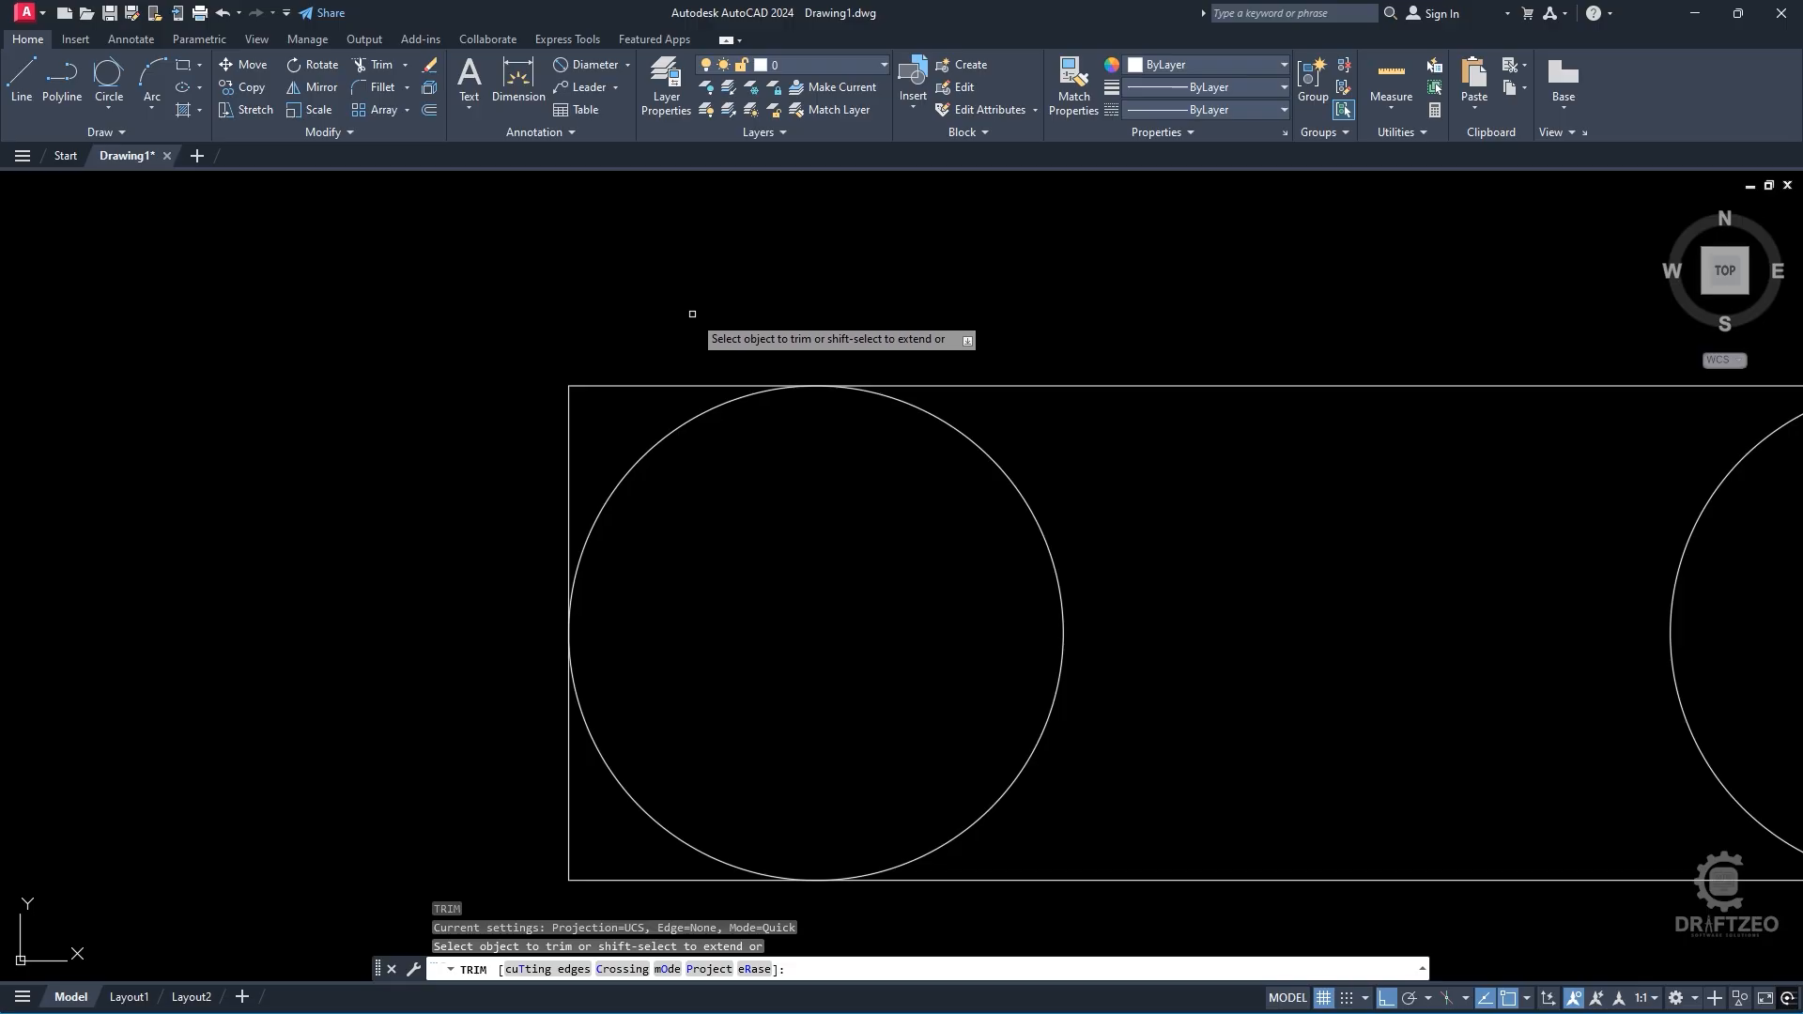
{"action": "left_click", "coordinate": [637, 386]}
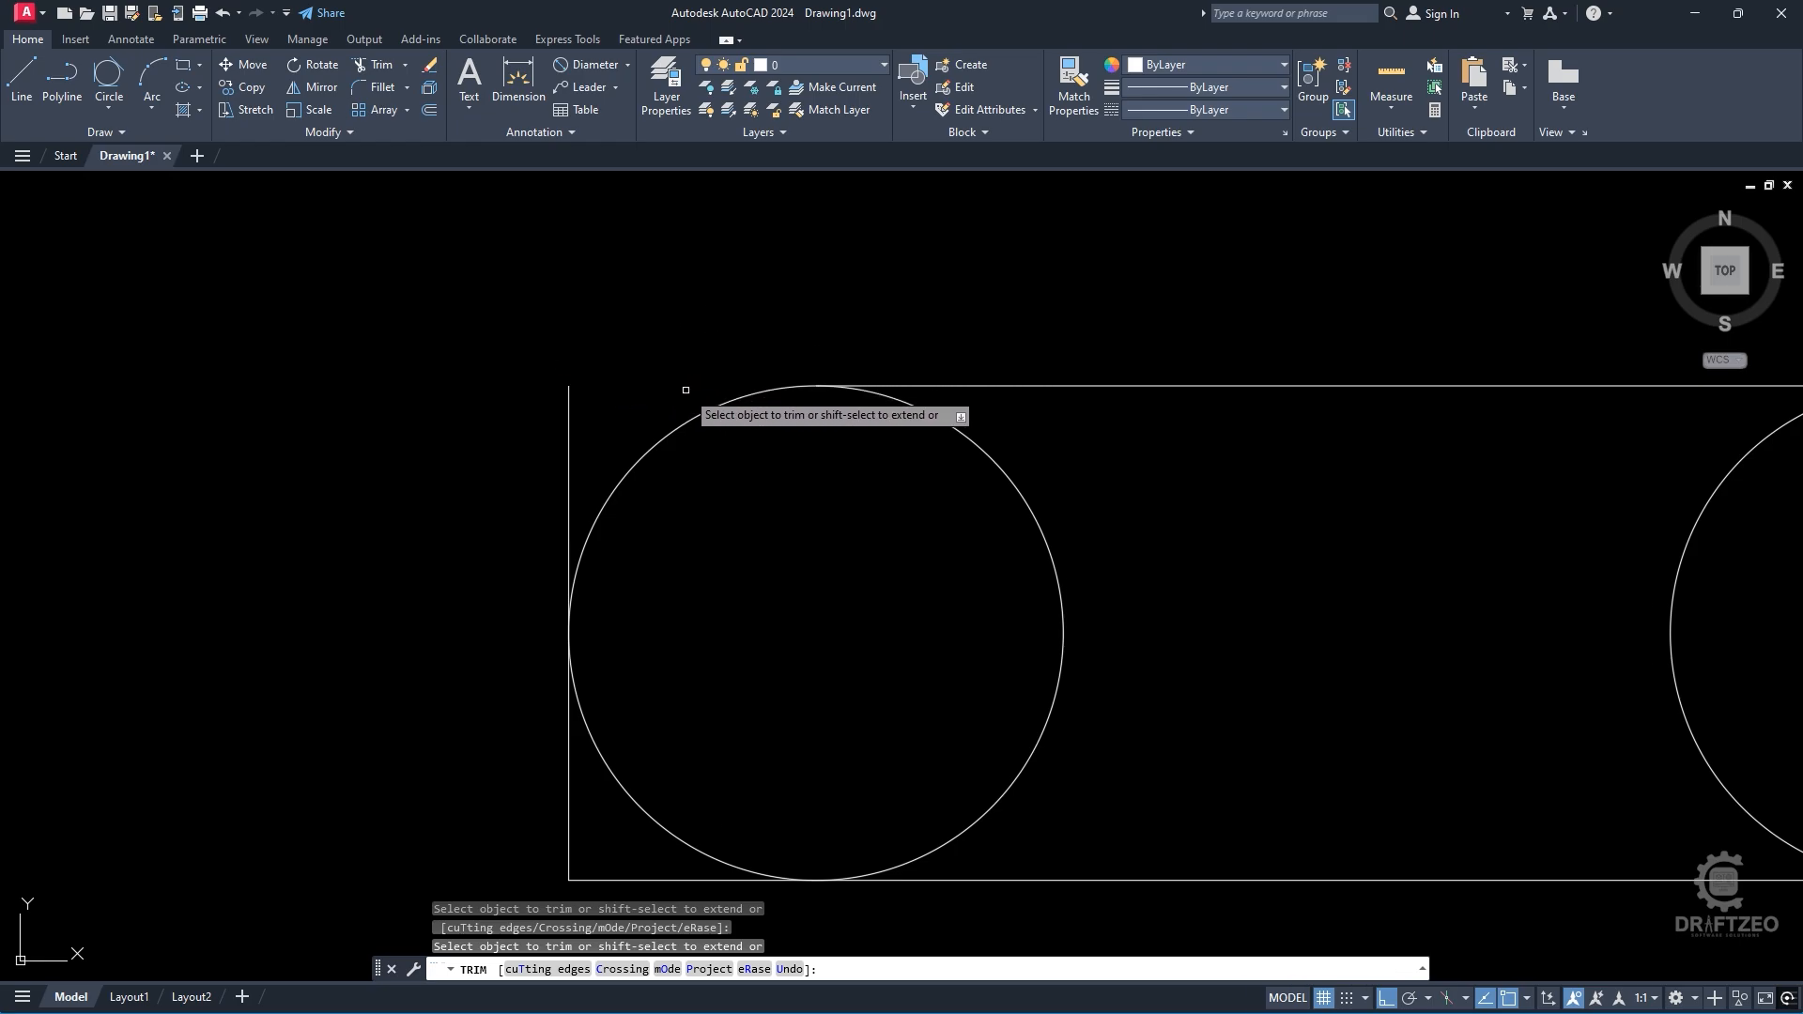
{"action": "left_click", "coordinate": [569, 407]}
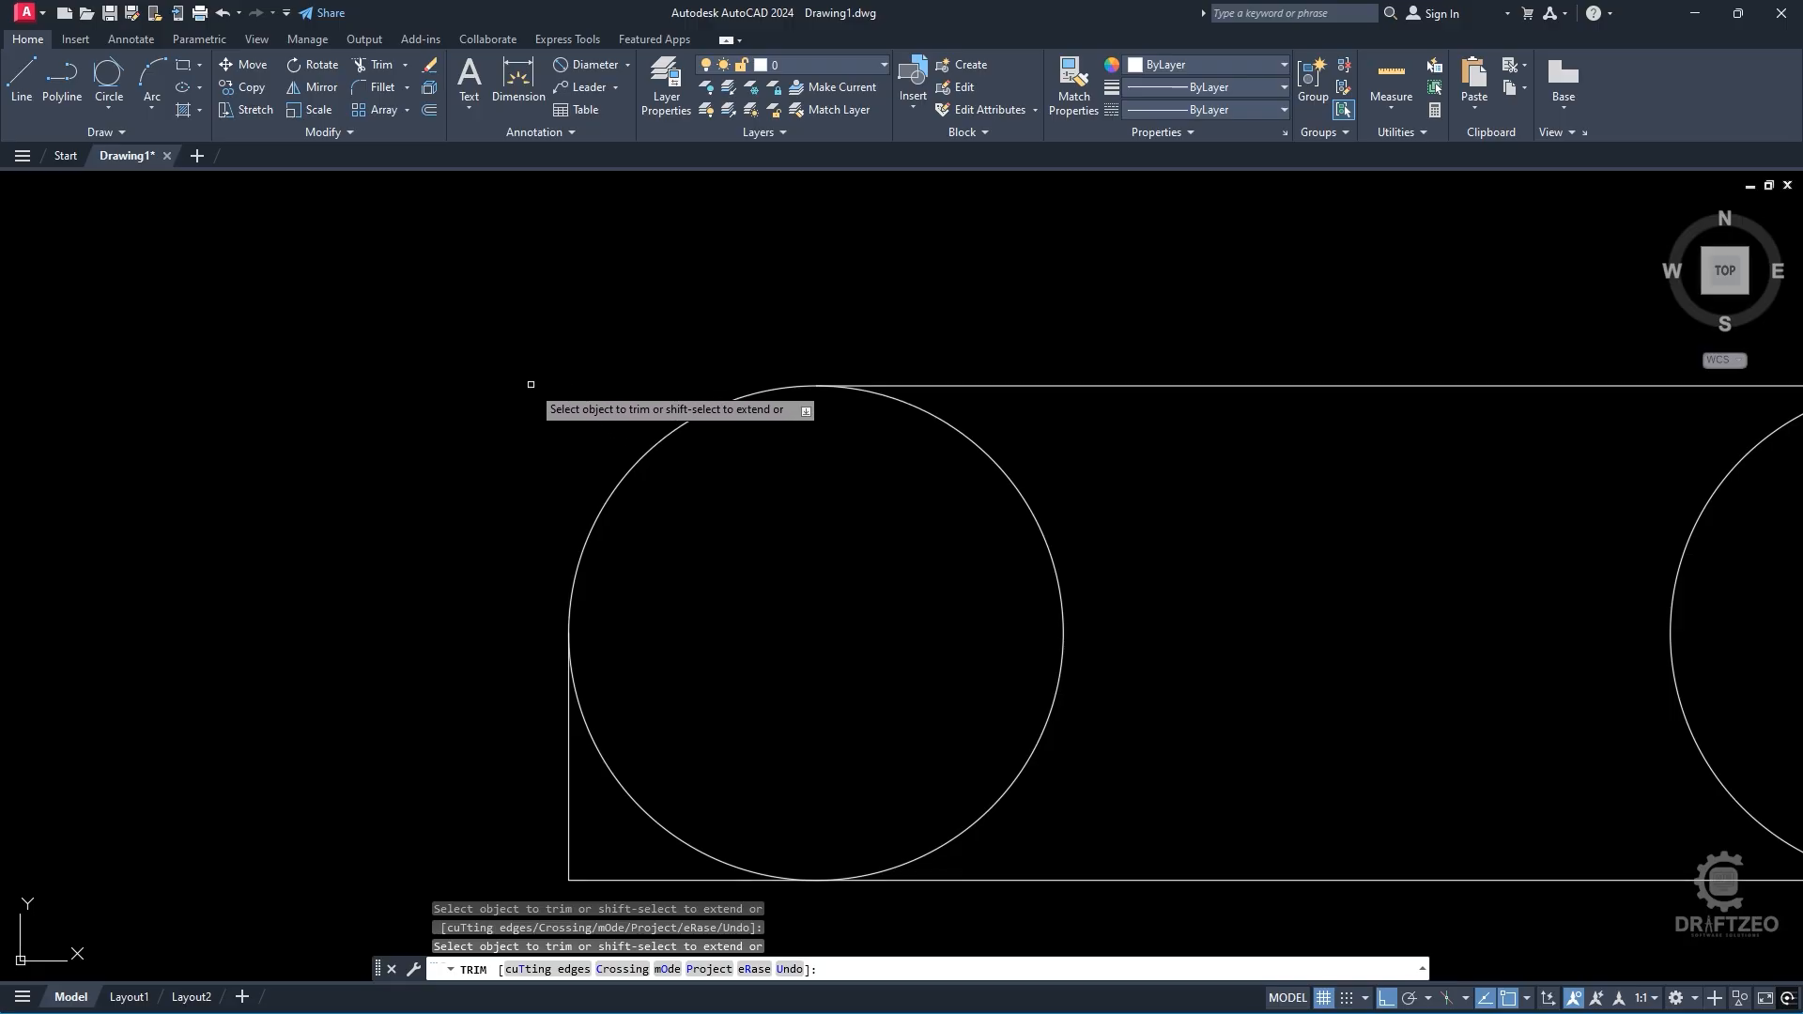
{"action": "scroll", "coordinate": [531, 390], "scroll_direction": "down", "scroll_amount": 2}
{"action": "left_click", "coordinate": [545, 625]}
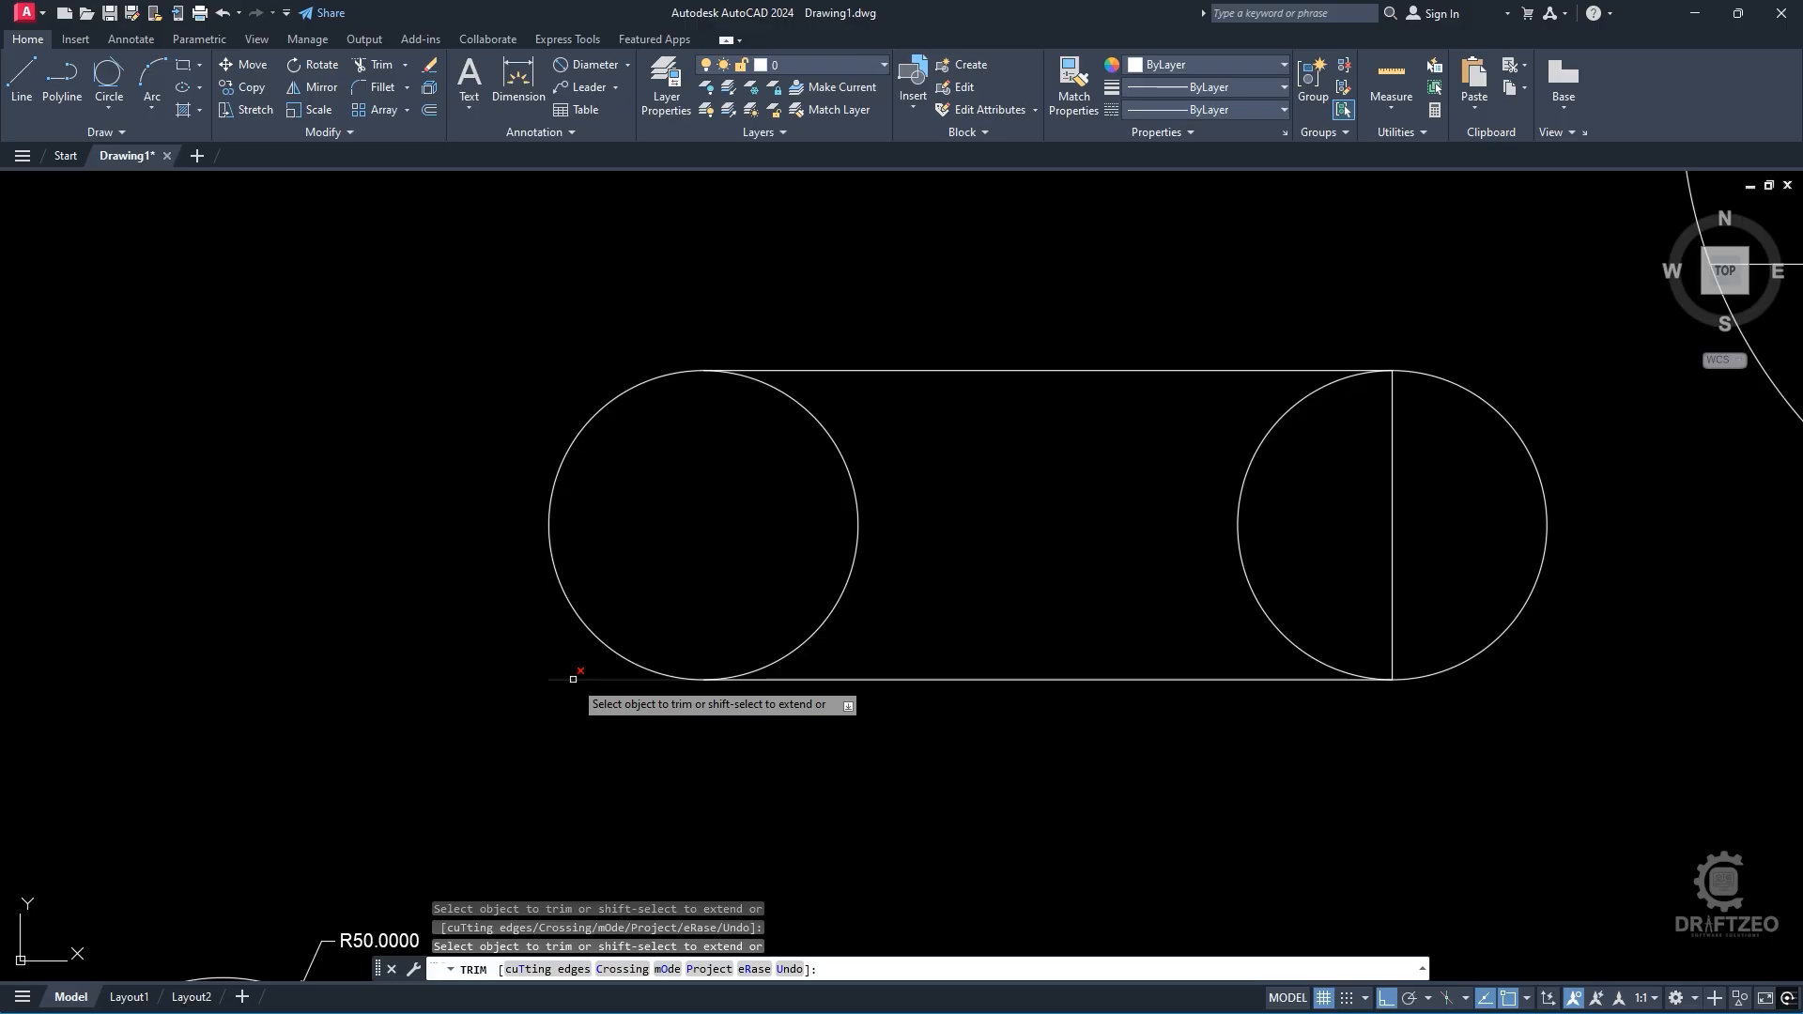
{"action": "key", "text": "Escape"}
Shrink the left circle slightly by its bottom quadrant grip so it pulls away from the horizontal lines
{"action": "left_click", "coordinate": [845, 594]}
{"action": "left_click", "coordinate": [806, 619]}
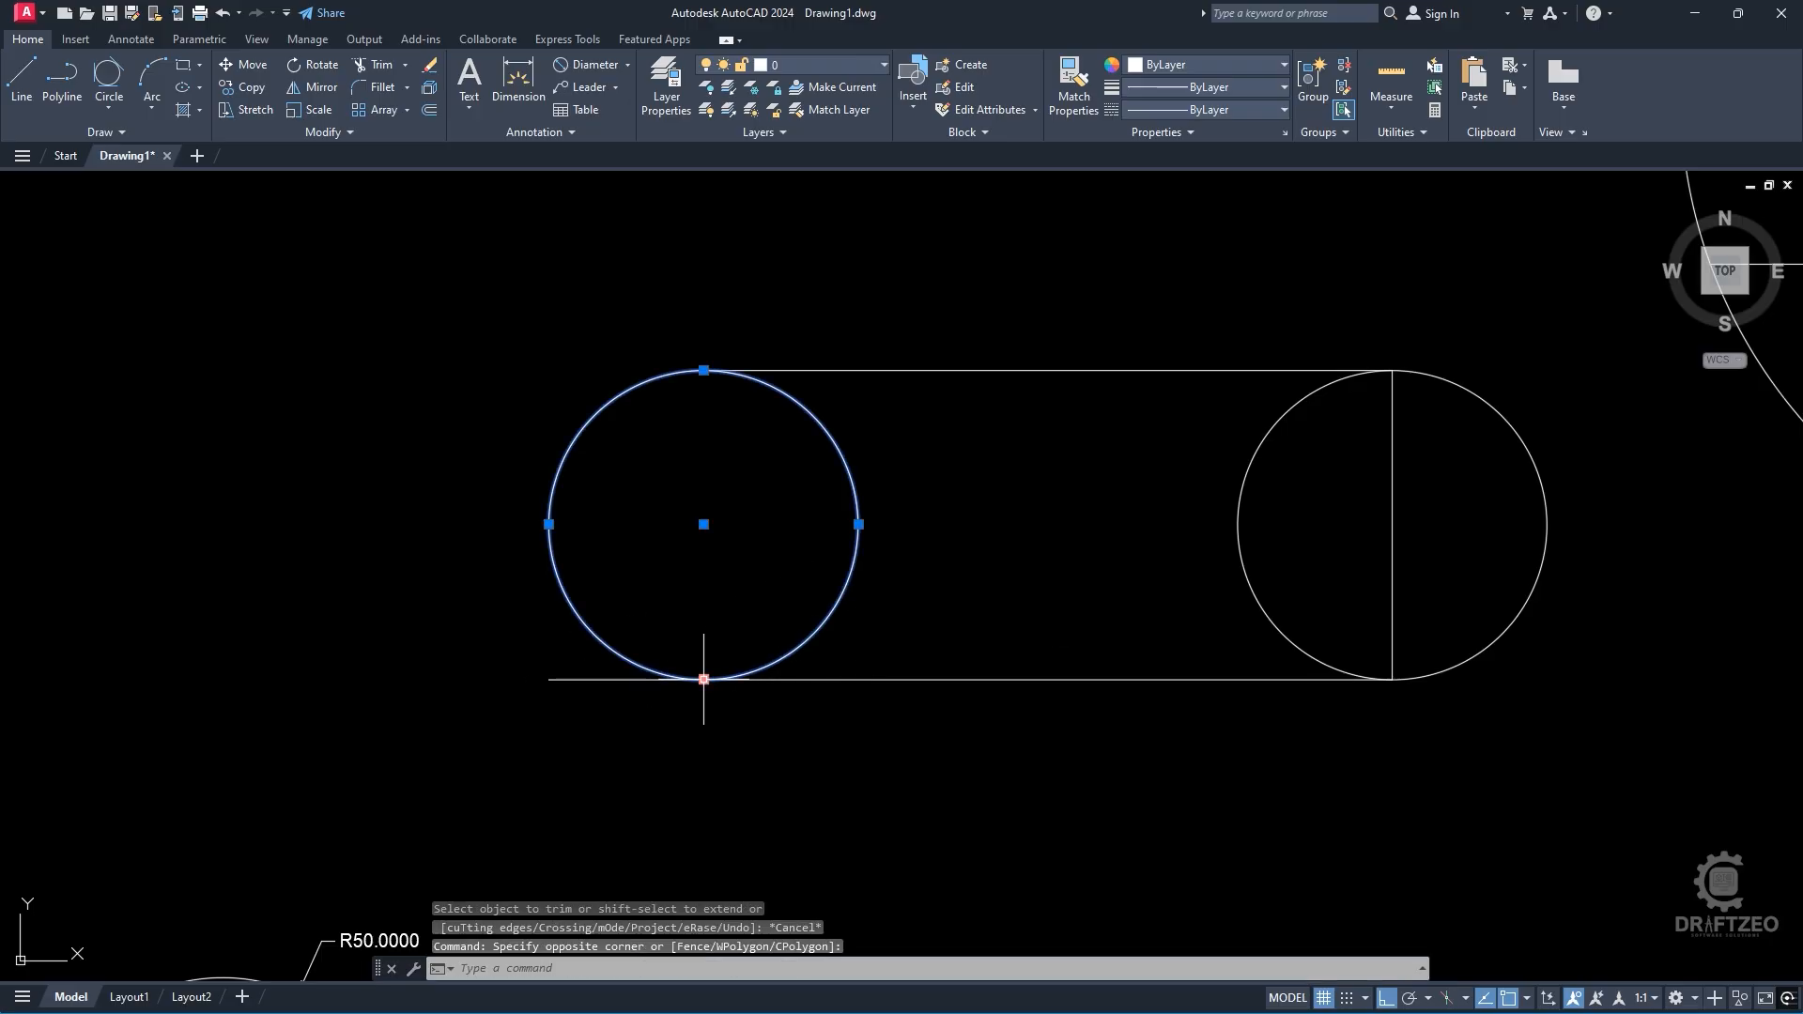
{"action": "left_click", "coordinate": [704, 678]}
{"action": "left_click", "coordinate": [703, 667]}
{"action": "key", "text": "Escape"}
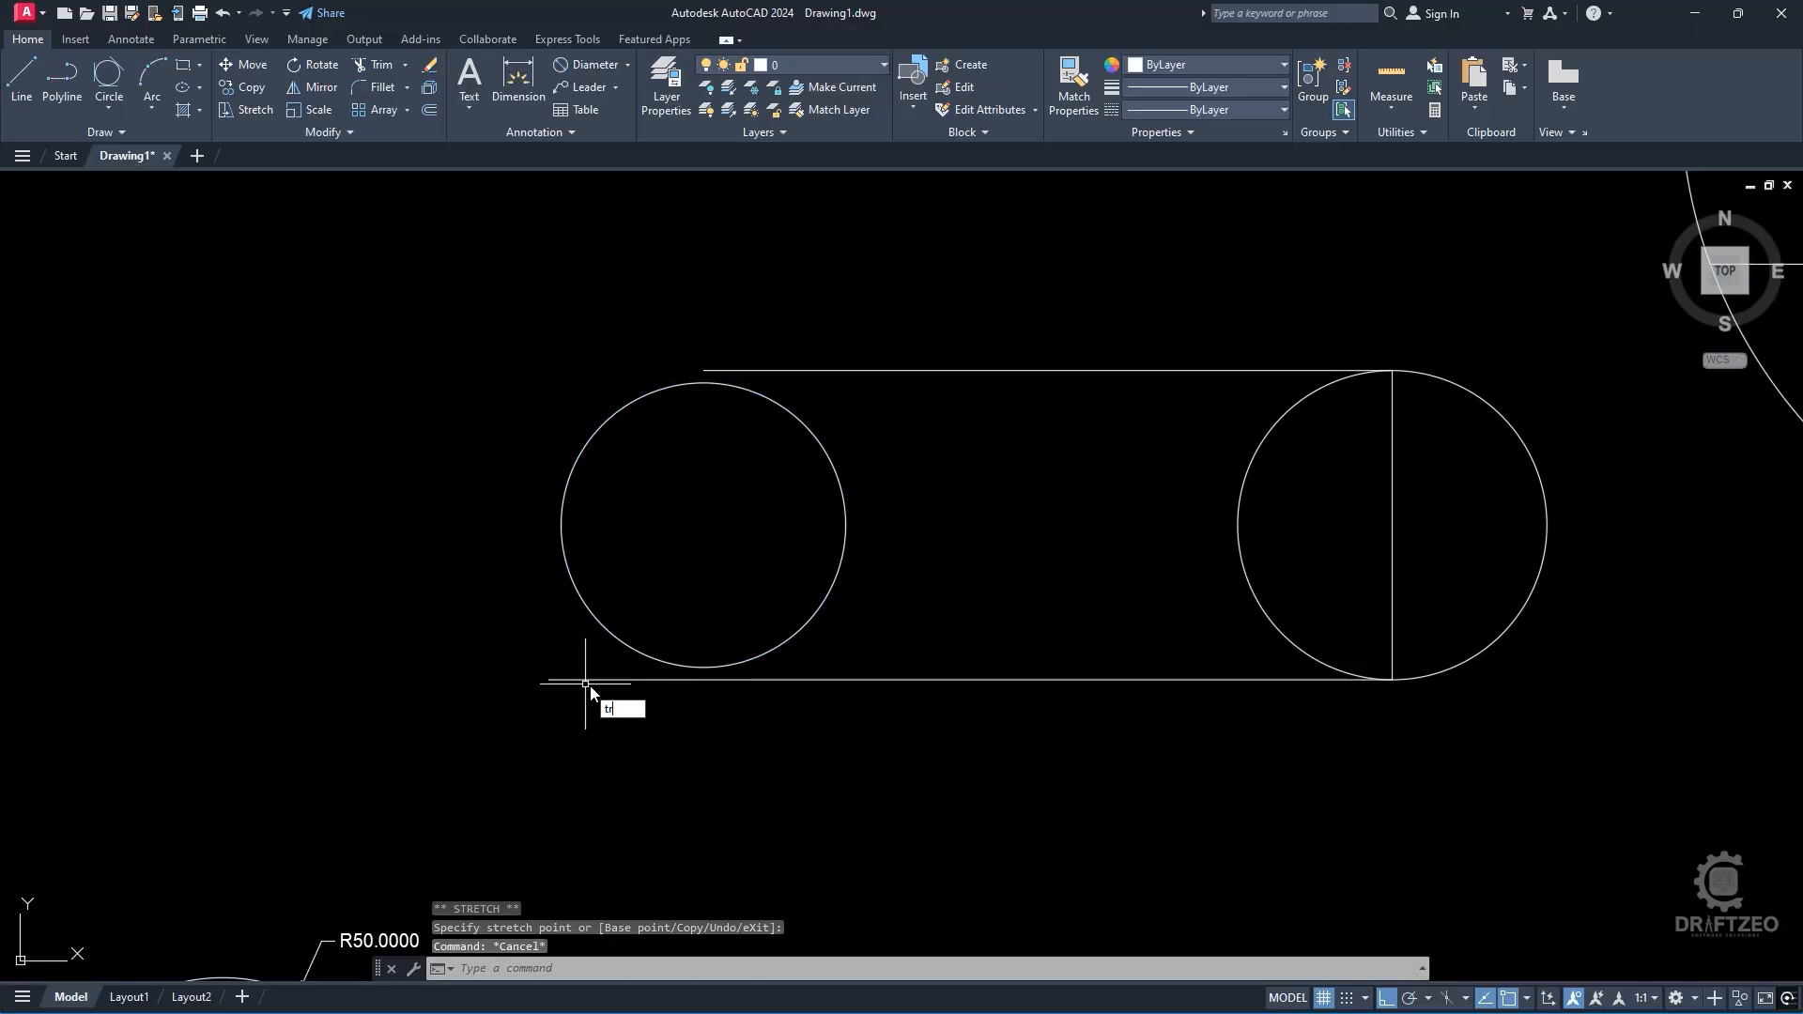
Try the Trim command on the bottom line's overhanging end, and undo back through the circle's grip resize
{"action": "key", "text": "Return"}
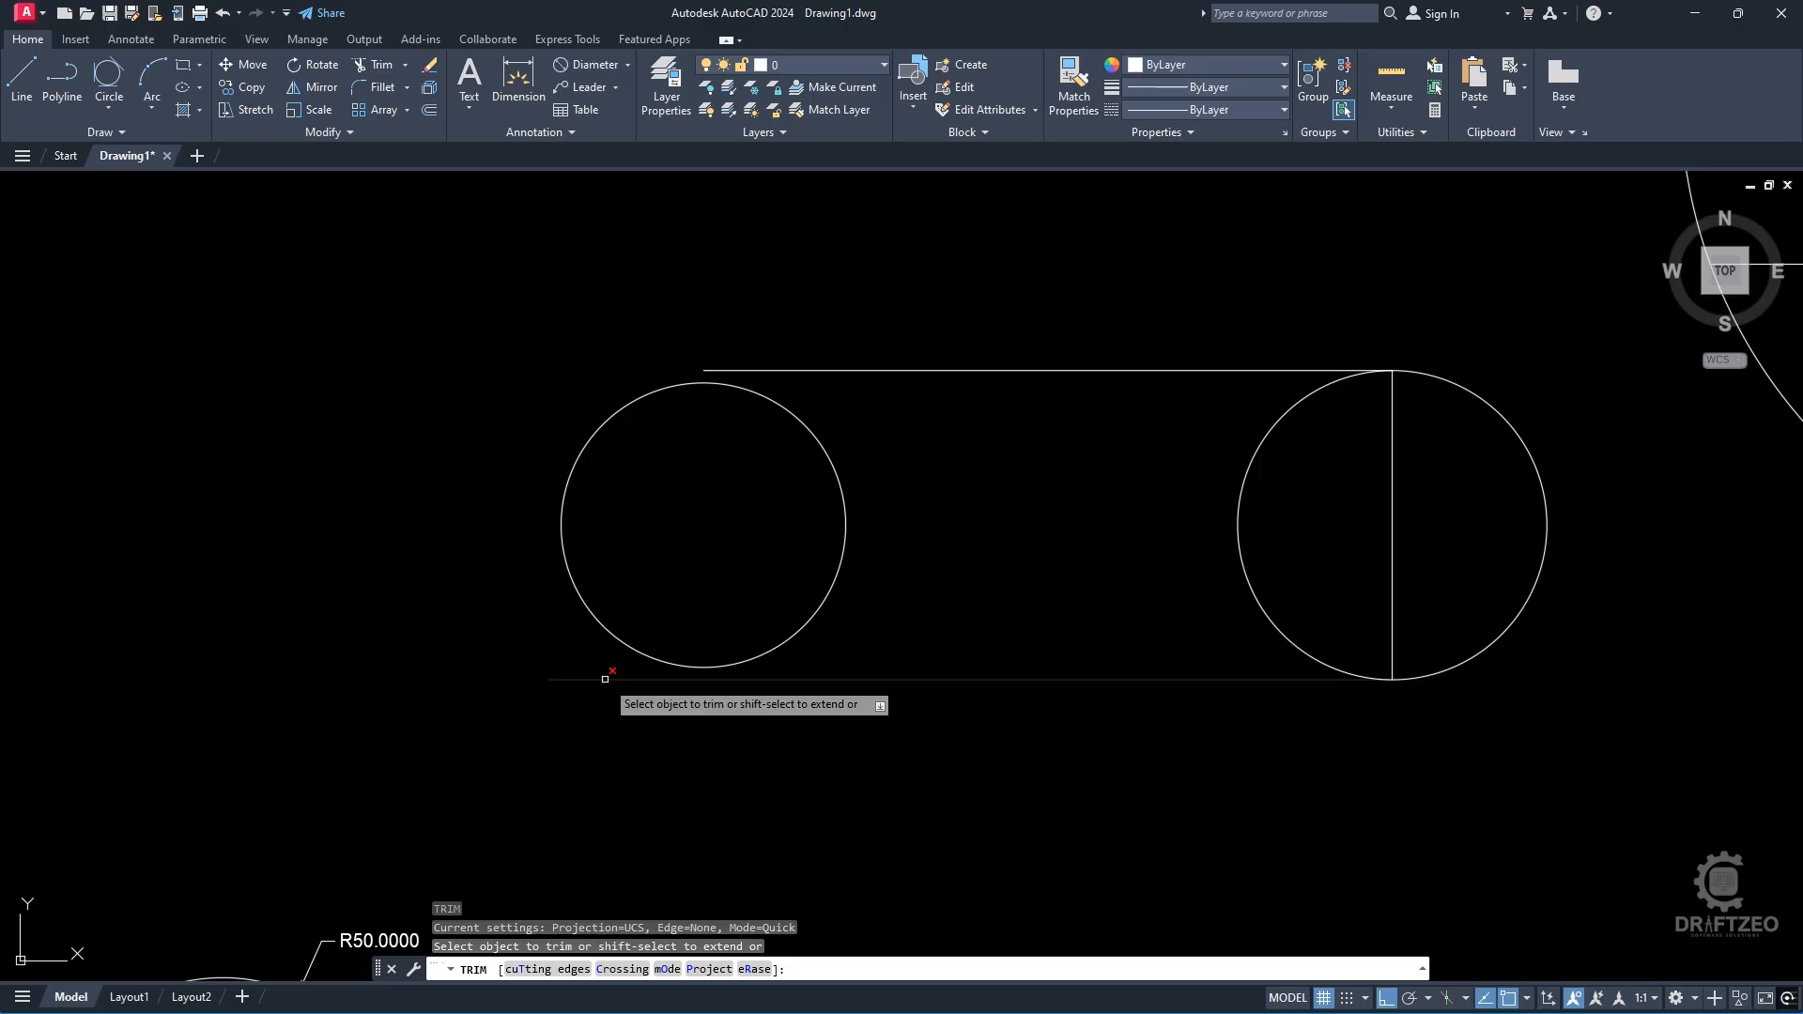
{"action": "key", "text": "Escape"}
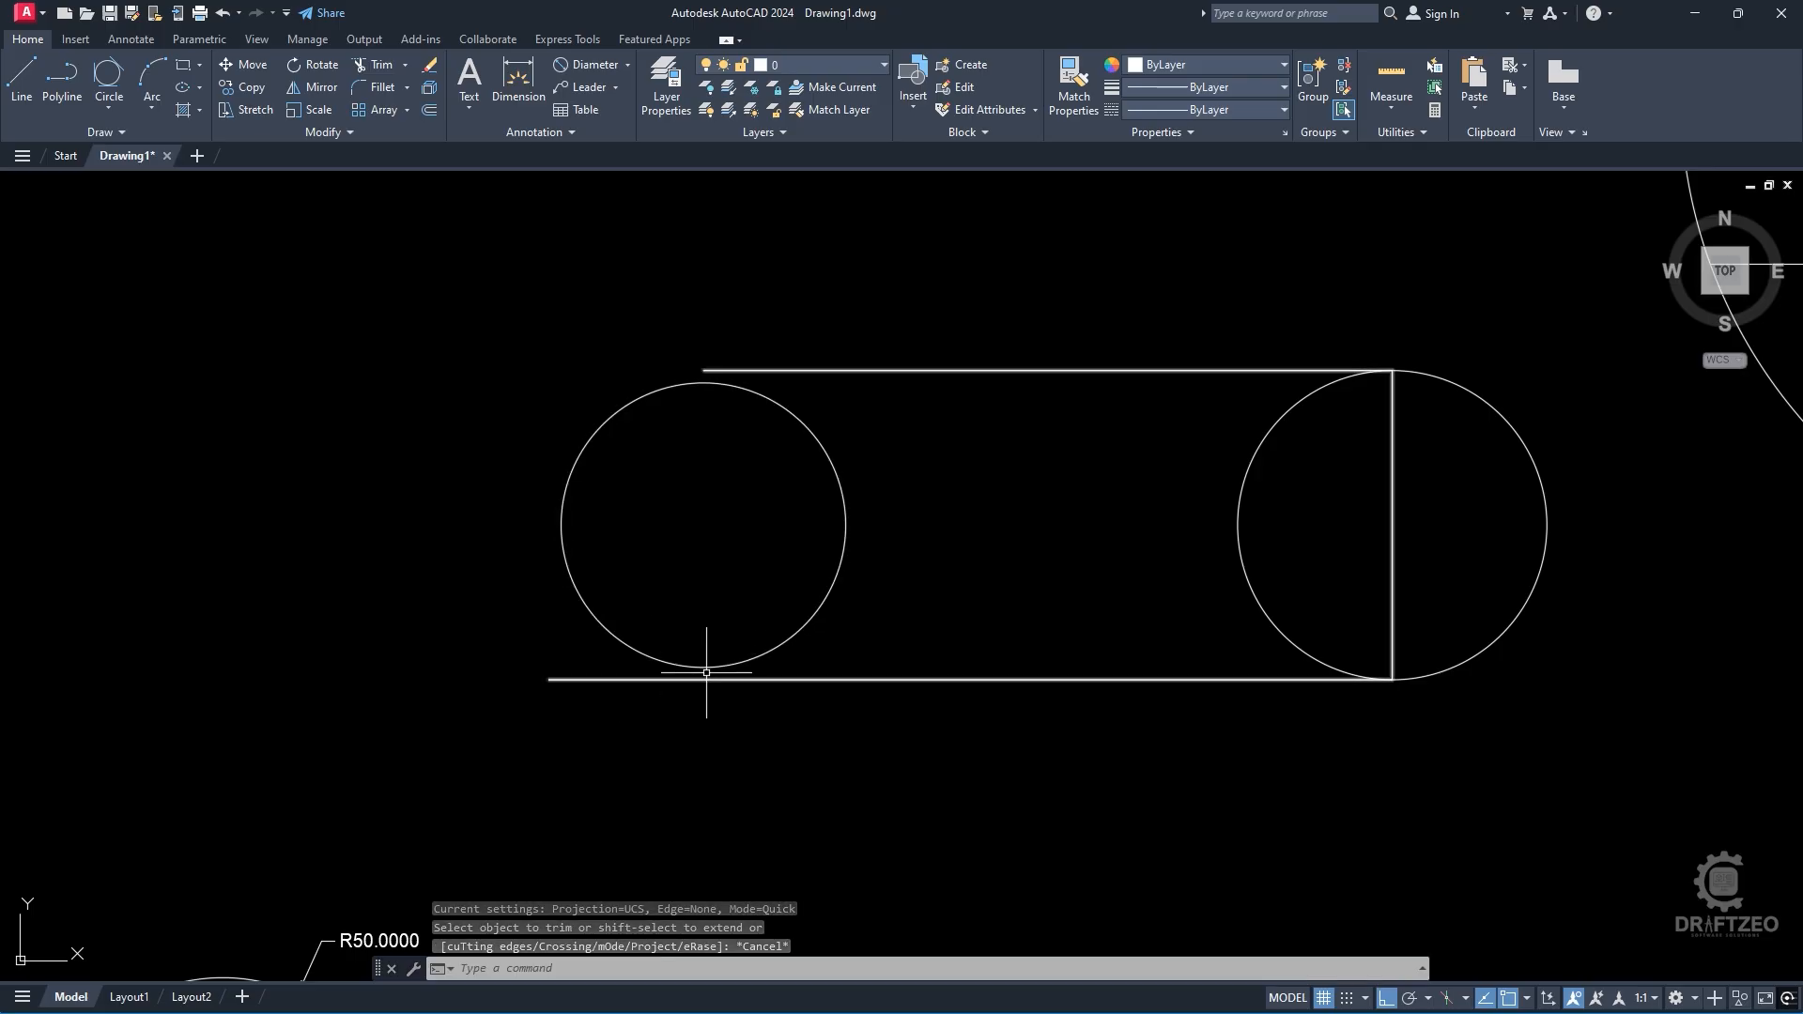
{"action": "key", "text": "ctrl+z"}
{"action": "key", "text": "ctrl+z"}
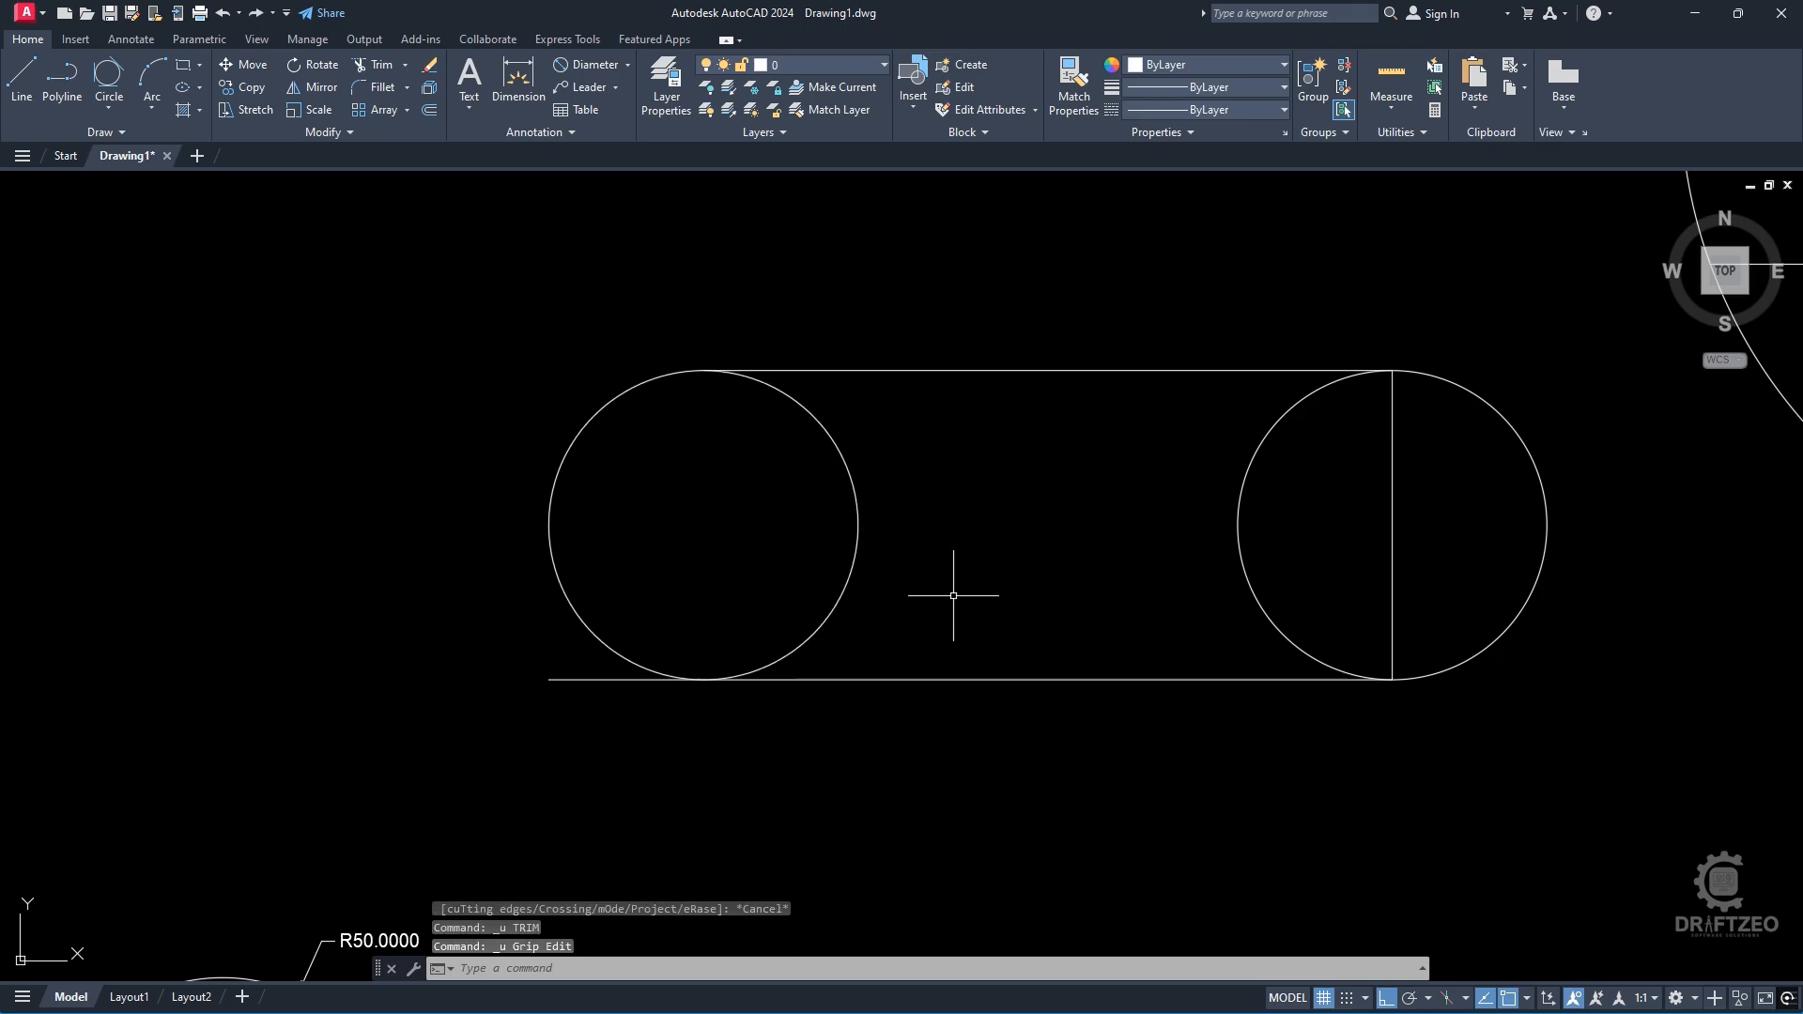
Trim the bottom line's overhanging end back to its tangent point on the left circle
{"action": "type", "text": "r"}
{"action": "key", "text": "Return"}
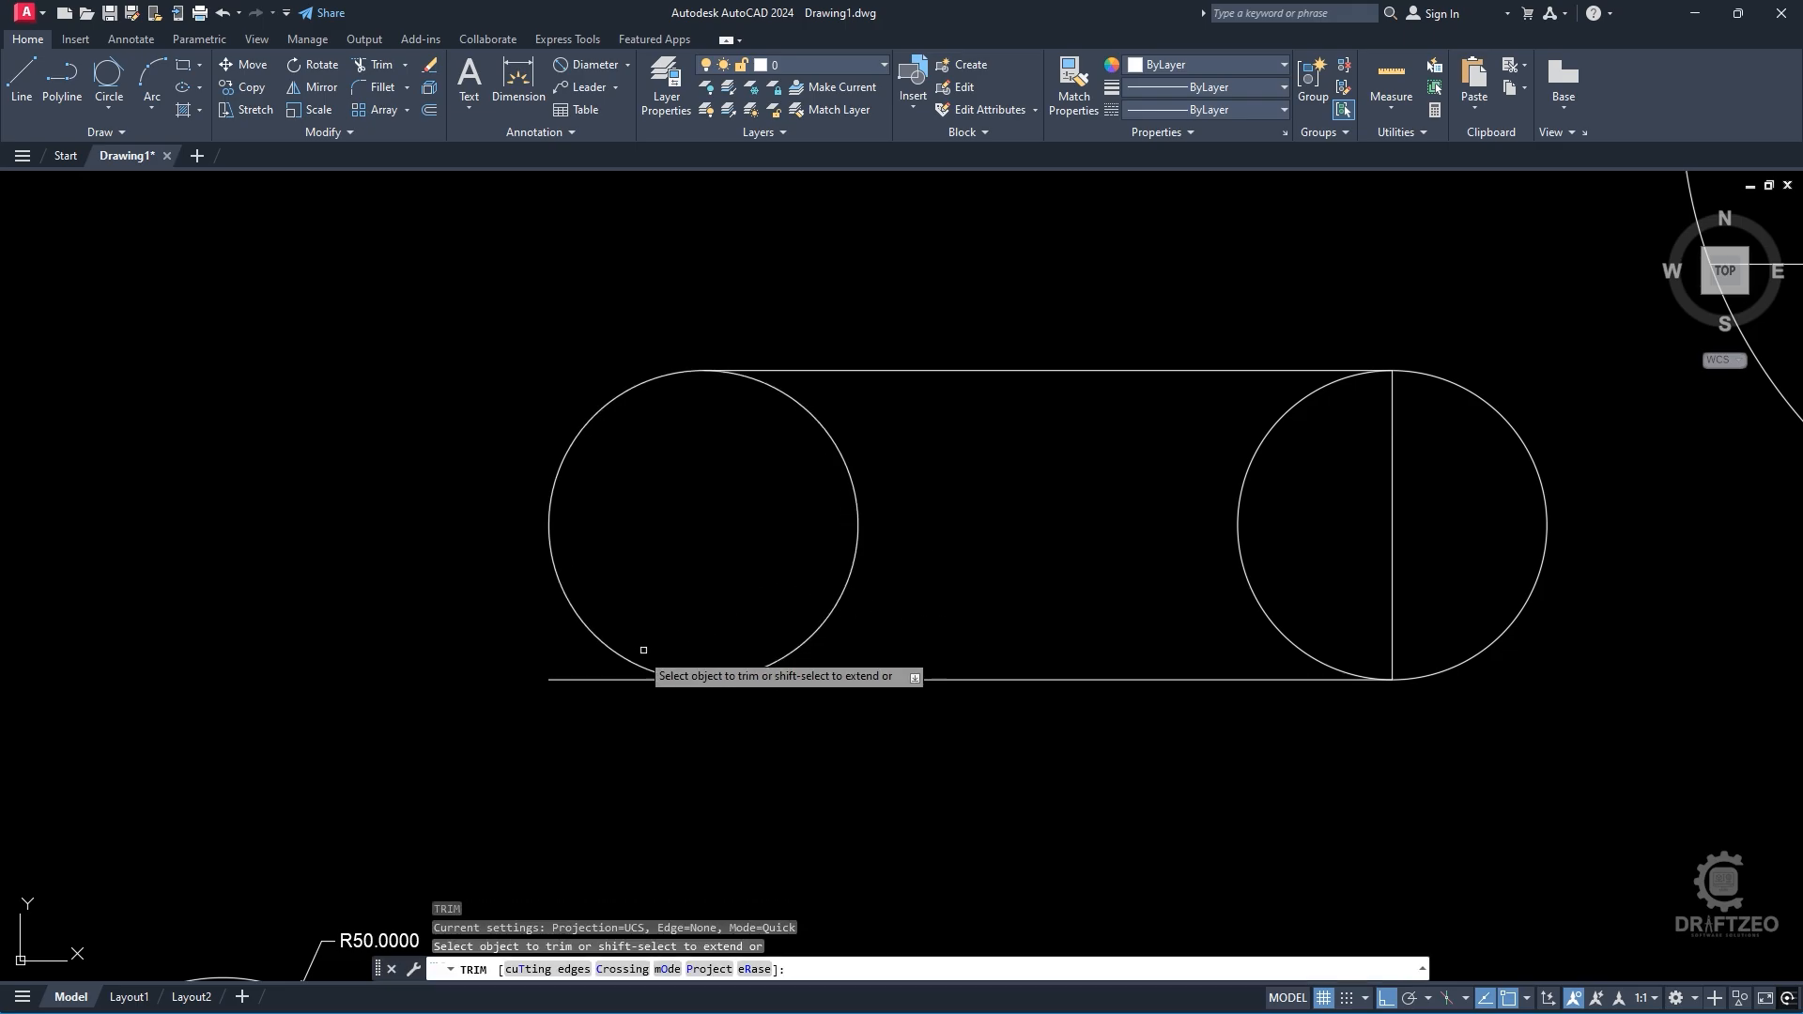
{"action": "left_click", "coordinate": [560, 679]}
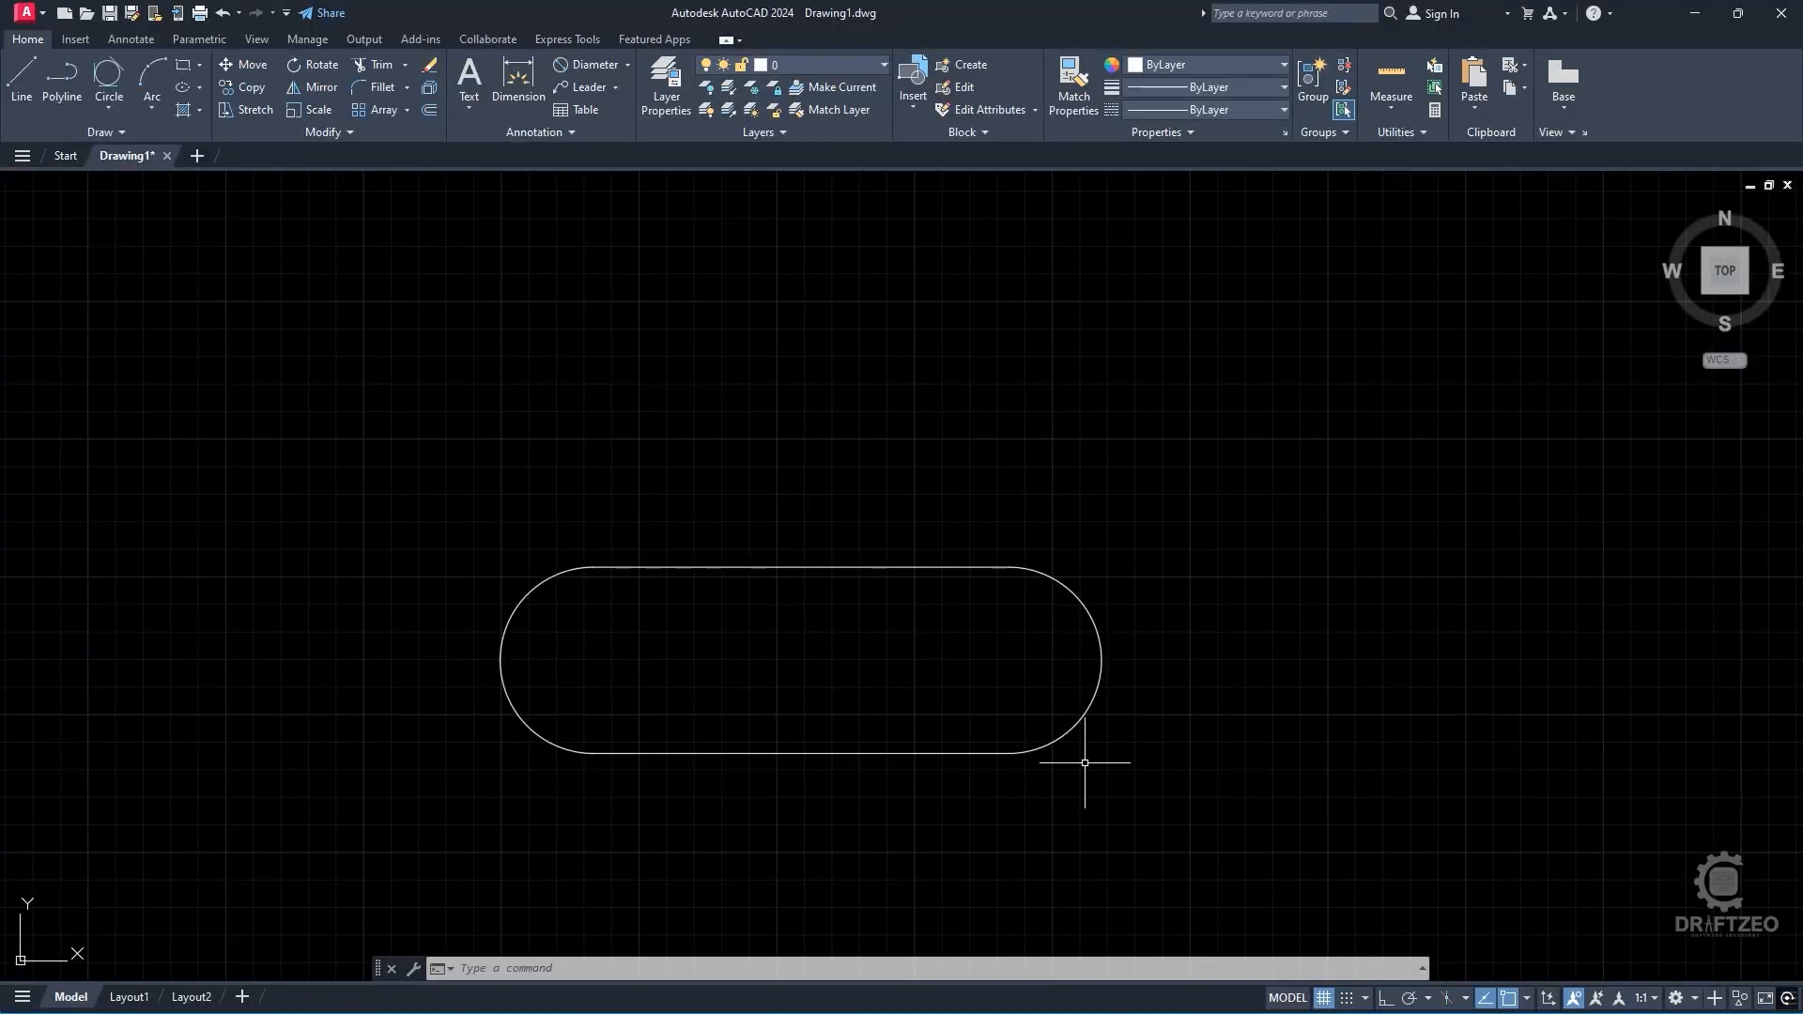
{"action": "left_click", "coordinate": [1239, 801]}
{"action": "left_click", "coordinate": [224, 393]}
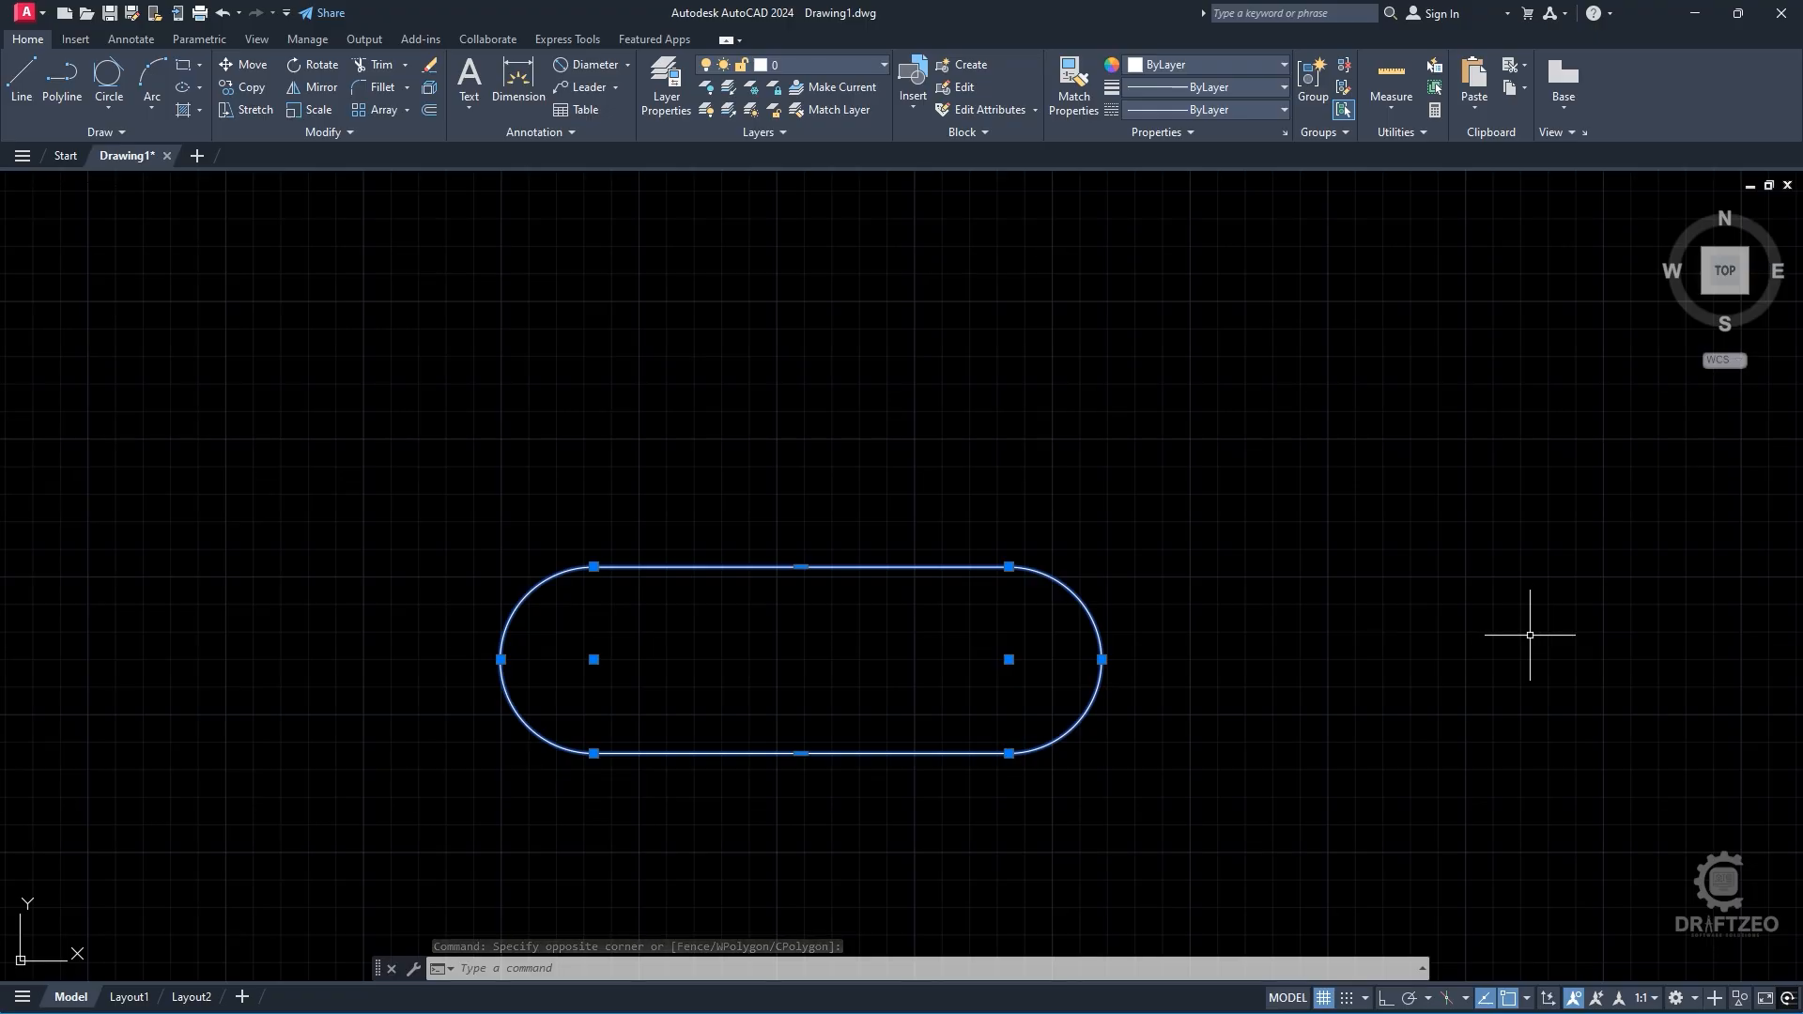
{"action": "key", "text": "Escape"}
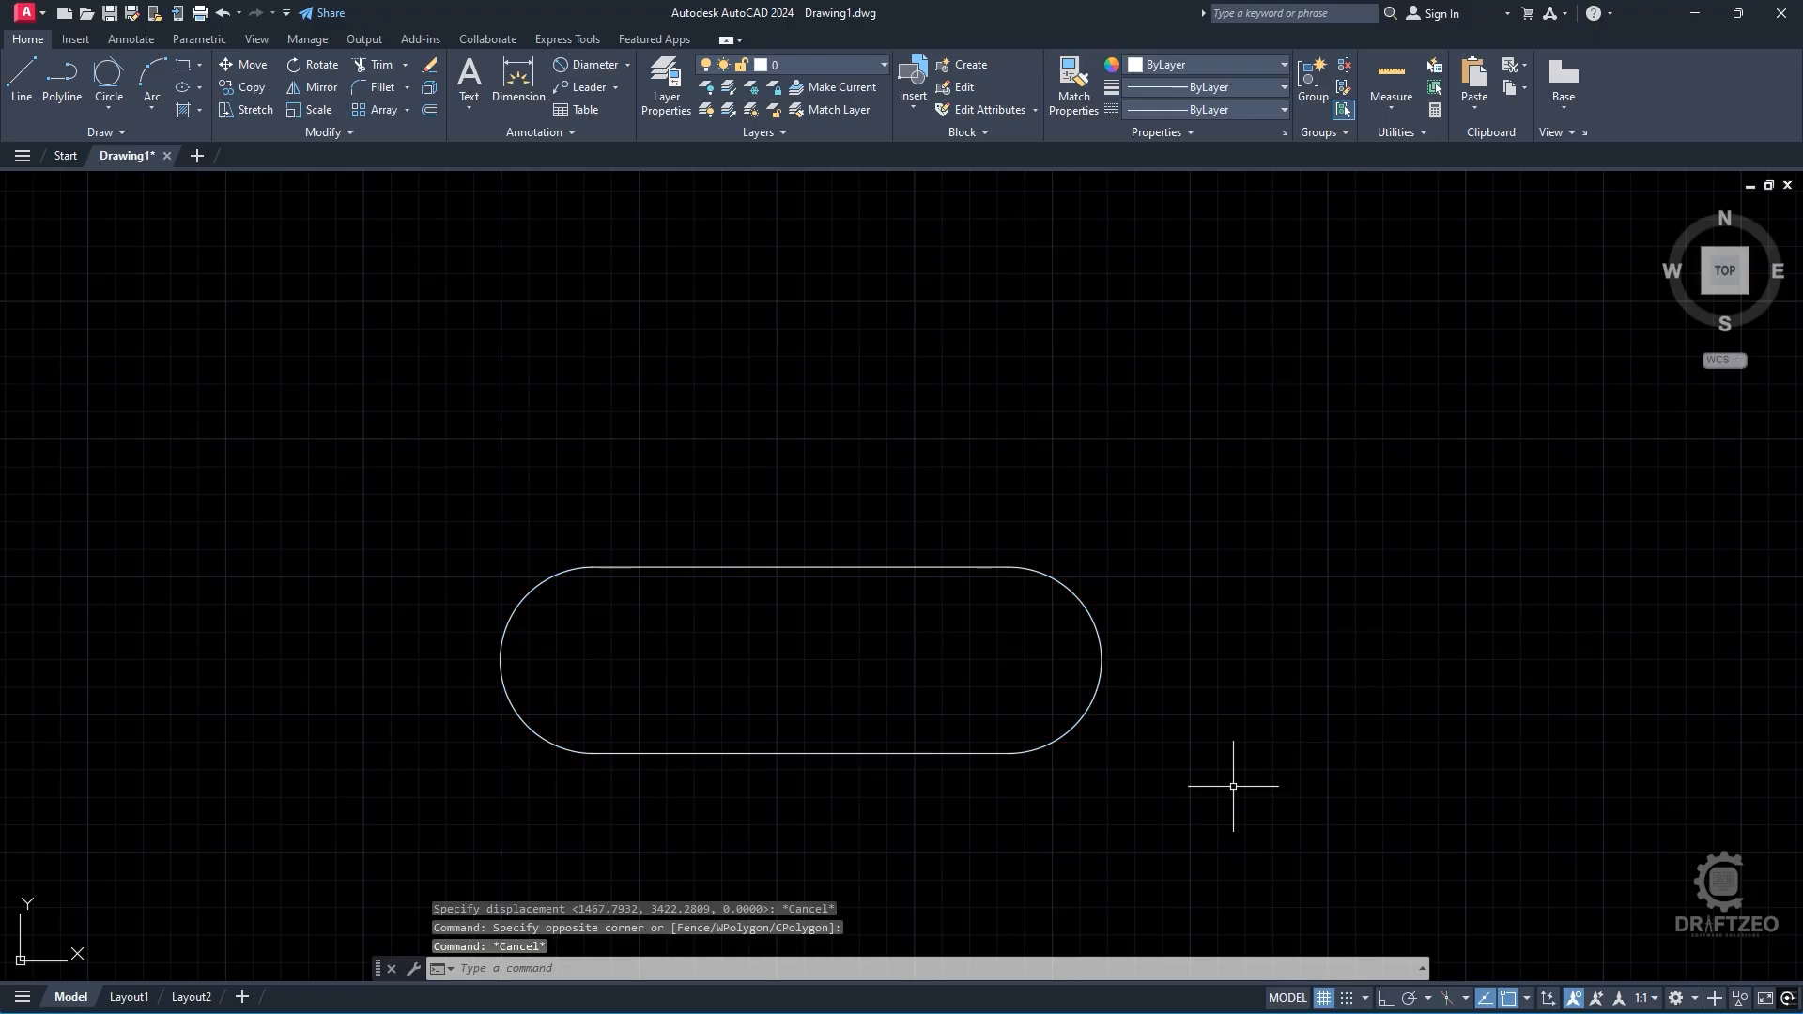
Move the whole slot from the quadrant of its right arc to a free point slightly up and left, toggling Ortho on and off
{"action": "type", "text": "m"}
{"action": "key", "text": "Return"}
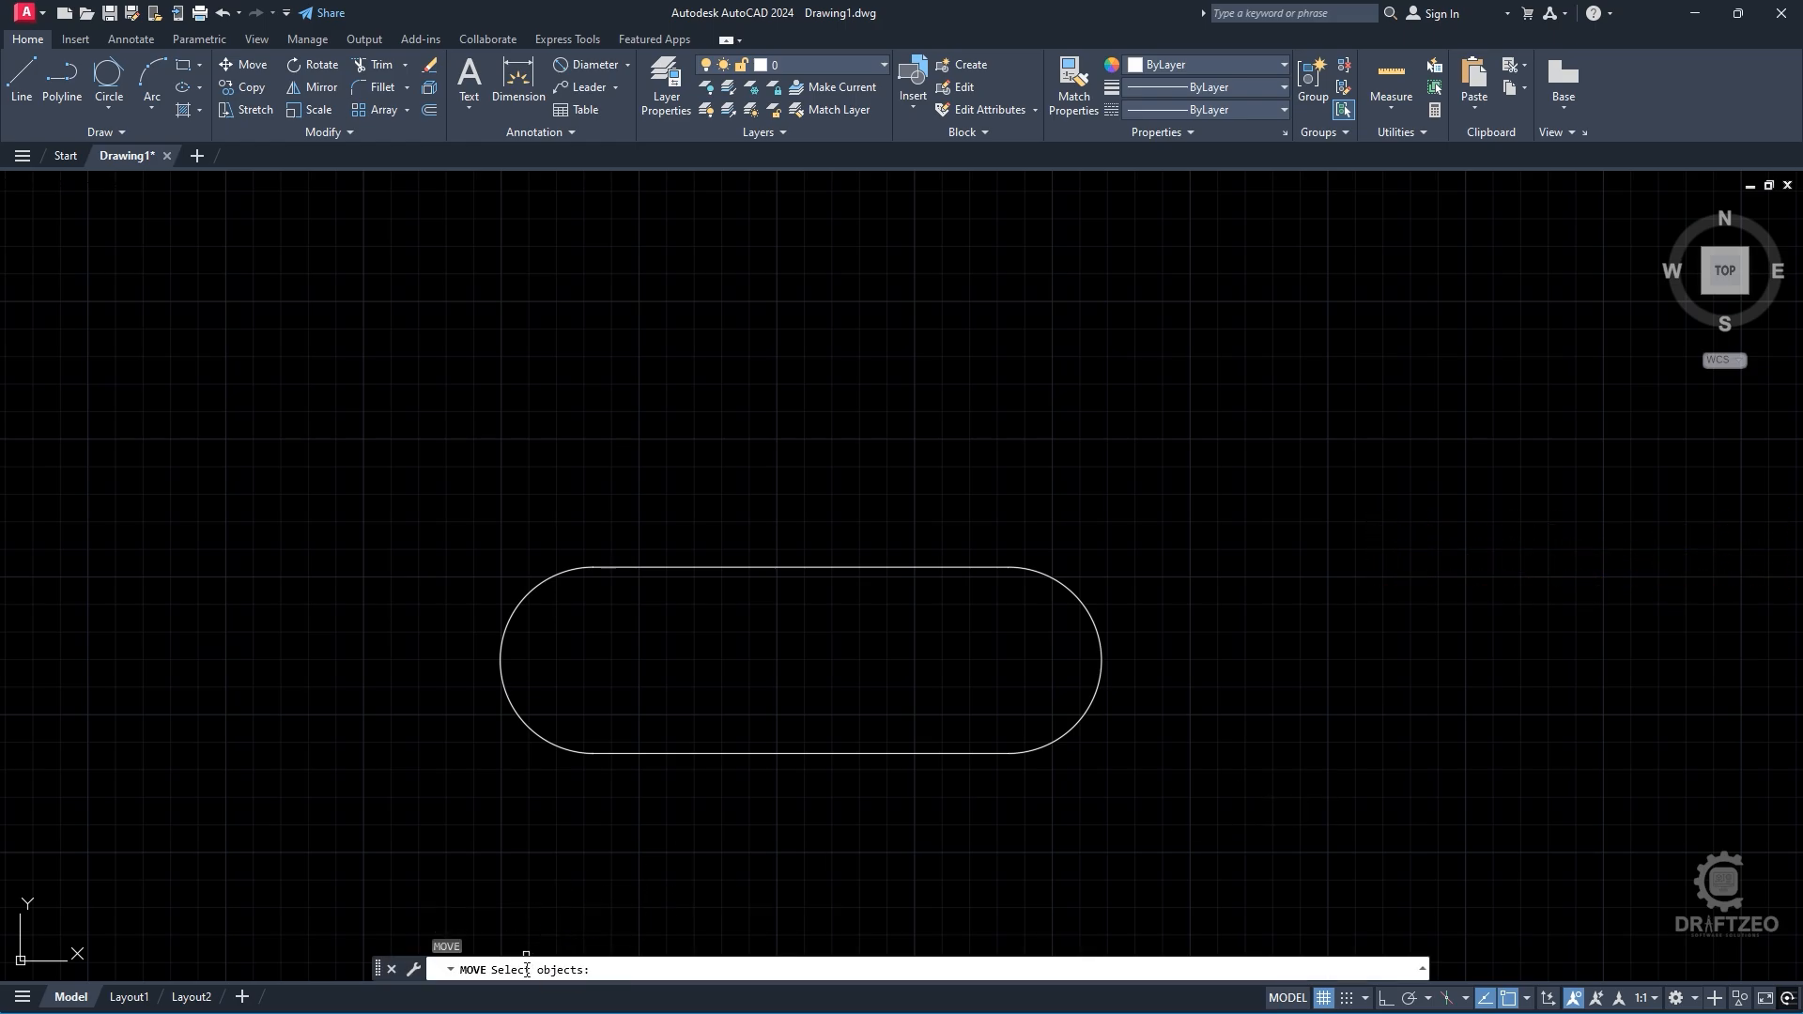
{"action": "left_click", "coordinate": [1216, 852]}
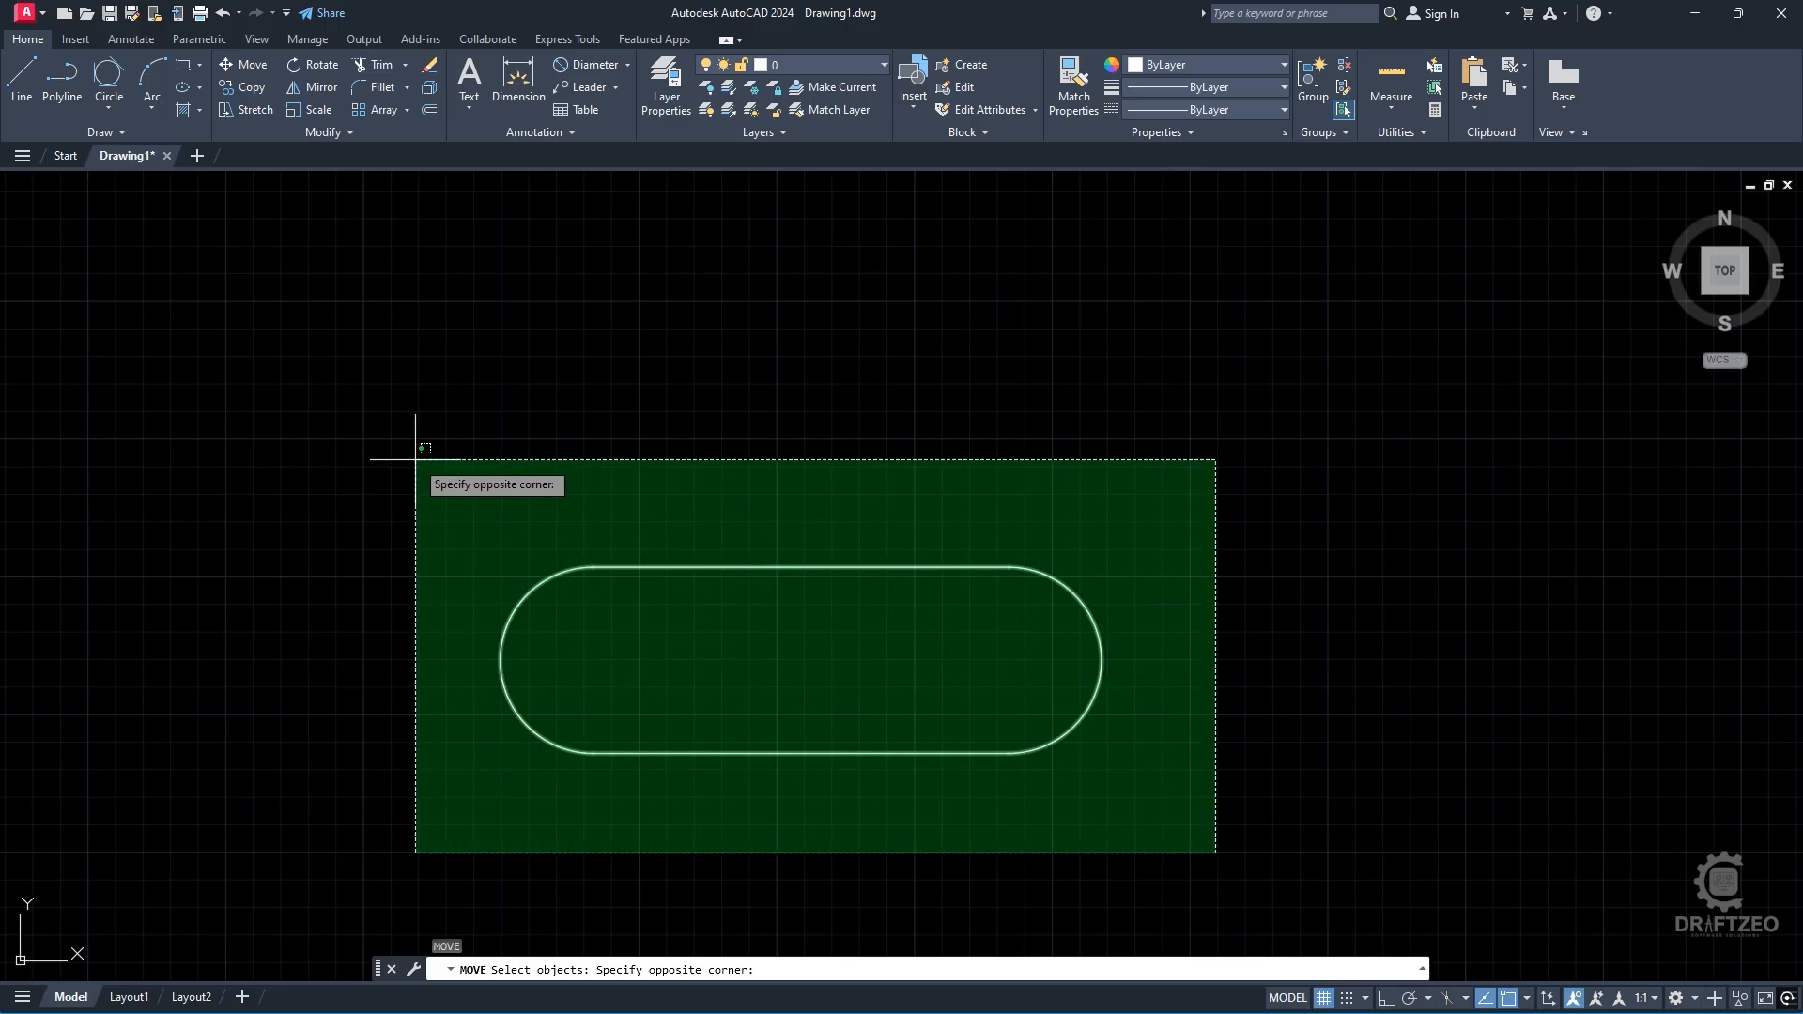
{"action": "left_click", "coordinate": [415, 459]}
{"action": "key", "text": "Return"}
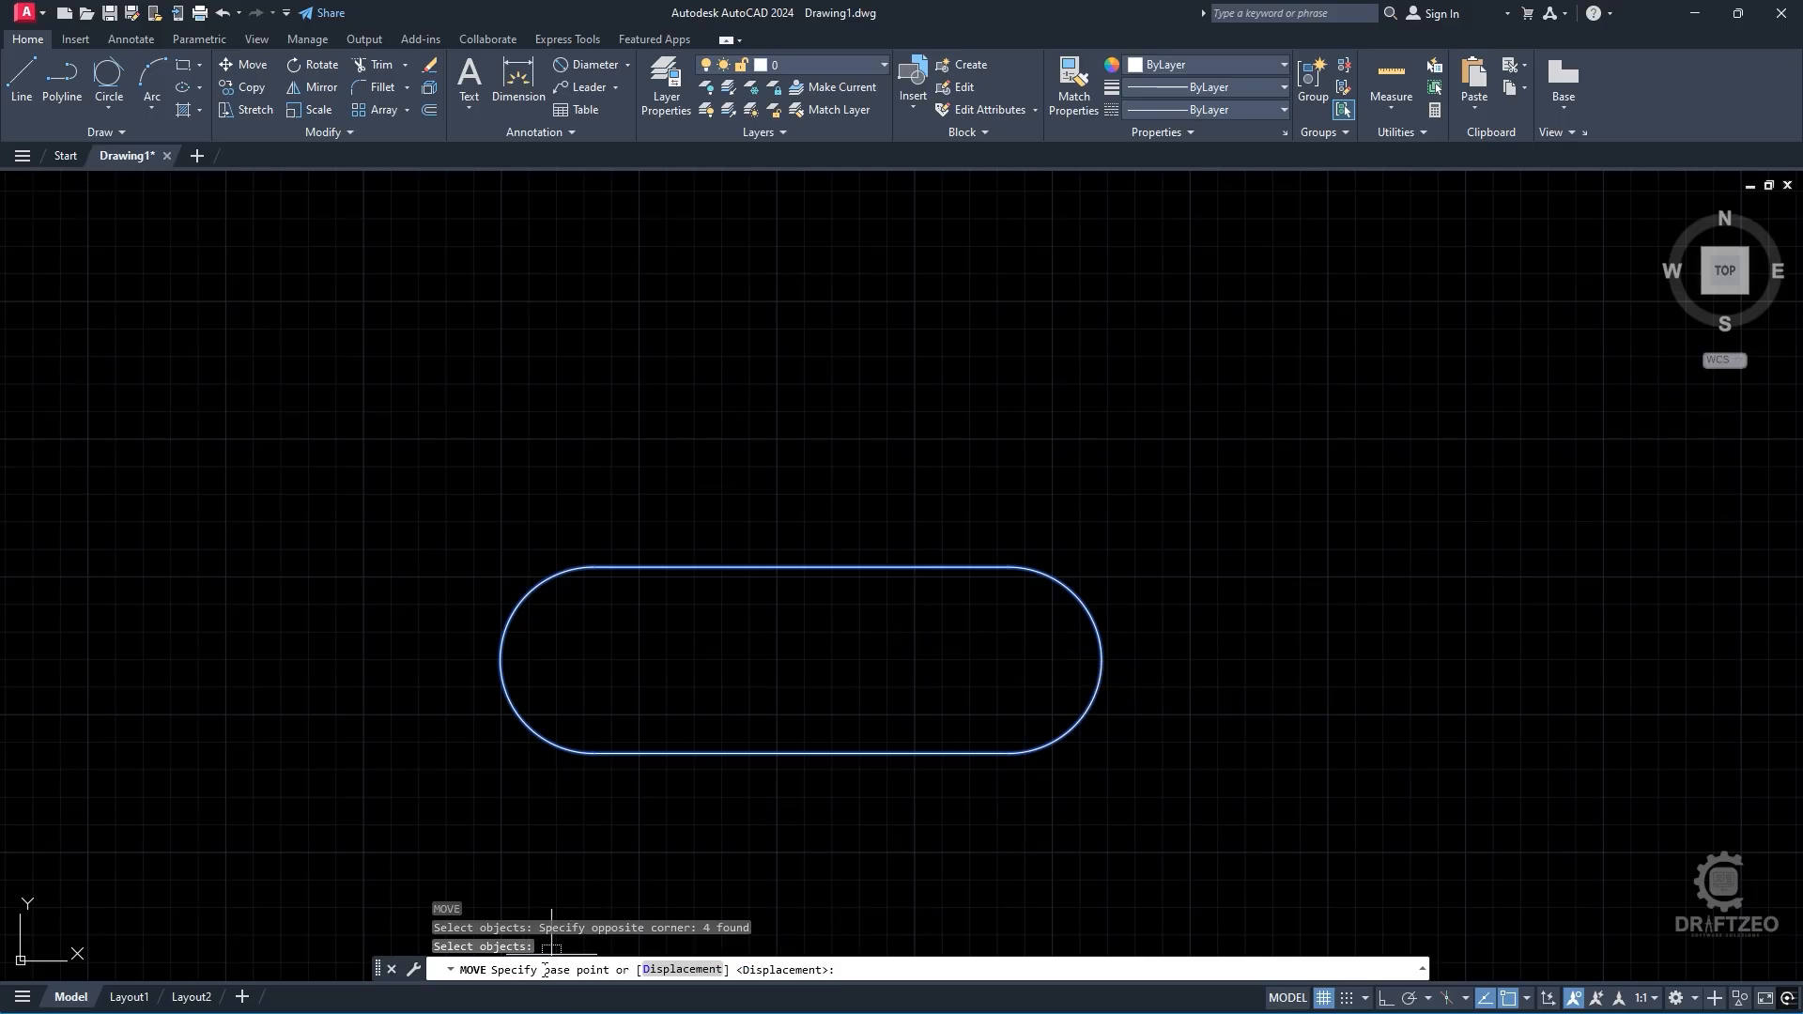
{"action": "left_click", "coordinate": [1102, 659]}
{"action": "scroll", "coordinate": [860, 567], "scroll_direction": "down", "scroll_amount": 1}
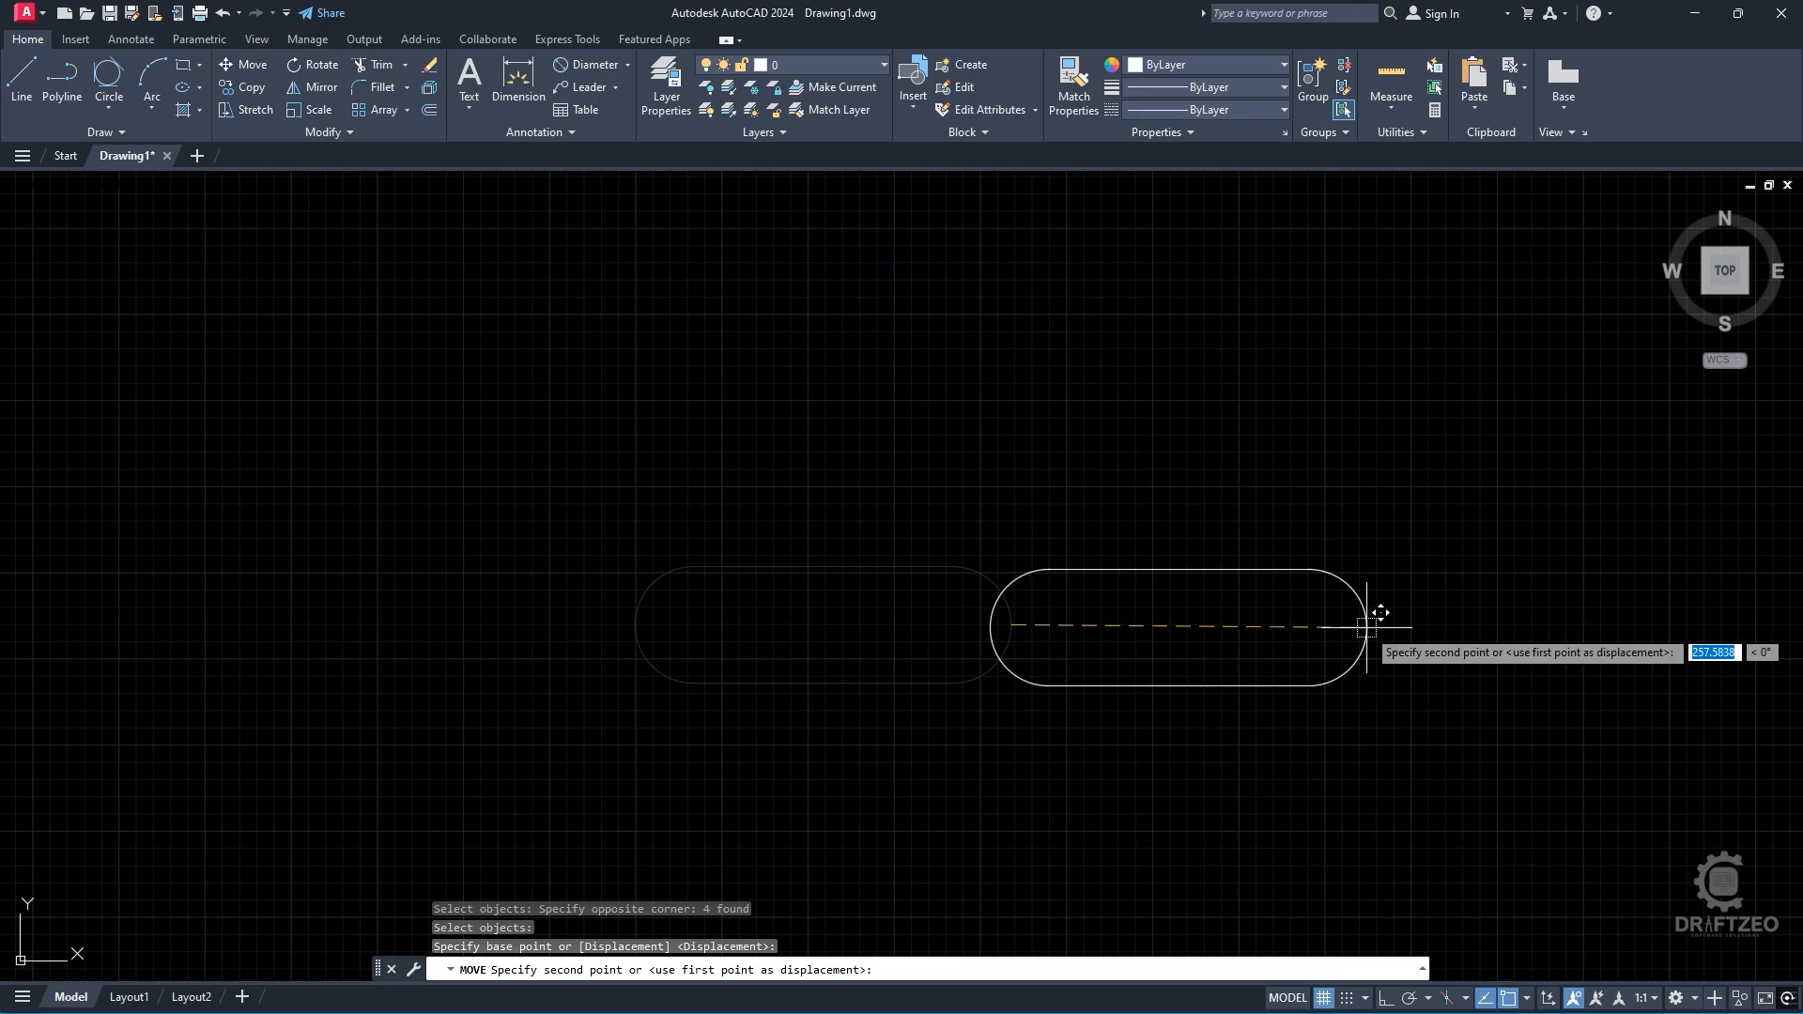
{"action": "key", "text": "F8"}
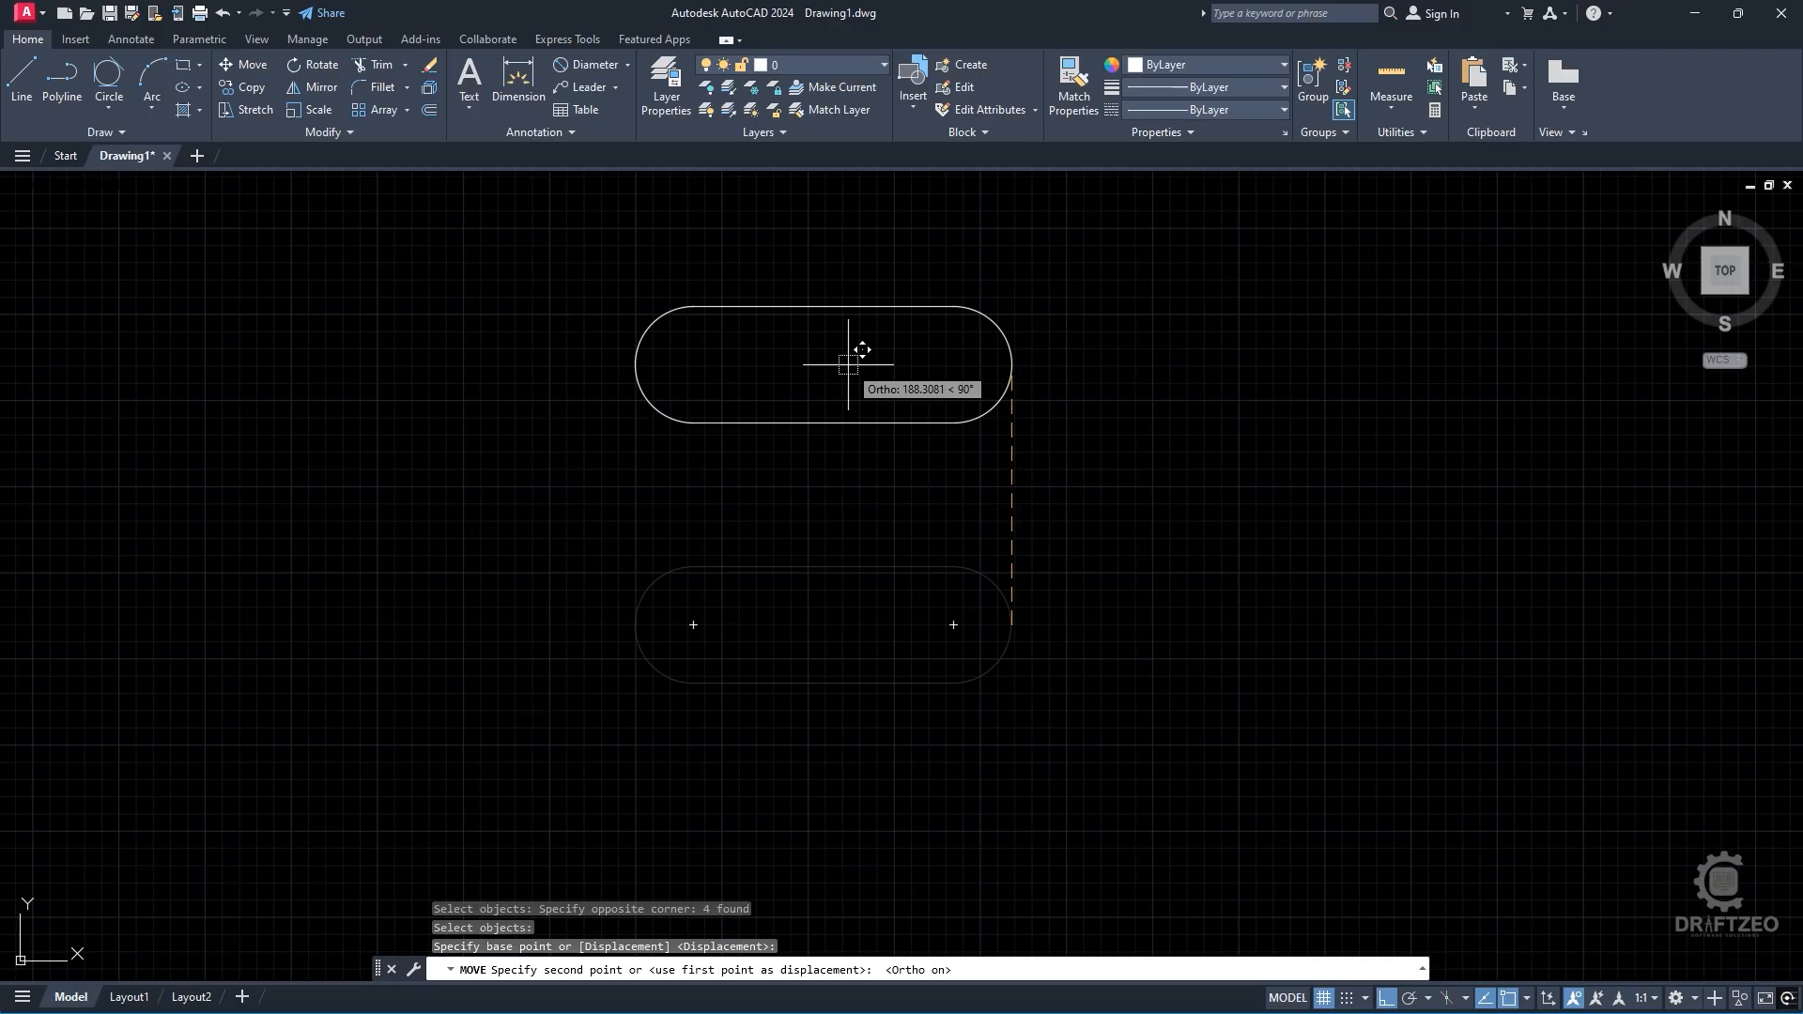
{"action": "key", "text": "F8"}
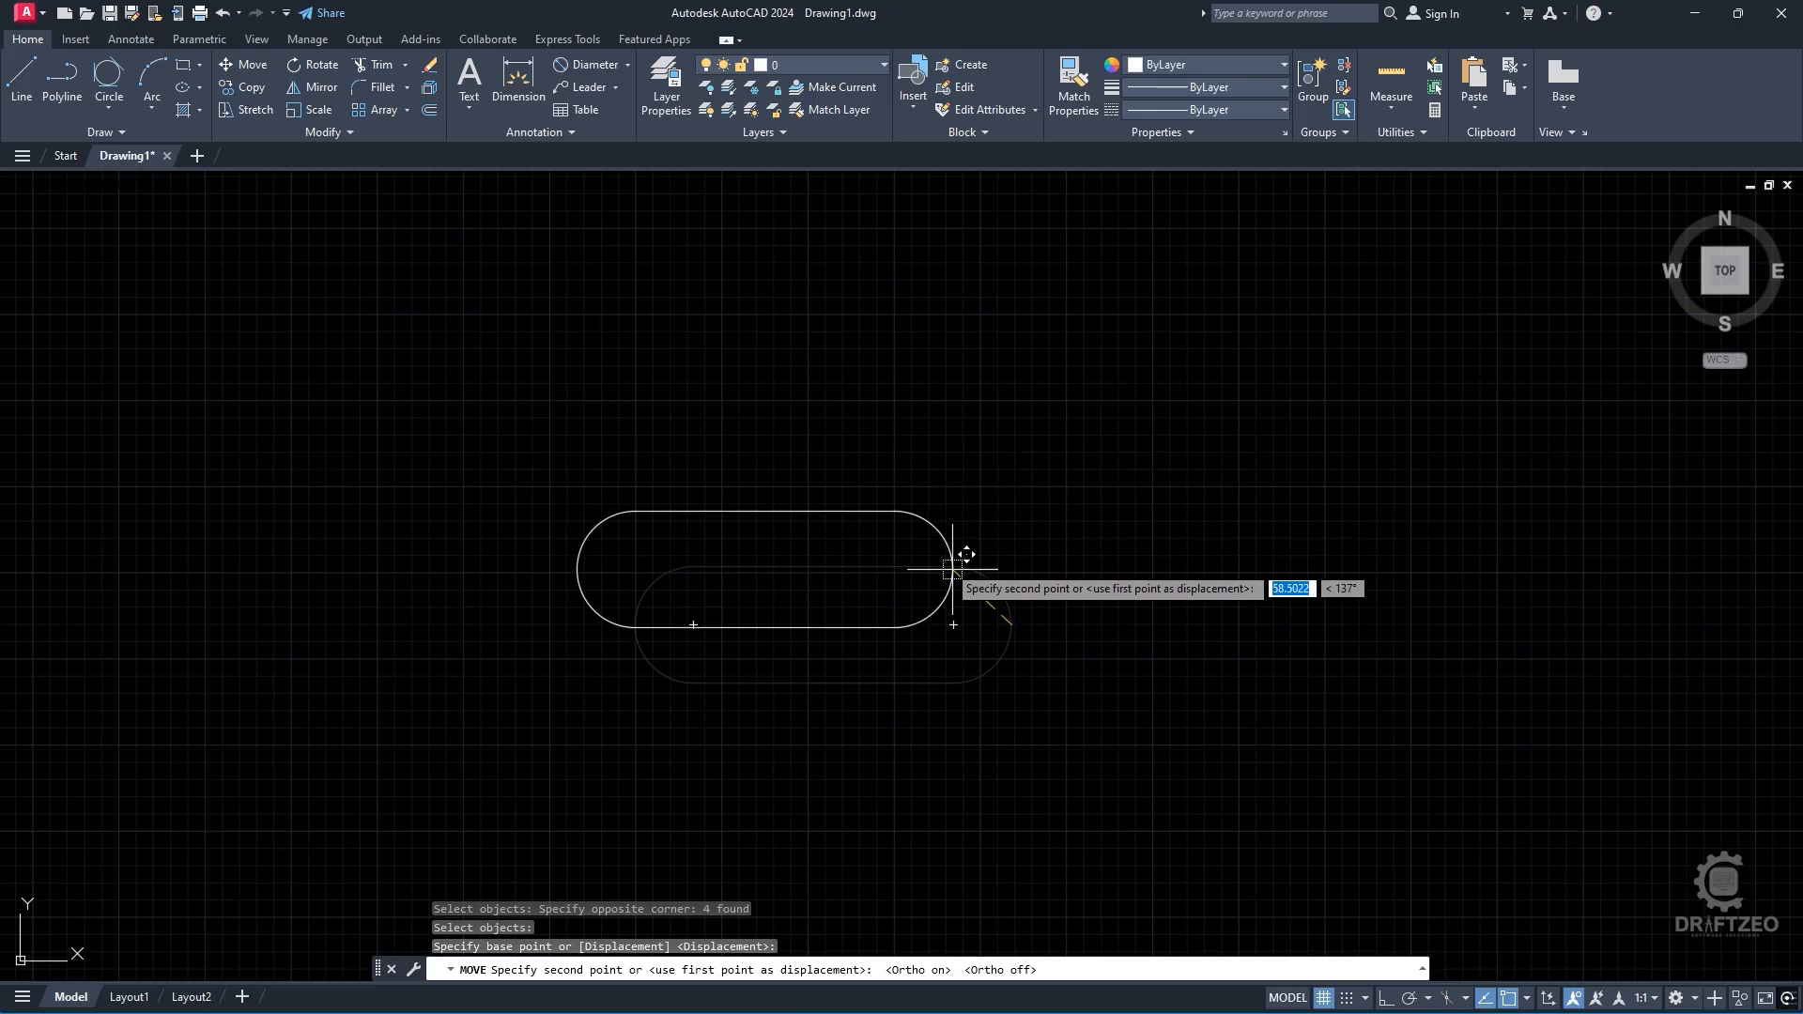
{"action": "left_click", "coordinate": [930, 531]}
{"action": "scroll", "coordinate": [757, 524], "scroll_direction": "up", "scroll_amount": 2}
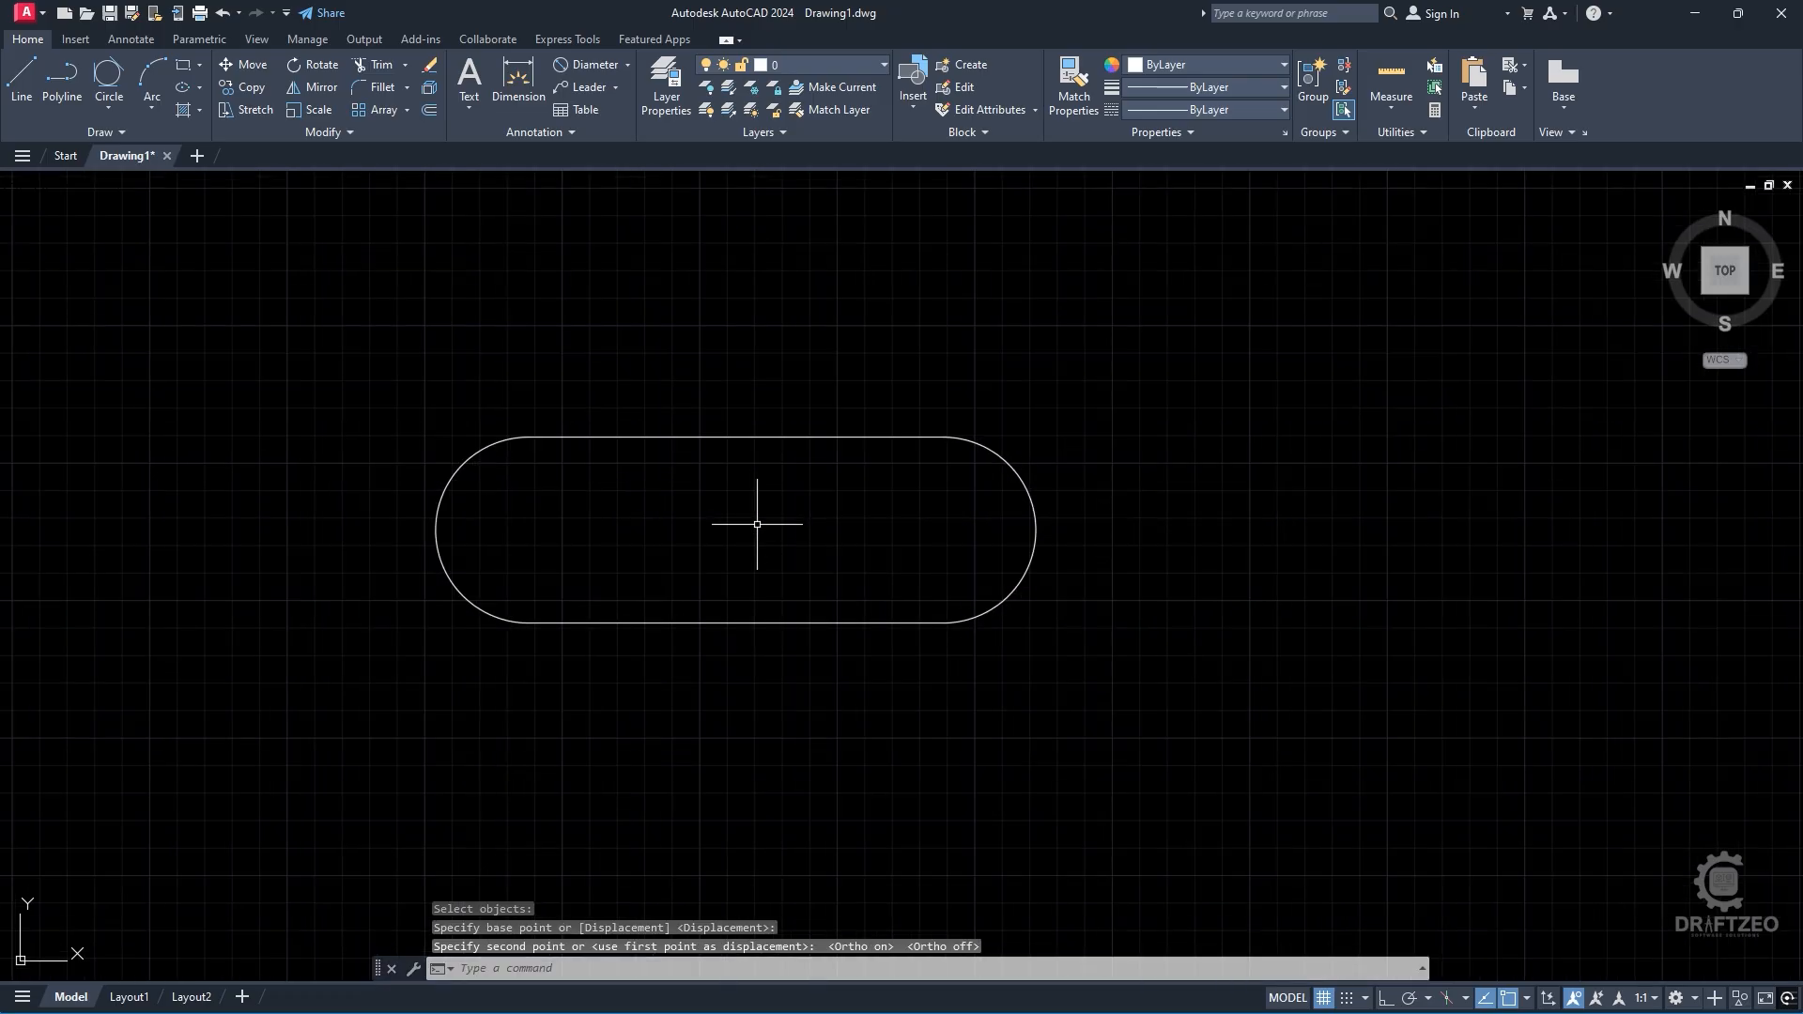
{"action": "middle_click_drag", "start_coordinate": [757, 524], "coordinate": [819, 567]}
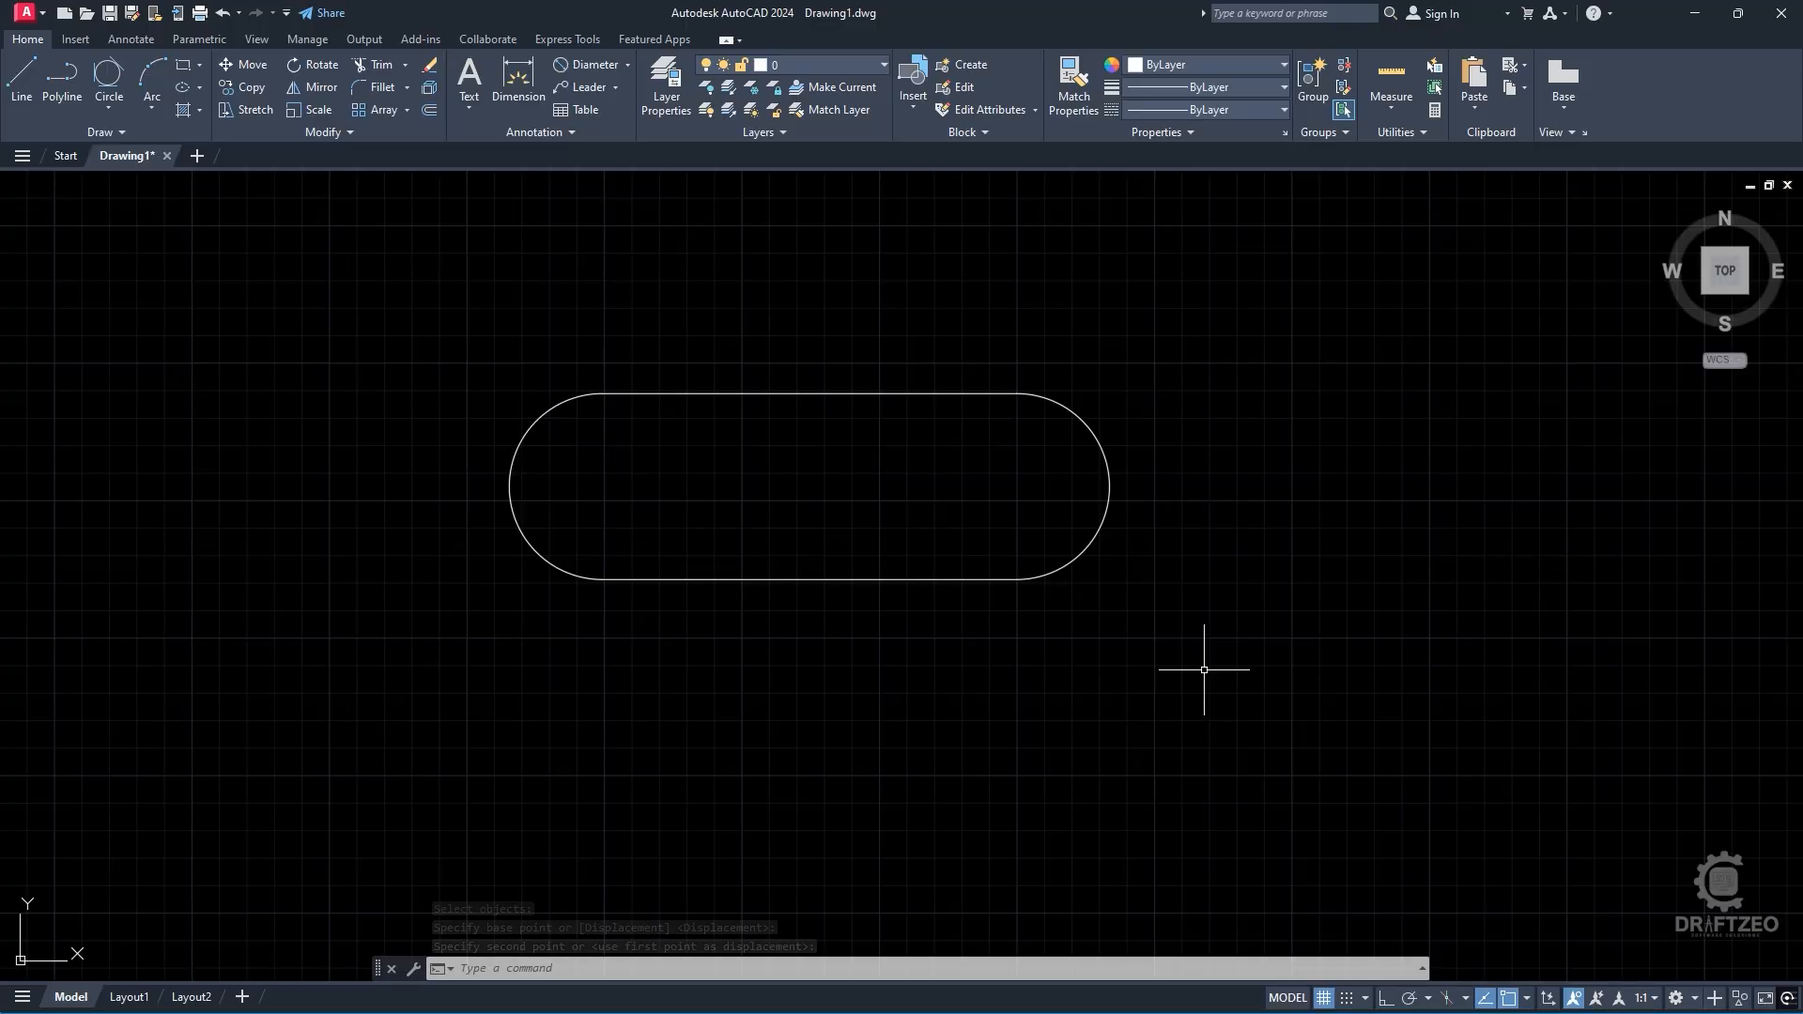
{"action": "type", "text": "m"}
{"action": "key", "text": "Return"}
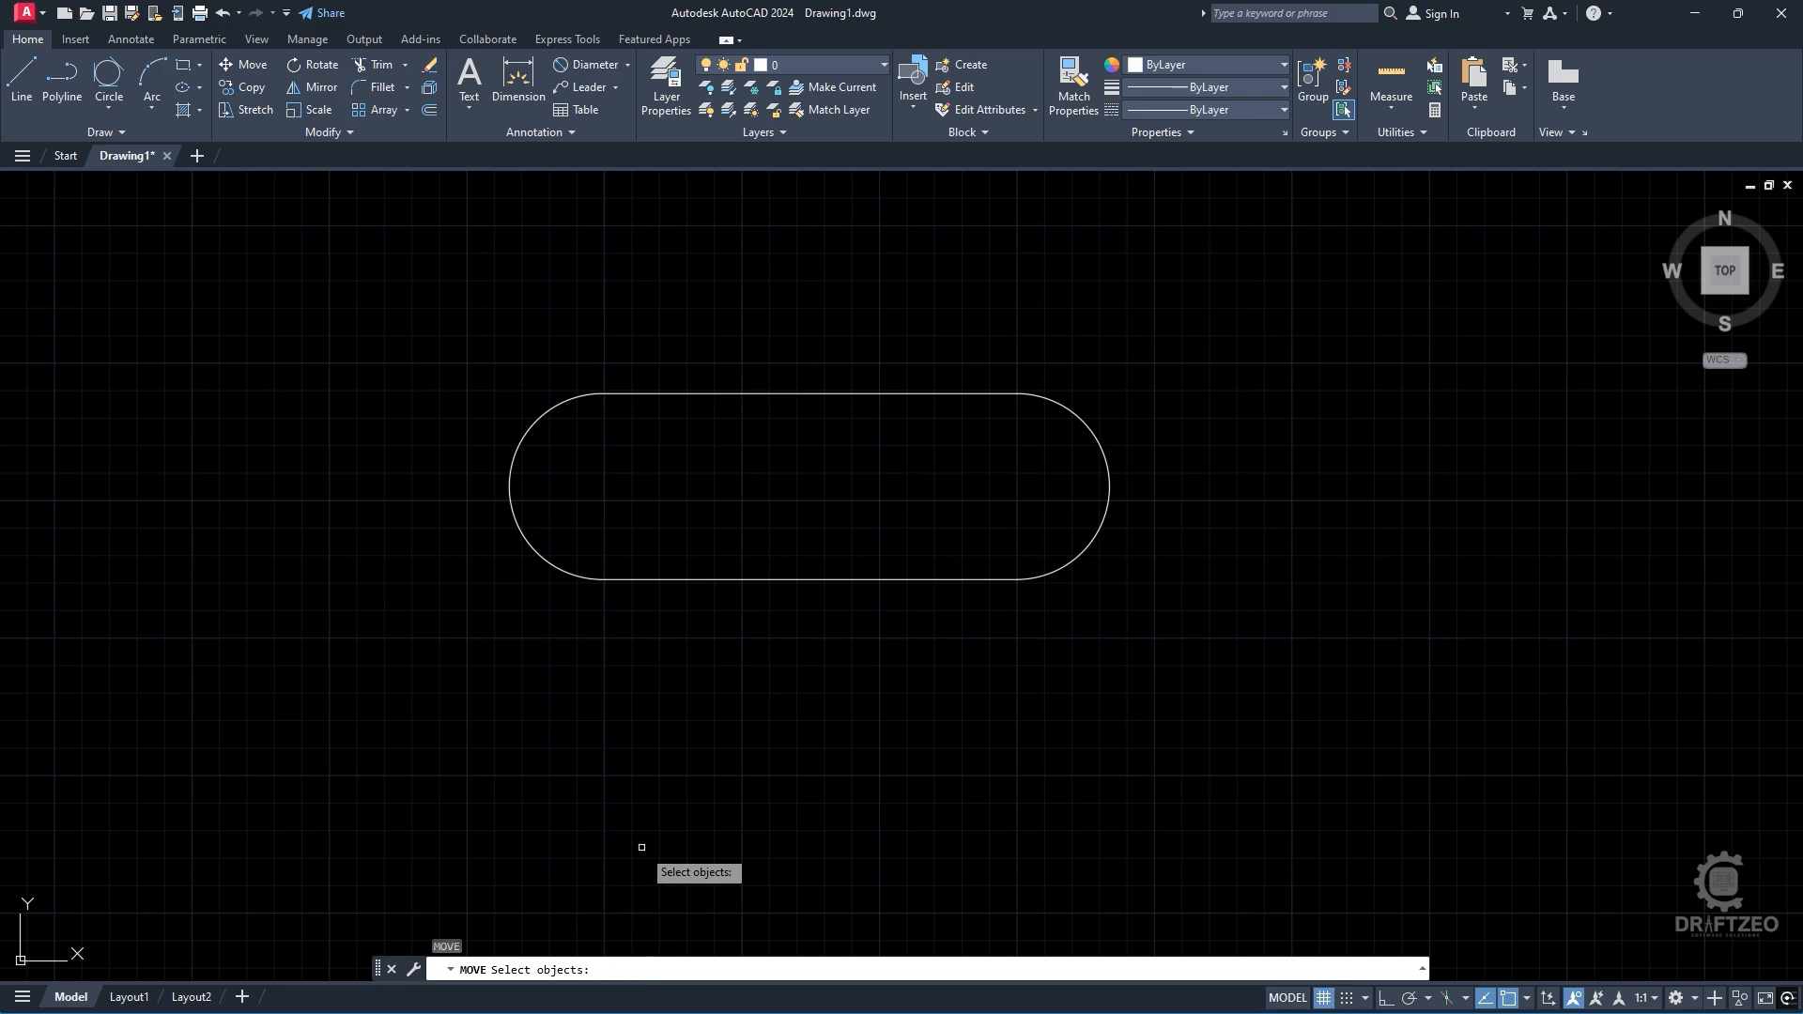
{"action": "key", "text": "Escape"}
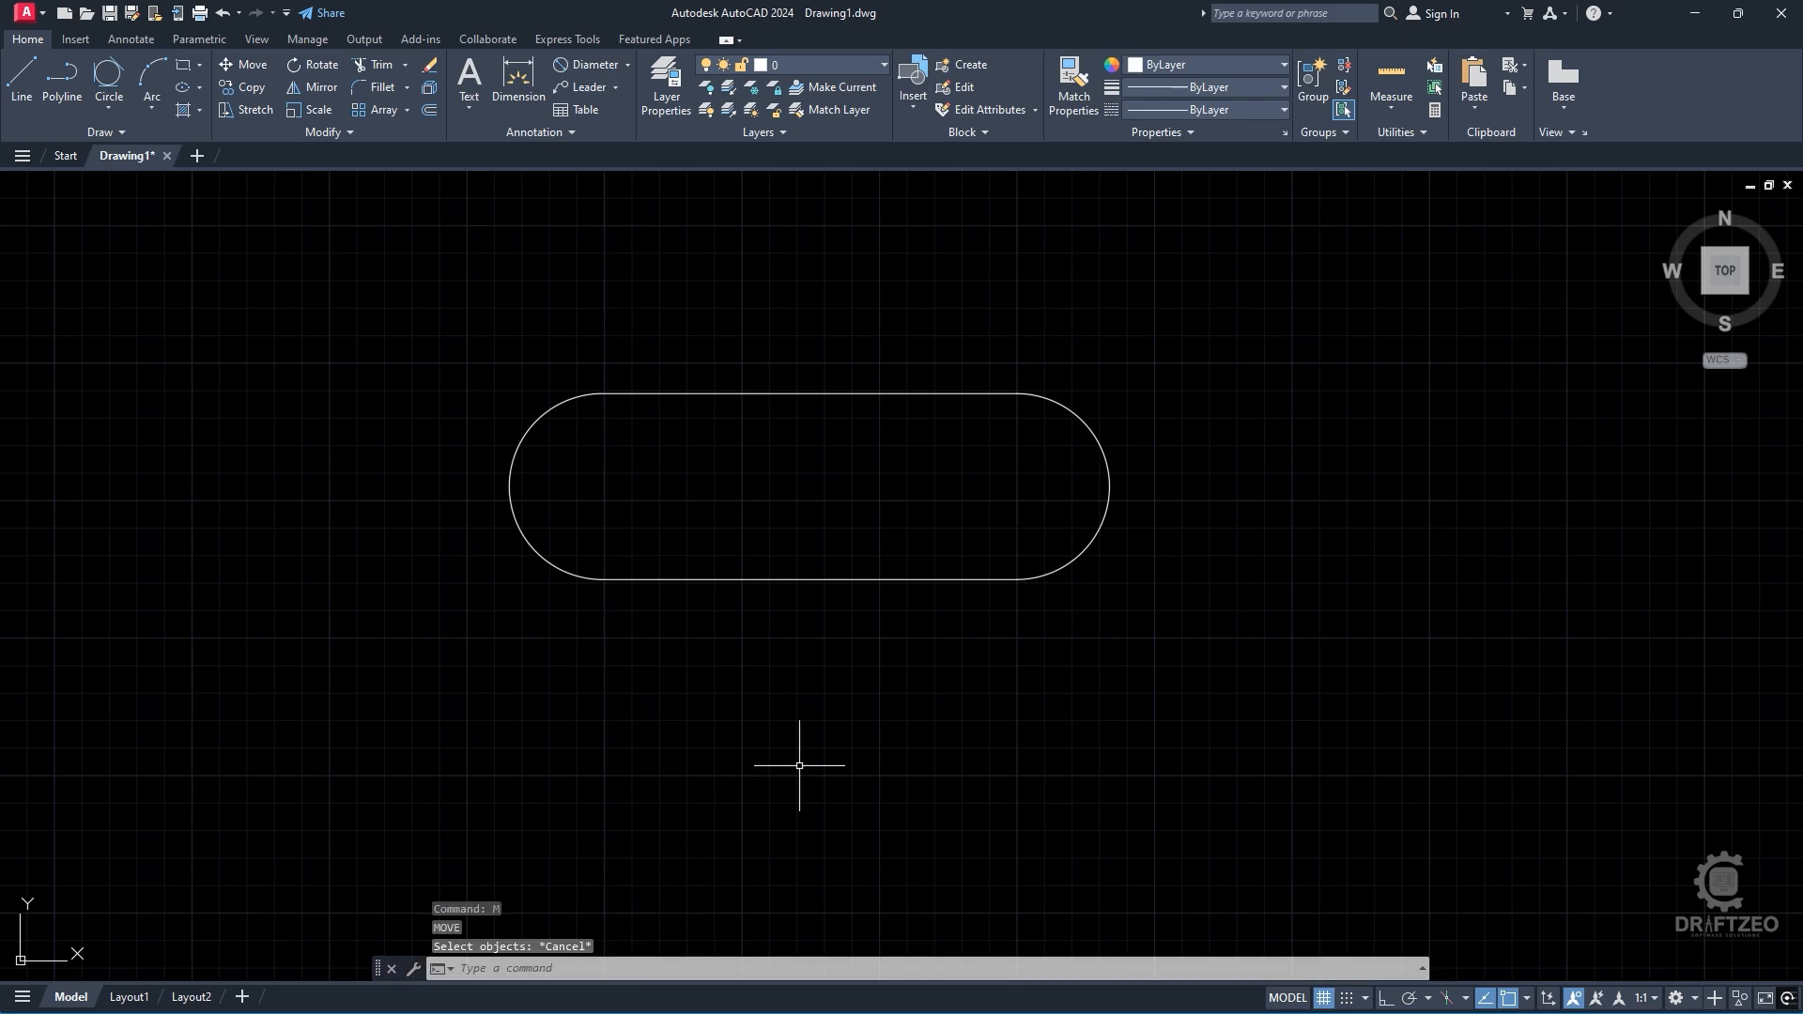
Move the whole slot from its right arc's midpoint about 136 units up and to the left, at about 163°
{"action": "left_click", "coordinate": [1260, 684]}
{"action": "left_click", "coordinate": [268, 194]}
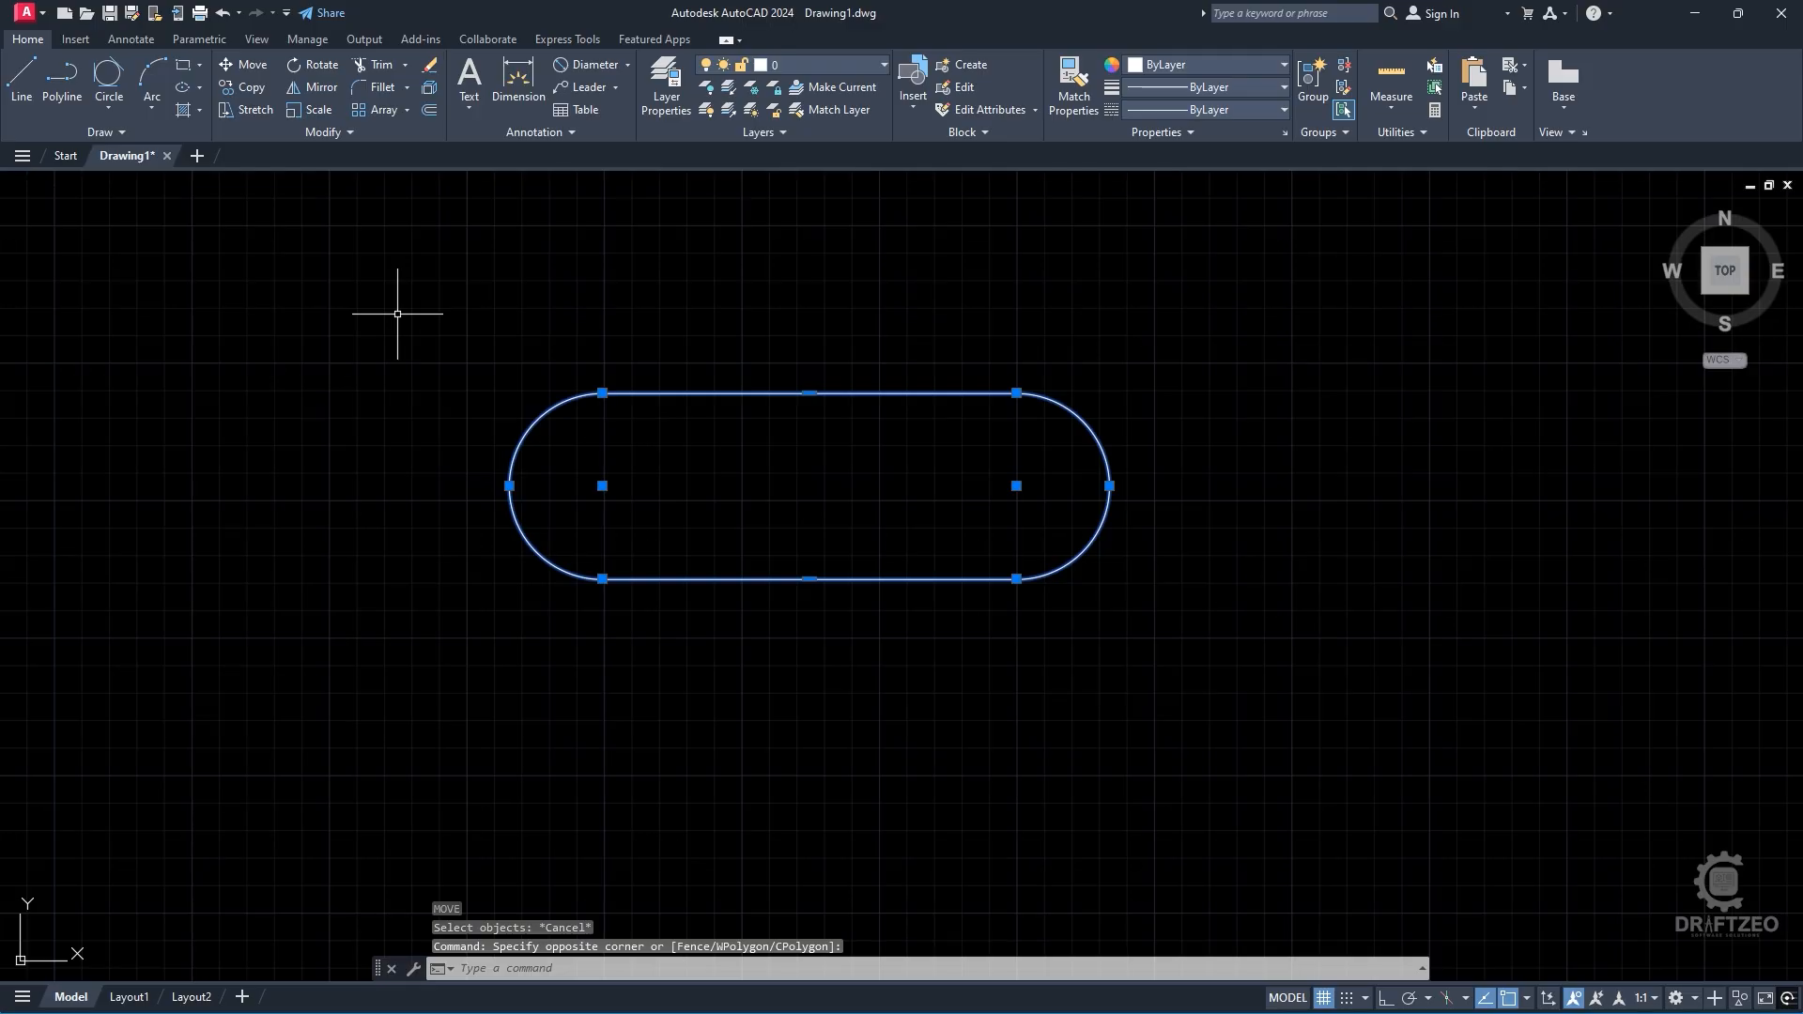
{"action": "key", "text": "Return"}
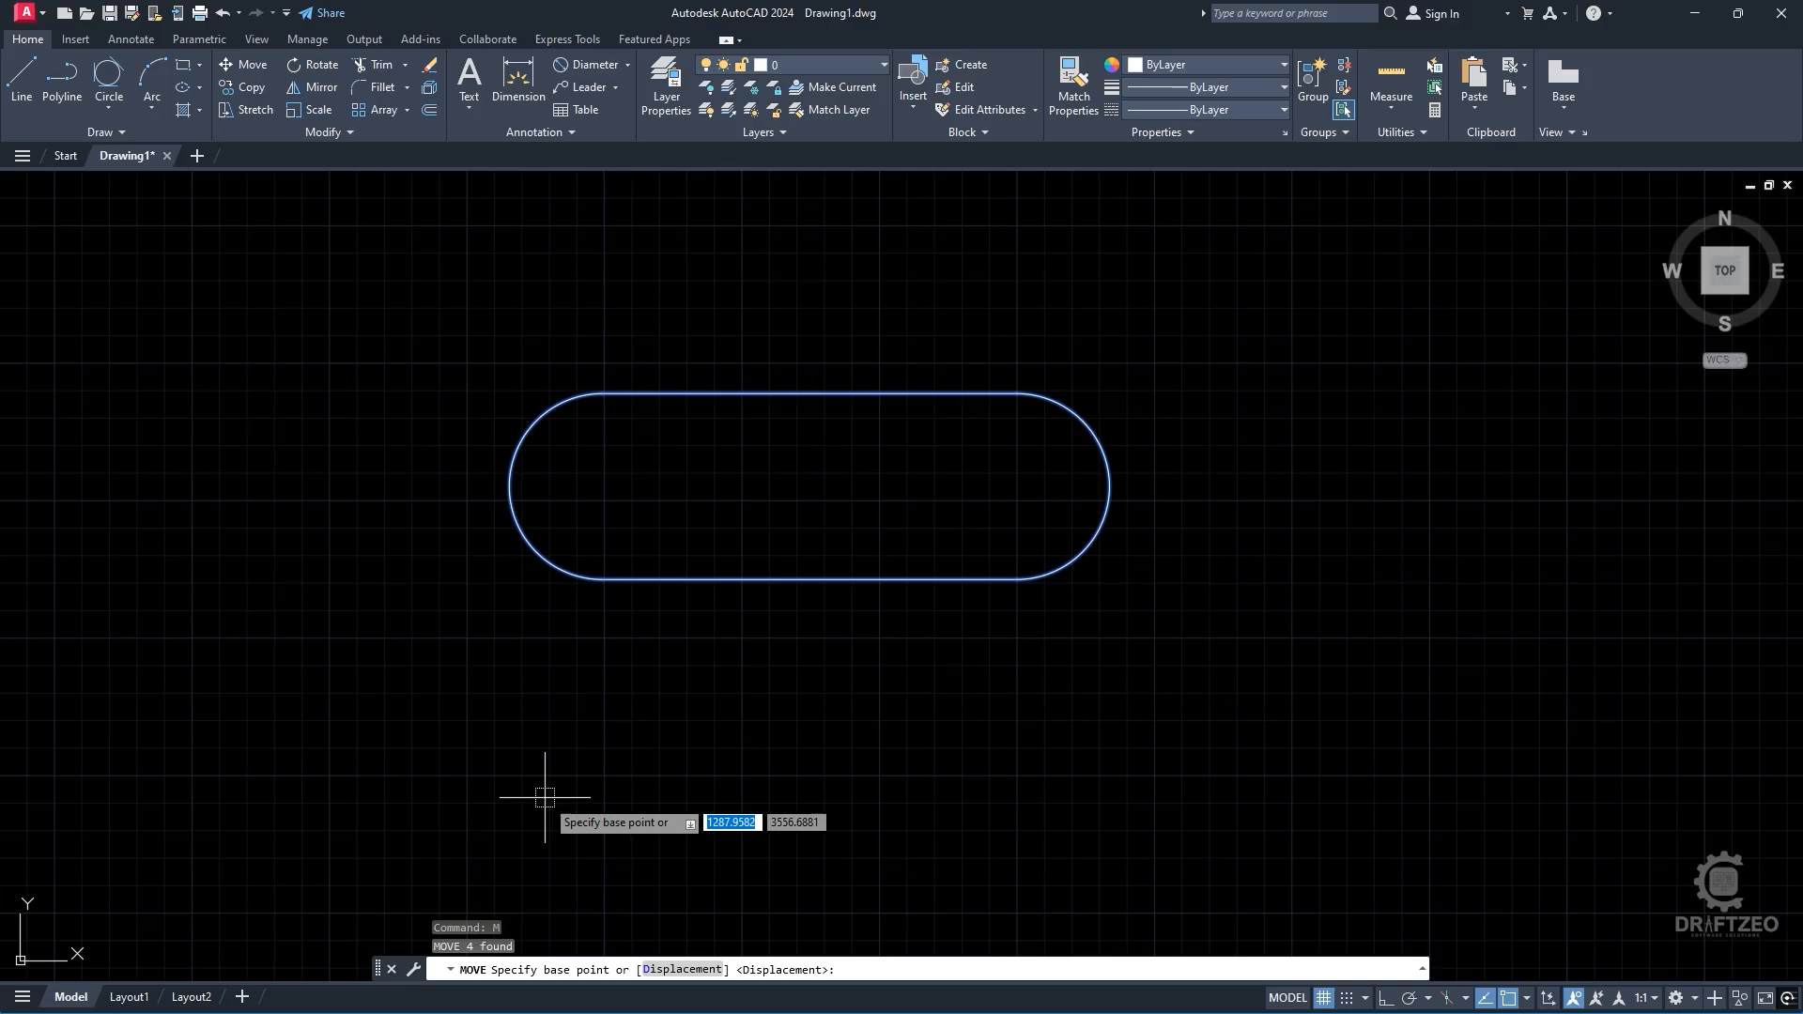
{"action": "left_click", "coordinate": [1110, 485]}
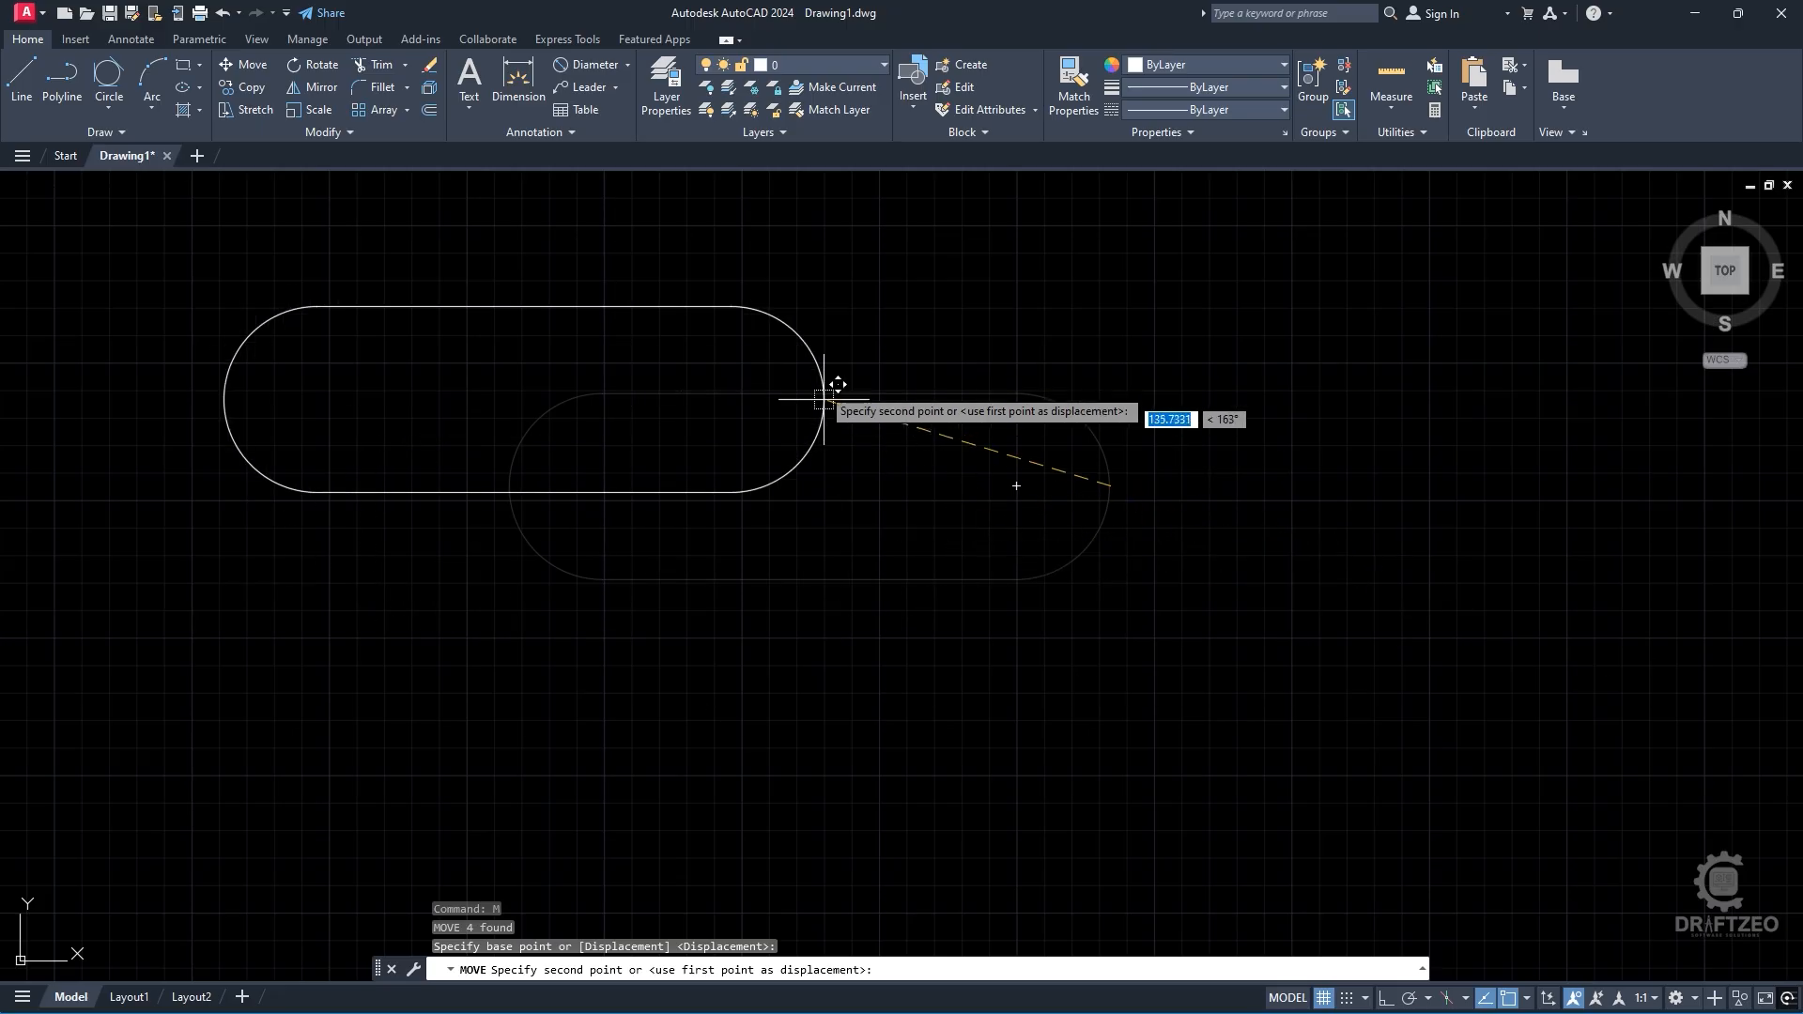
{"action": "left_click", "coordinate": [825, 396]}
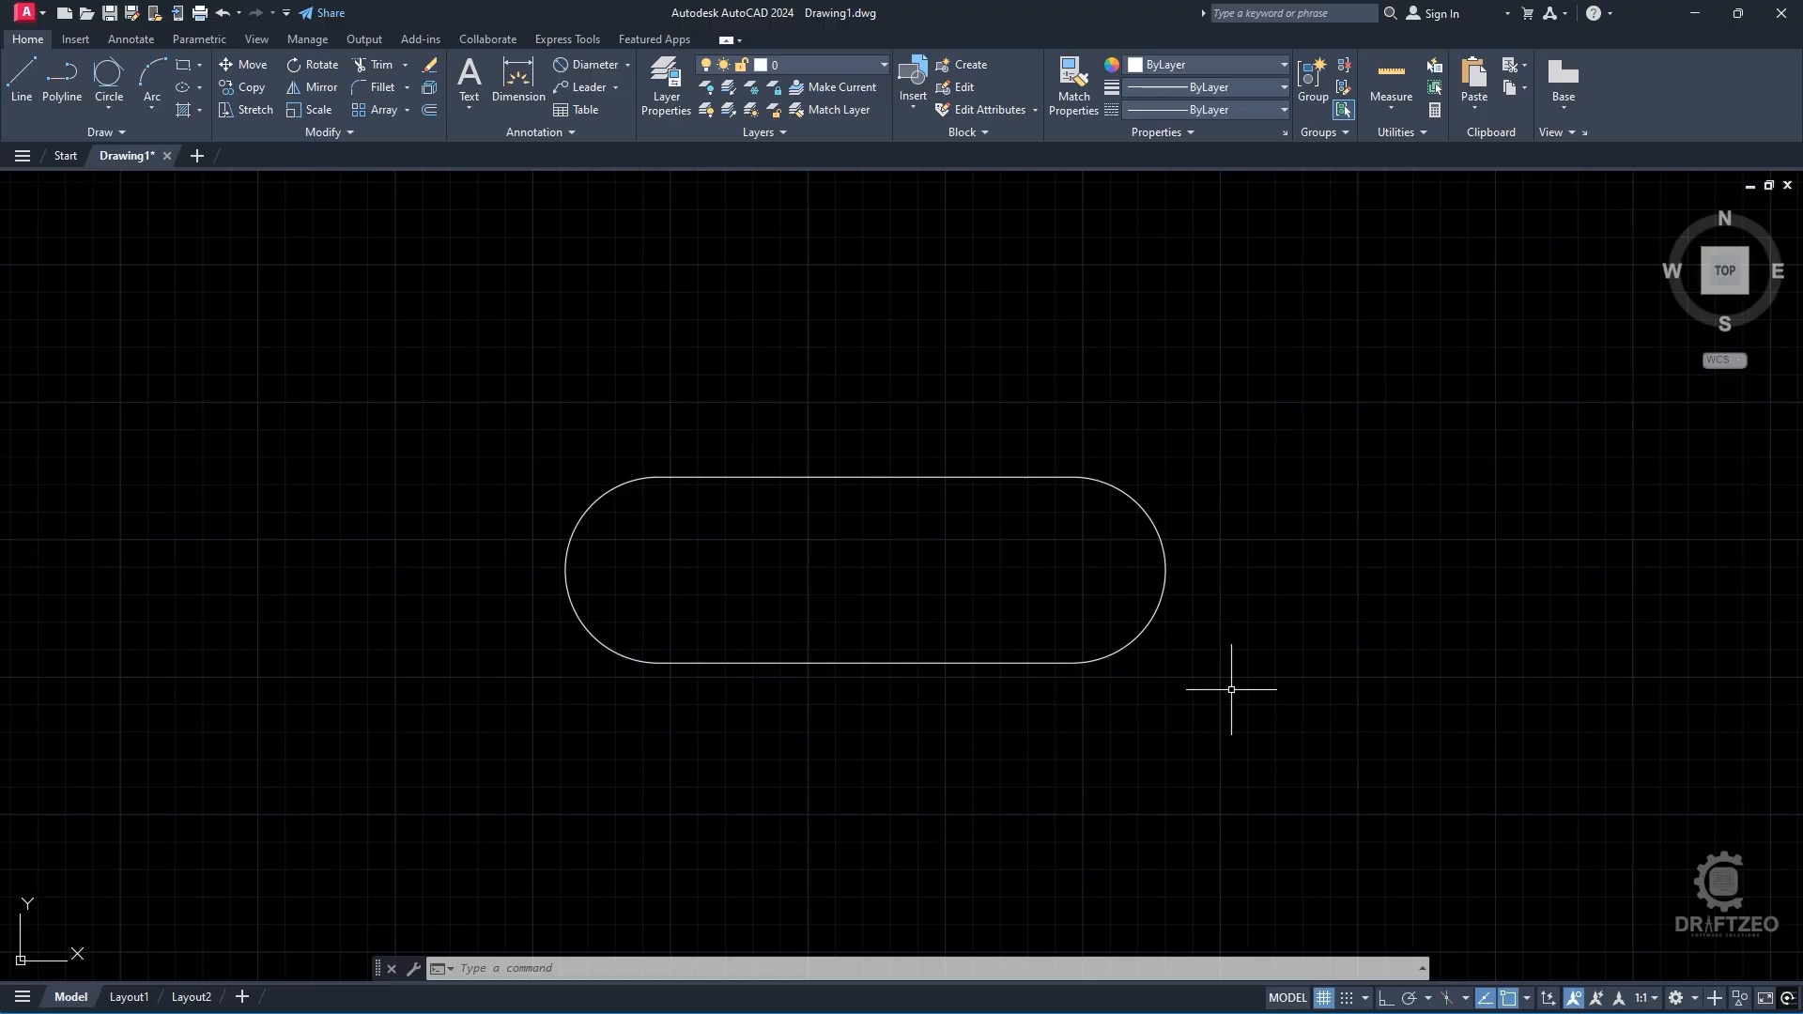
{"action": "left_click", "coordinate": [1293, 704]}
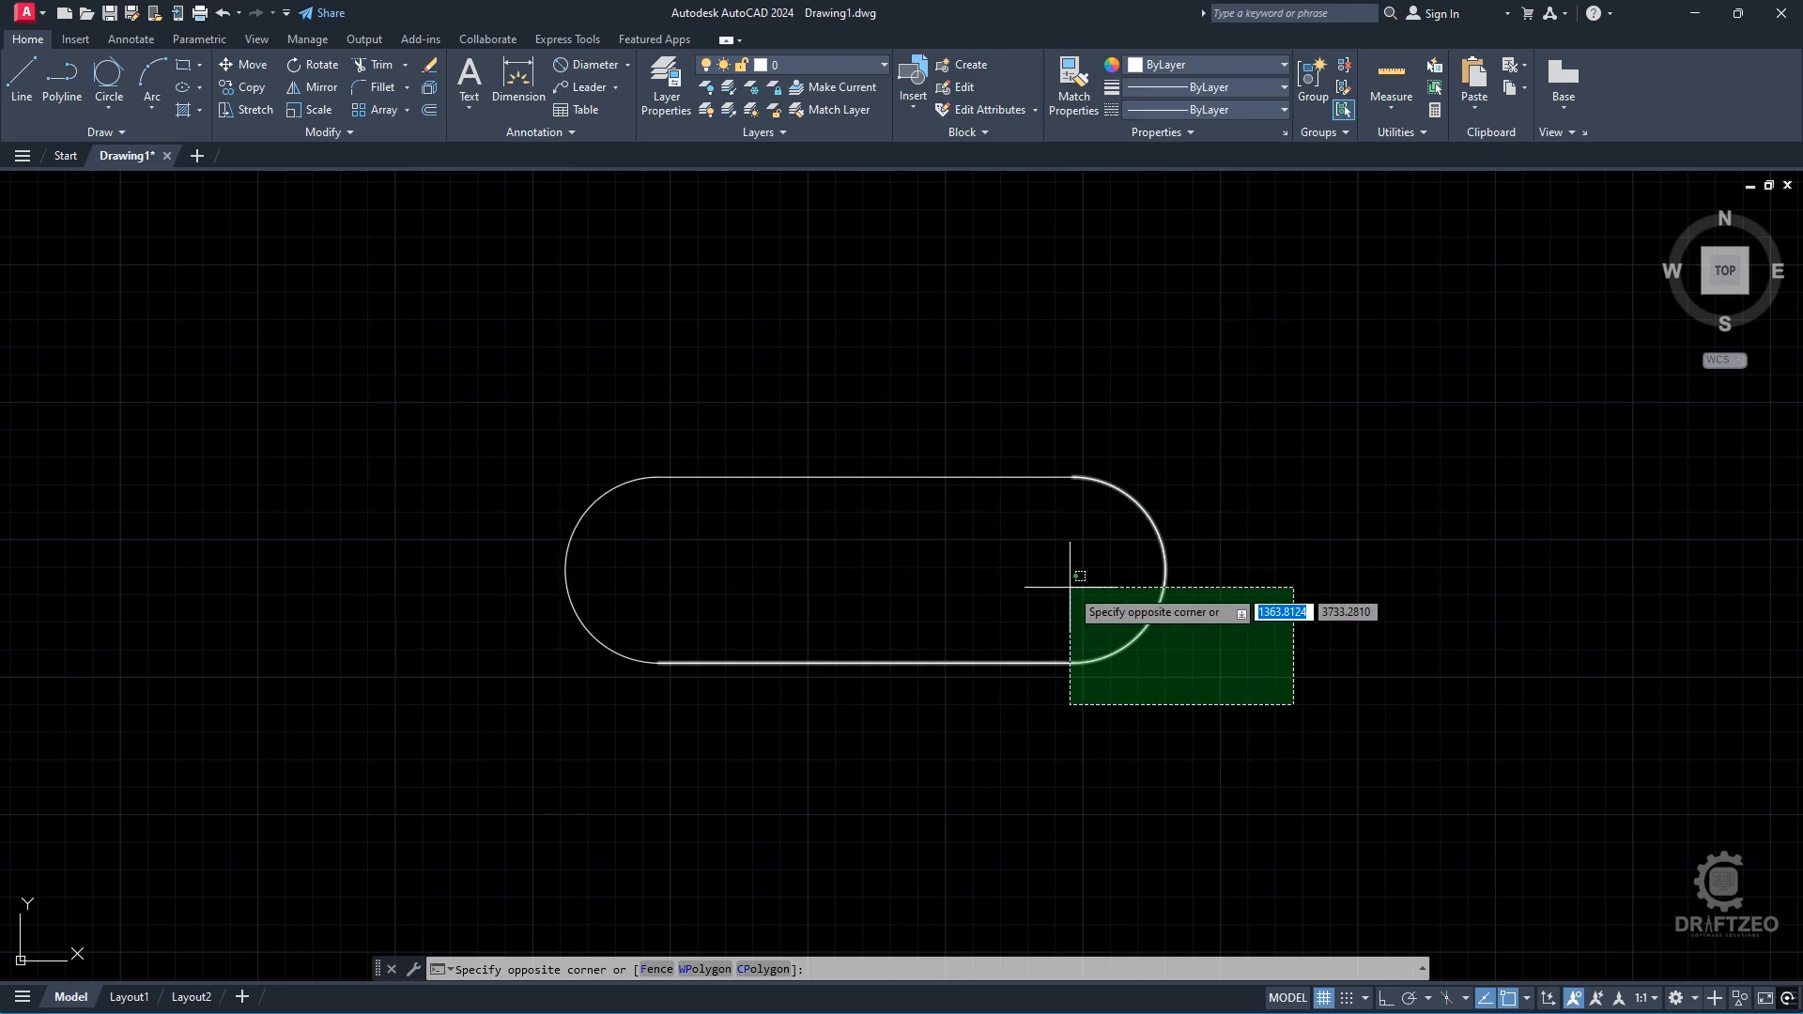
{"action": "key", "text": "Escape"}
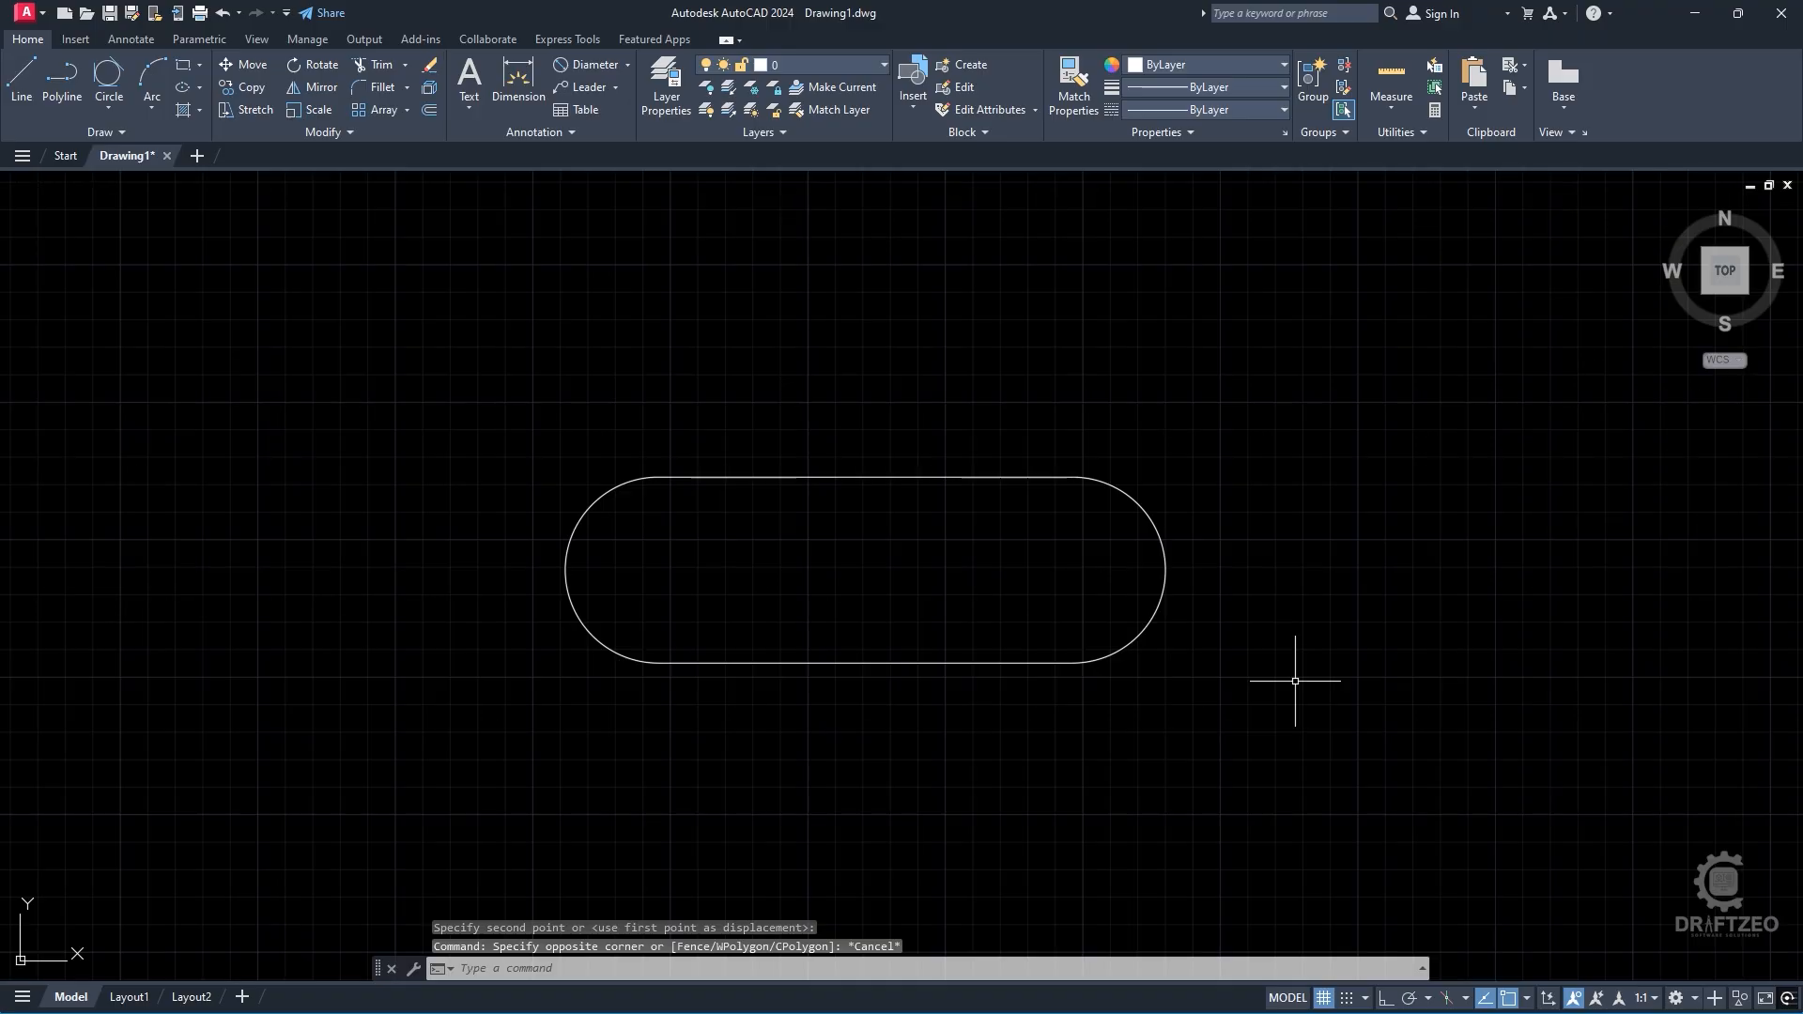
Copy the slot from its right arc's midpoint to four free points, two above and two below it, and undo the copies
{"action": "type", "text": "CO"}
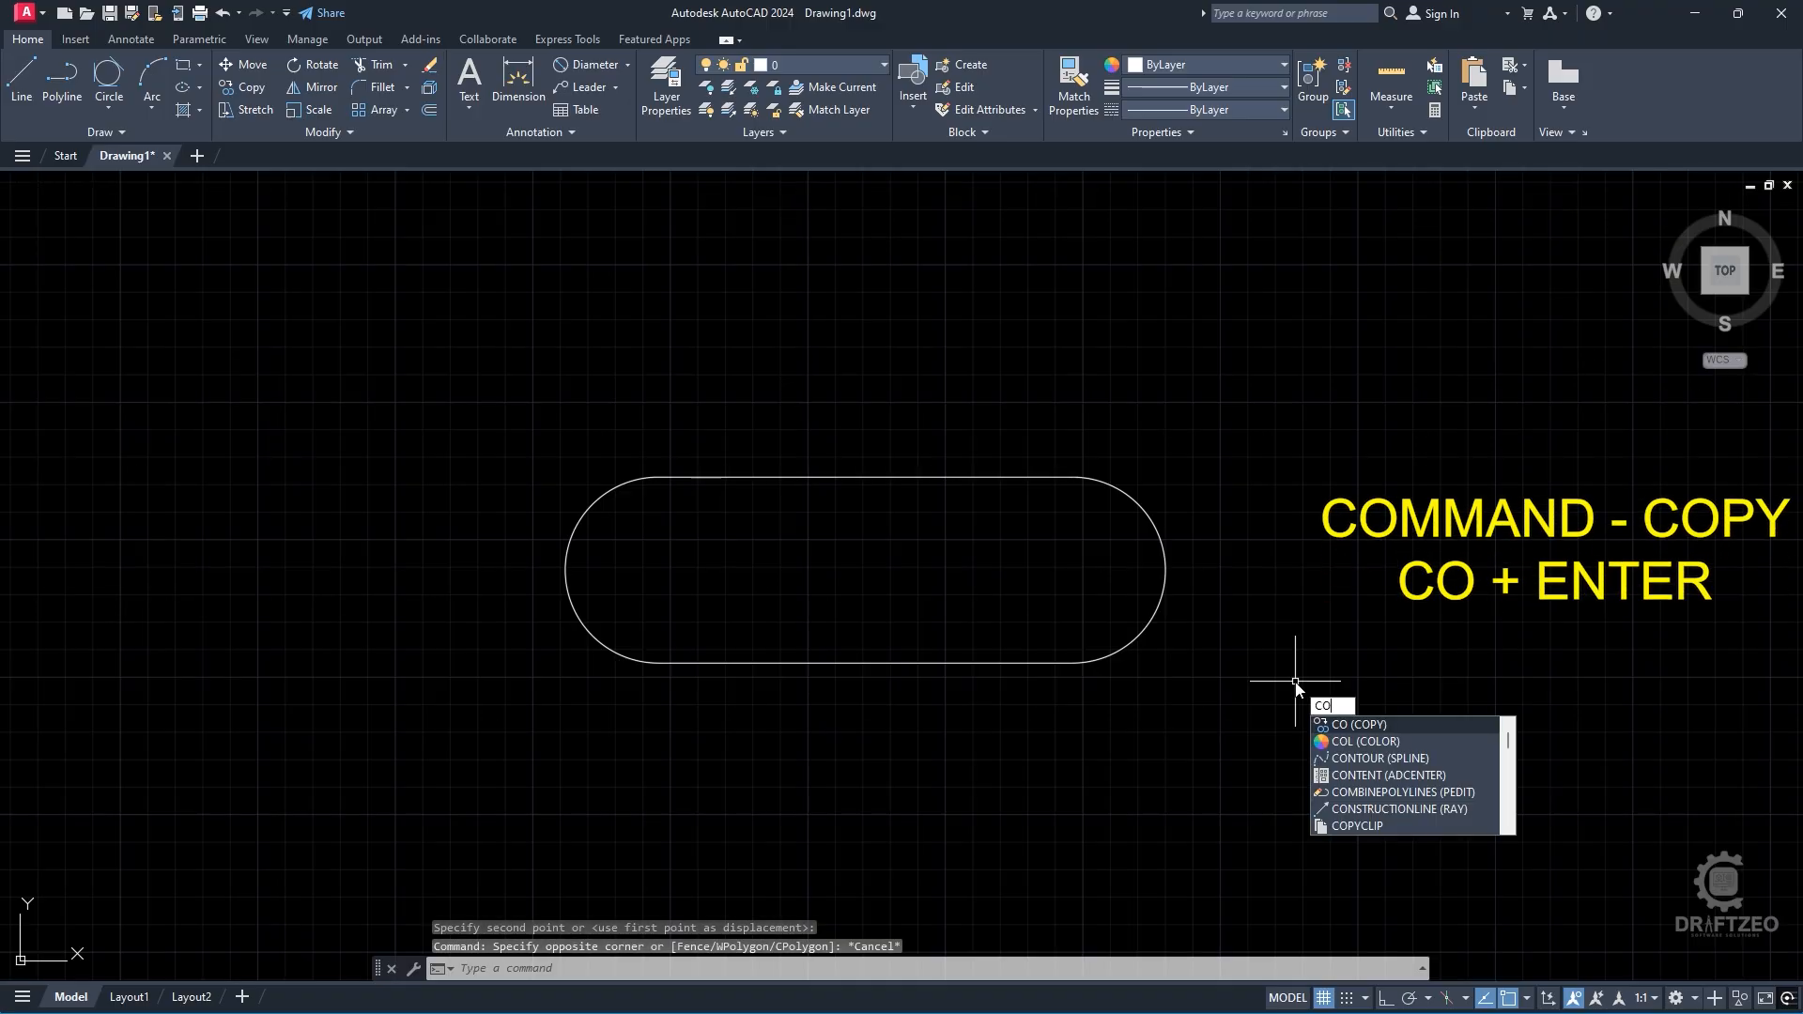
{"action": "key", "text": "Return"}
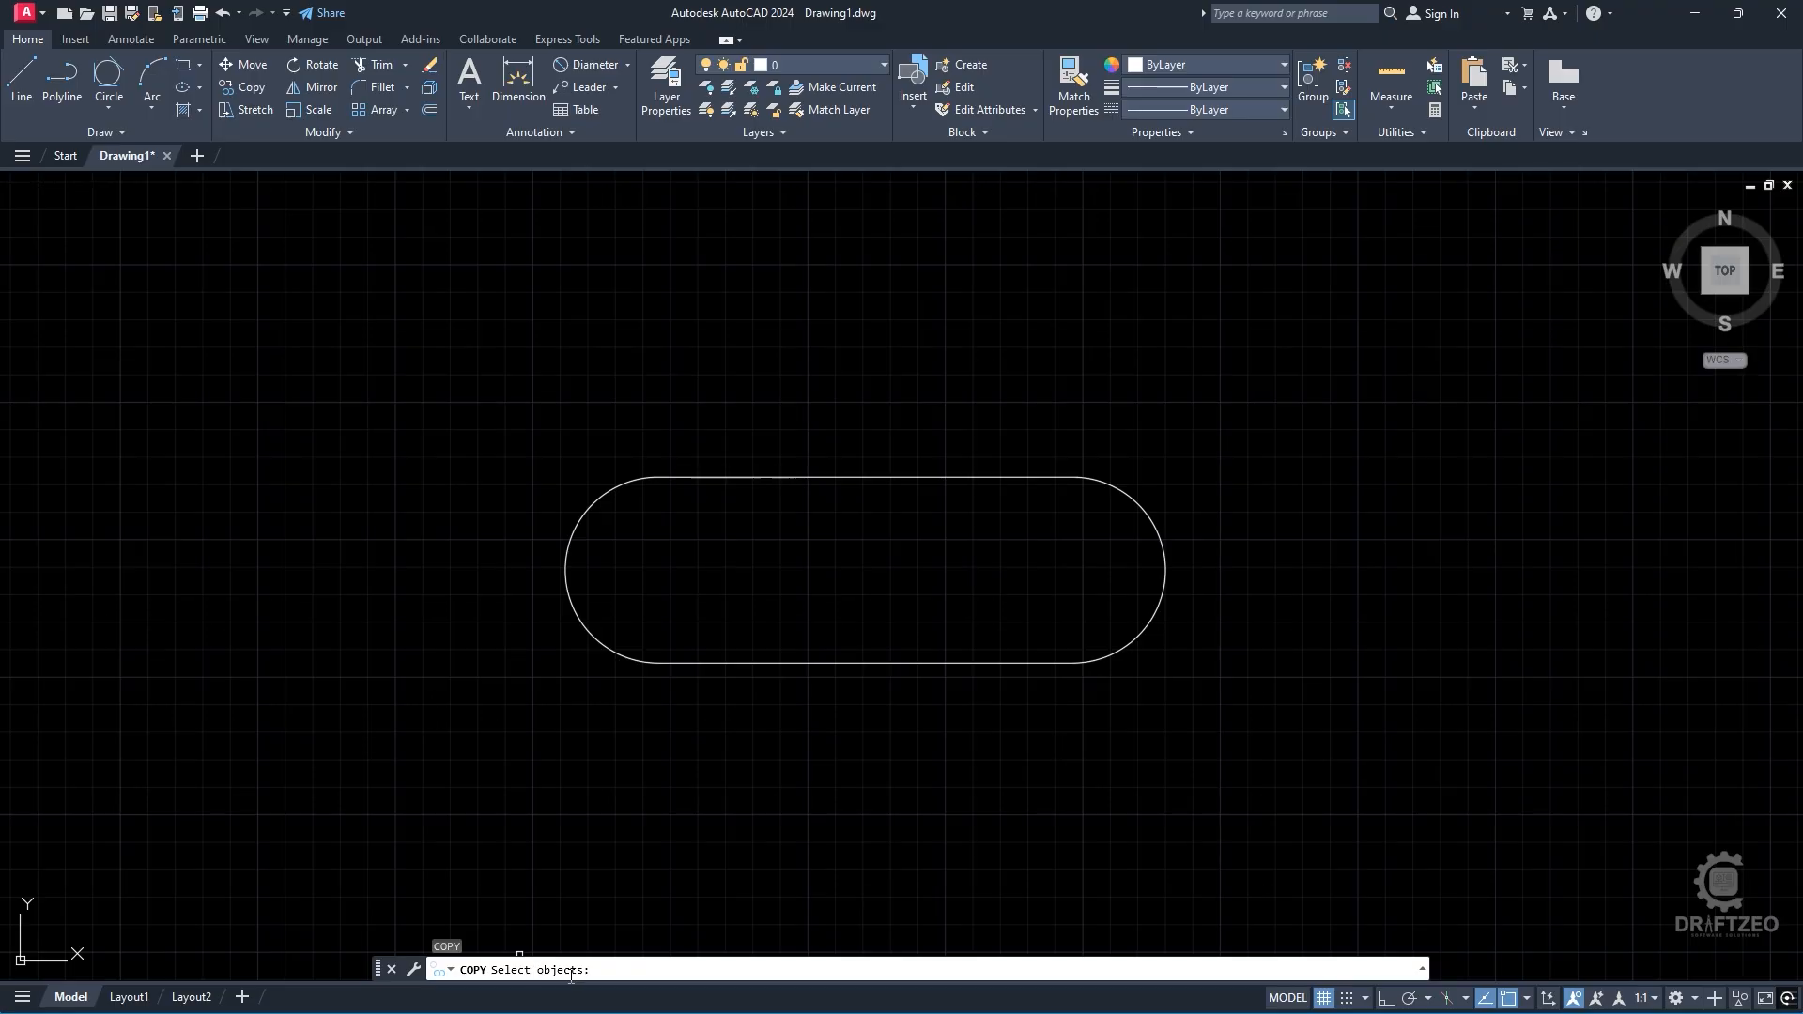
{"action": "left_click", "coordinate": [1291, 777]}
{"action": "left_click", "coordinate": [446, 397]}
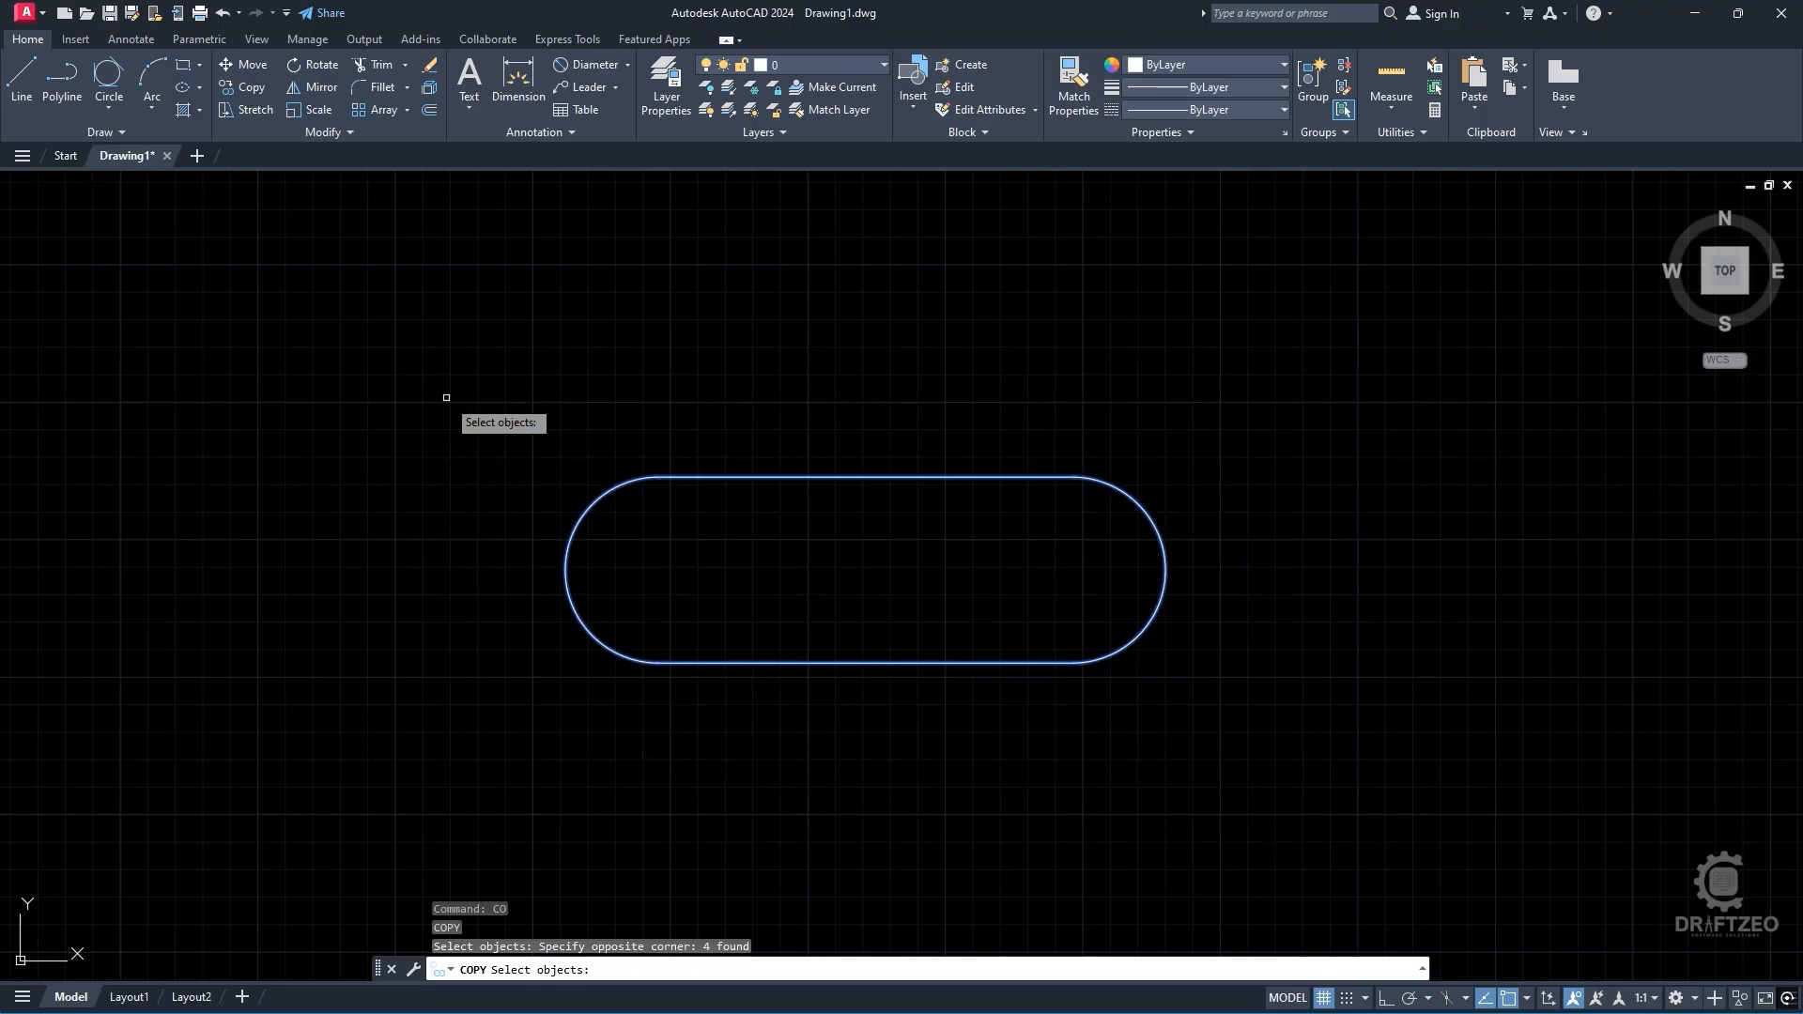
{"action": "key", "text": "Return"}
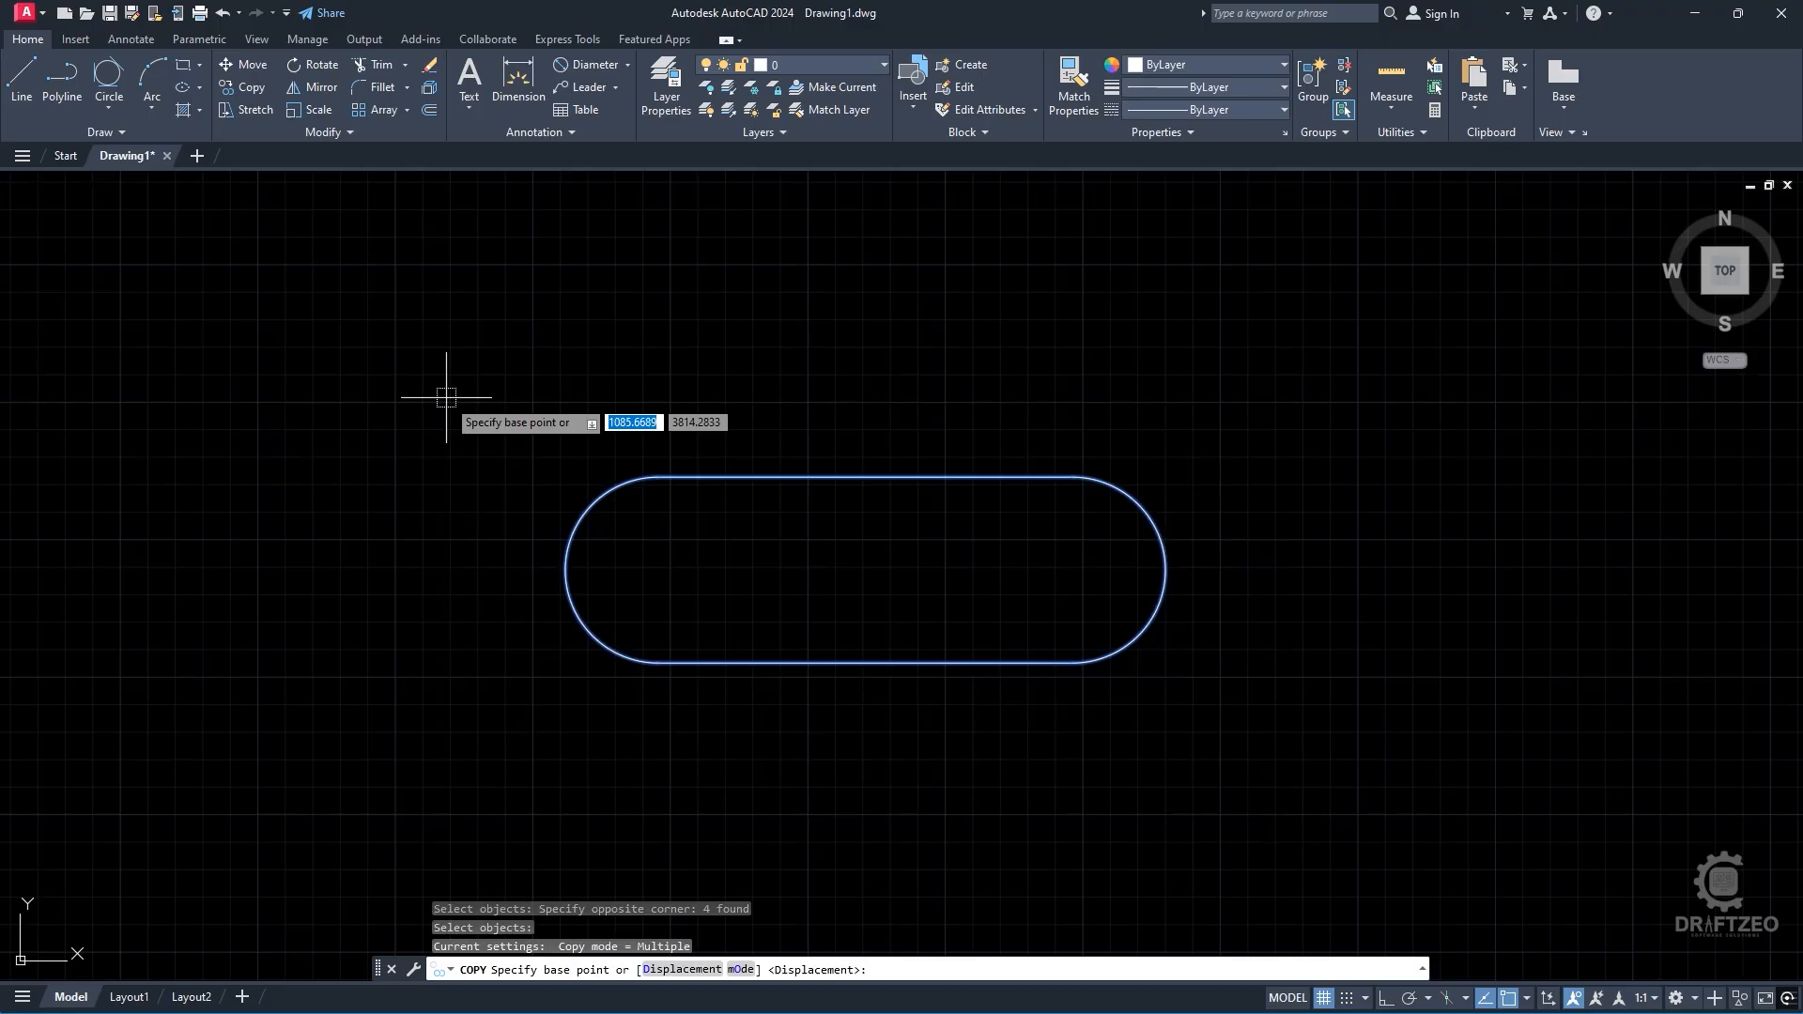
{"action": "left_click", "coordinate": [1165, 569]}
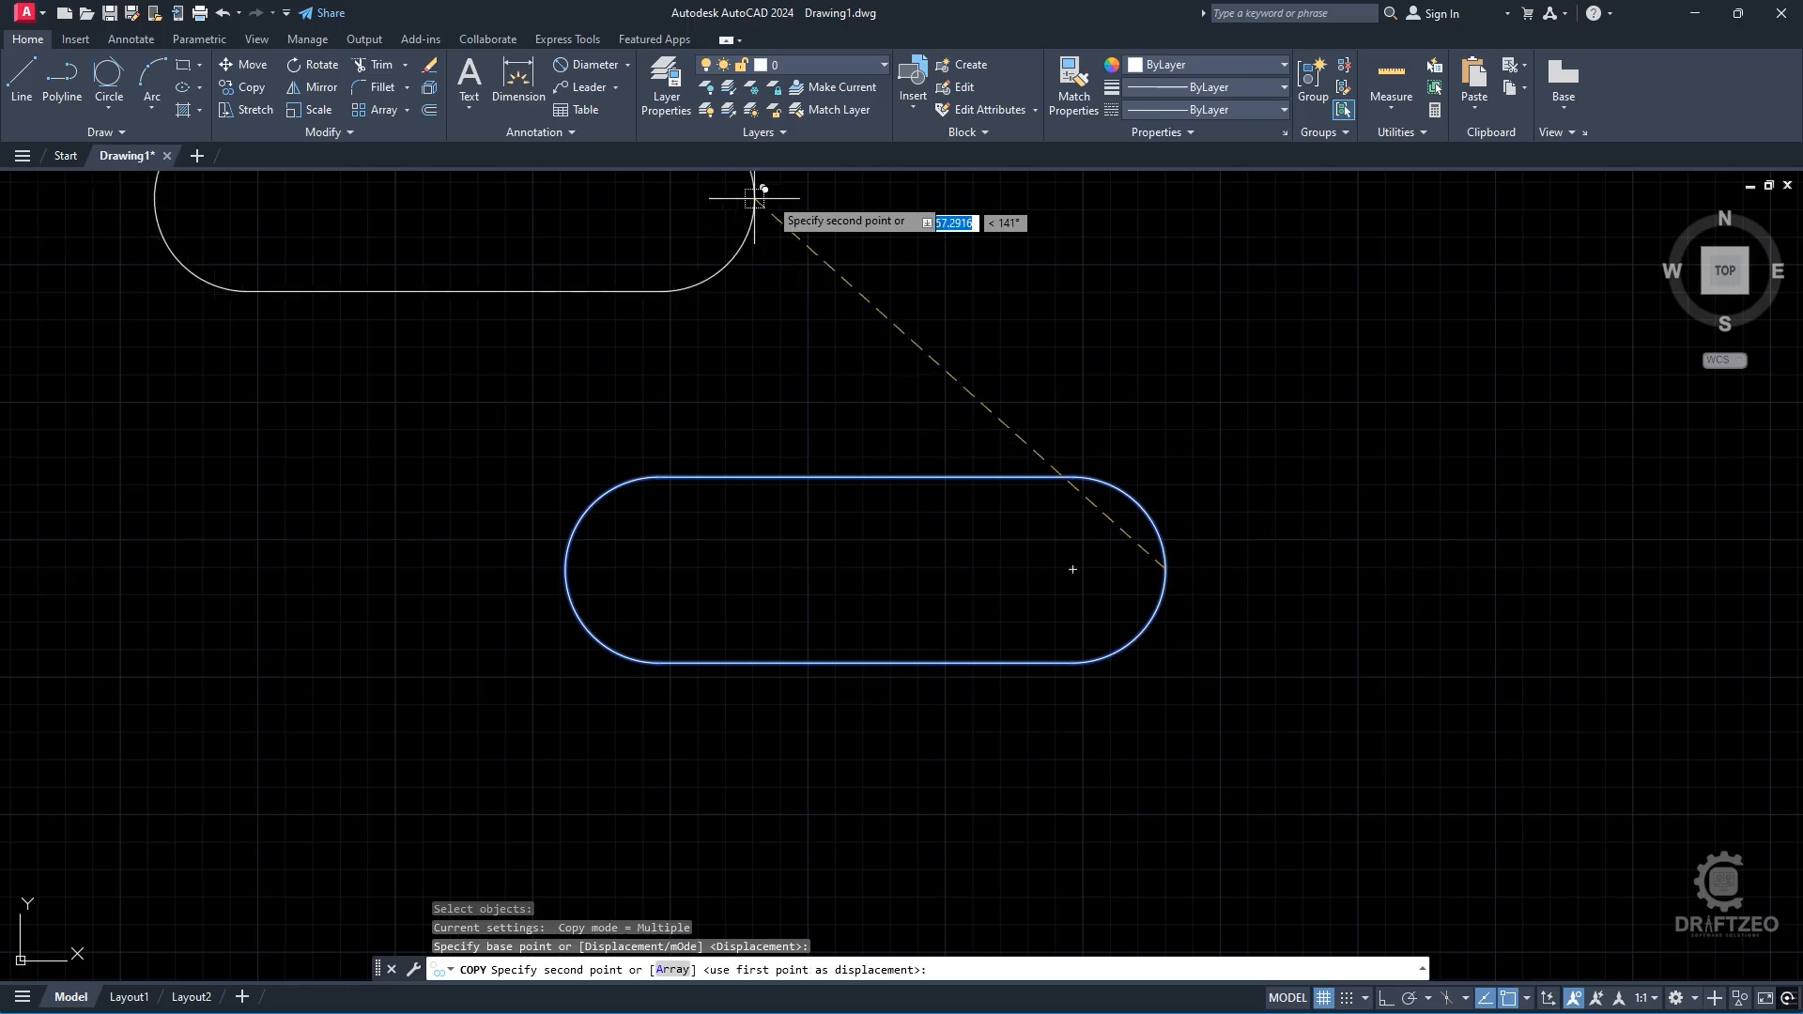
{"action": "scroll", "coordinate": [991, 467], "scroll_direction": "down", "scroll_amount": 5}
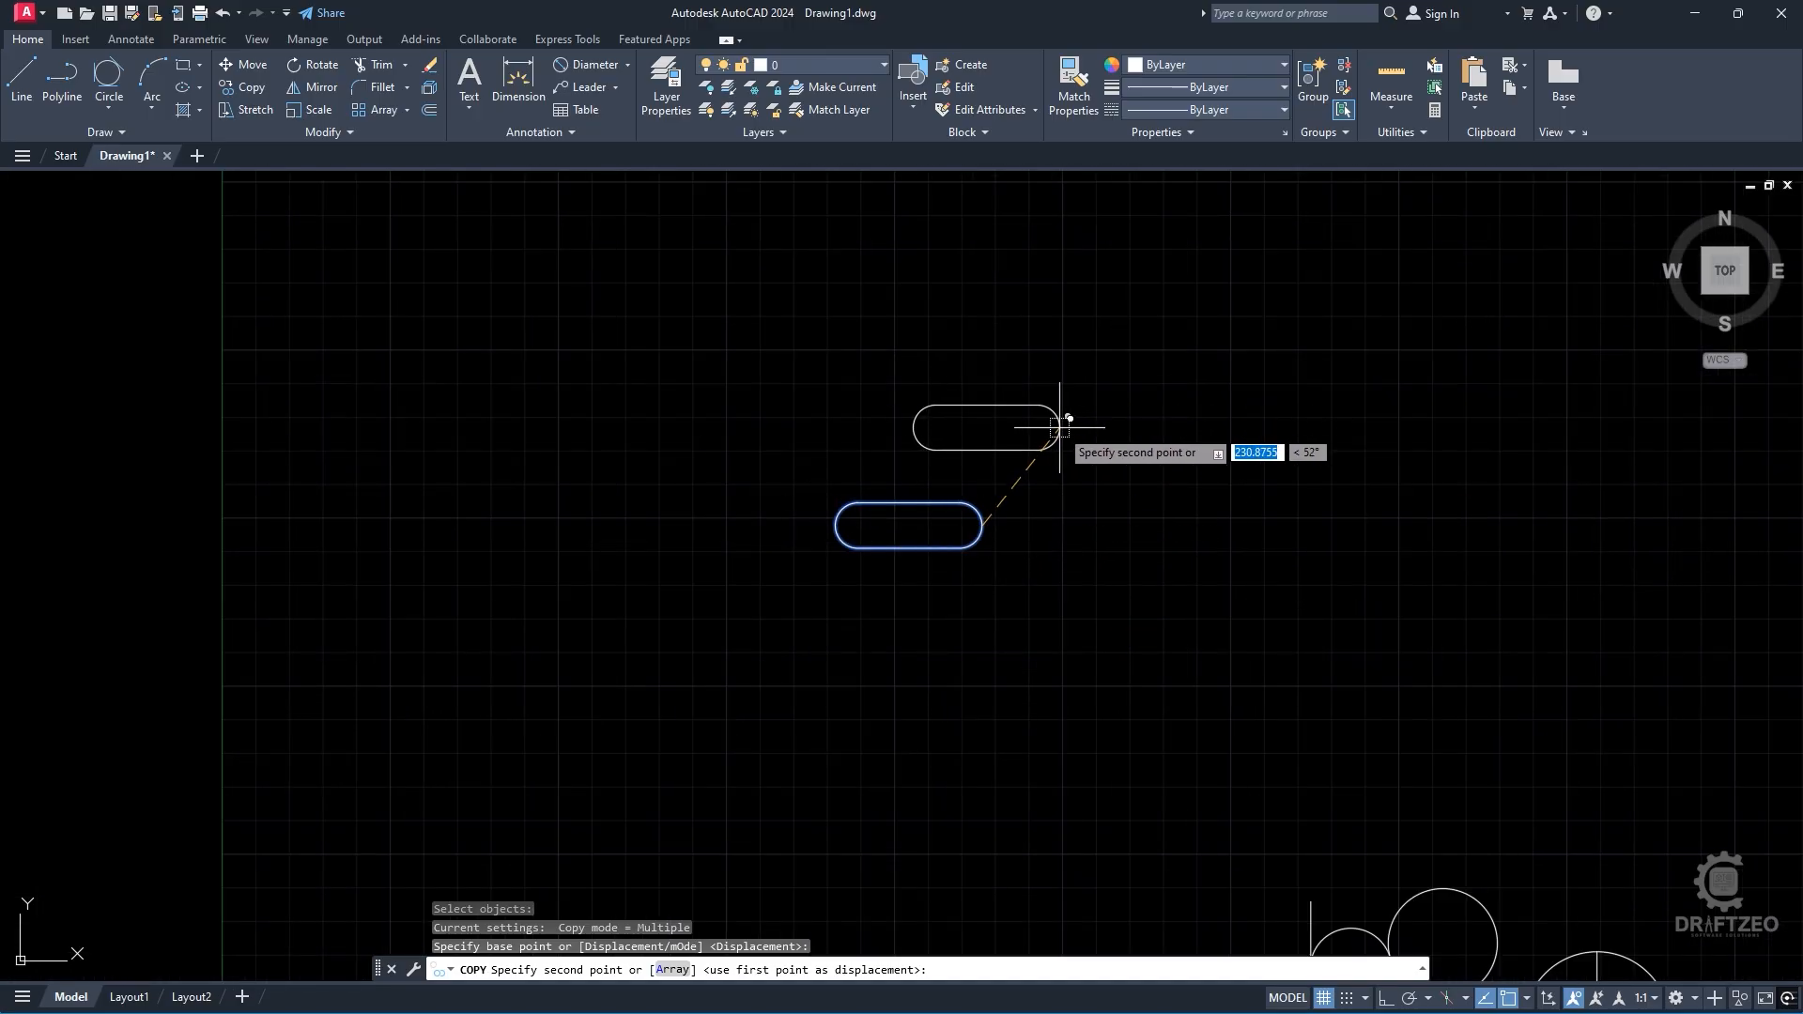
{"action": "left_click", "coordinate": [1060, 429]}
{"action": "left_click", "coordinate": [835, 429]}
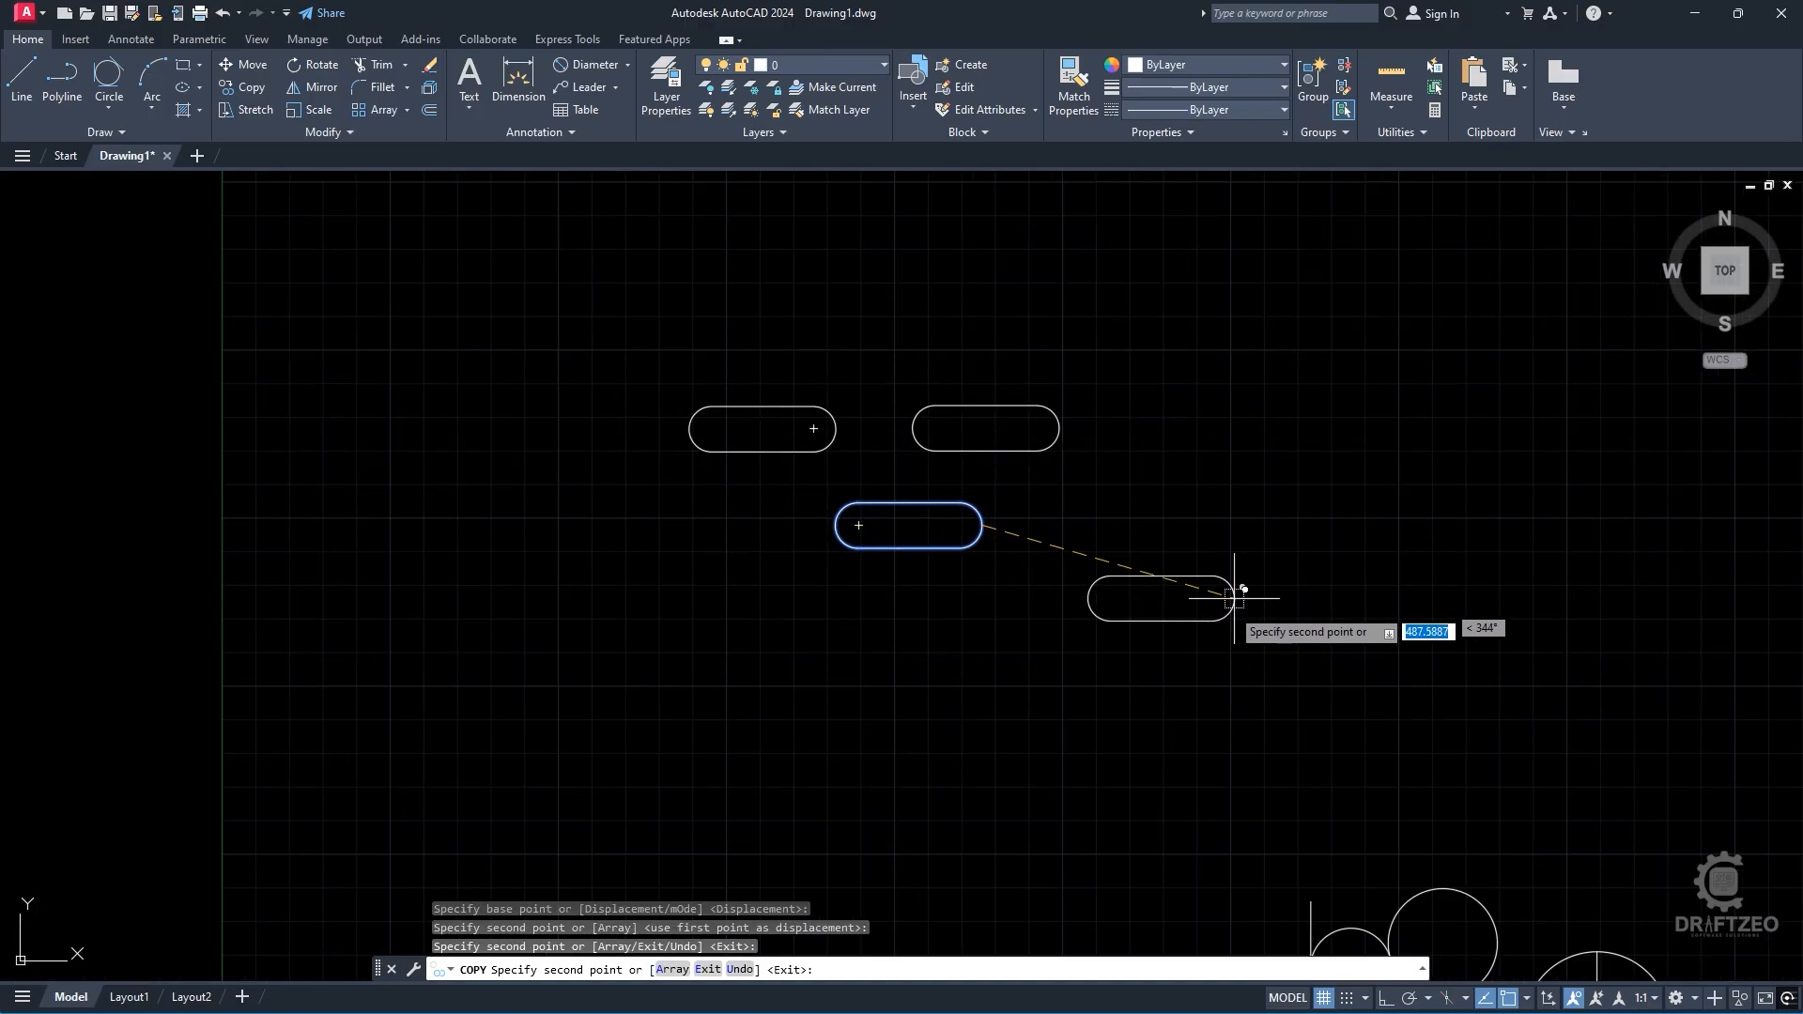
{"action": "left_click", "coordinate": [1194, 630]}
{"action": "left_click", "coordinate": [815, 626]}
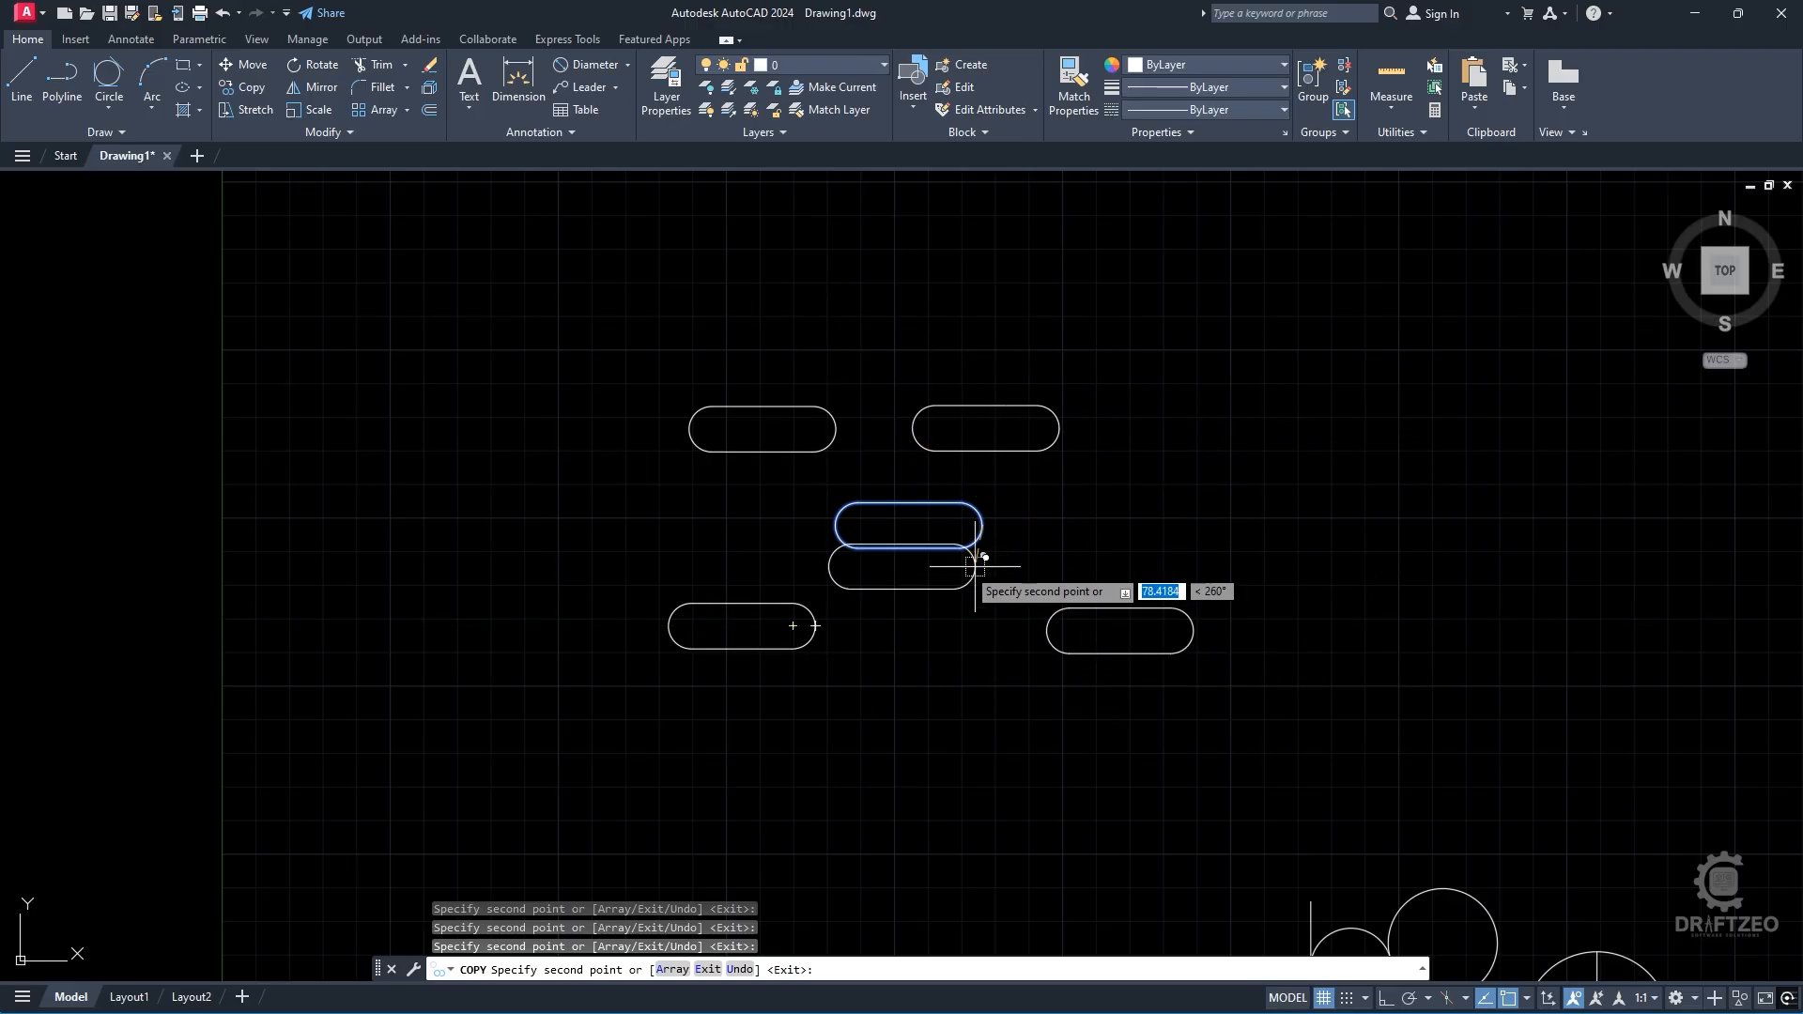
{"action": "key", "text": "Escape"}
{"action": "scroll", "coordinate": [967, 506], "scroll_direction": "up", "scroll_amount": 2}
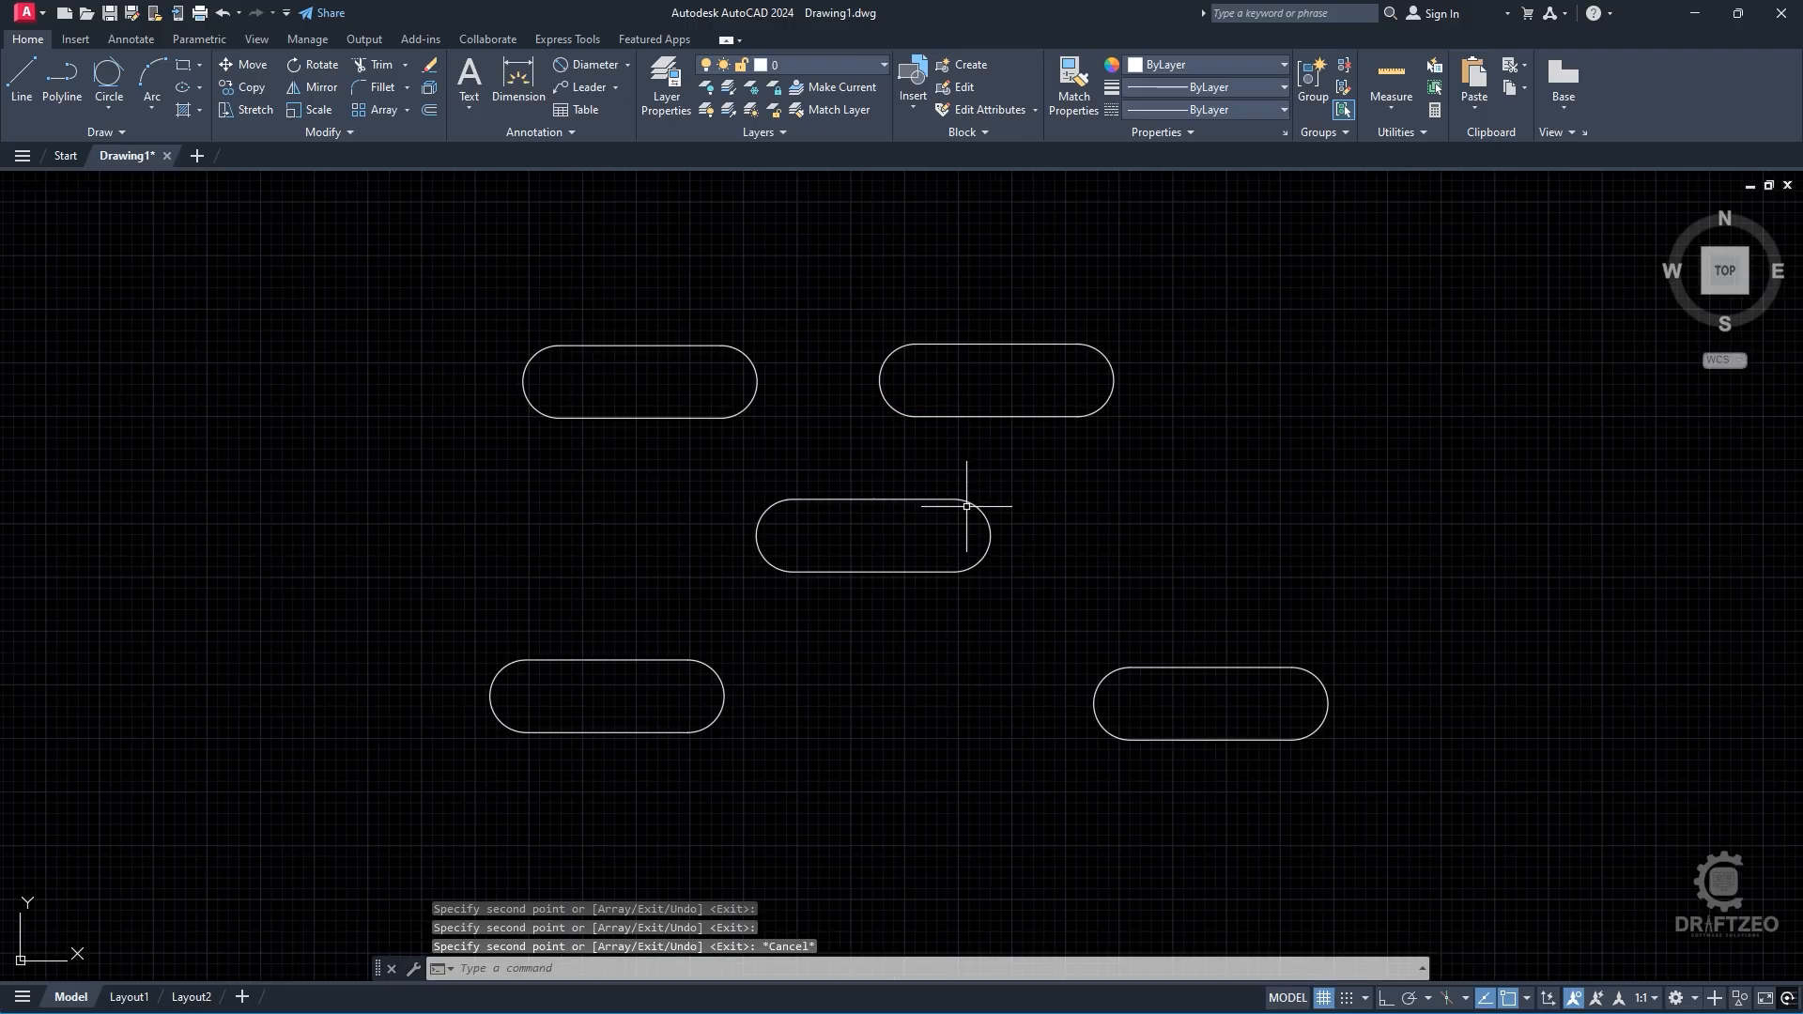
{"action": "key", "text": "ctrl+z"}
{"action": "key", "text": "ctrl+z"}
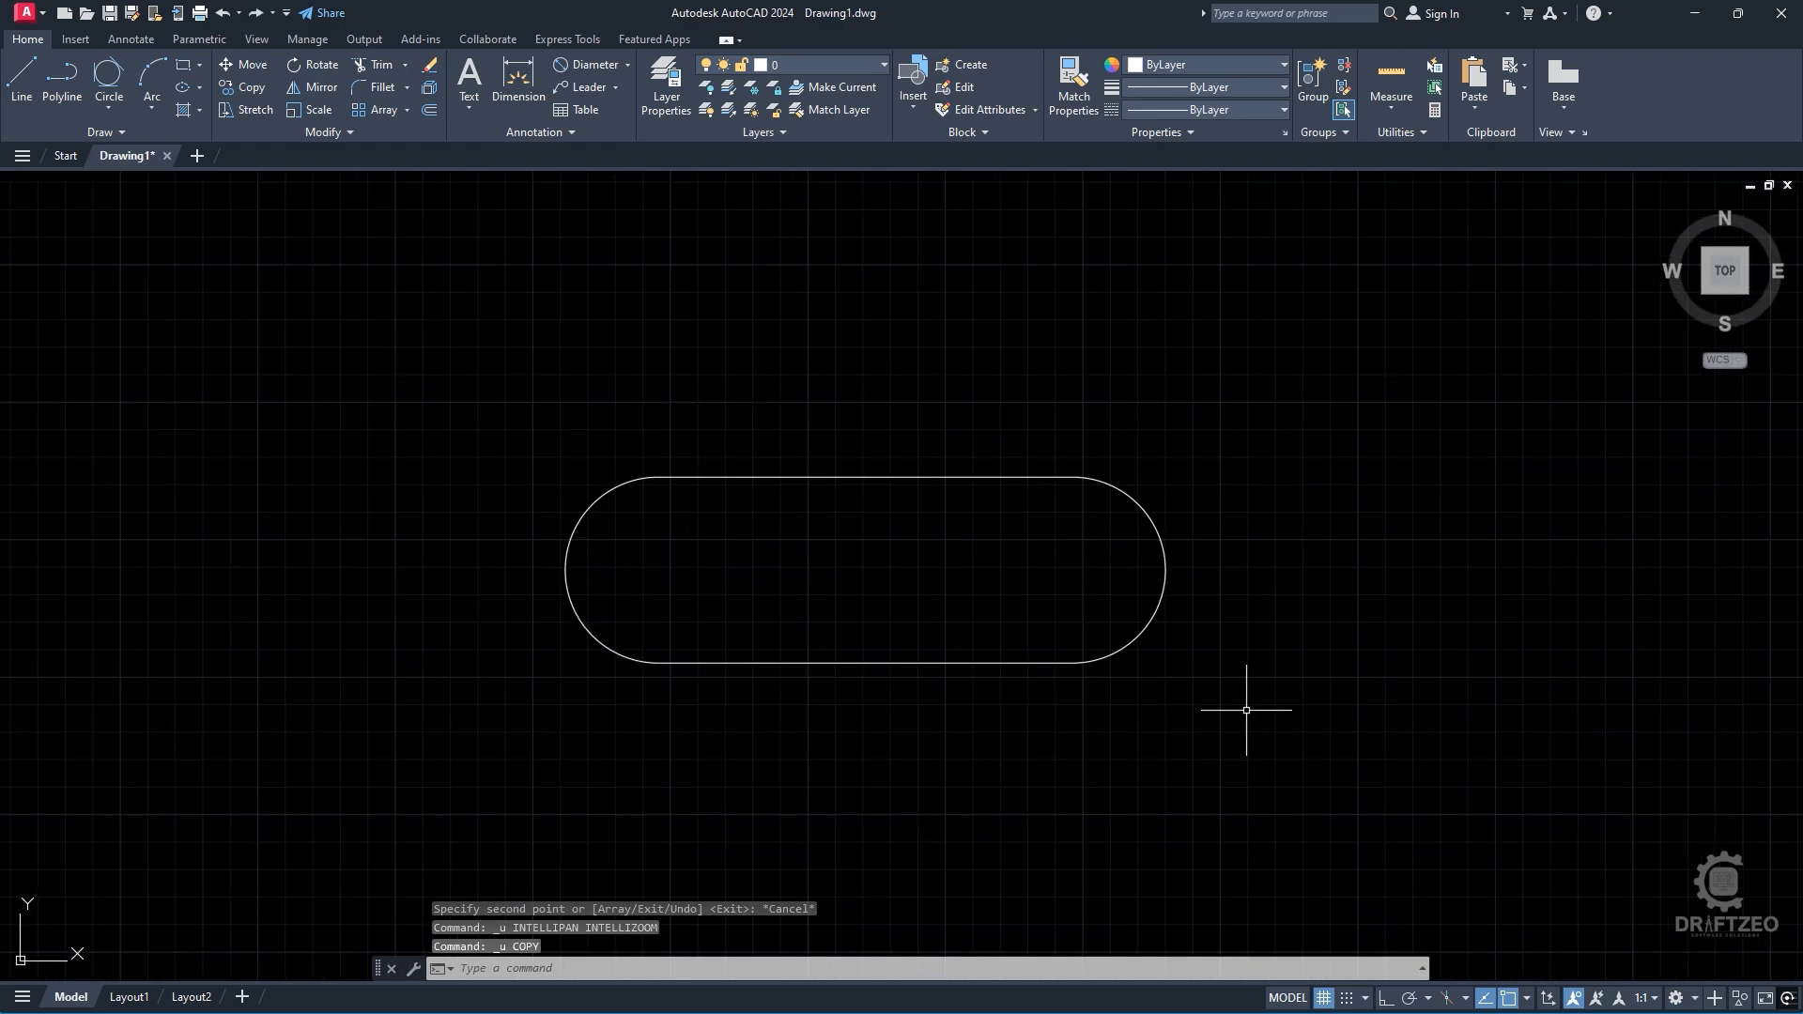
{"action": "left_click", "coordinate": [1210, 706]}
{"action": "left_click", "coordinate": [449, 291]}
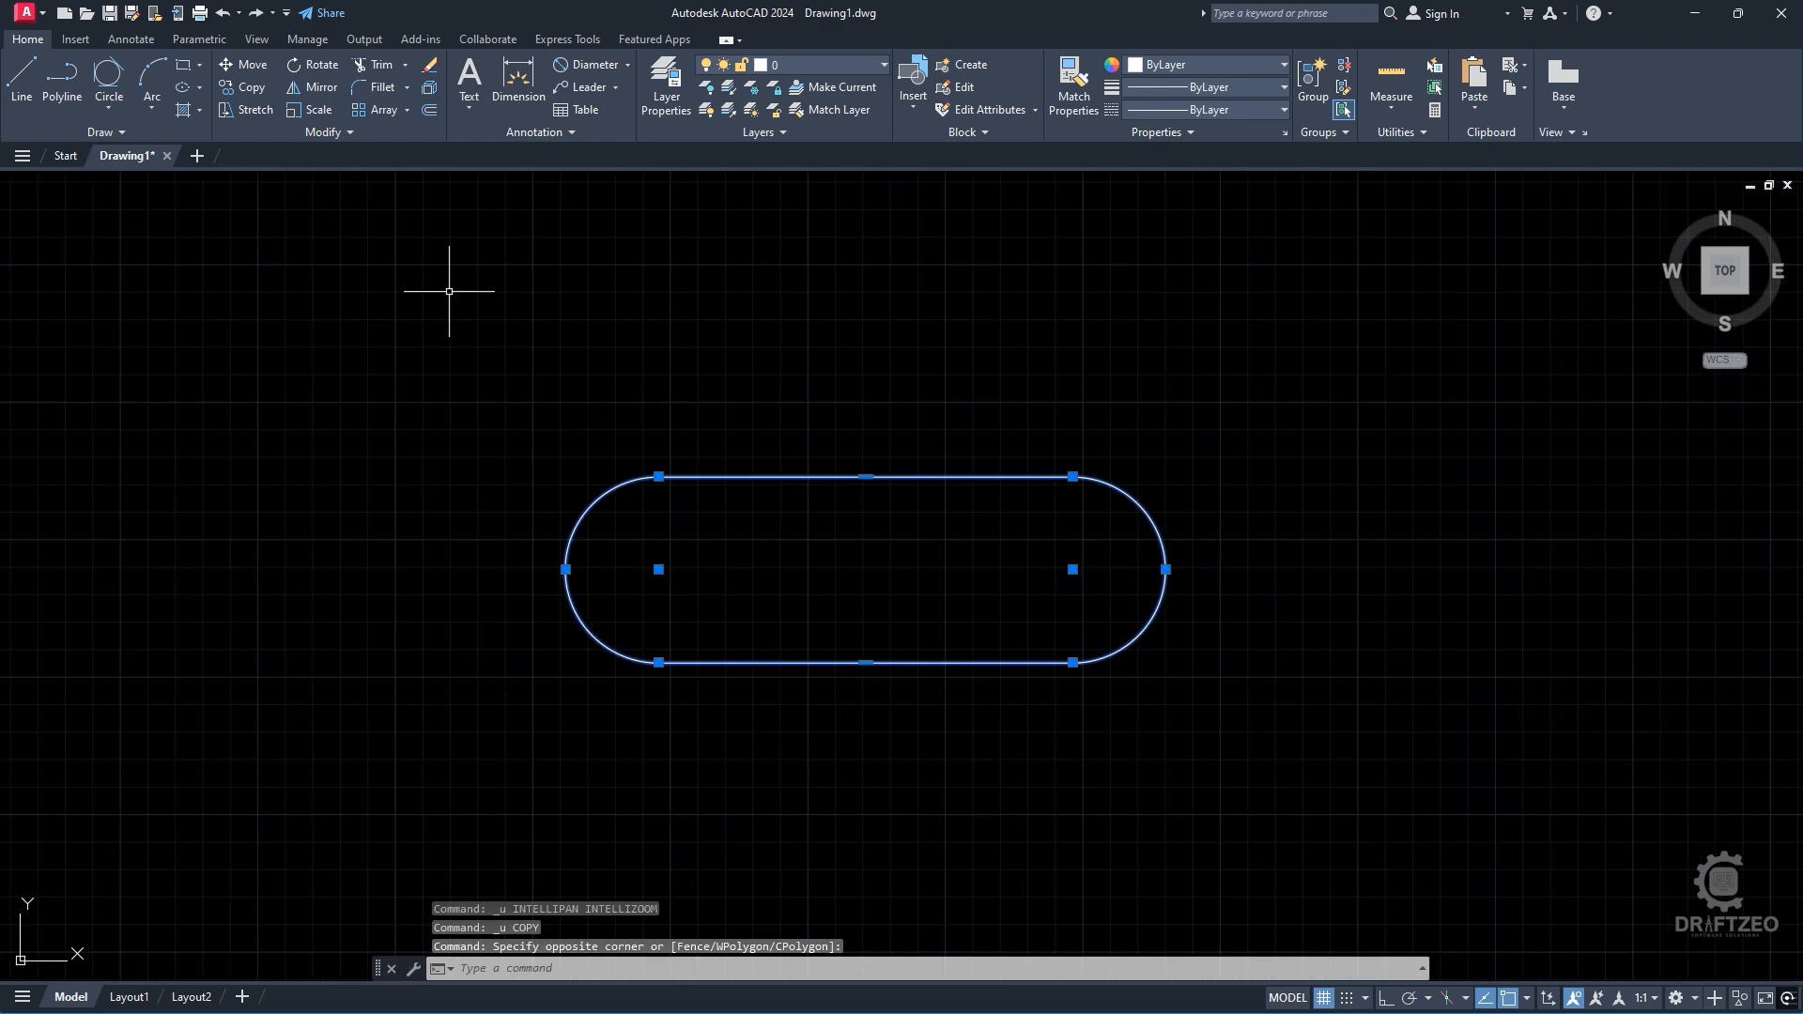
{"action": "type", "text": "co"}
{"action": "key", "text": "Return"}
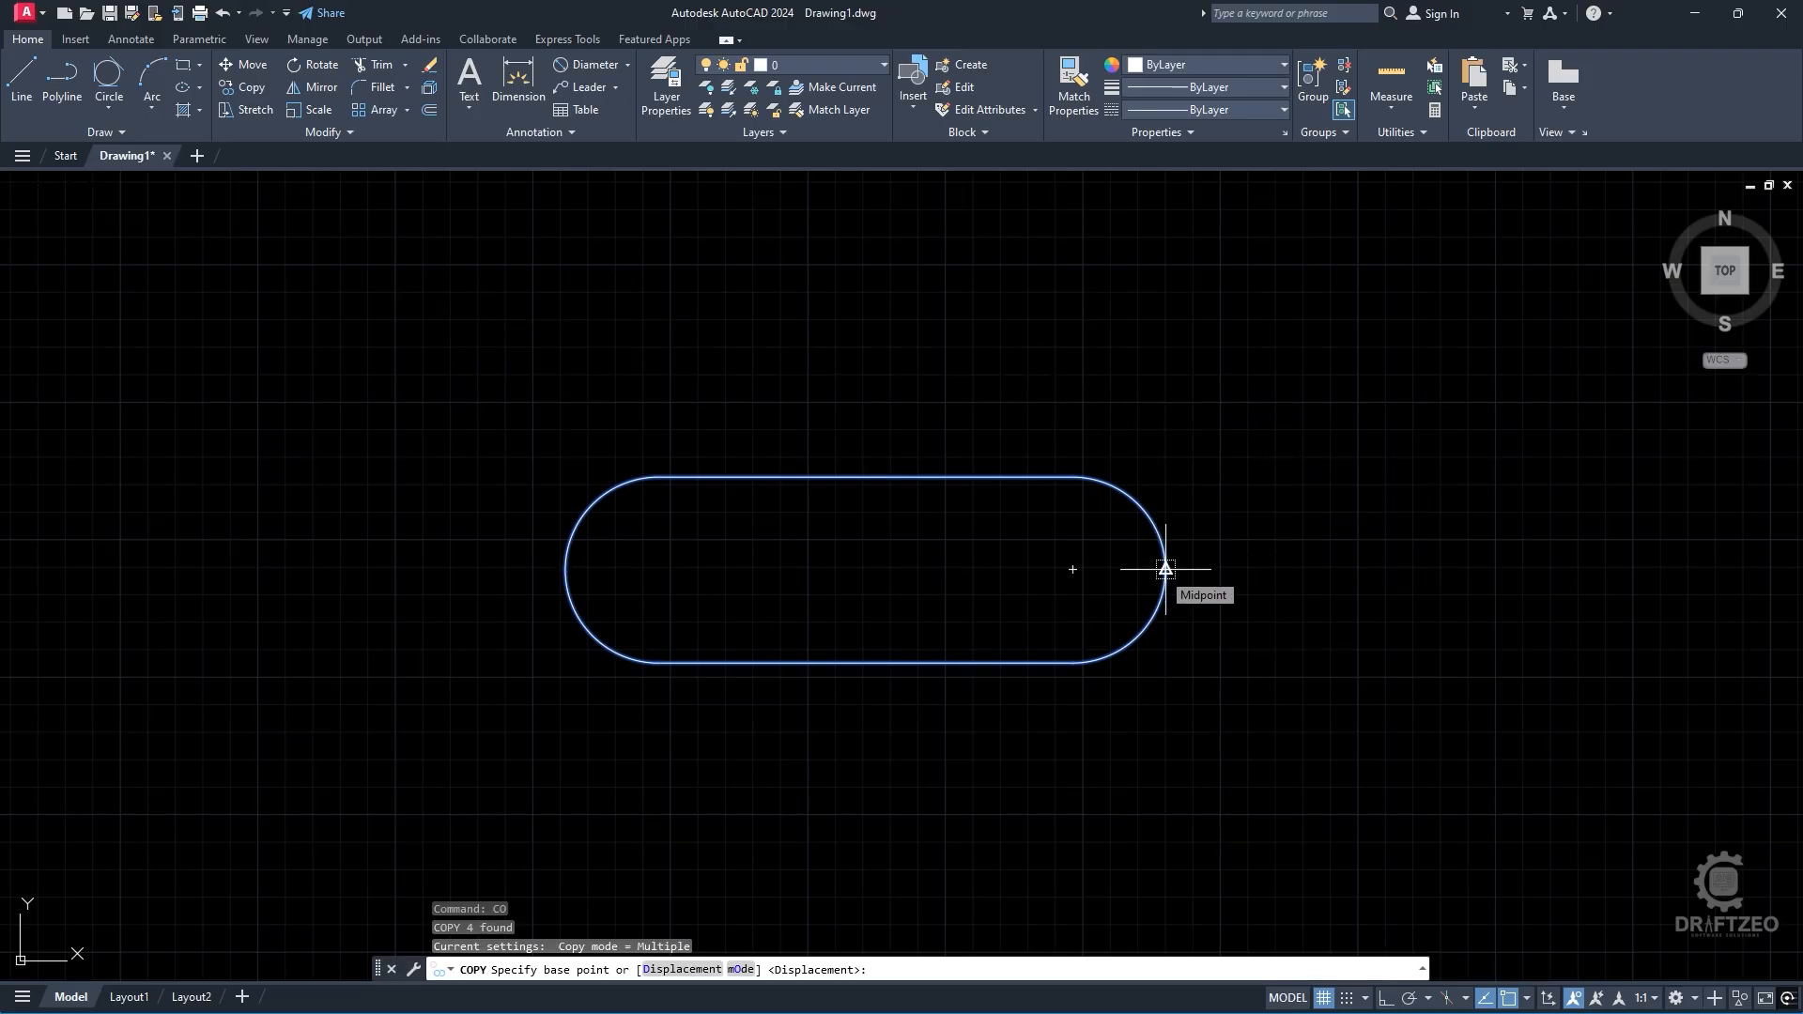
{"action": "key", "text": "Escape"}
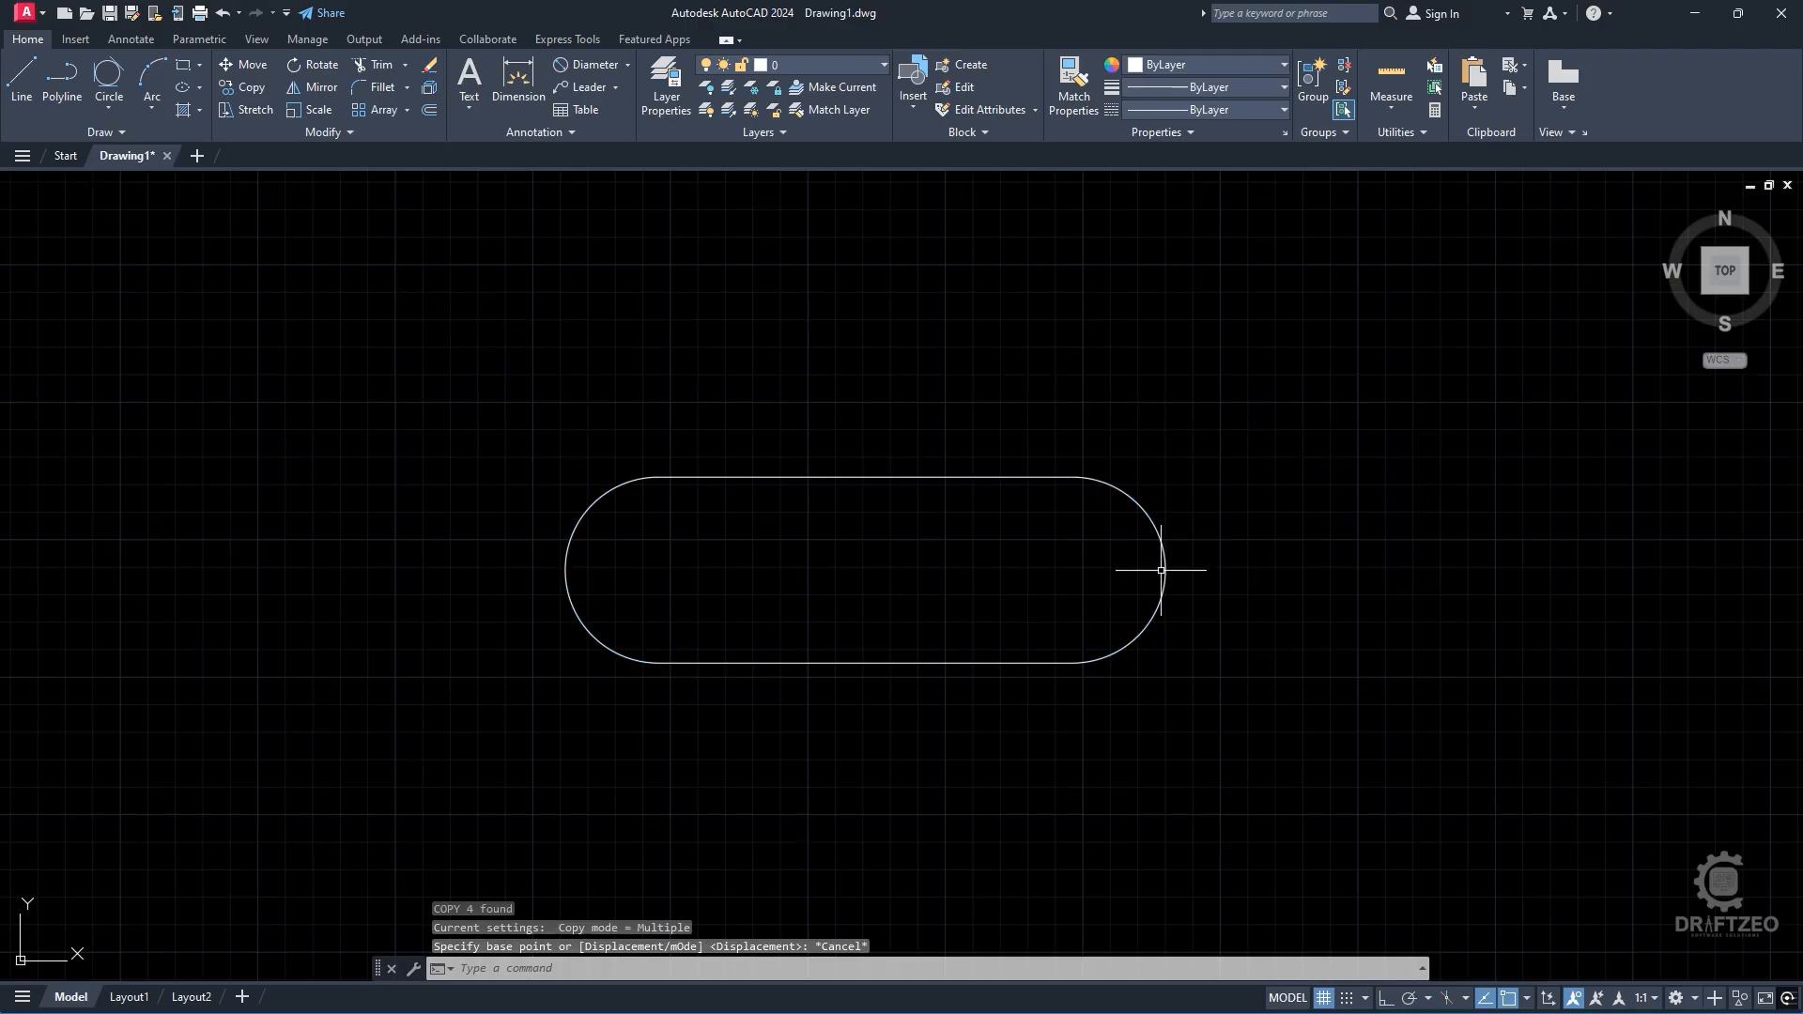